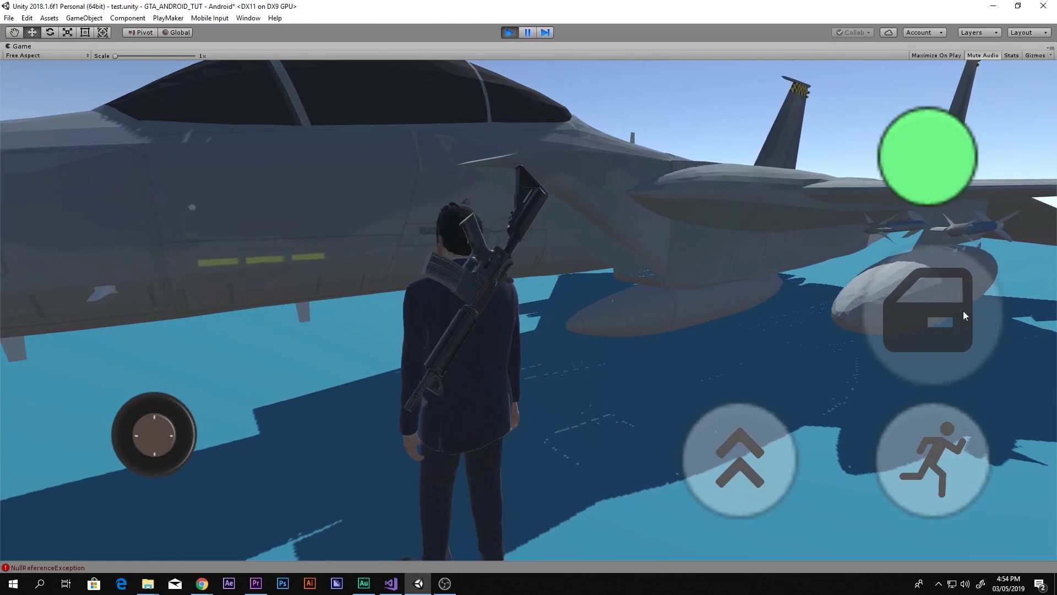
Board the fighter jet in the running game and test its flight by adjusting the throttle and steering left and right
click(915, 288)
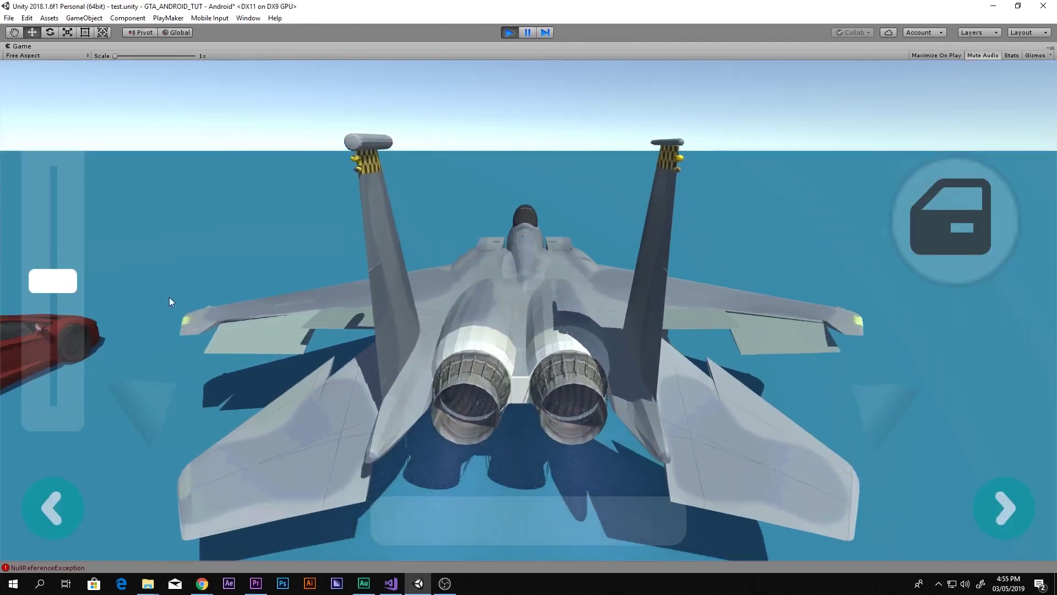
drag(54, 284, 37, 370)
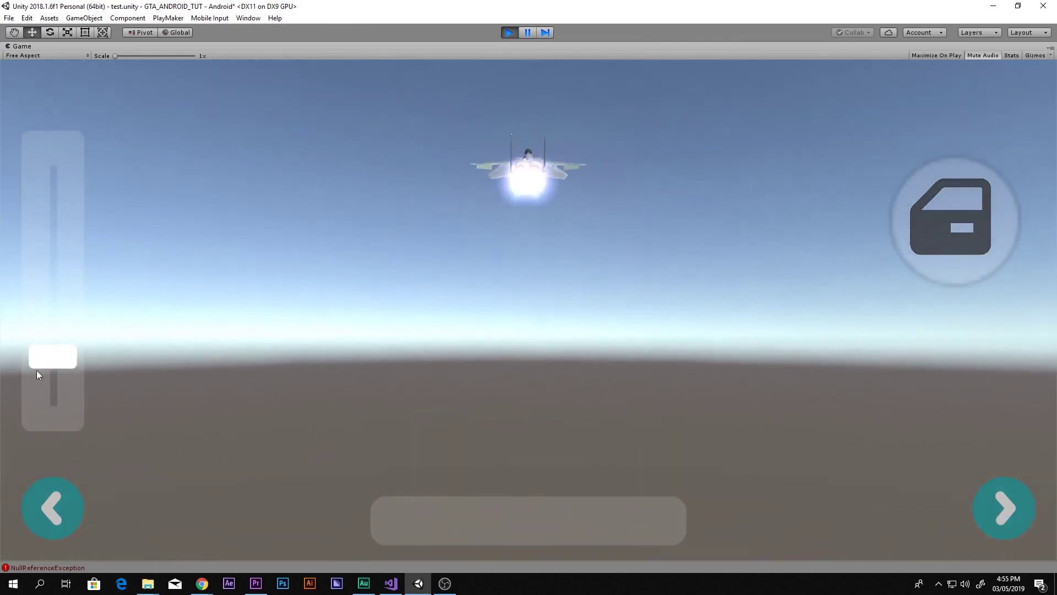
click(38, 498)
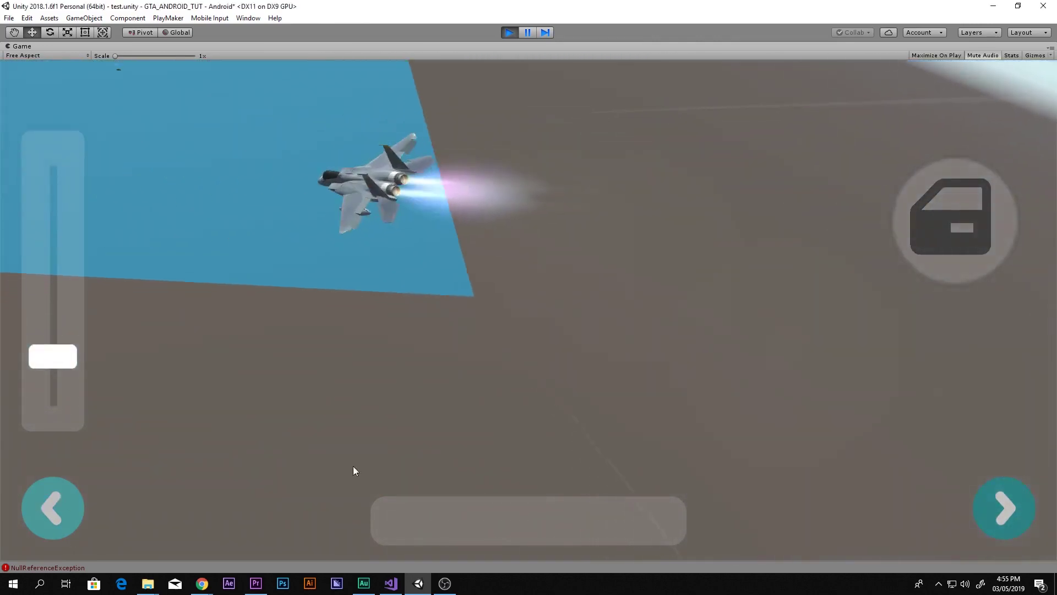
click(963, 498)
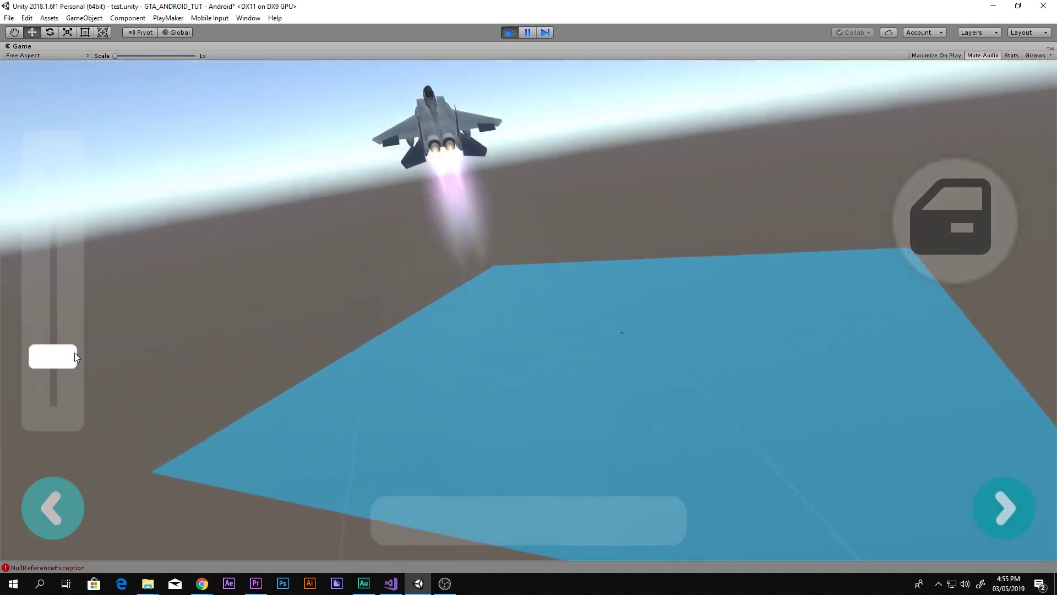
drag(74, 353, 94, 221)
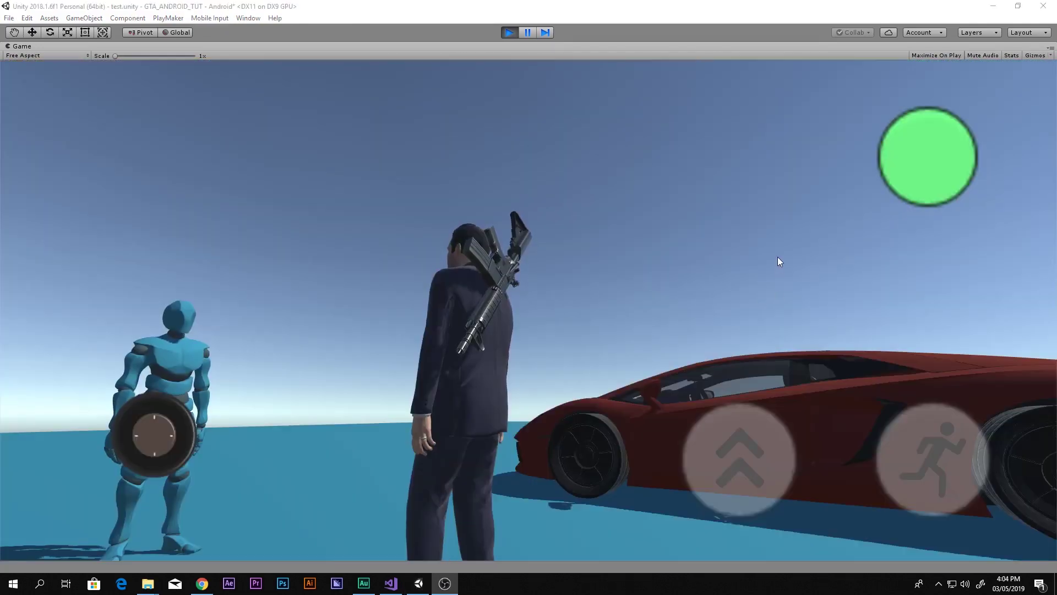
Turn the camera toward the blue dummy, draw the rifle, and test aiming and shooting at the dummy
drag(777, 256, 728, 241)
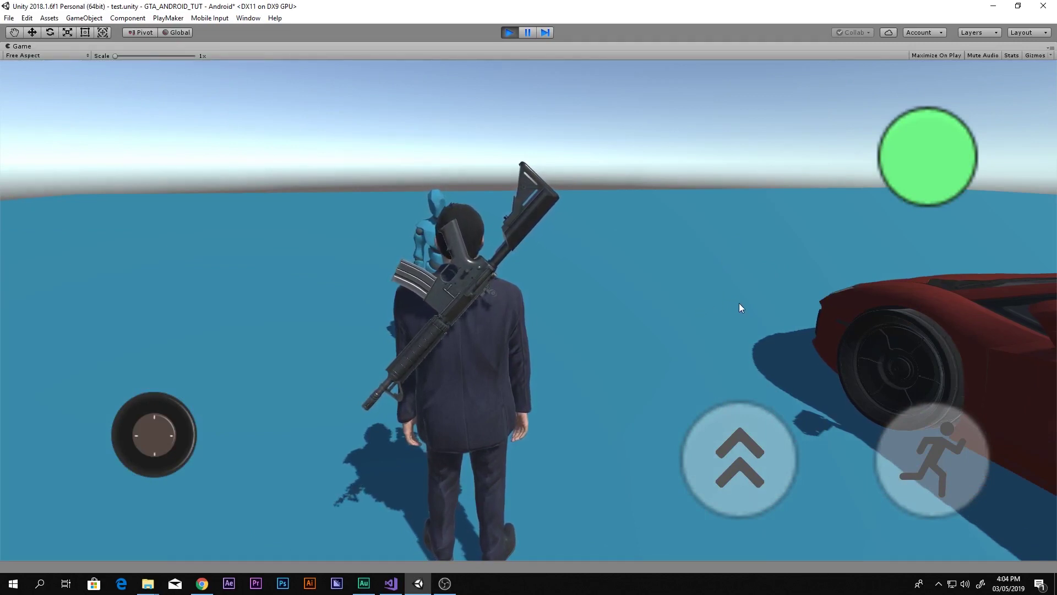
drag(739, 302, 768, 306)
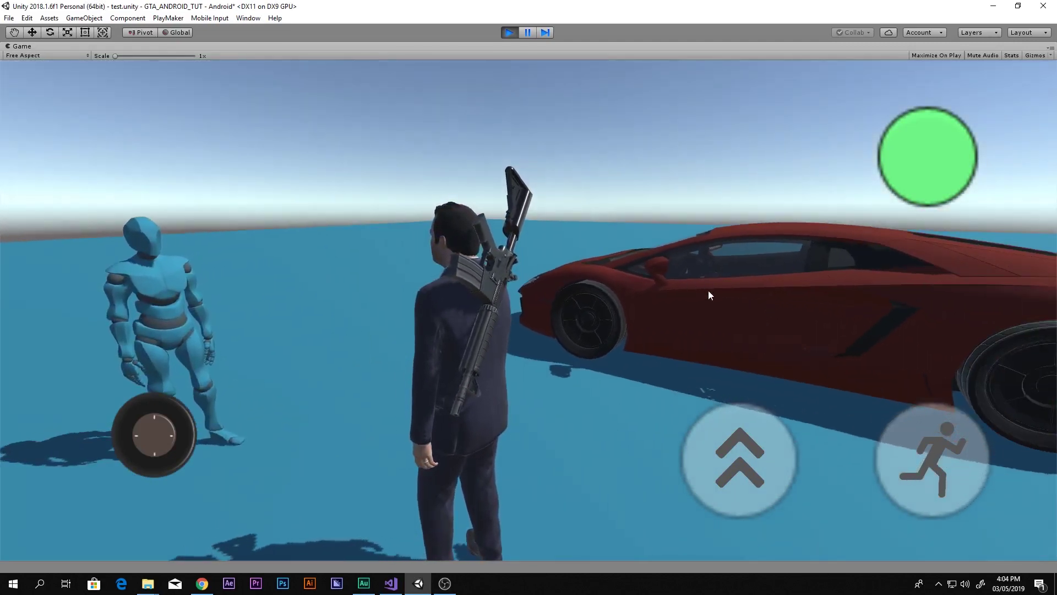
drag(661, 315, 528, 299)
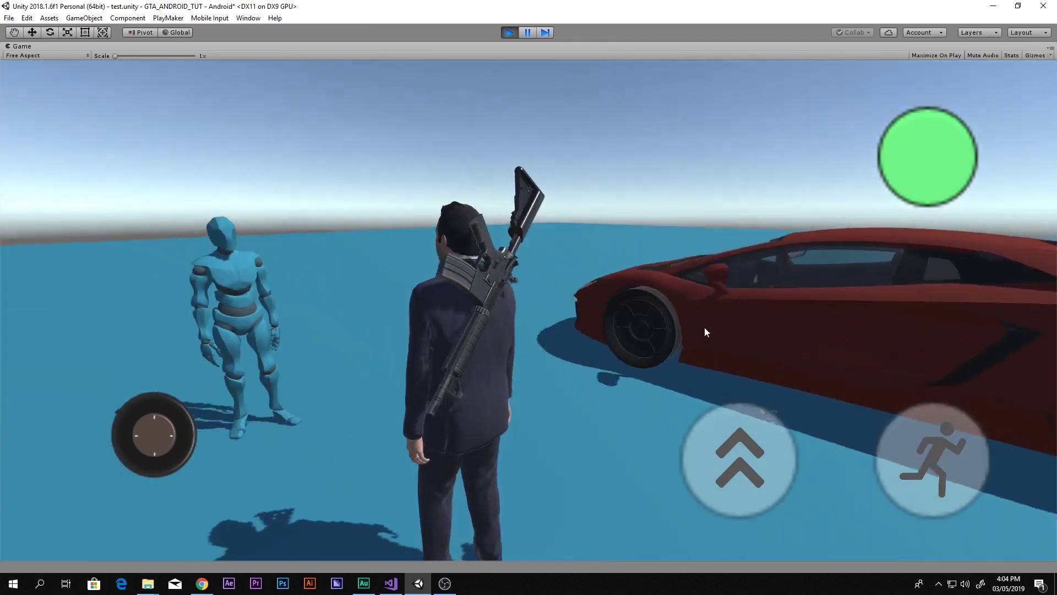
drag(707, 333, 312, 395)
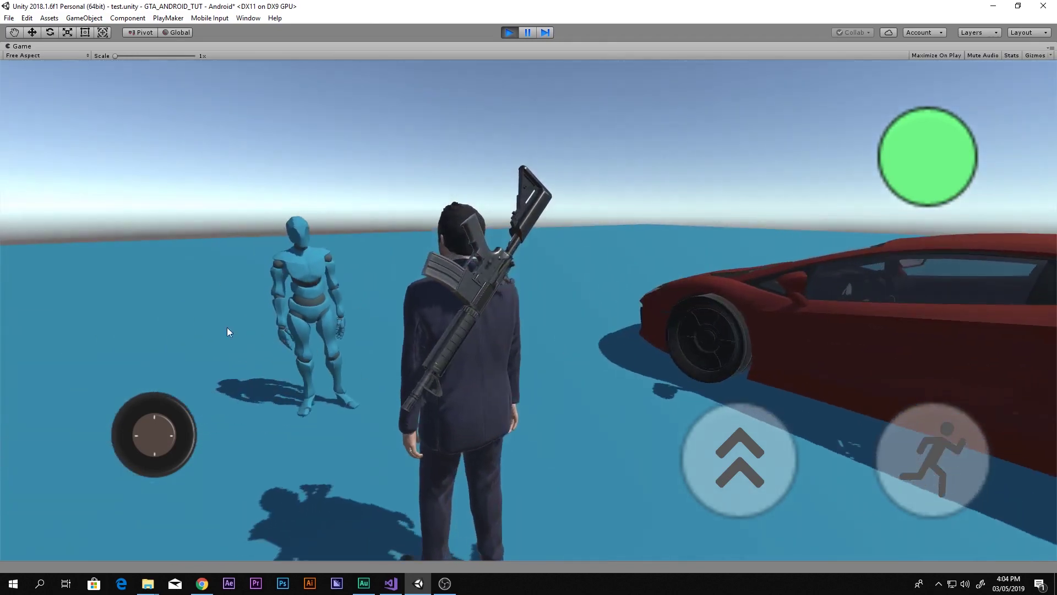
click(901, 193)
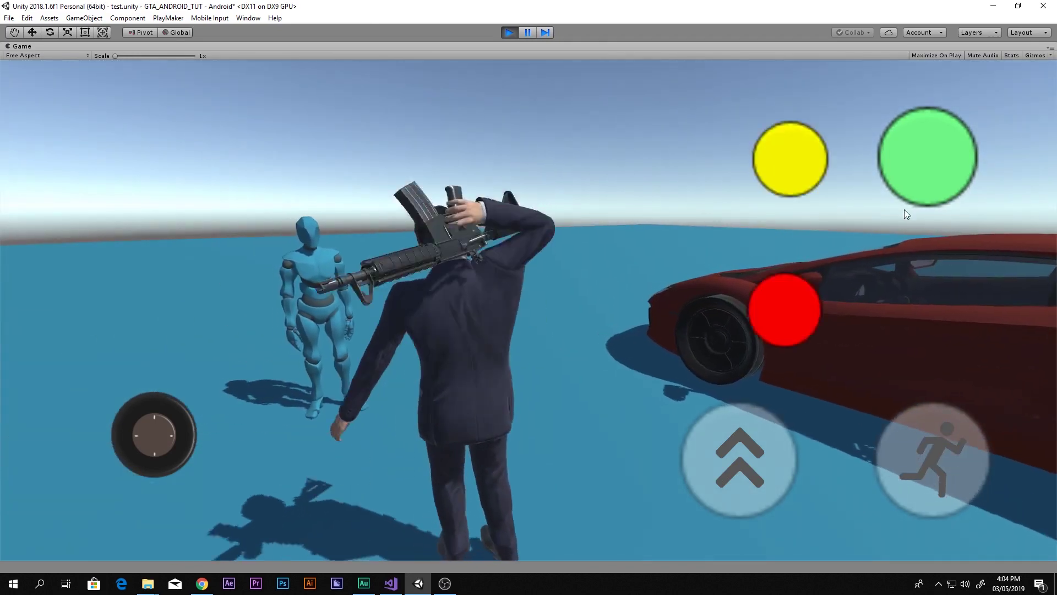
drag(593, 272, 536, 273)
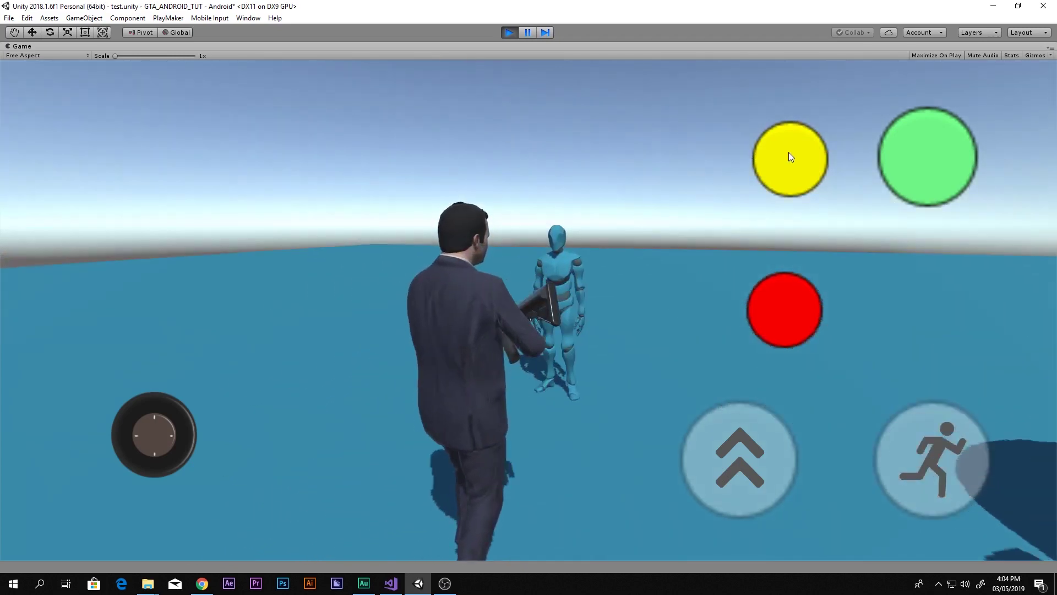
click(790, 158)
drag(665, 253, 668, 253)
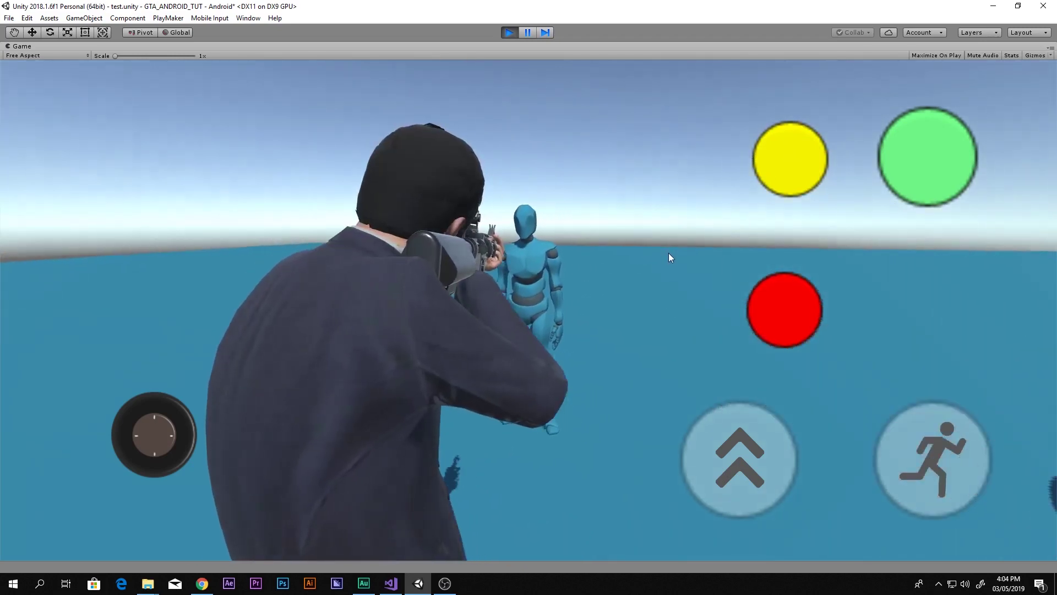
click(771, 308)
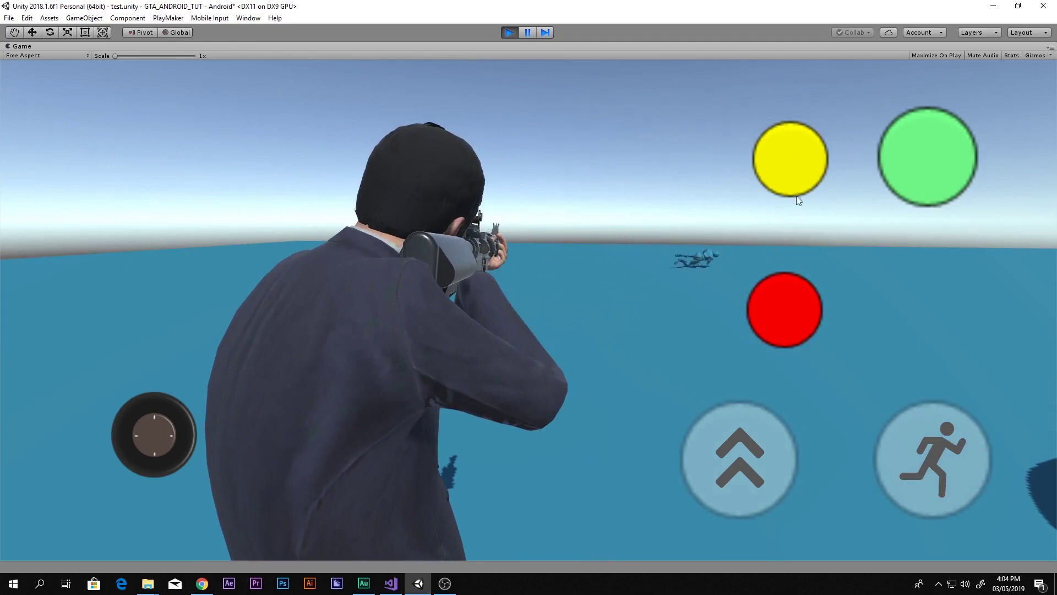
Turn toward the red car, test aiming and walking with the rifle, and holster it
drag(687, 272, 695, 269)
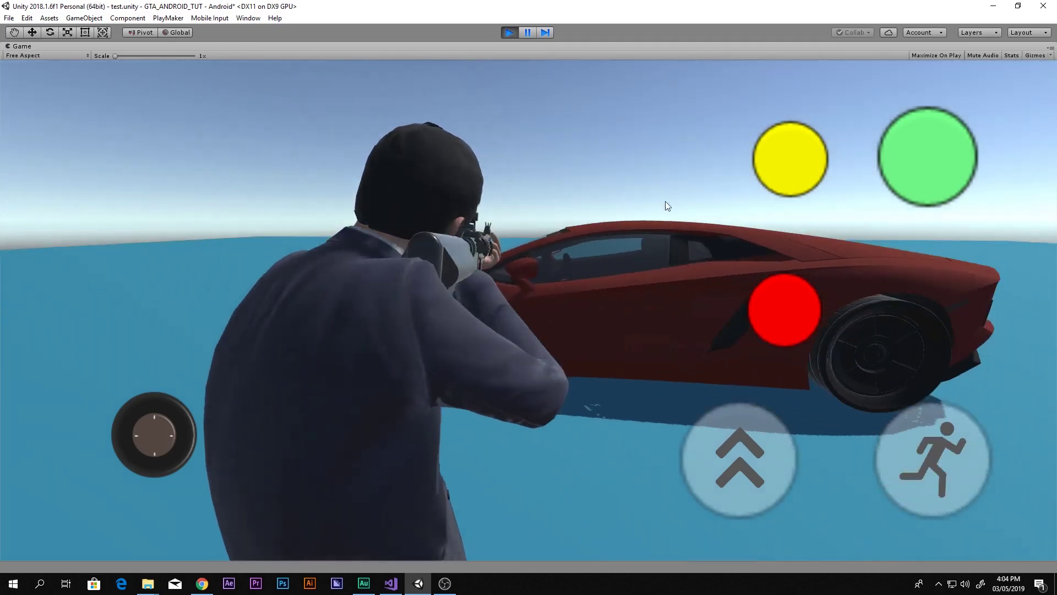
click(783, 166)
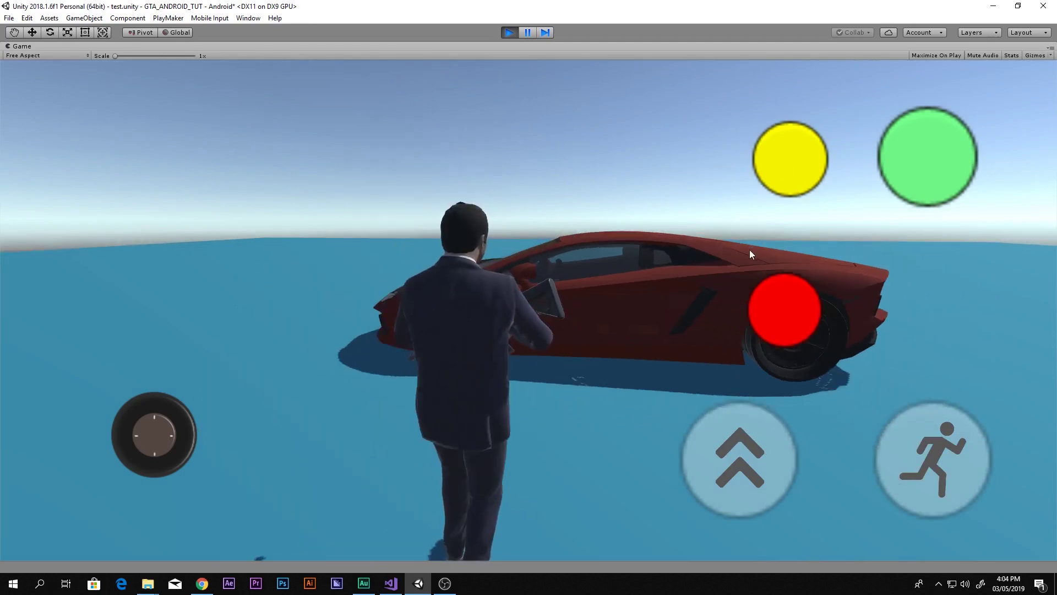
mouse_move(163, 430)
mouse_down()
mouse_move(229, 441)
mouse_move(221, 515)
mouse_move(156, 512)
mouse_move(102, 487)
mouse_move(143, 369)
mouse_up()
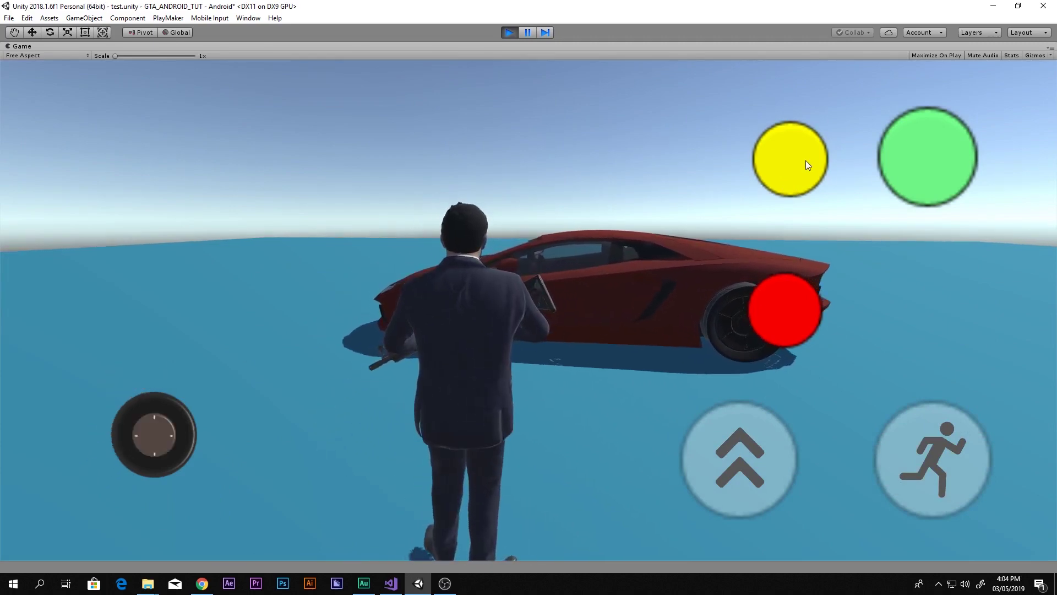
click(805, 160)
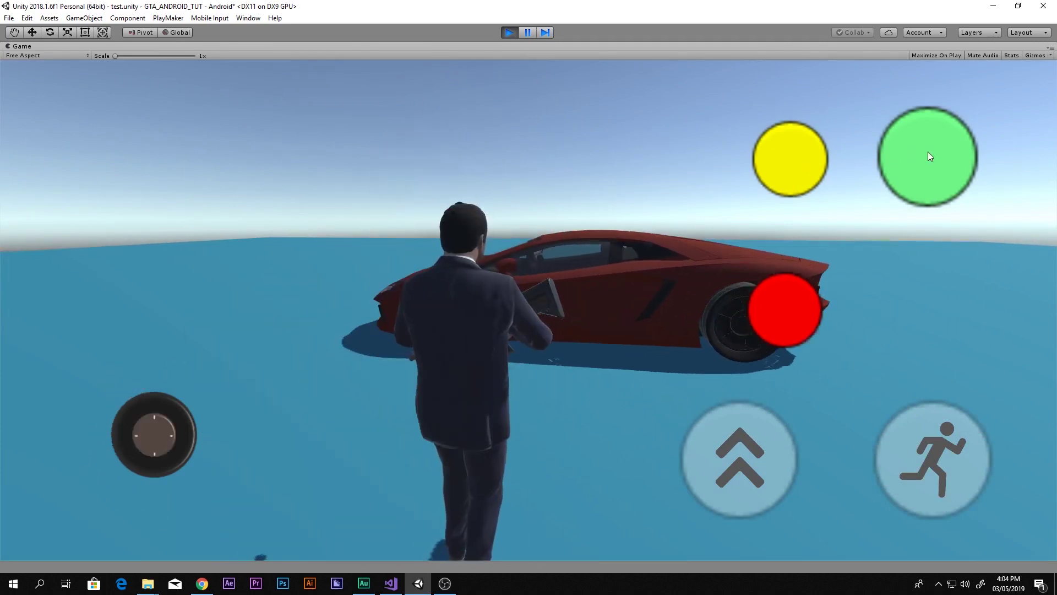
click(930, 152)
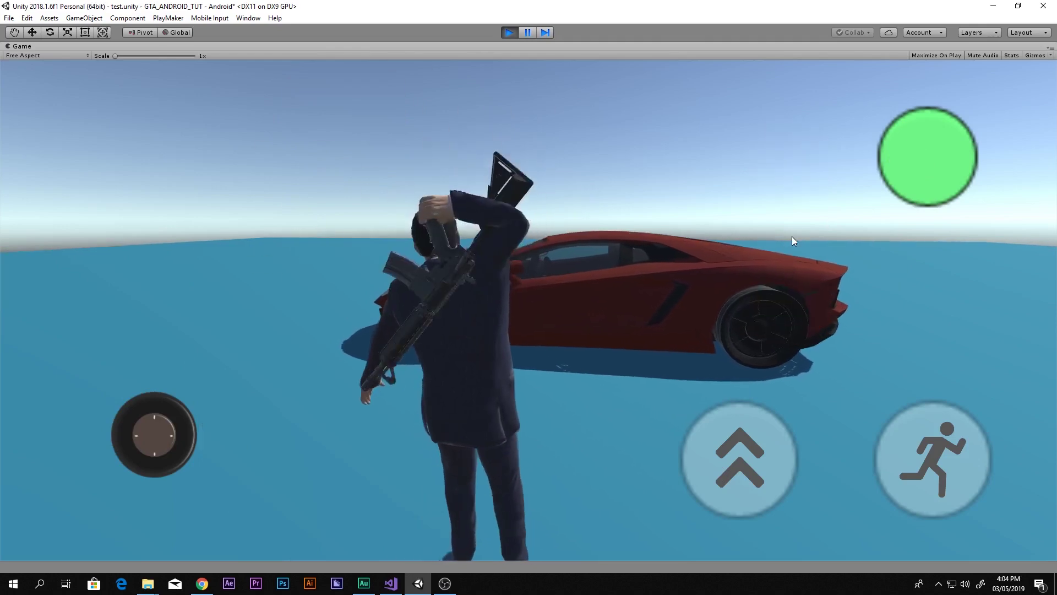
Walk the character up to the red car and get in
drag(154, 435, 147, 326)
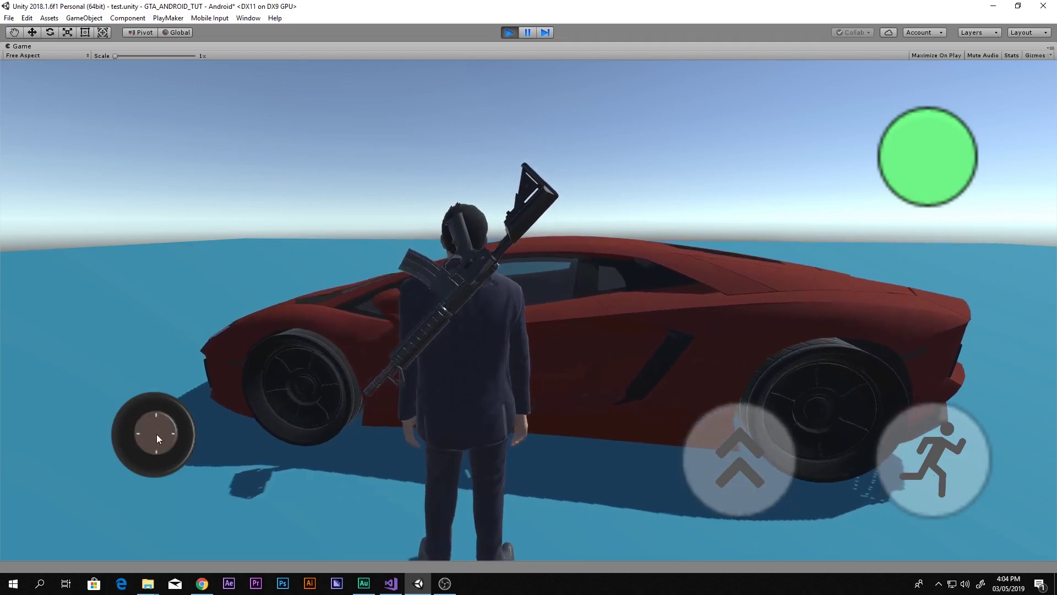
drag(156, 434, 144, 383)
click(927, 317)
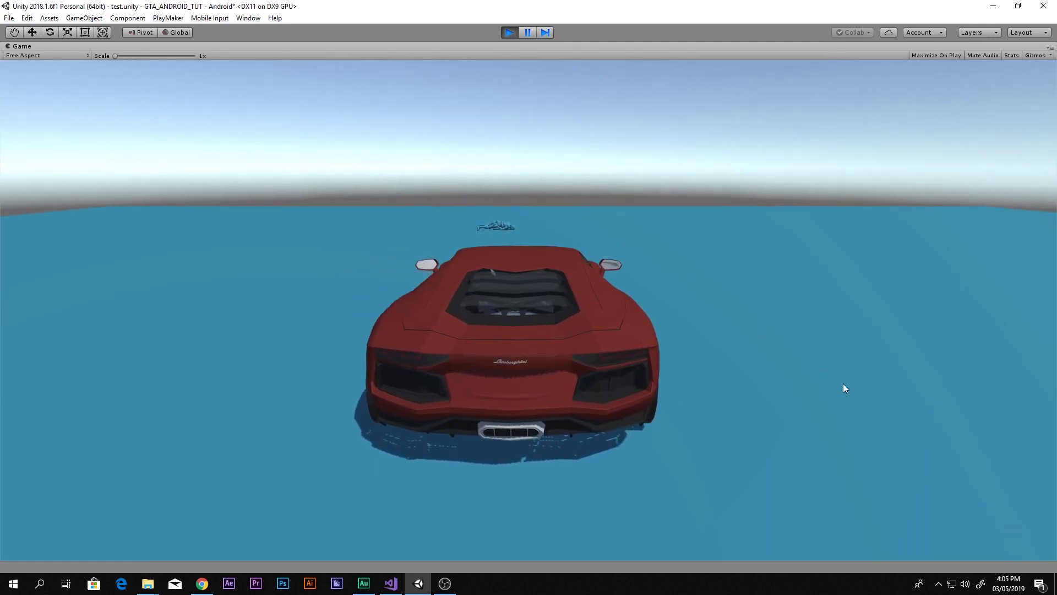
Test driving the red car by accelerating and braking, and get the character out of it
click(1006, 511)
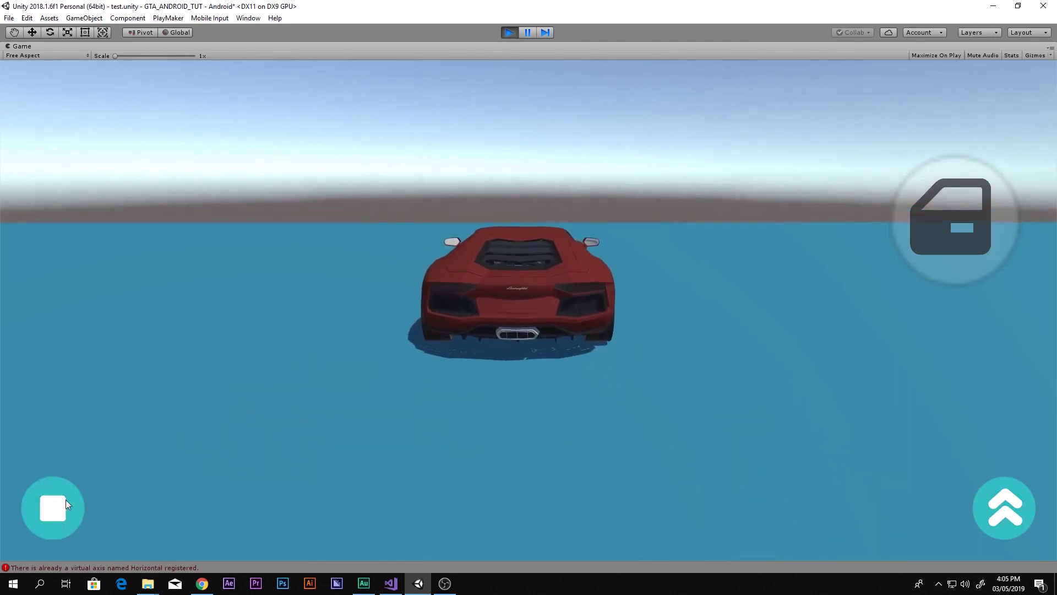
click(62, 505)
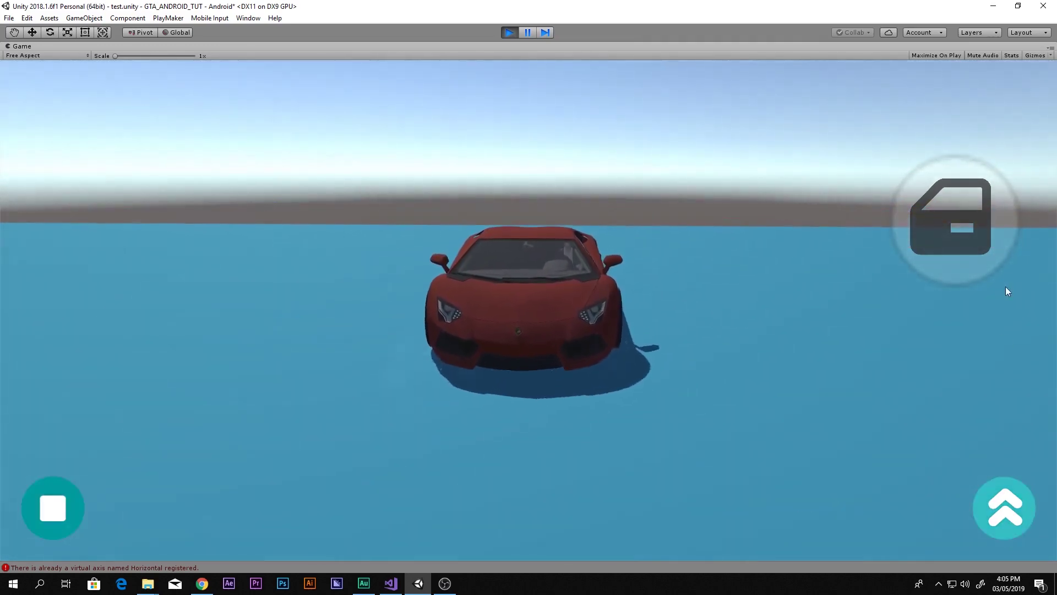
click(957, 239)
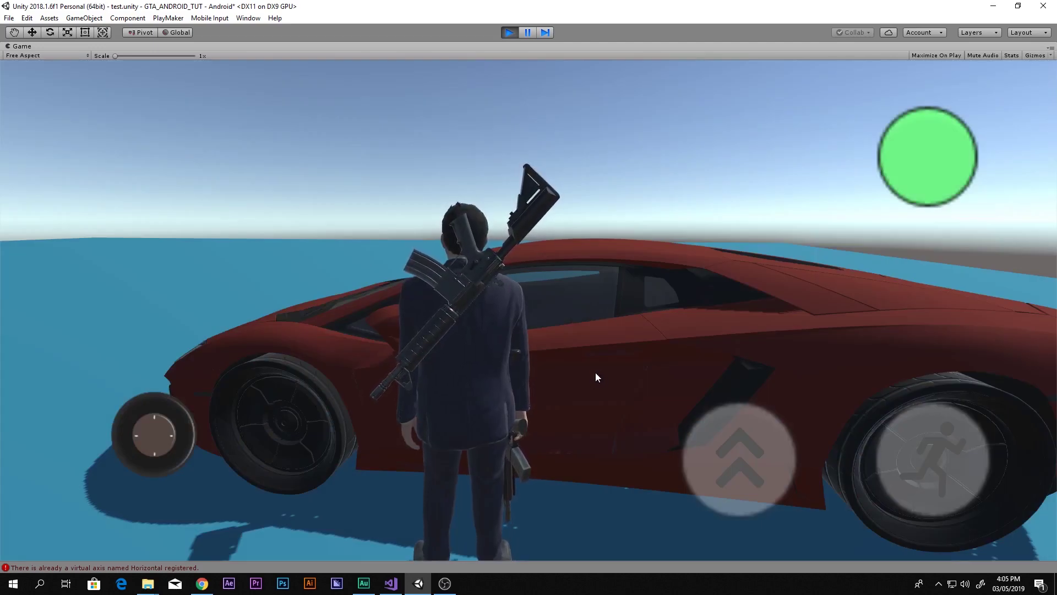
Stop the play test and frame the dummy, the player and the red car together in a perspective Scene view
drag(579, 372, 507, 117)
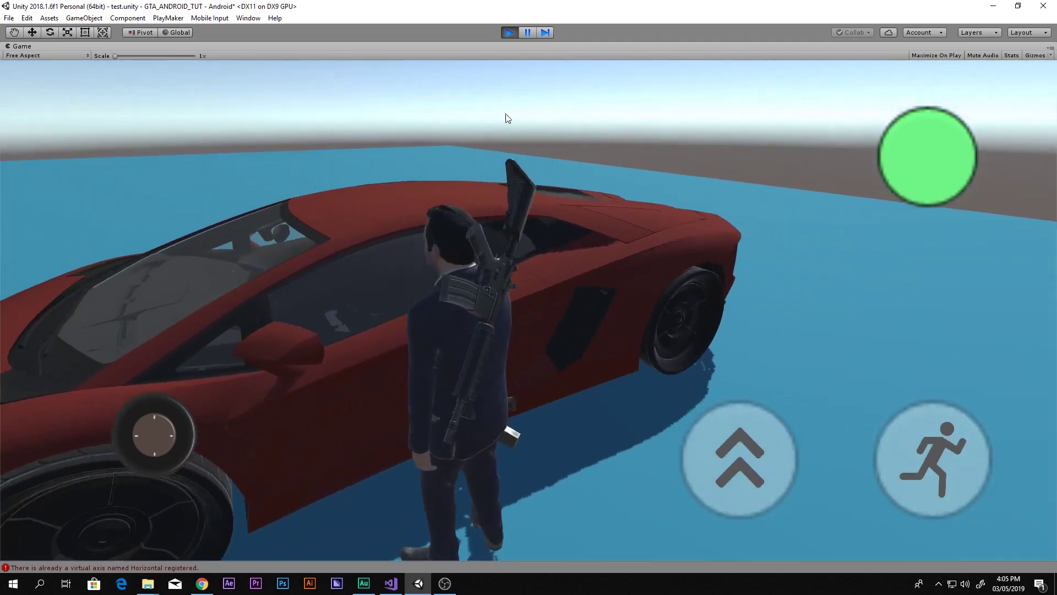
click(509, 32)
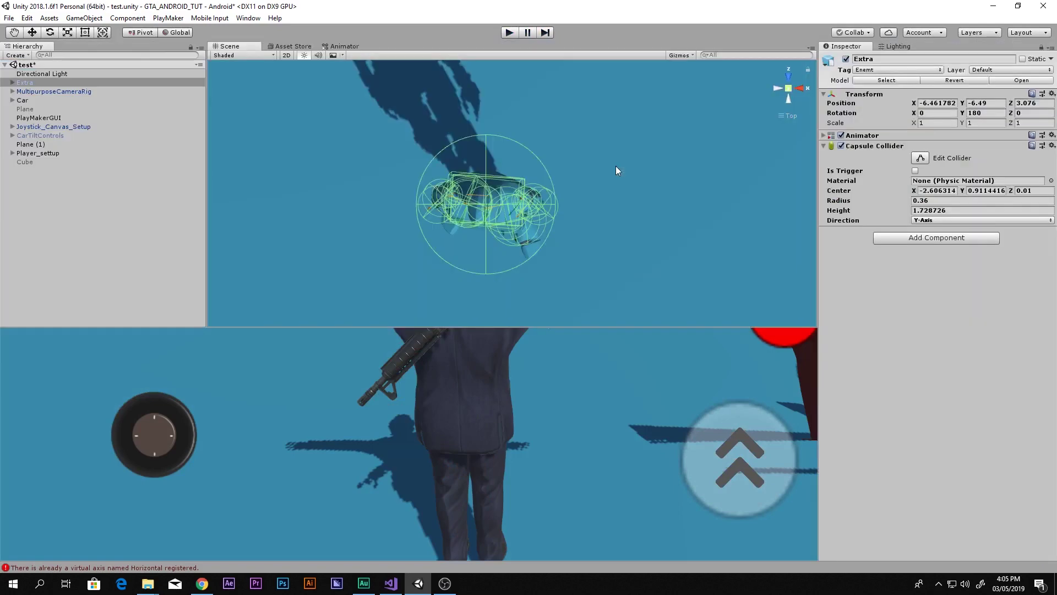
scroll(529, 196, down, 4)
middle_drag(504, 169, 495, 132)
scroll(524, 193, down, 5)
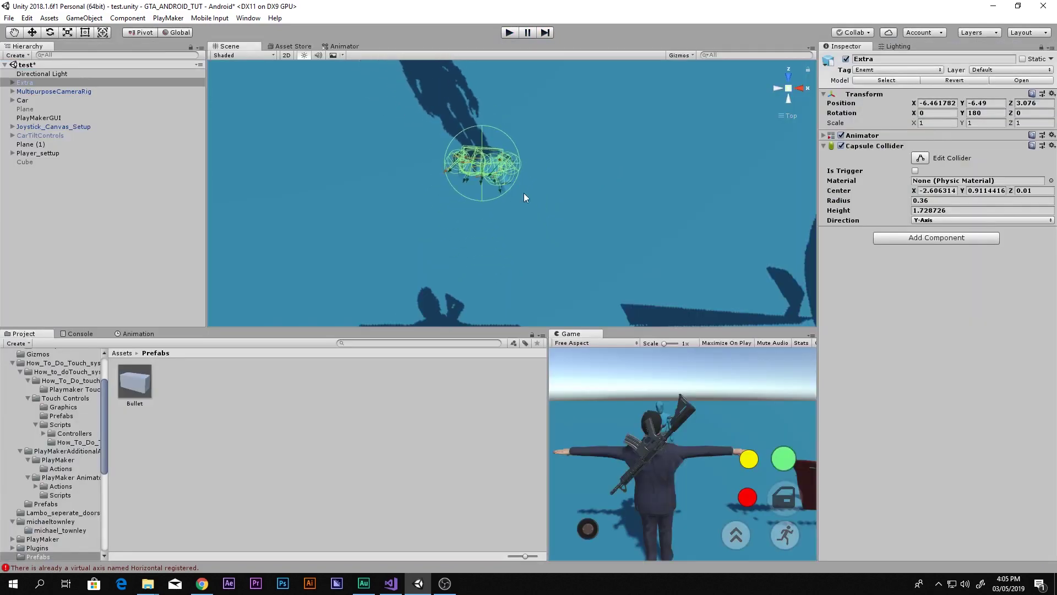
right_drag(524, 193, 522, 141)
middle_drag(523, 140, 522, 93)
right_drag(523, 92, 754, 75)
click(787, 78)
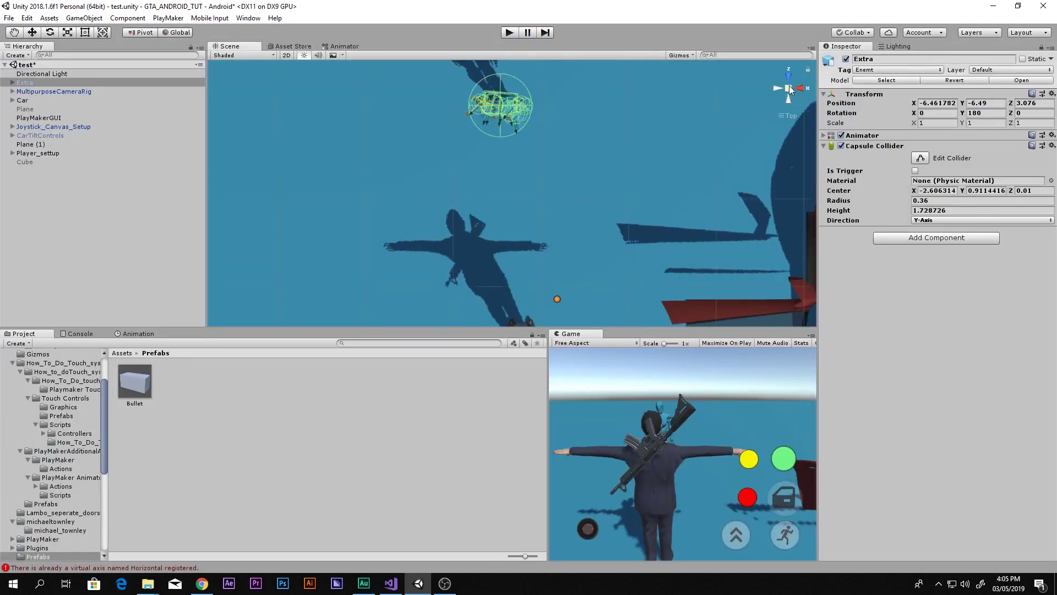
click(789, 88)
right_drag(542, 264, 523, 132)
middle_drag(494, 255, 515, 204)
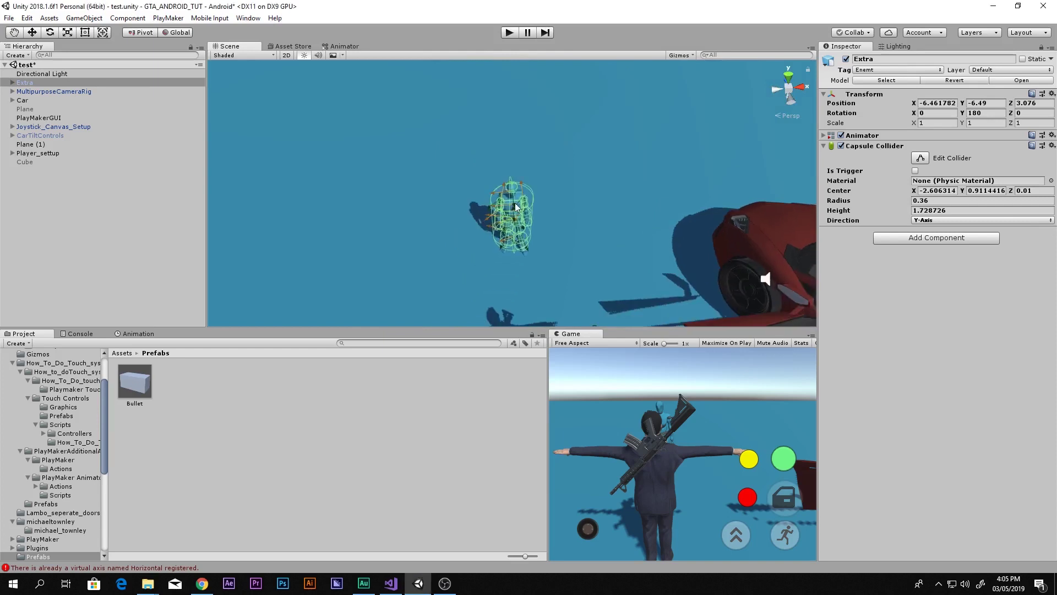
scroll(514, 220, down, 5)
middle_drag(568, 281, 584, 217)
right_drag(567, 203, 626, 167)
key(s)
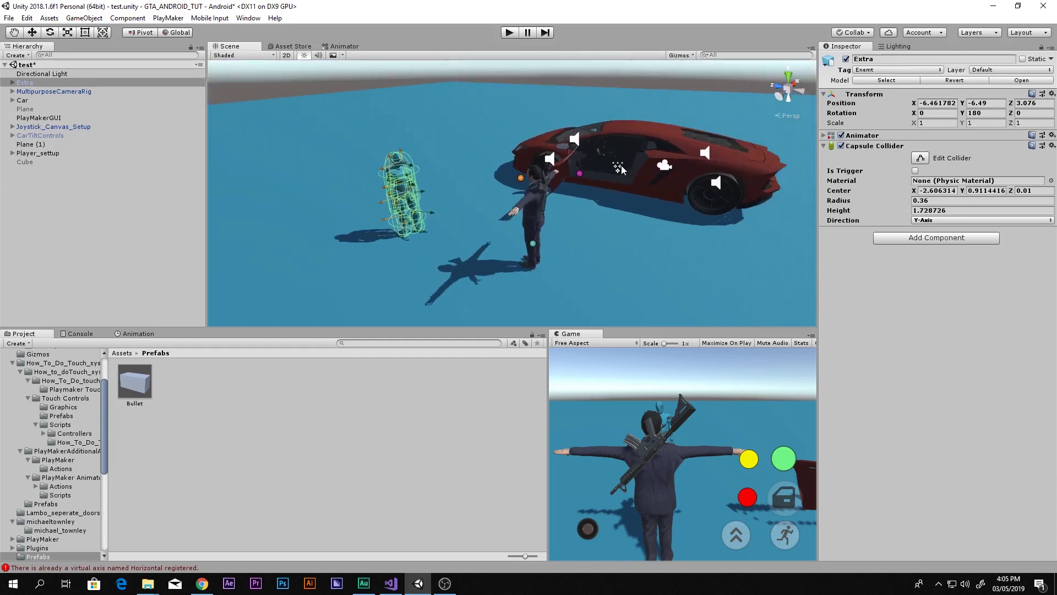
Open the Car folder inside Standard Assets > Vehicles in the project assets
scroll(57, 370, up, 3)
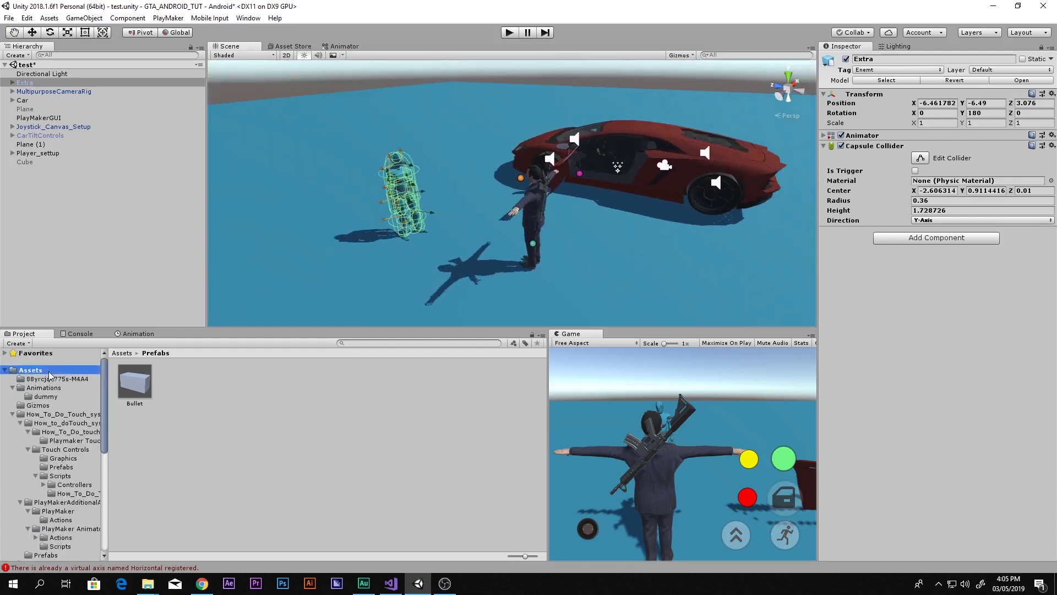
click(49, 373)
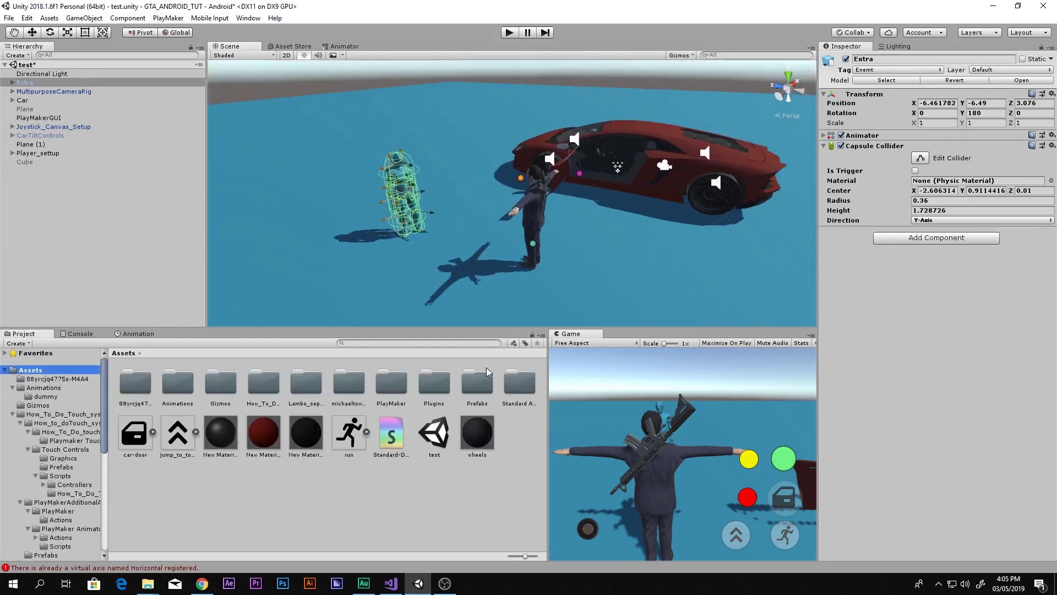
double_click(521, 384)
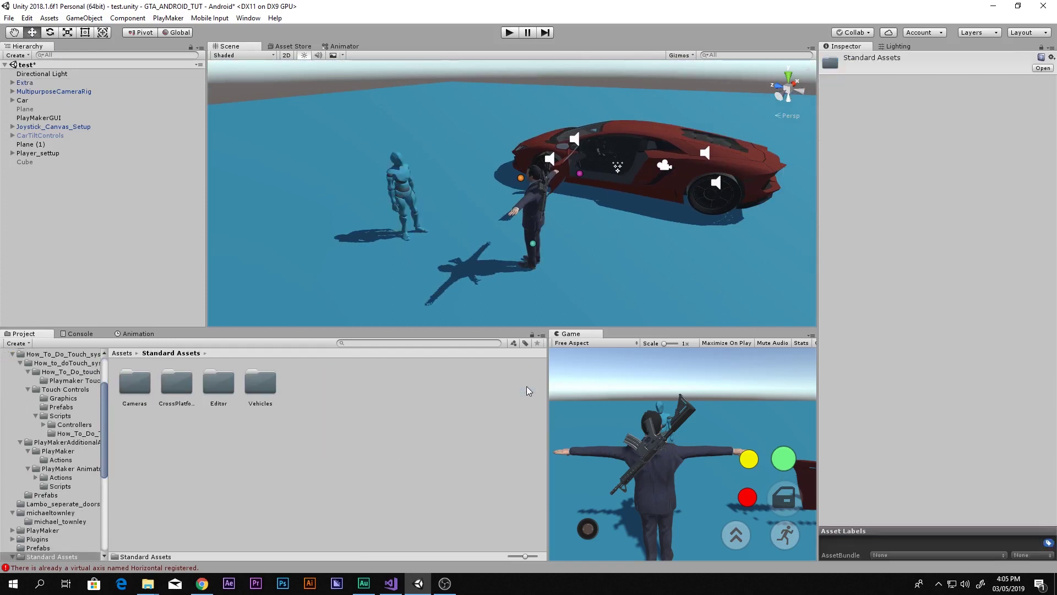
double_click(259, 384)
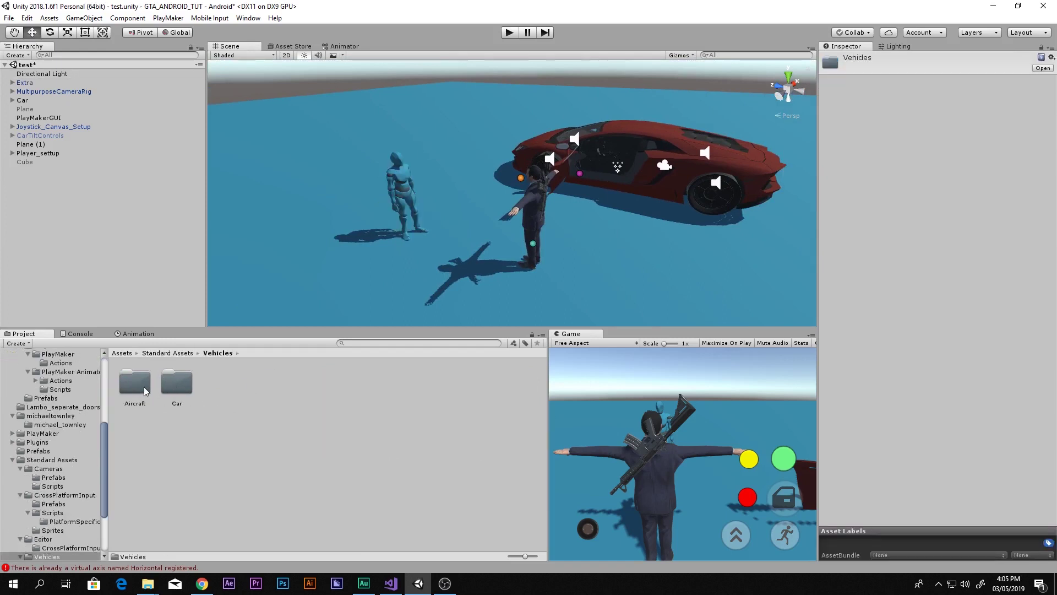
click(182, 391)
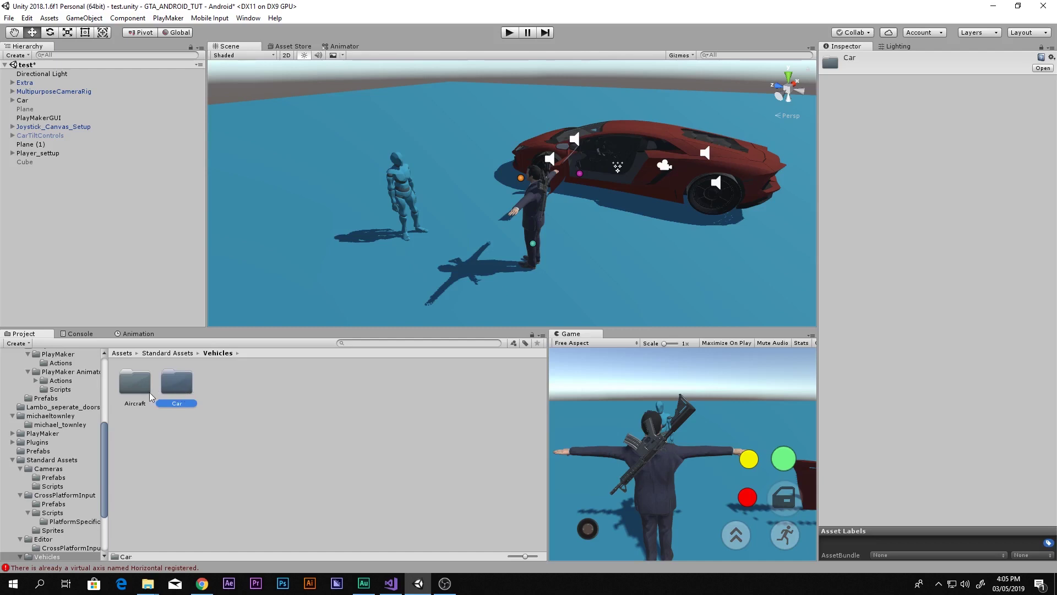
double_click(182, 388)
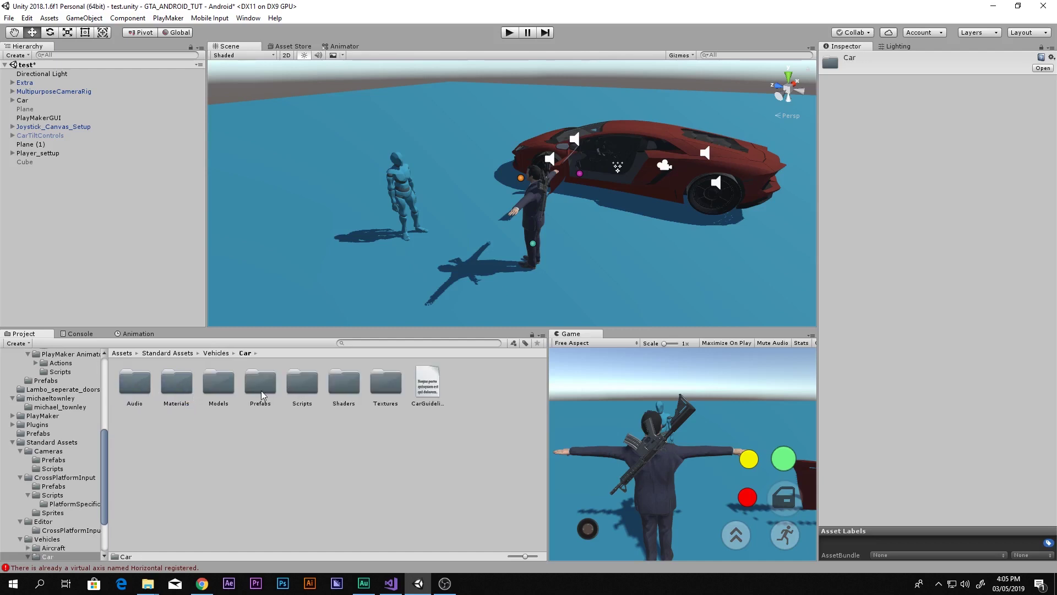
Open the Car folder's Prefabs and examine the Car prefab's preview from several angles
double_click(240, 392)
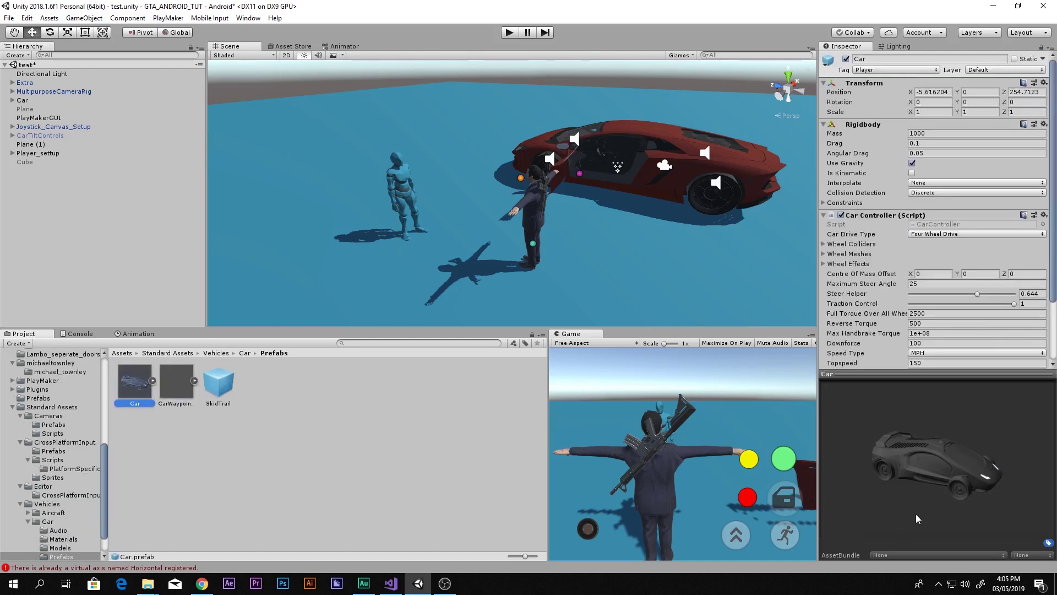
drag(916, 516, 850, 505)
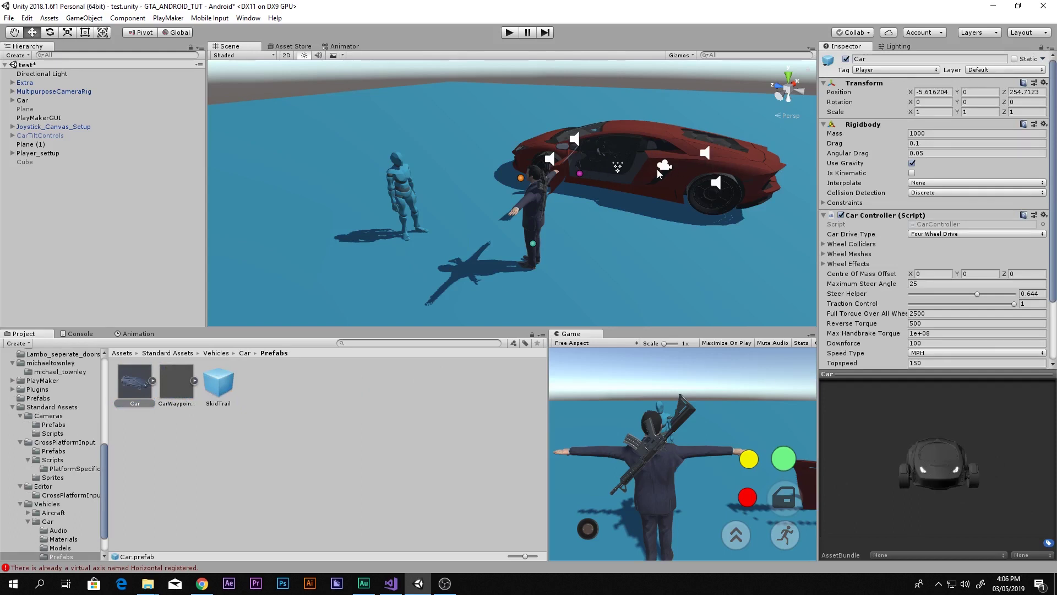
drag(979, 483, 948, 482)
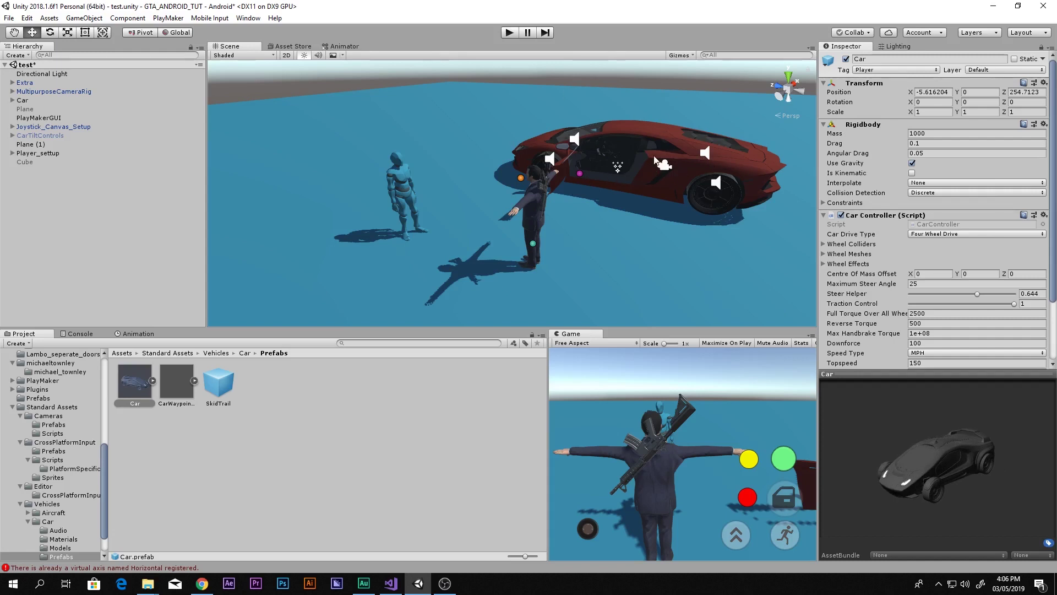
Go back to the Vehicles folder and open the Prefabs folder inside Aircraft
click(311, 397)
key(BackSpace)
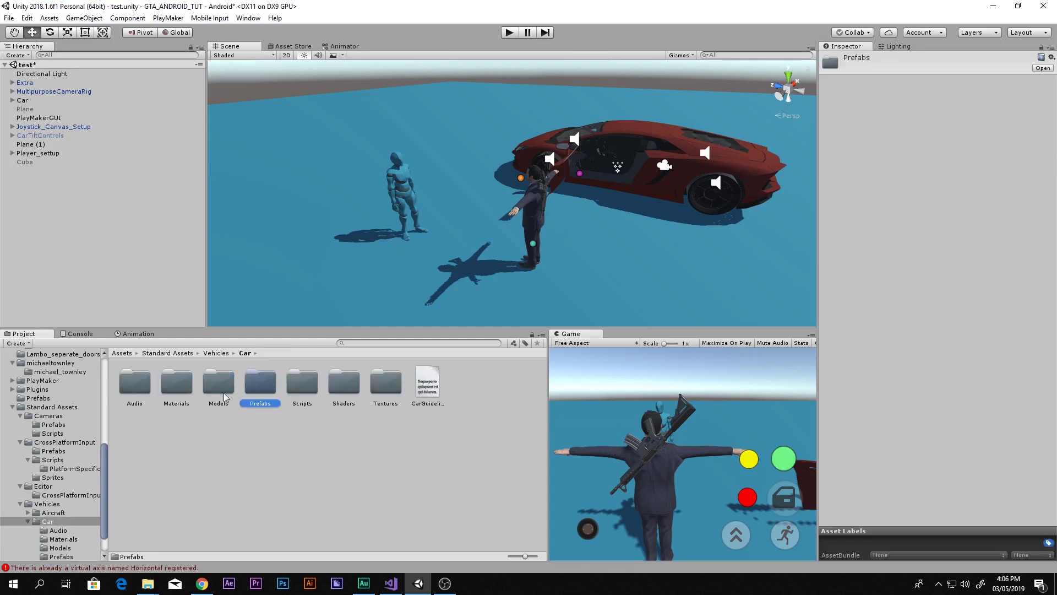
key(BackSpace)
click(130, 386)
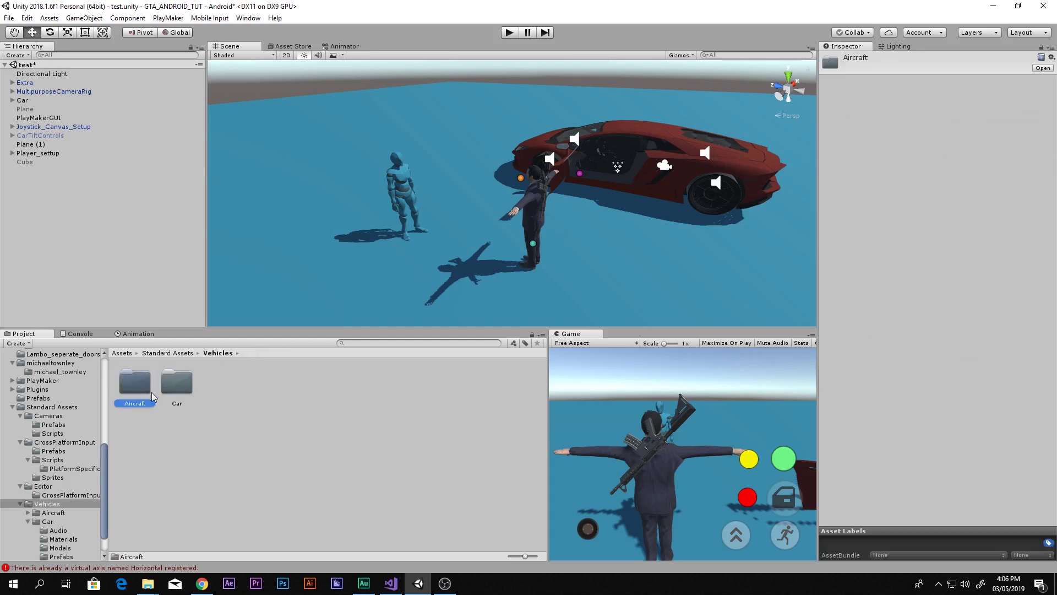
double_click(144, 384)
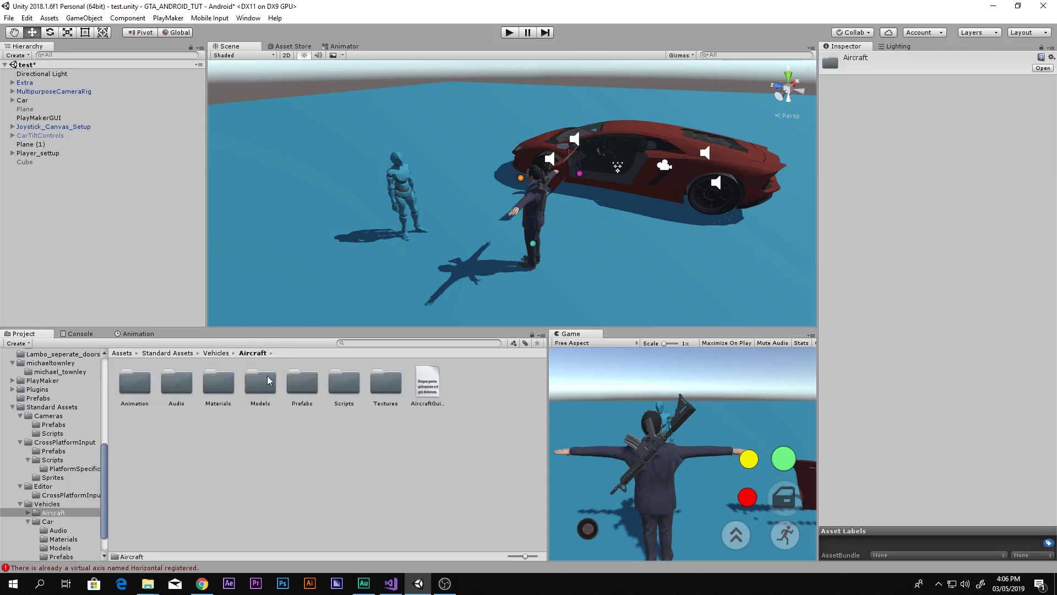
double_click(302, 384)
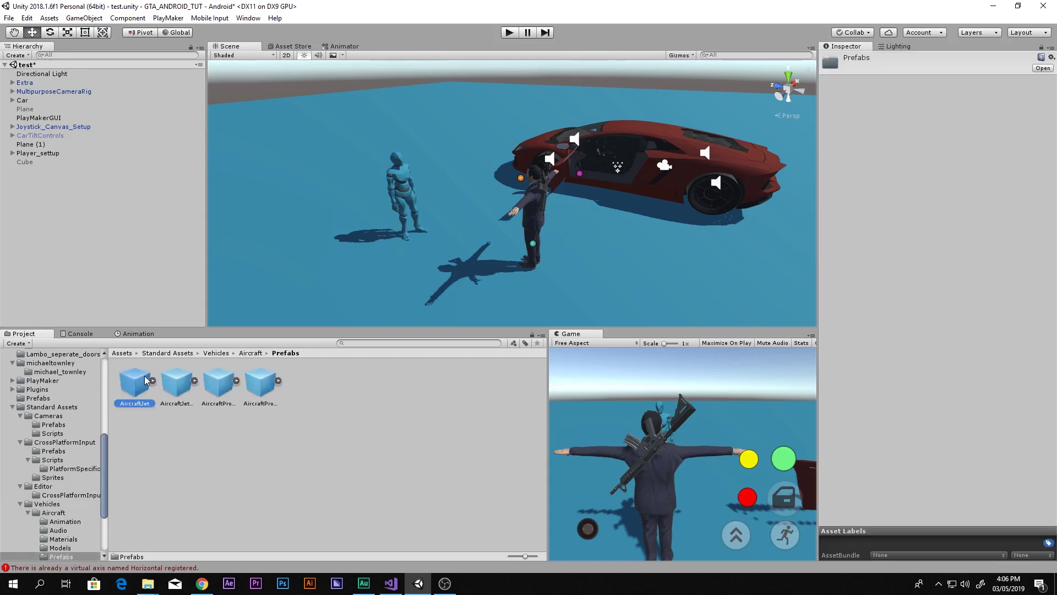
Examine the previews of the jet and propeller aircraft prefabs, ending with AircraftJet selected
click(175, 384)
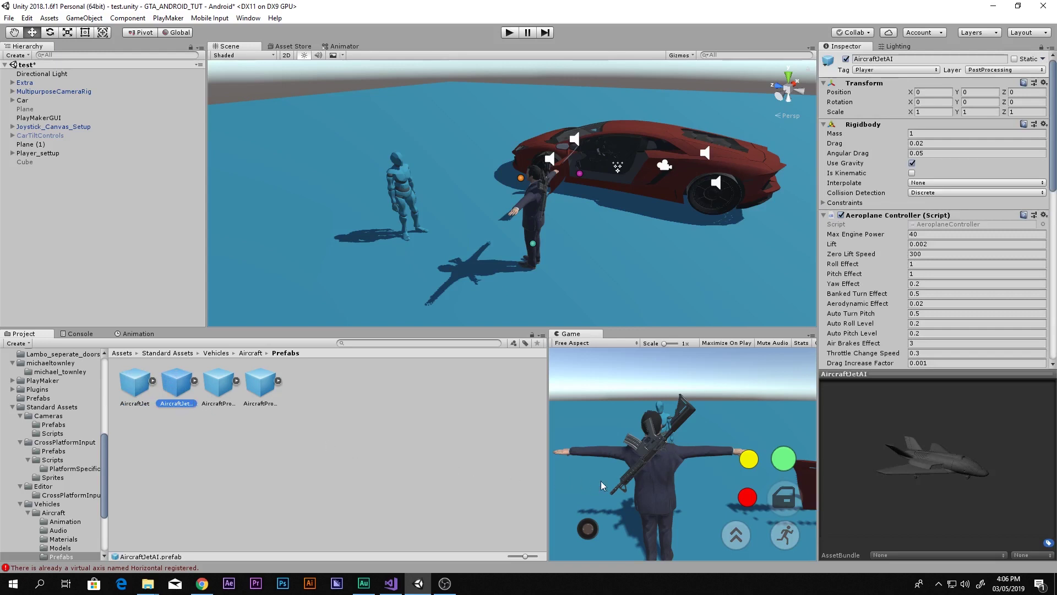
key(Right)
drag(1000, 494, 919, 493)
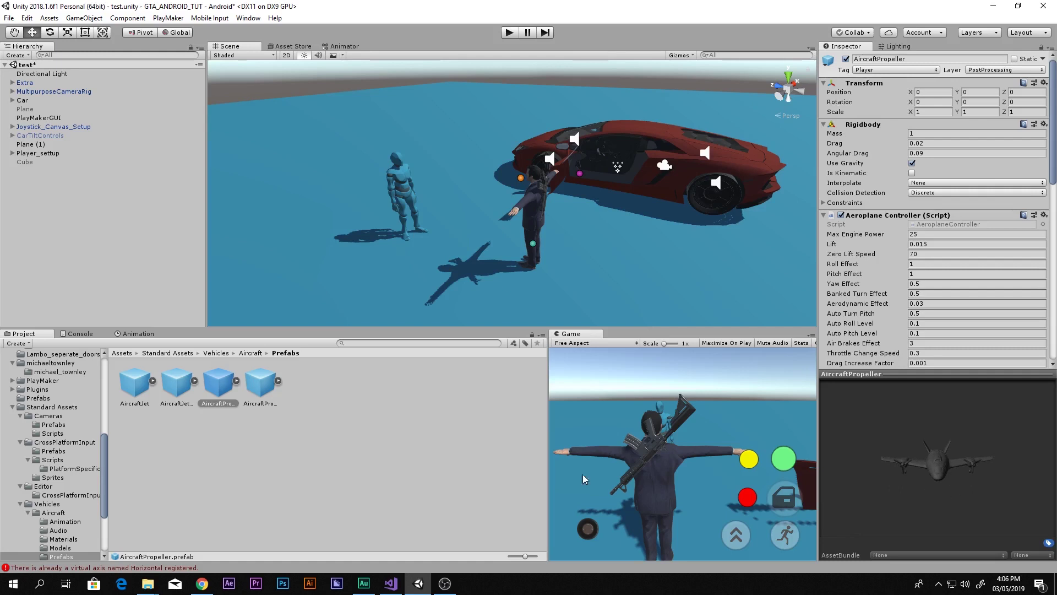
click(133, 381)
drag(986, 528, 936, 495)
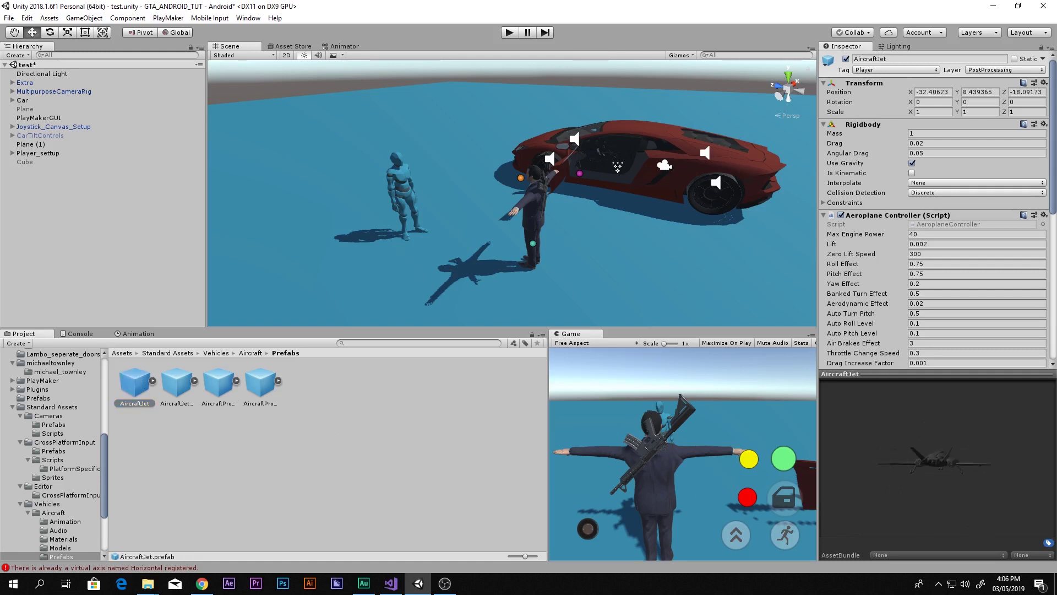
click(270, 407)
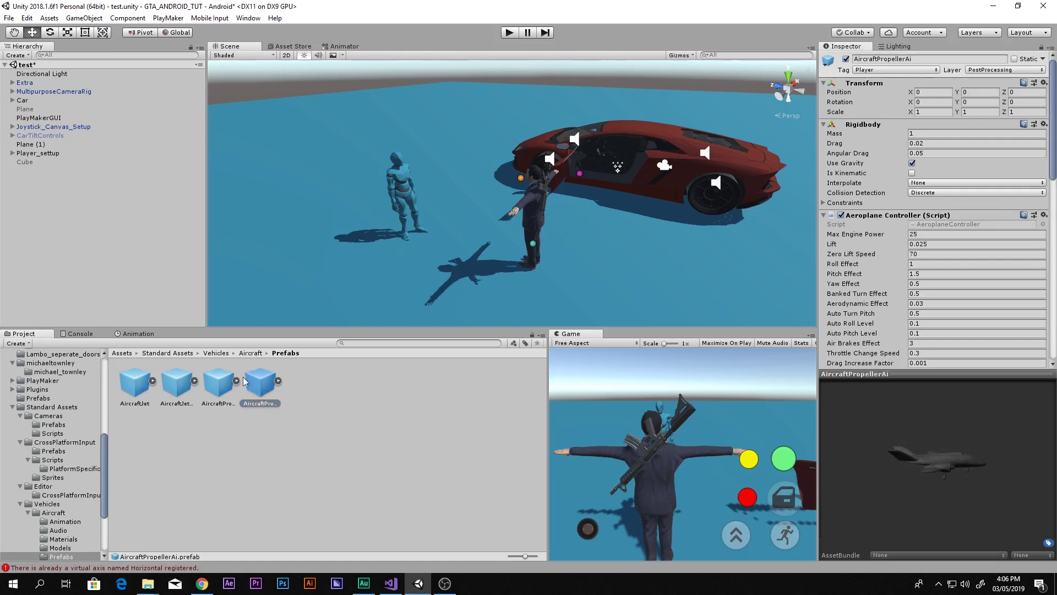
click(184, 384)
mouse_move(941, 462)
mouse_down()
mouse_move(925, 443)
mouse_move(958, 448)
mouse_move(938, 466)
mouse_up()
click(132, 380)
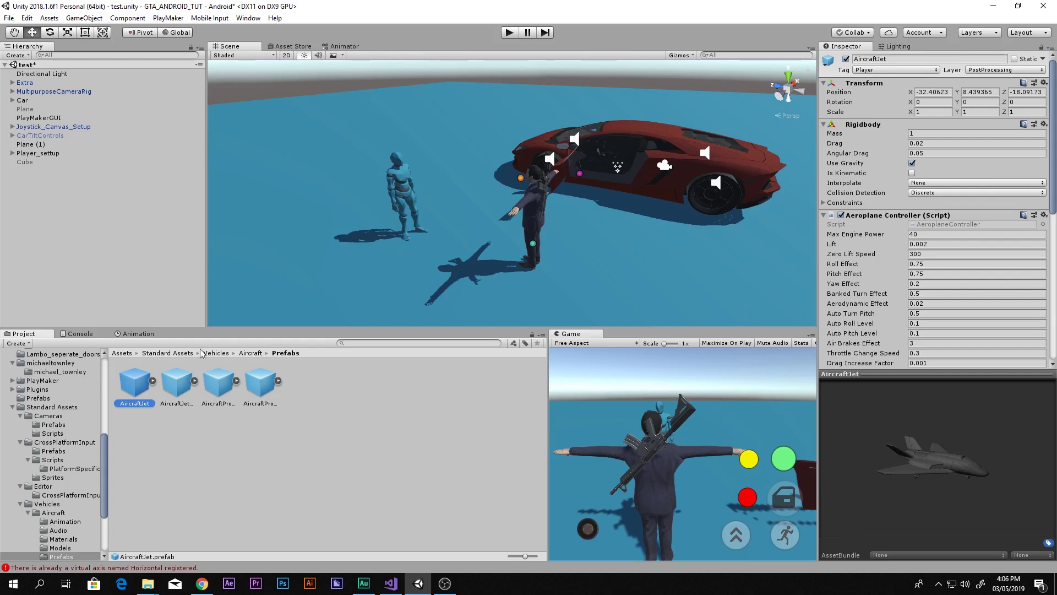
Place the AircraftJet prefab in the scene on the ground plane beside the red car
scroll(539, 193, down, 10)
middle_drag(678, 152, 554, 163)
right_drag(553, 163, 381, 263)
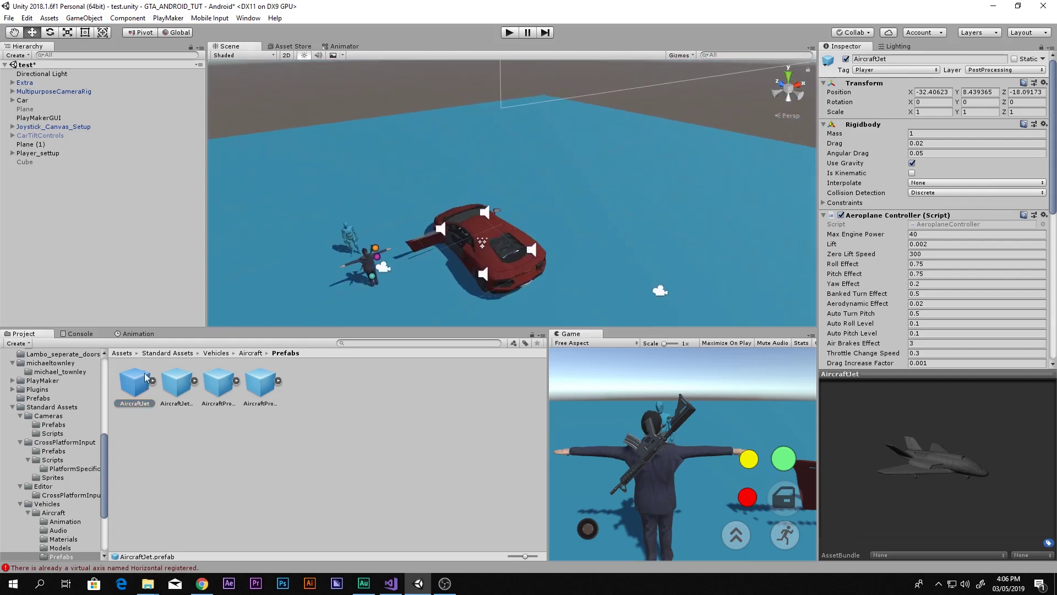
drag(453, 301, 659, 242)
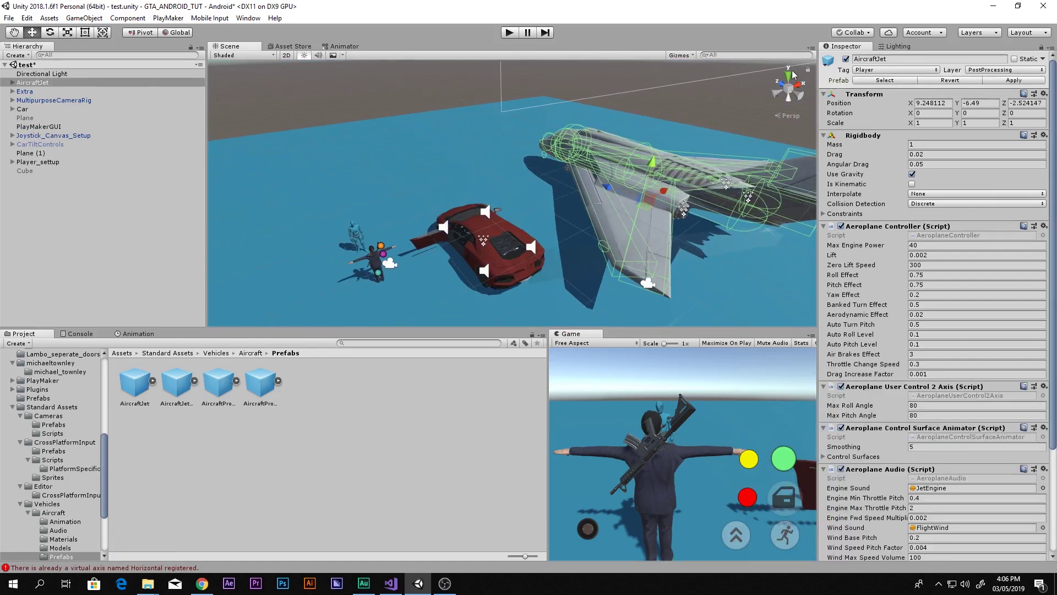
In a top view, move the whole AircraftJet away from the car to about X 11.37, Z 0.34
click(793, 75)
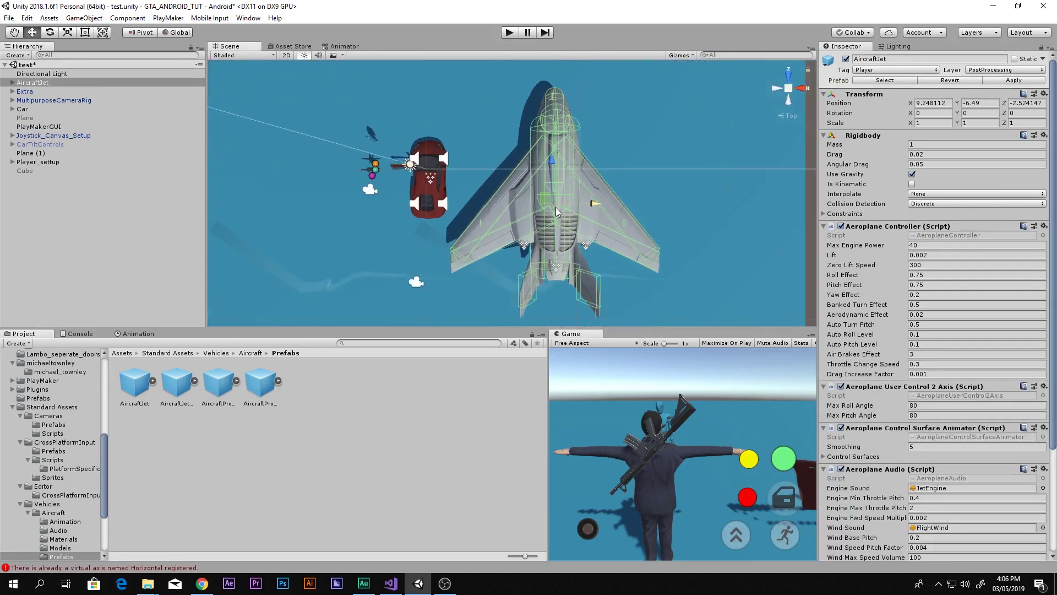
drag(559, 199, 564, 182)
click(556, 198)
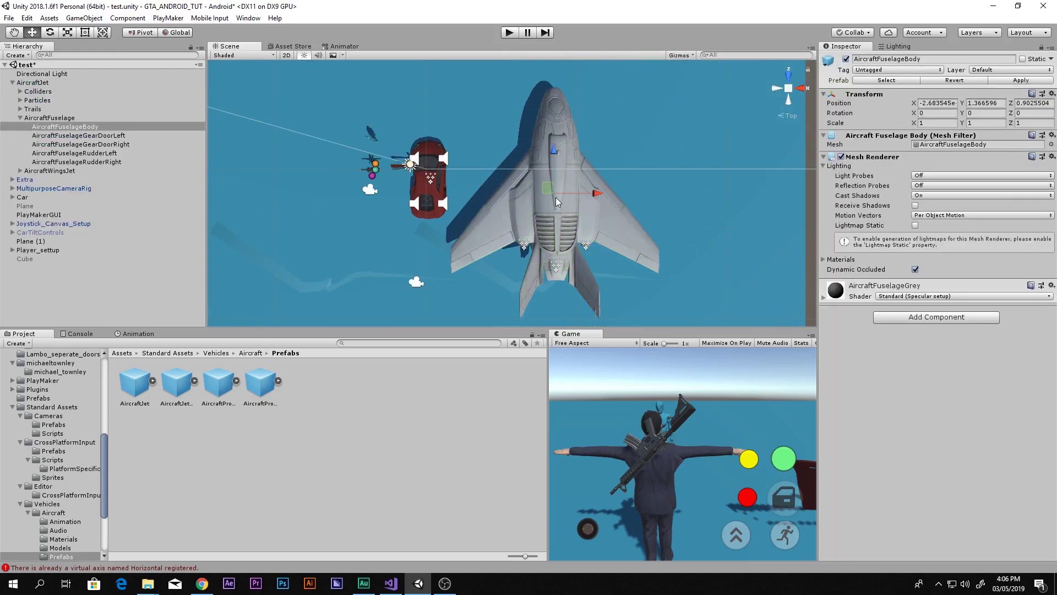
click(53, 84)
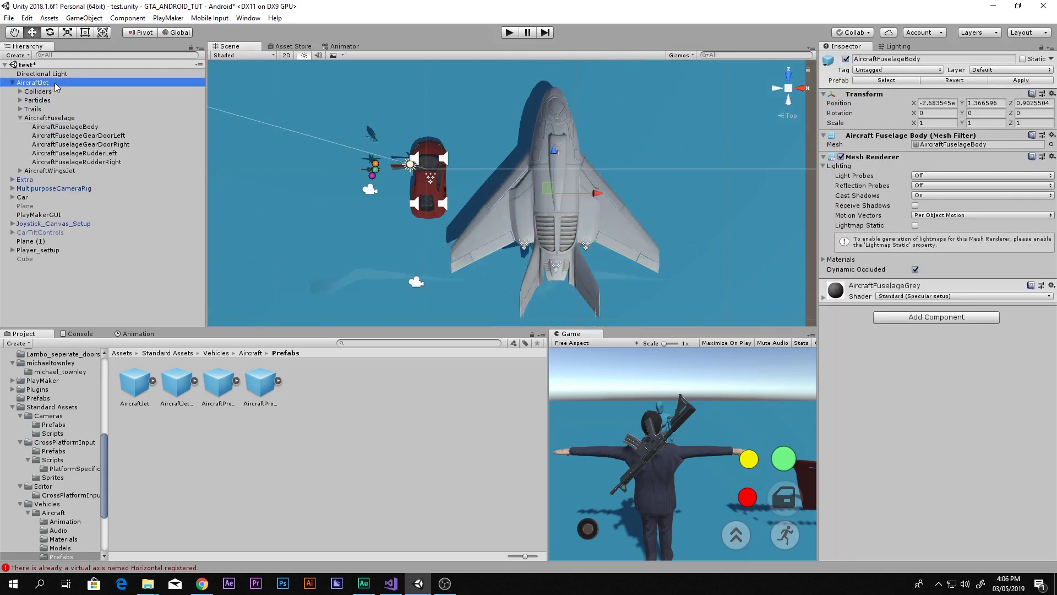
drag(552, 198, 572, 166)
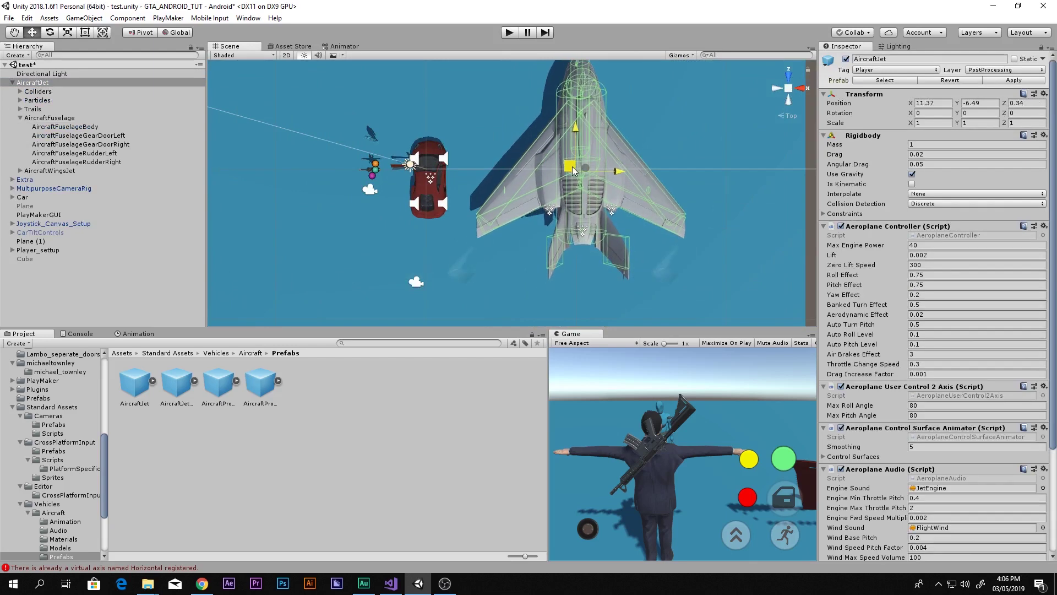
scroll(607, 167, down, 1)
scroll(607, 167, down, 2)
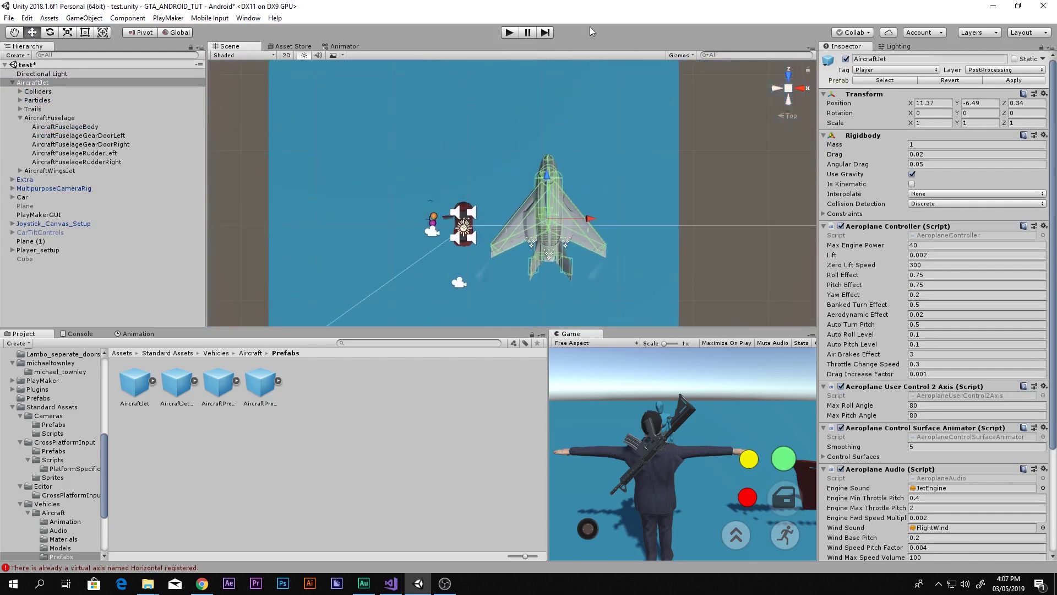
Play test the scene to watch how the jet behaves while the character moves, and stop the test
click(509, 33)
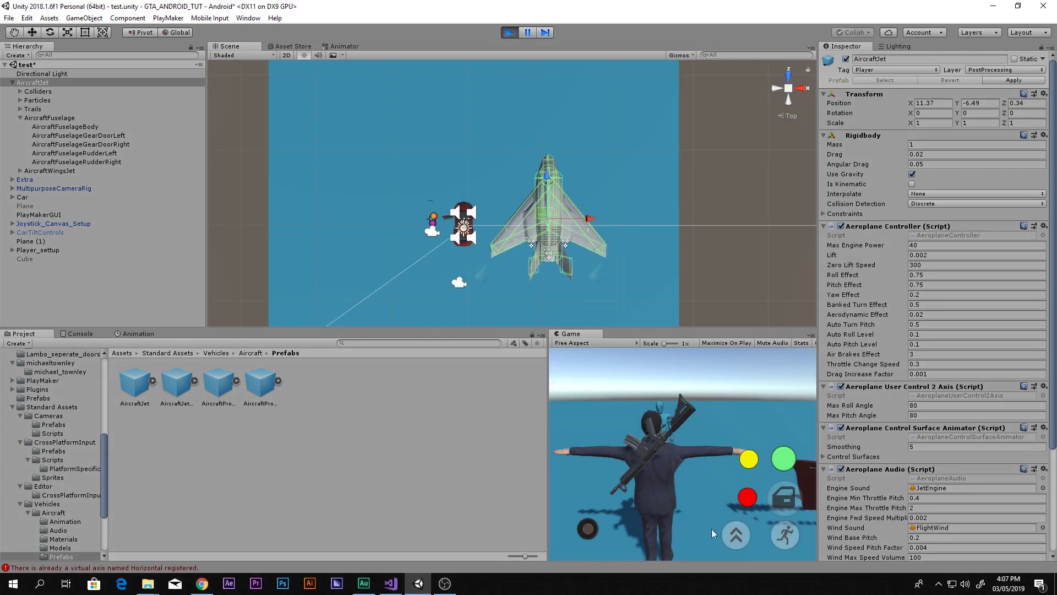
scroll(610, 257, down, 2)
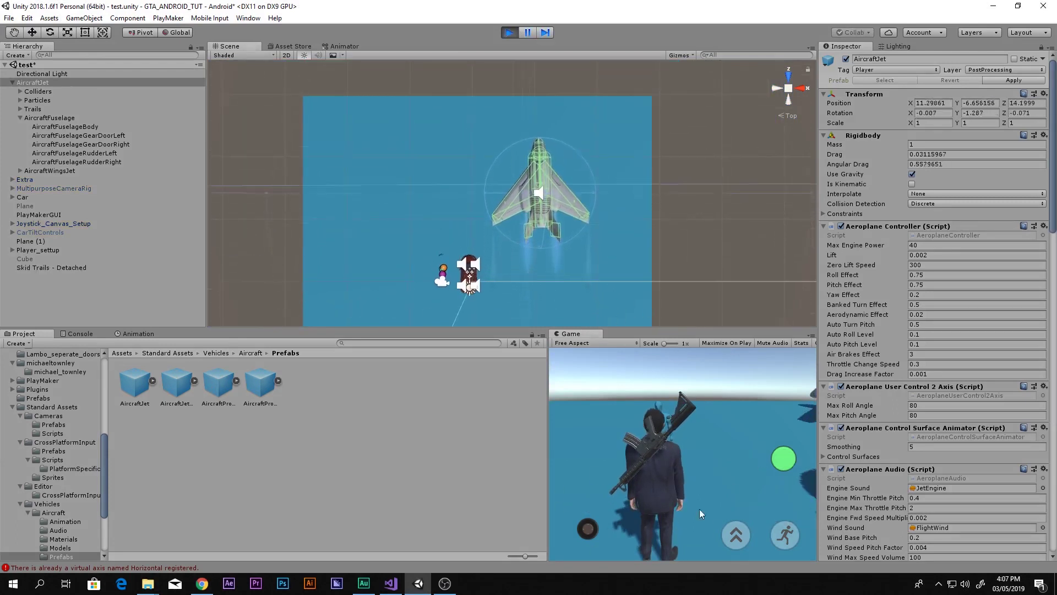
drag(606, 523, 553, 411)
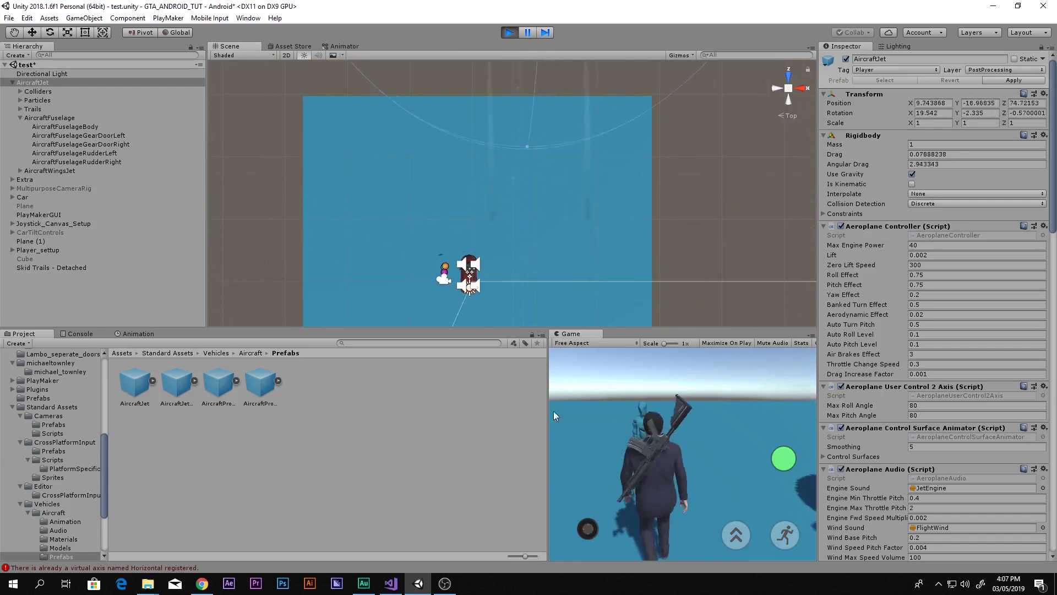
scroll(586, 198, down, 3)
right_drag(586, 199, 585, 65)
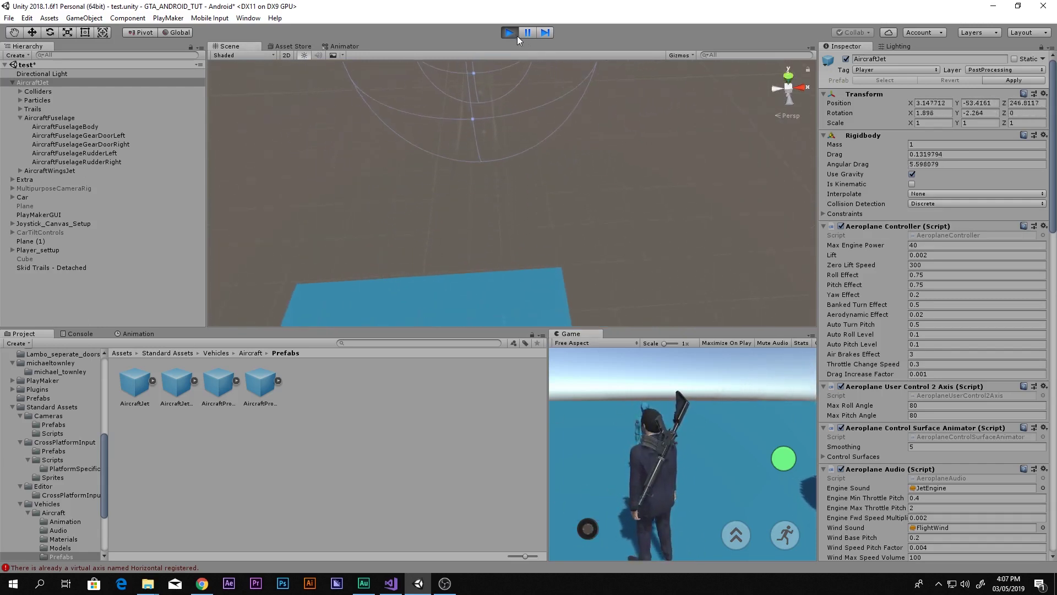
click(510, 33)
Collapse the AircraftJet hierarchy and inspect the Car object's components and colliders in the scene
scroll(592, 212, up, 5)
scroll(622, 175, up, 4)
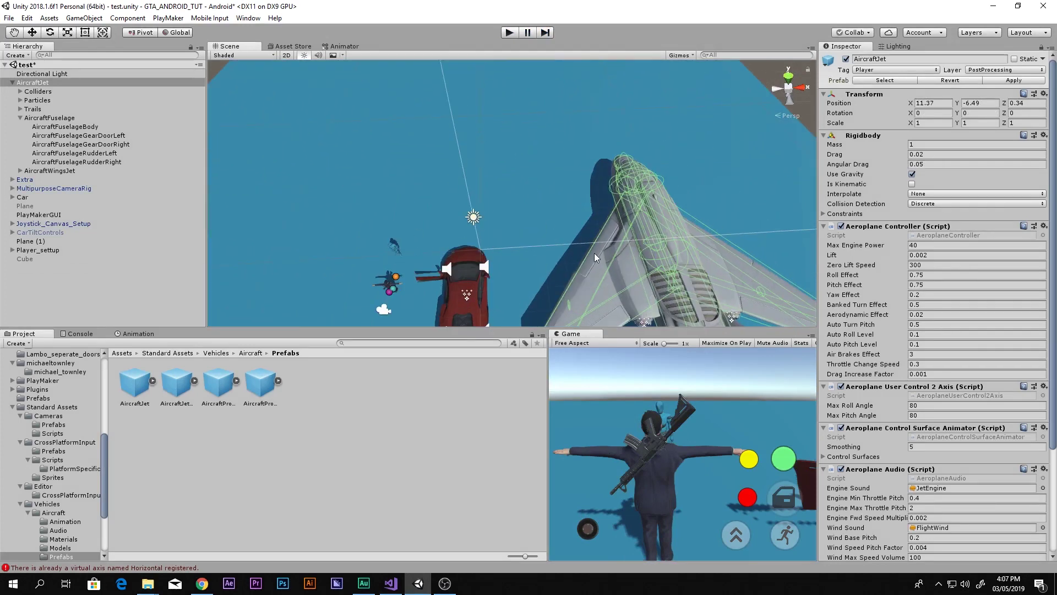
click(13, 83)
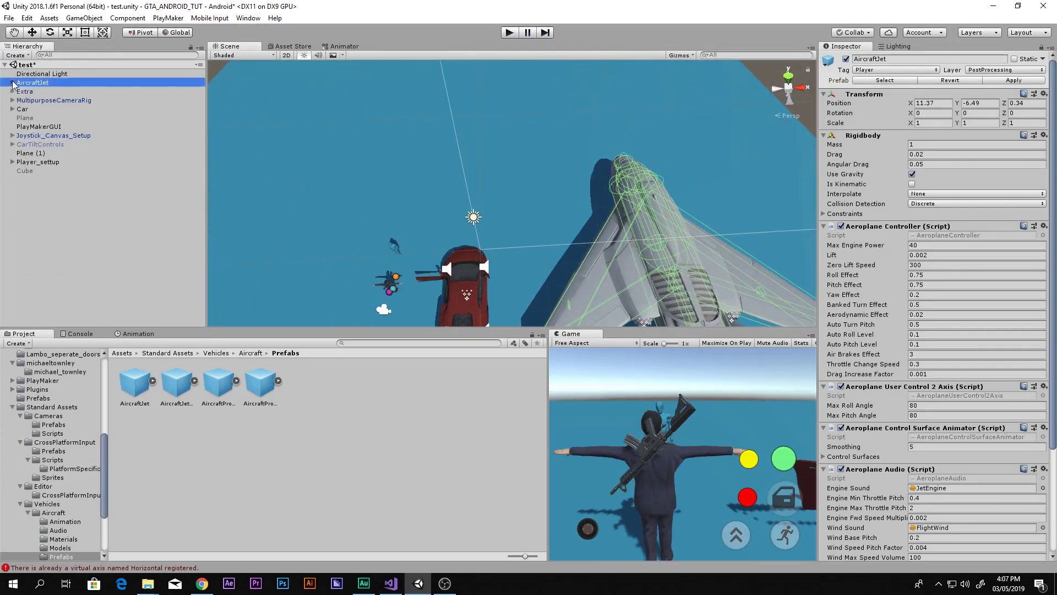
click(30, 109)
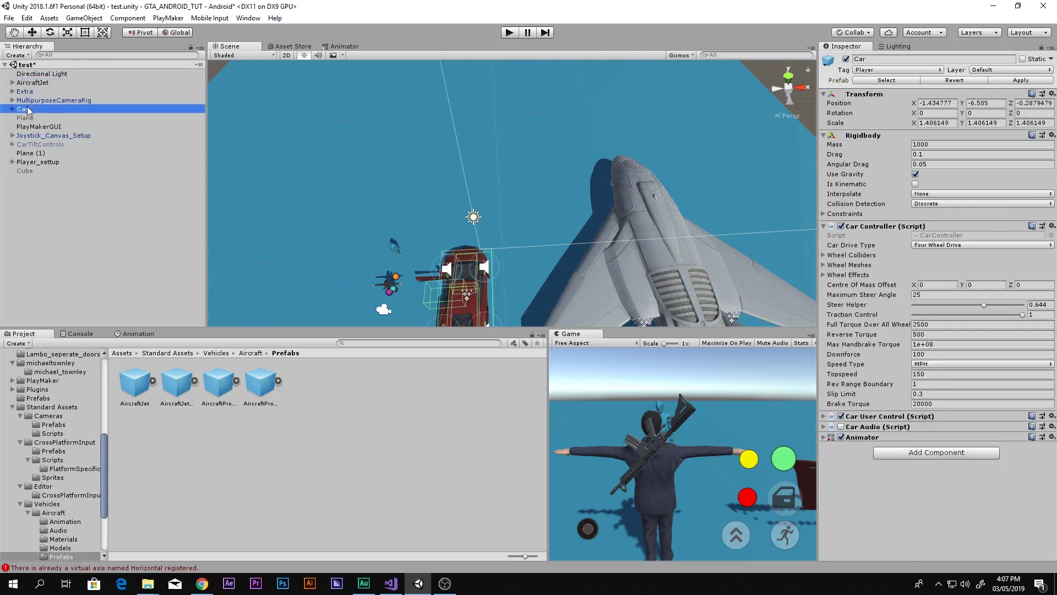
middle_drag(504, 220, 439, 220)
scroll(439, 220, down, 4)
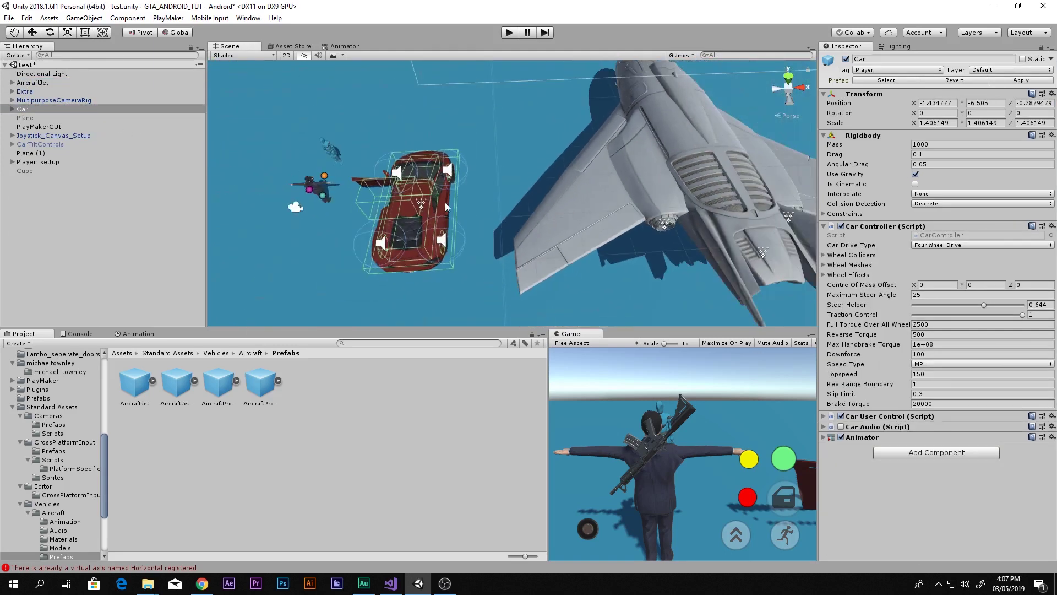
Frame the AircraftJet from the top and add a cube as its child object
click(38, 82)
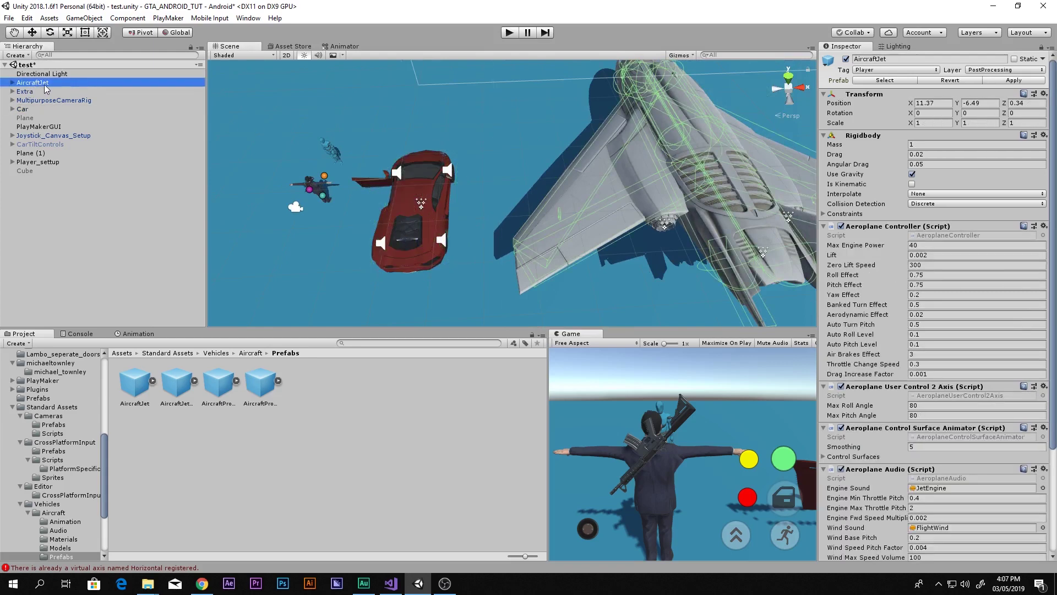
key(f)
click(788, 77)
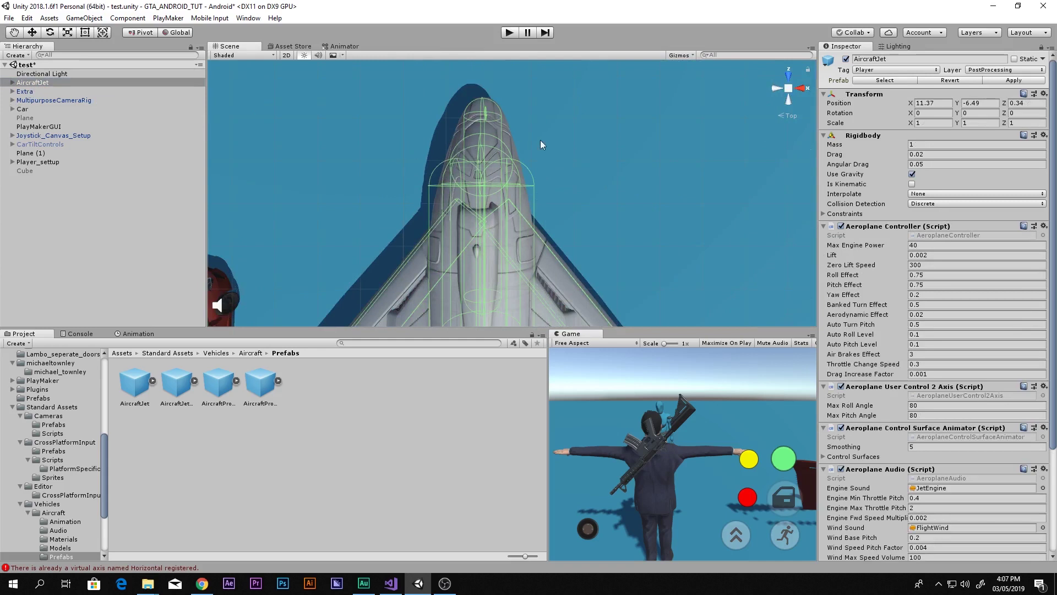
right_click(61, 84)
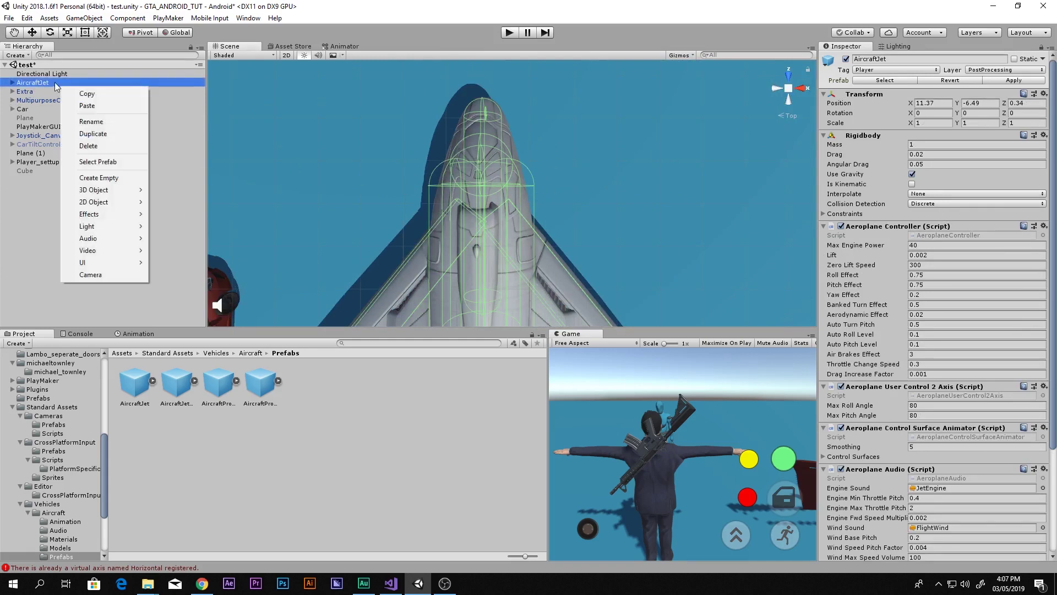
mouse_move(126, 190)
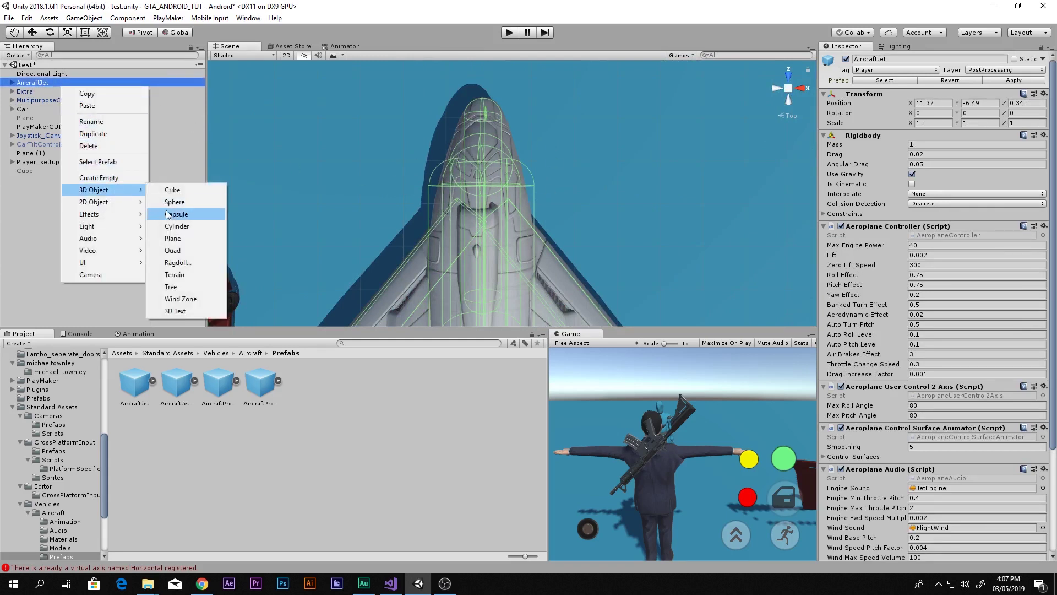
click(176, 189)
Move the cube forward to the jet's cockpit in an orthographic top view, at about Z 8.01
scroll(543, 183, down, 3)
key(w)
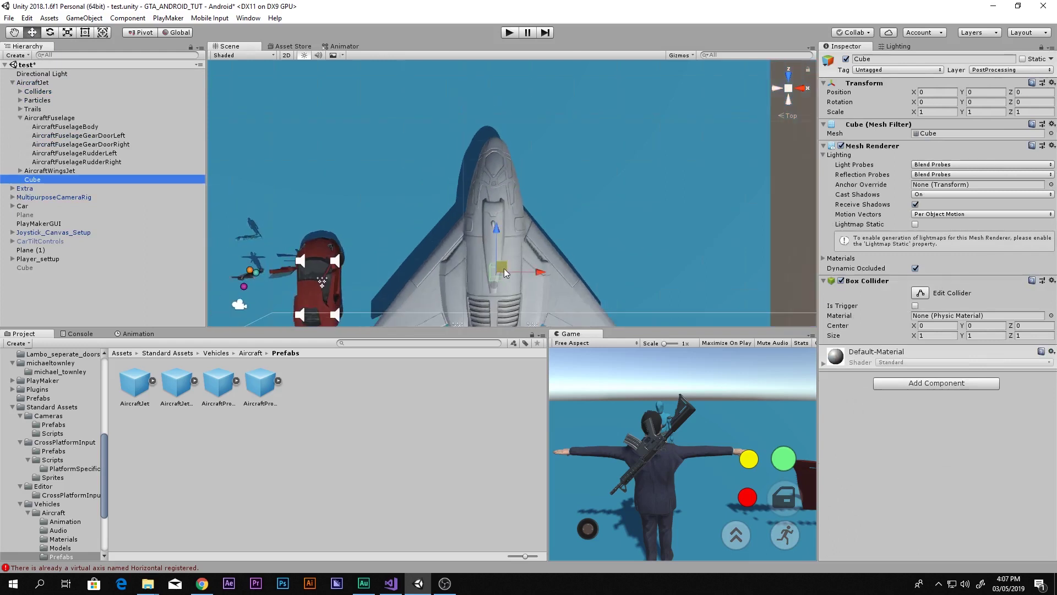
click(788, 88)
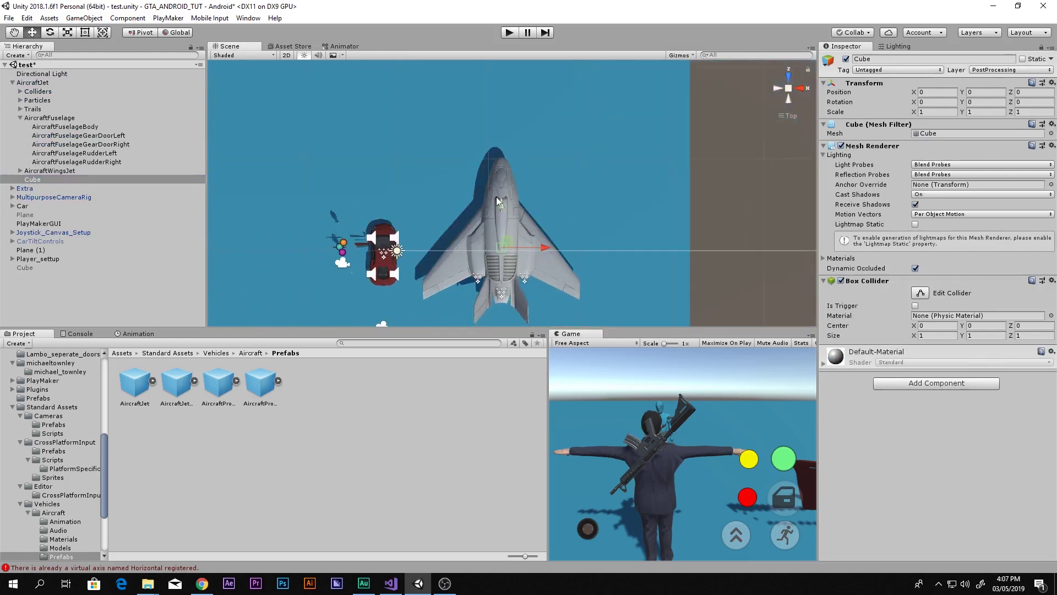
drag(503, 198, 537, 128)
scroll(532, 149, up, 5)
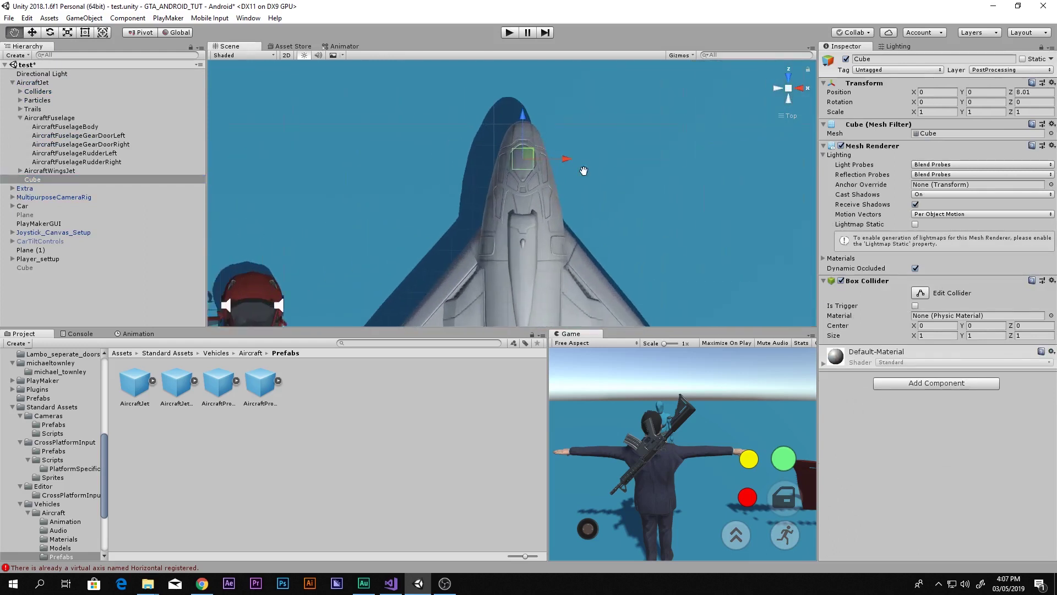
Stretch the cube across both sides of the jet's nose in the top view, to about scale X 6.39, Z 2.58
scroll(569, 166, up, 2)
middle_drag(569, 165, 493, 175)
key(t)
drag(489, 191, 396, 212)
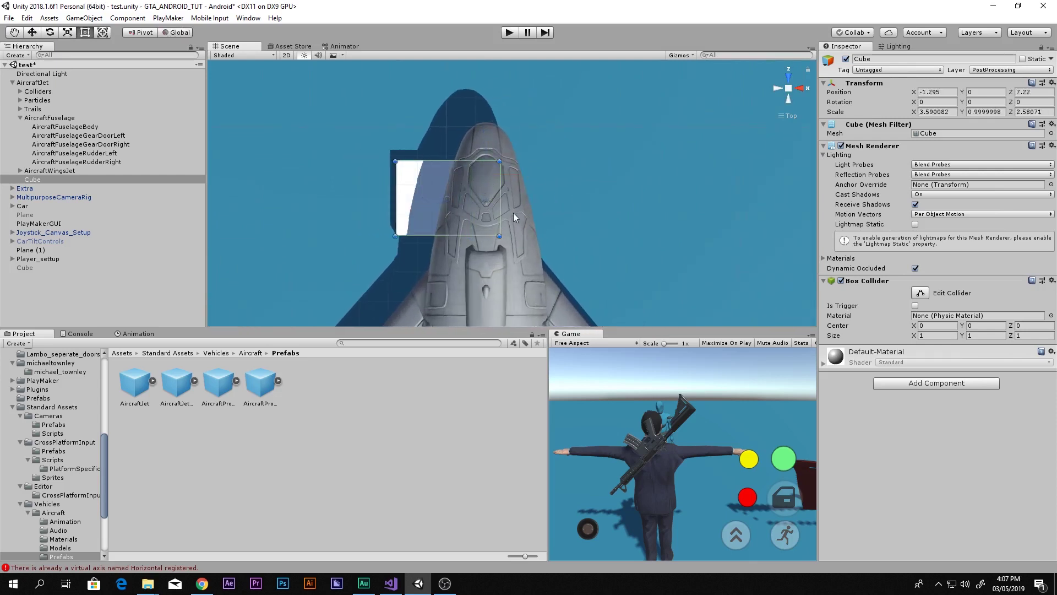
drag(505, 212, 623, 71)
Raise the cube above the jet's cockpit in the right side view, to about Y 3.64
click(788, 79)
click(788, 98)
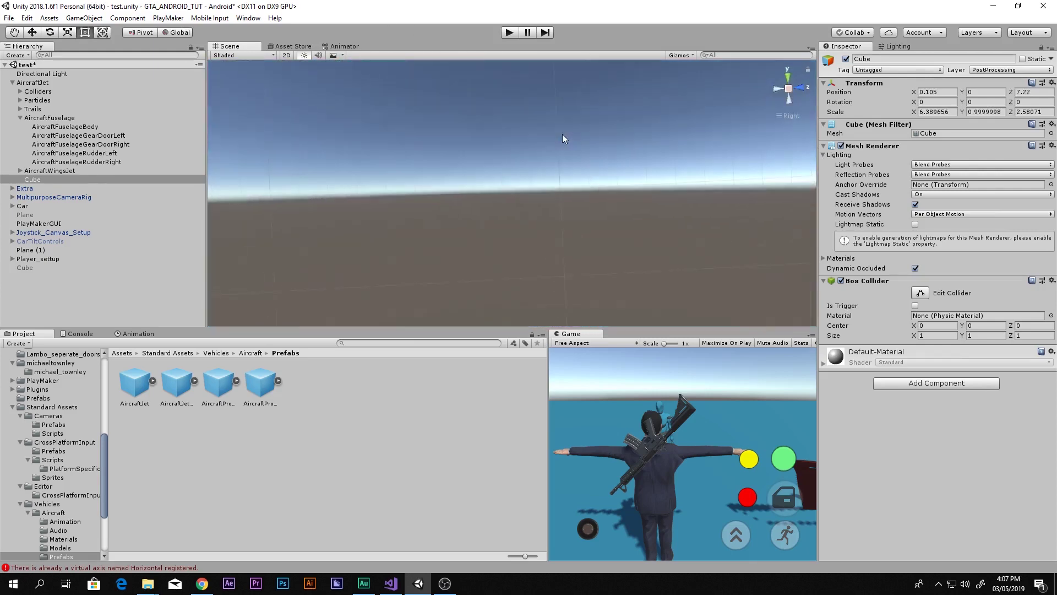
middle_drag(560, 132, 540, 194)
scroll(542, 171, up, 4)
middle_drag(545, 153, 494, 229)
key(w)
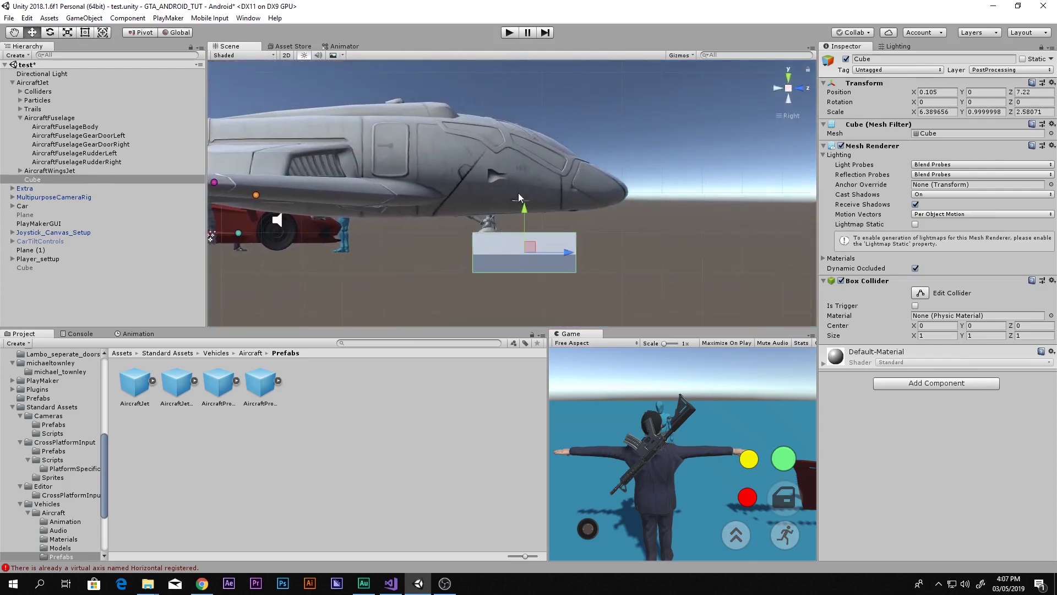
drag(523, 206, 528, 99)
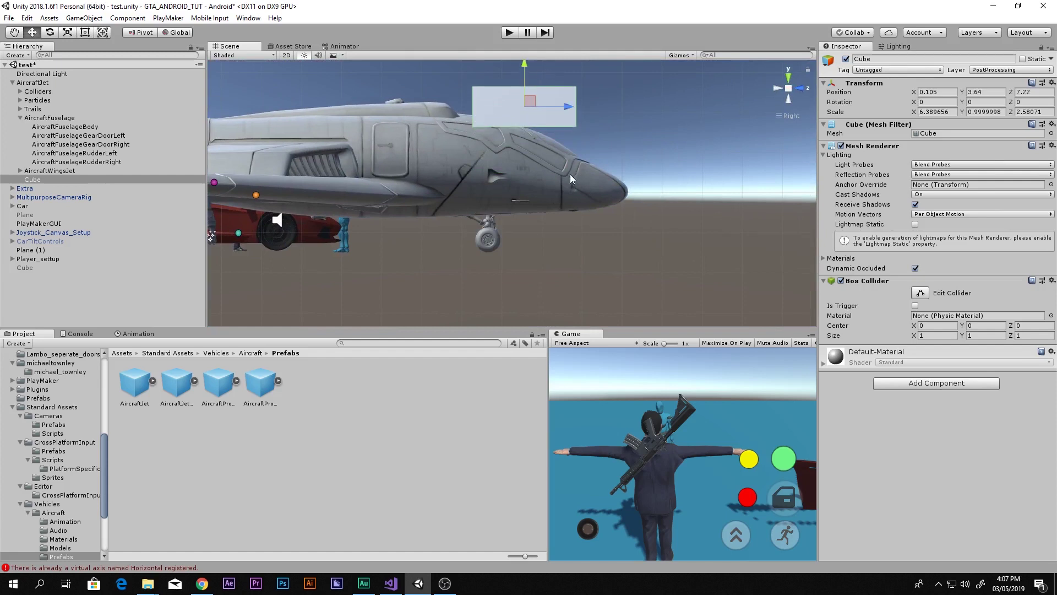
Stretch the cube down and lengthwise over the cockpit in the side view, to about scale Y 3.59, Z 3.86
key(t)
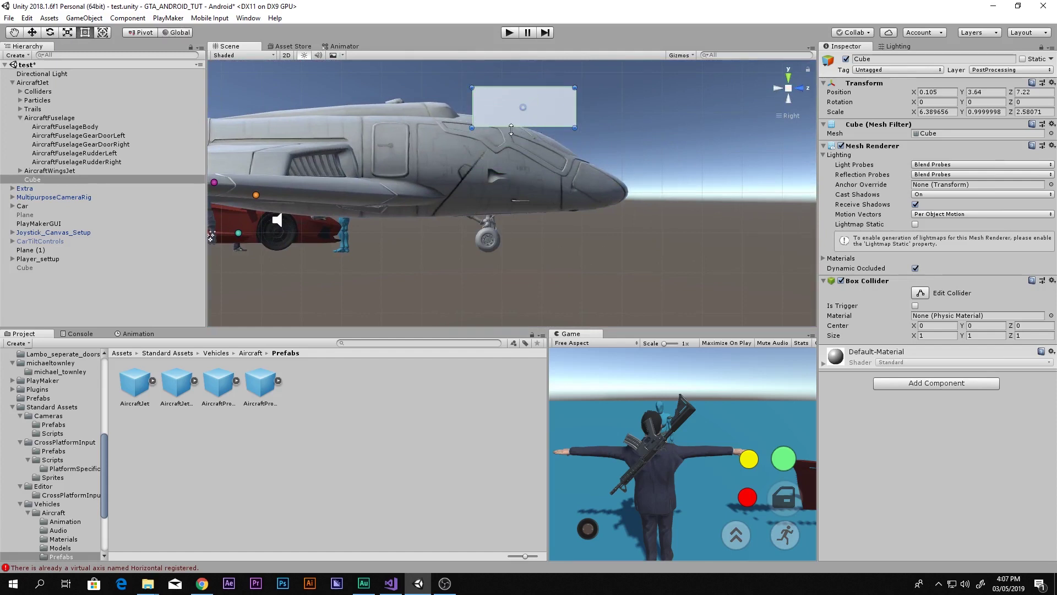
drag(511, 130, 512, 232)
drag(472, 165, 421, 166)
drag(574, 167, 581, 167)
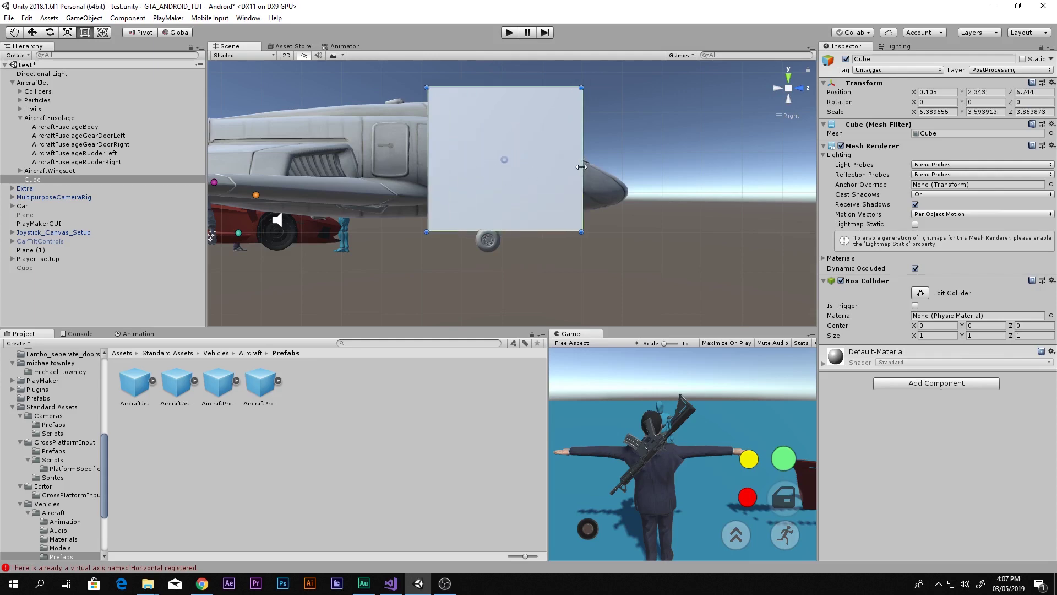
Widen the cube to about scale X 7.75, center it over the fuselage at about X 0.04, and check it from around the jet
click(789, 78)
key(r)
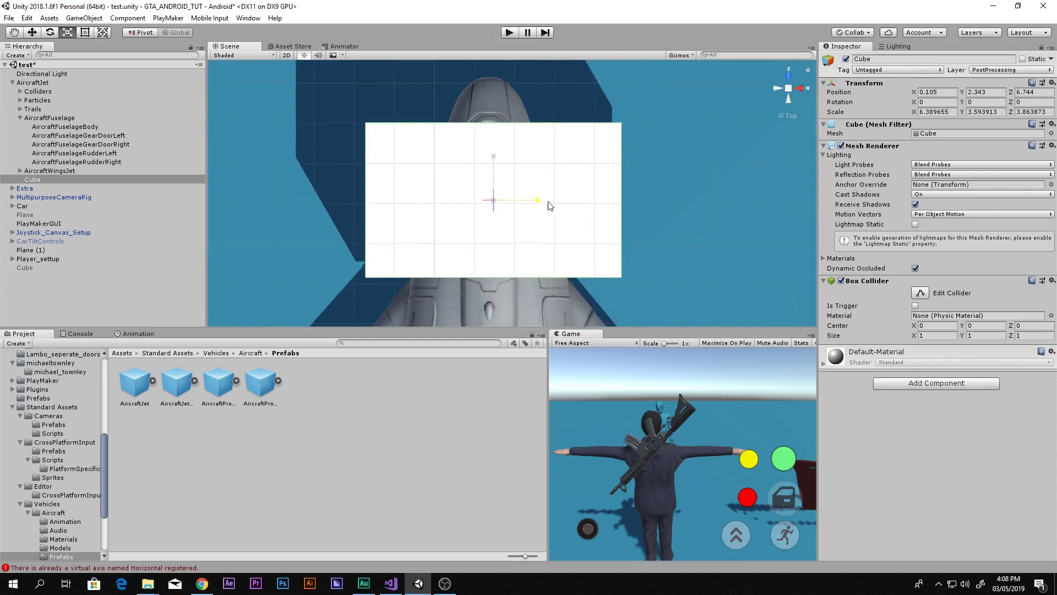
mouse_move(544, 201)
mouse_down()
mouse_move(561, 204)
mouse_move(534, 201)
mouse_up()
key(w)
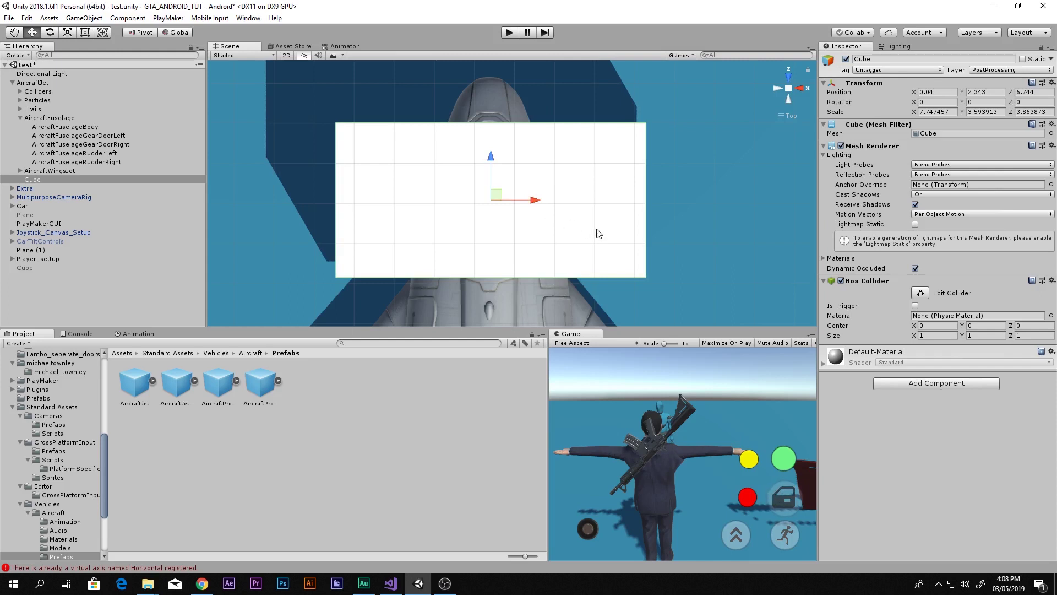
alt+drag(653, 244, 215, 66)
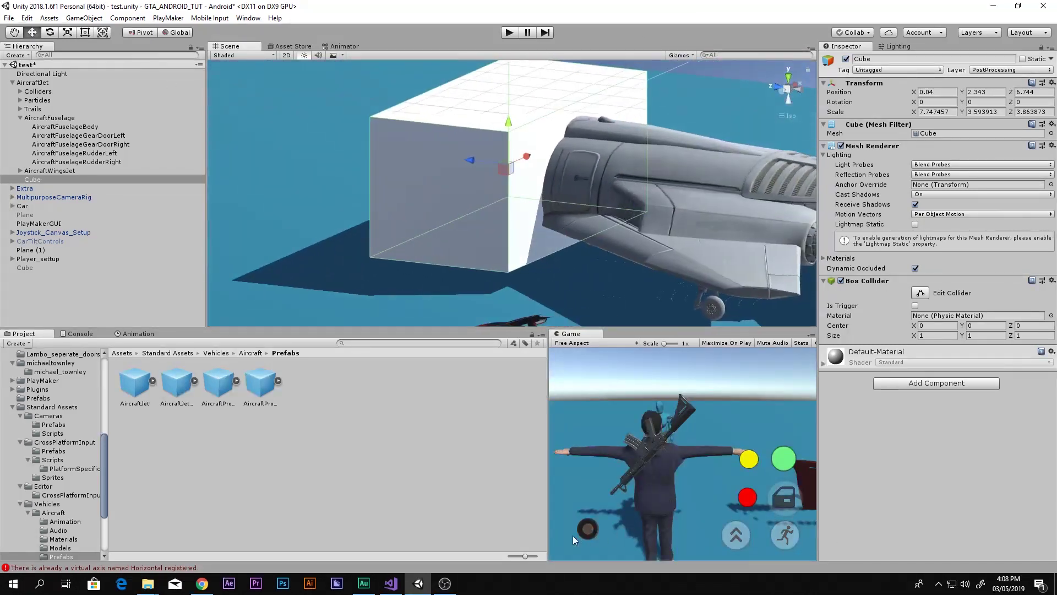
click(787, 83)
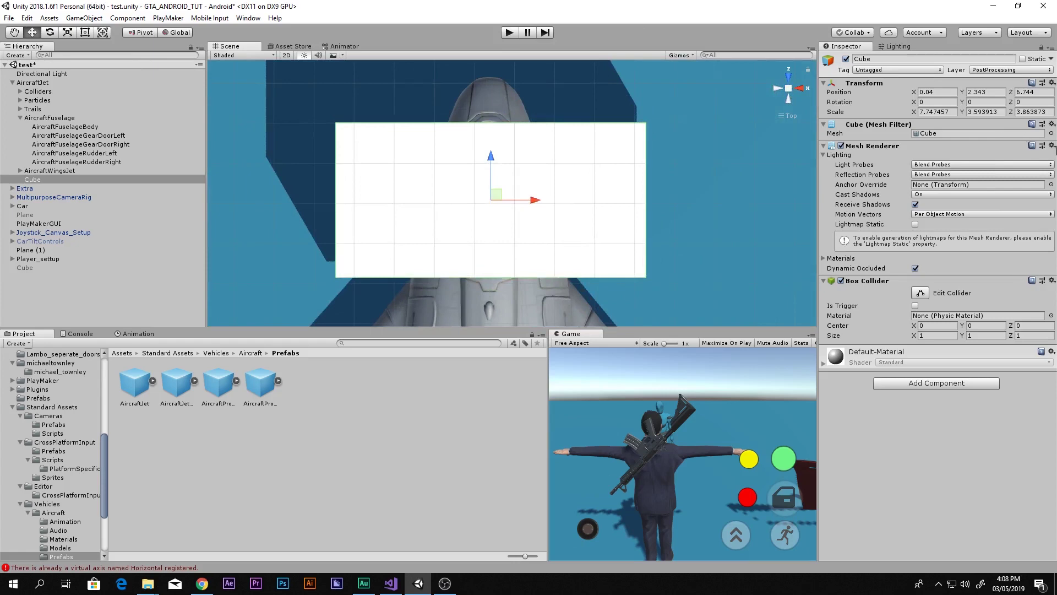
Remove the Mesh Renderer and Mesh Filter components from the cube, leaving only its box collider around the cockpit
click(1052, 146)
click(1037, 175)
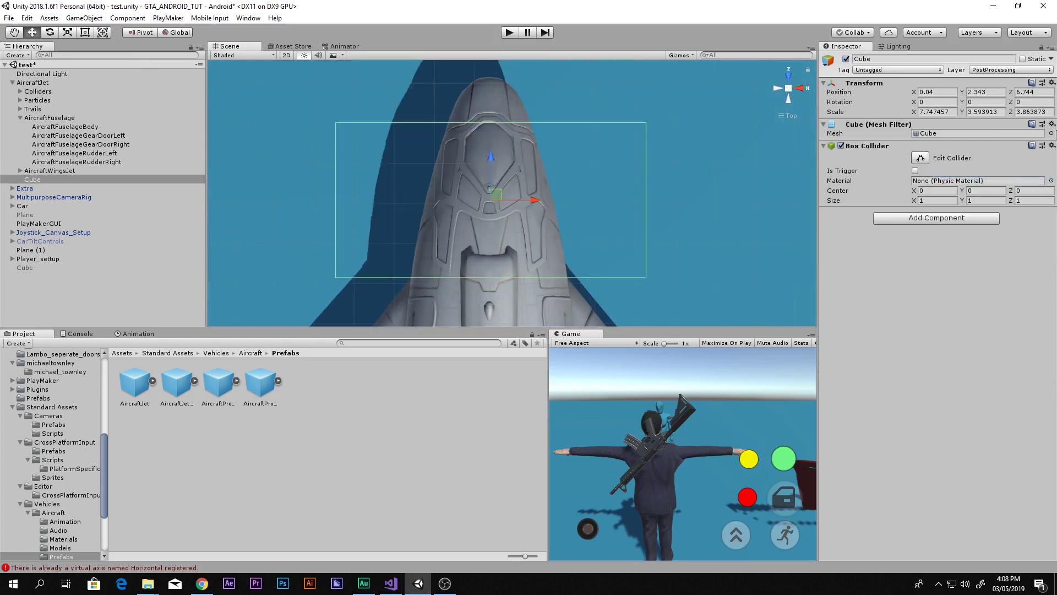
click(1052, 125)
click(1034, 150)
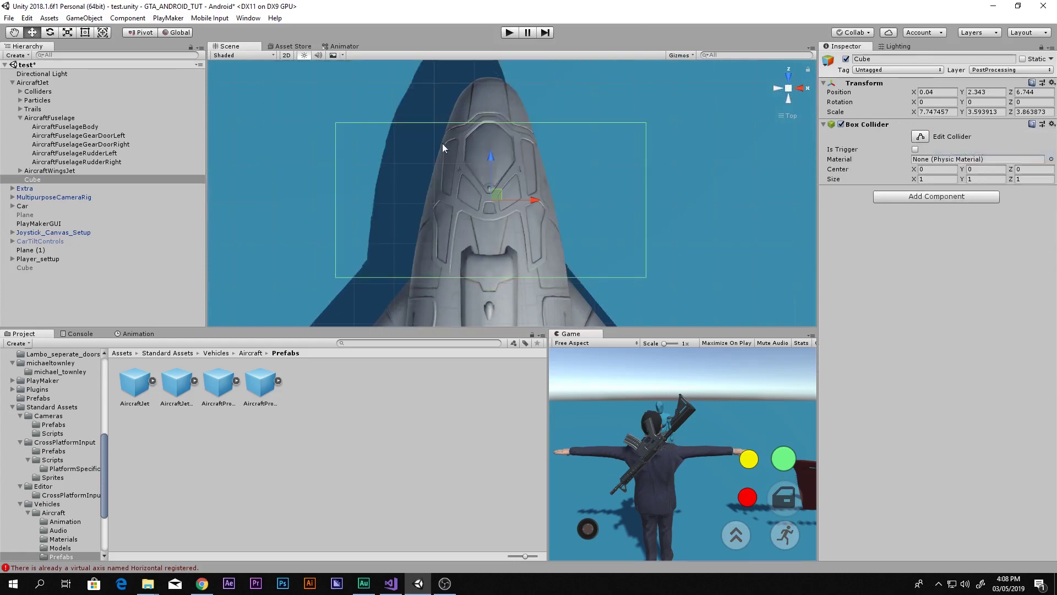
alt+drag(441, 143, 551, 259)
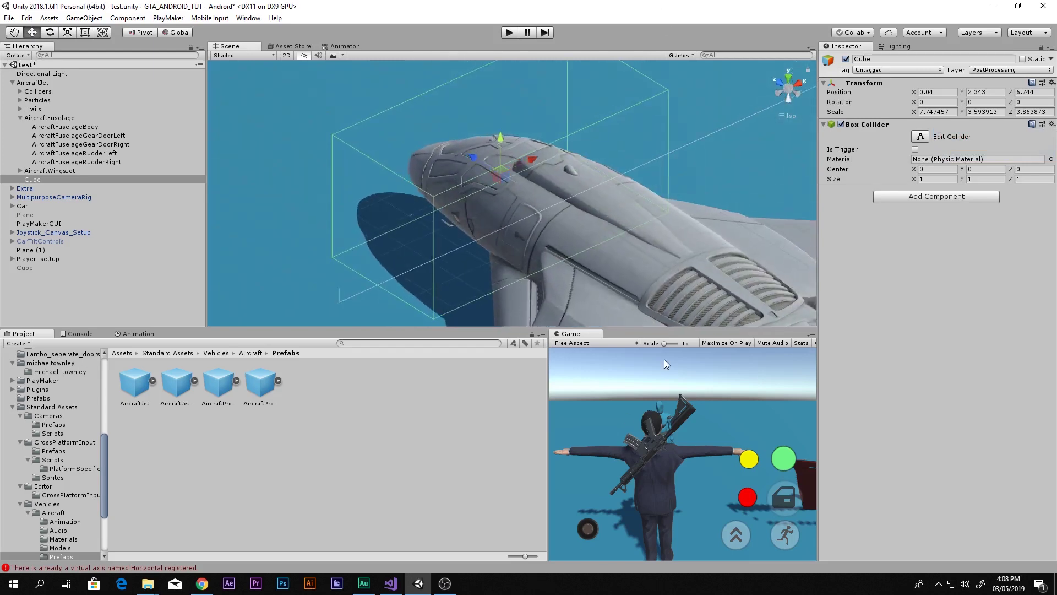
click(787, 78)
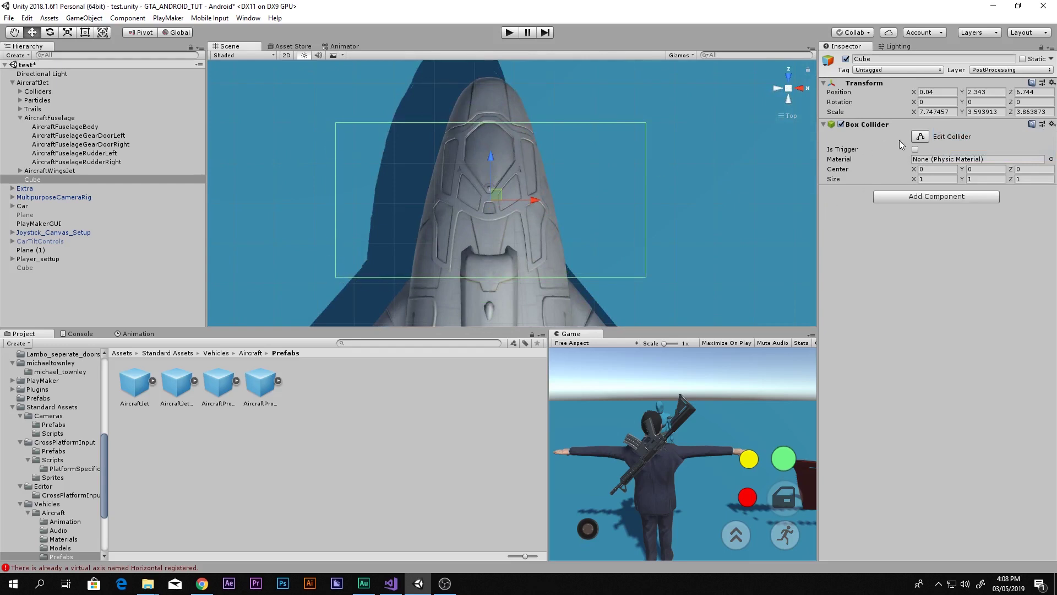
Turn on Is Trigger for the cube's box collider and rename the cube "Trigger"
click(916, 149)
click(898, 59)
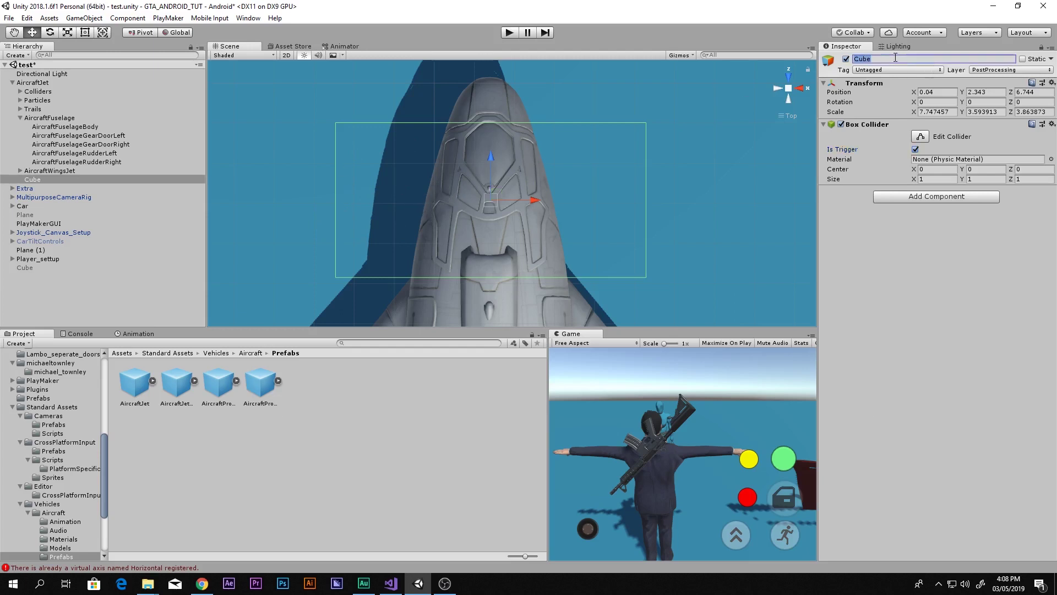
text(Trigger)
Add a PlayMaker FSM component to the Trigger object, keeping the name FSM
click(926, 197)
text(fx)
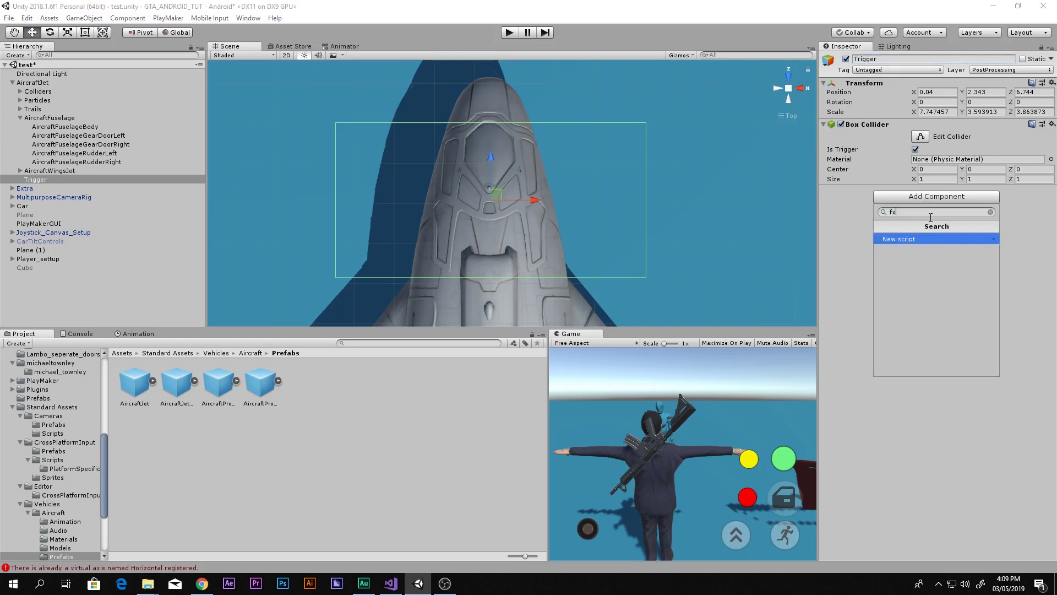
key(Return)
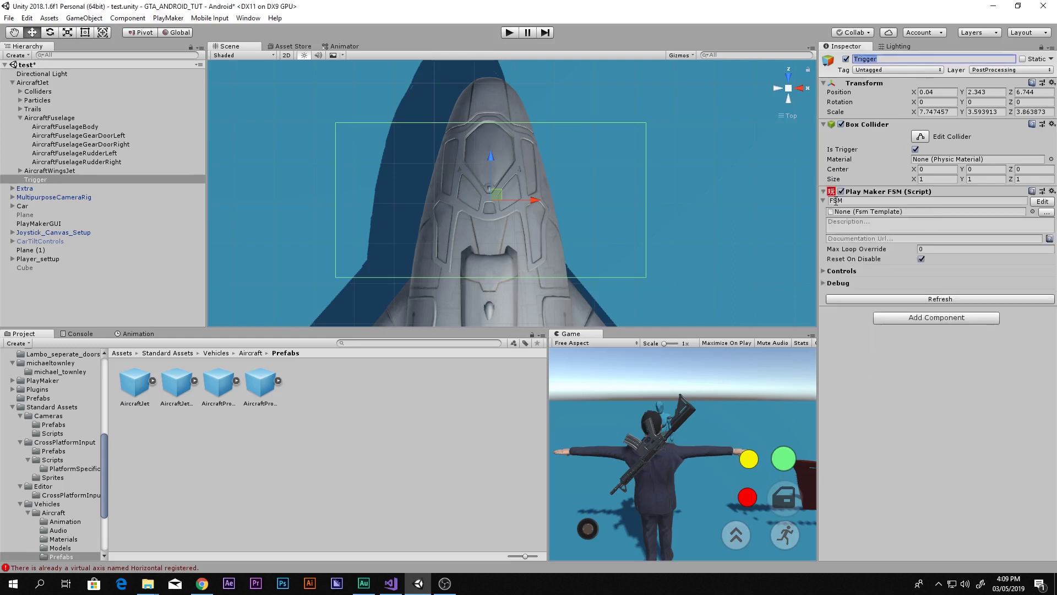
click(836, 201)
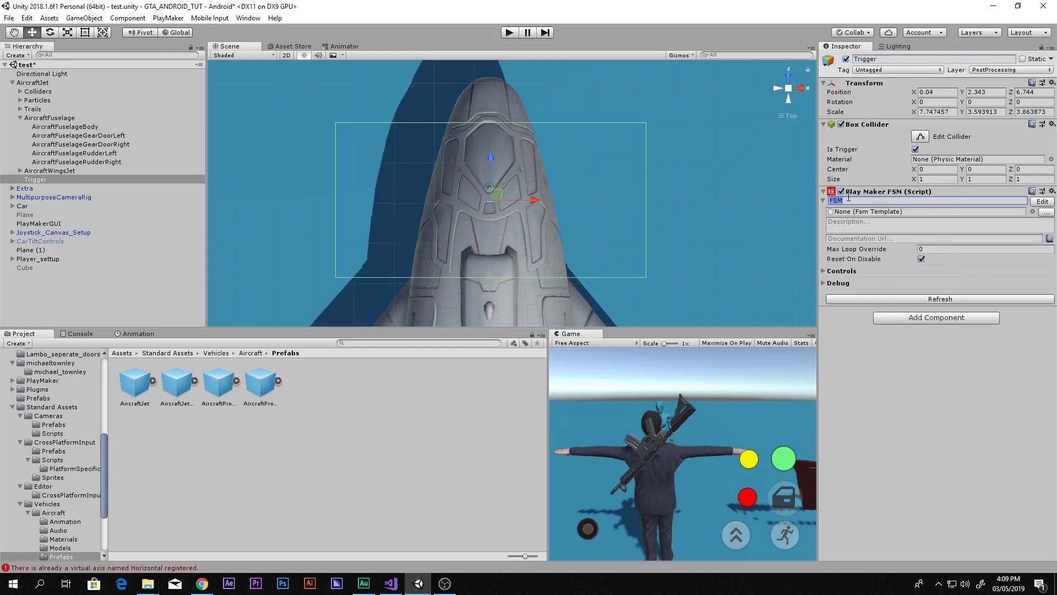
click(865, 191)
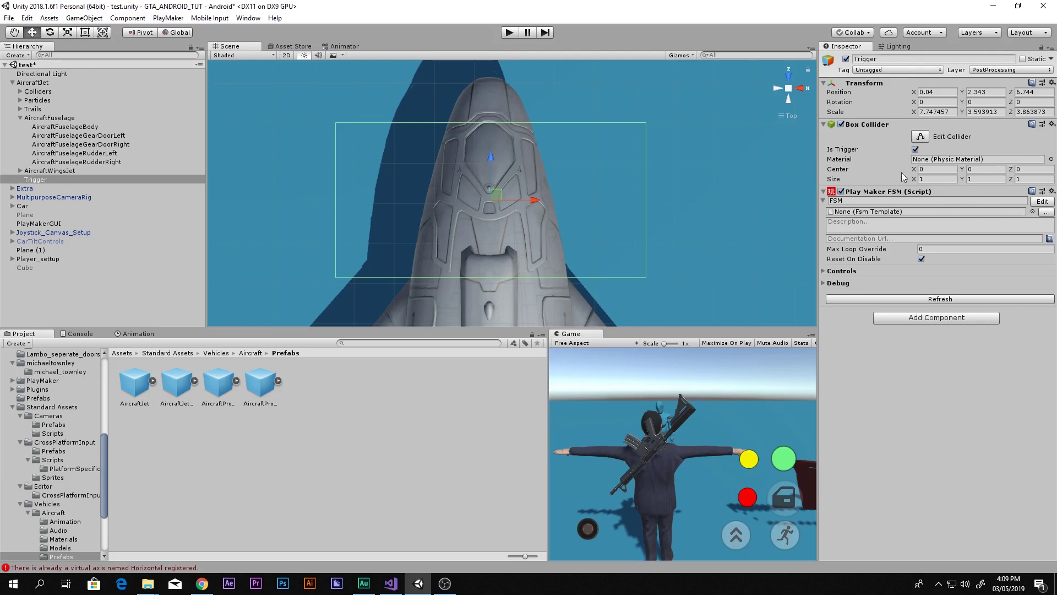
Open the Trigger object's FSM in the PlayMaker editor, view it beside the cockpit zone, and close the editor
click(1042, 201)
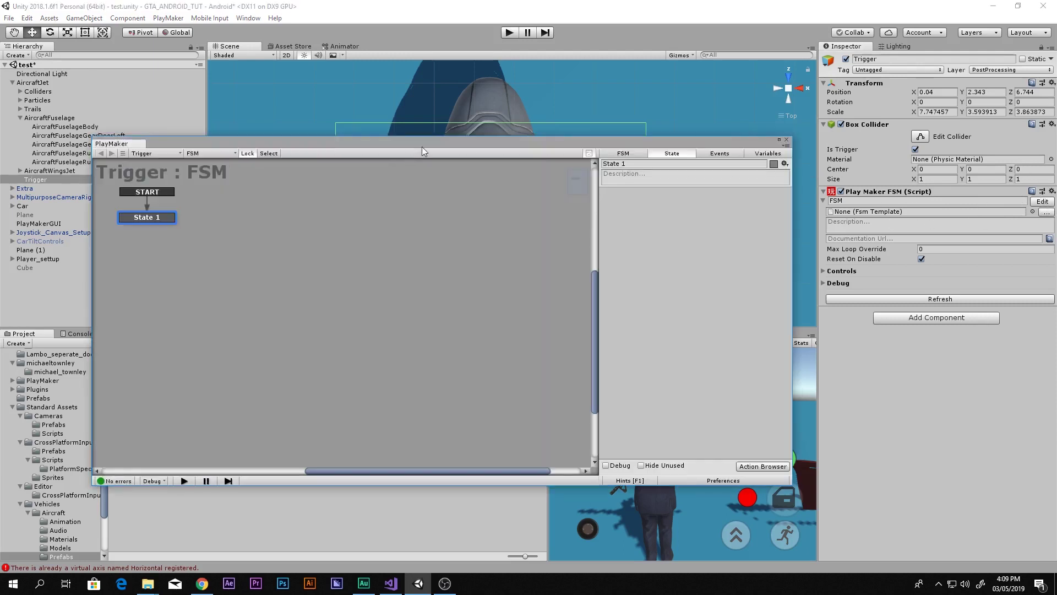
drag(422, 146, 542, 229)
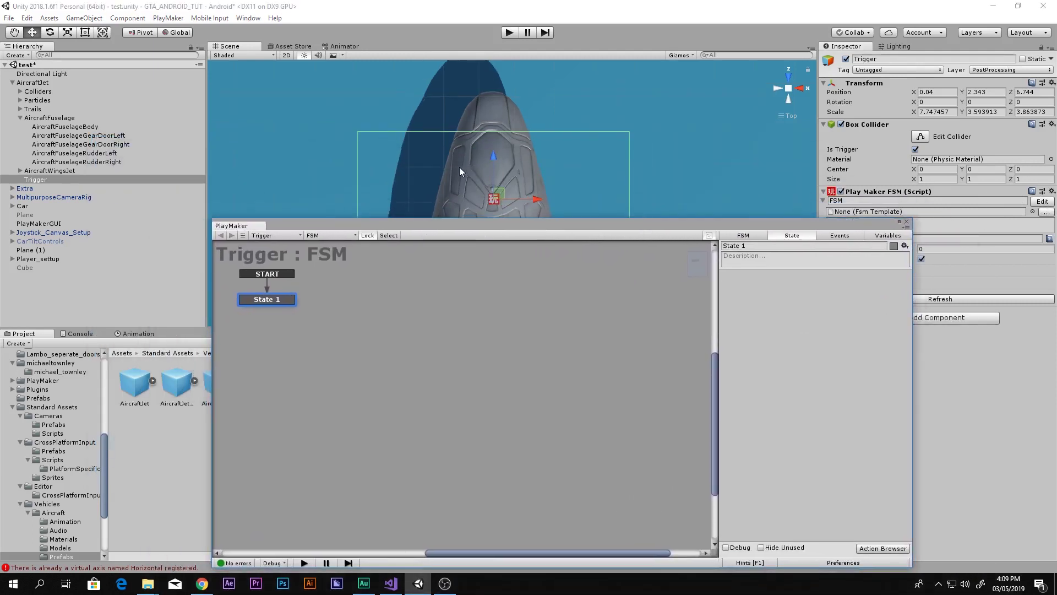
scroll(459, 167, down, 1)
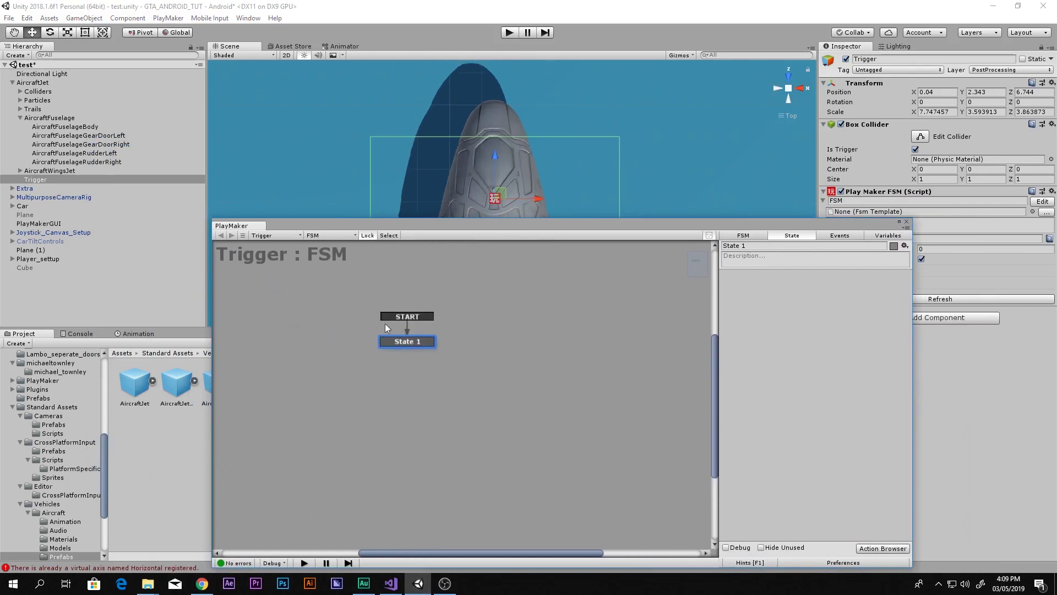
drag(512, 231, 534, 369)
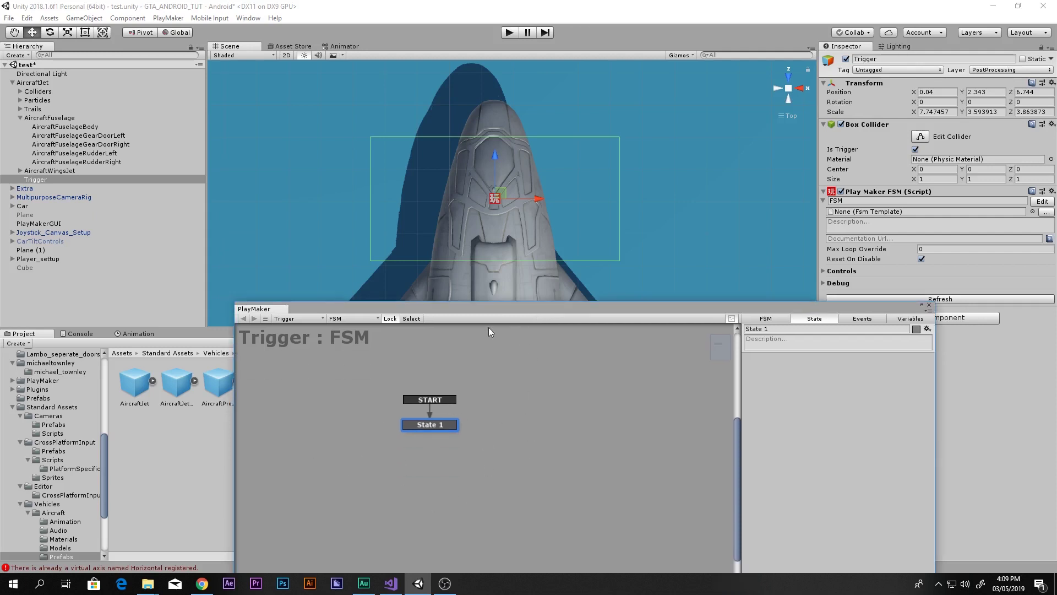
drag(467, 311, 444, 272)
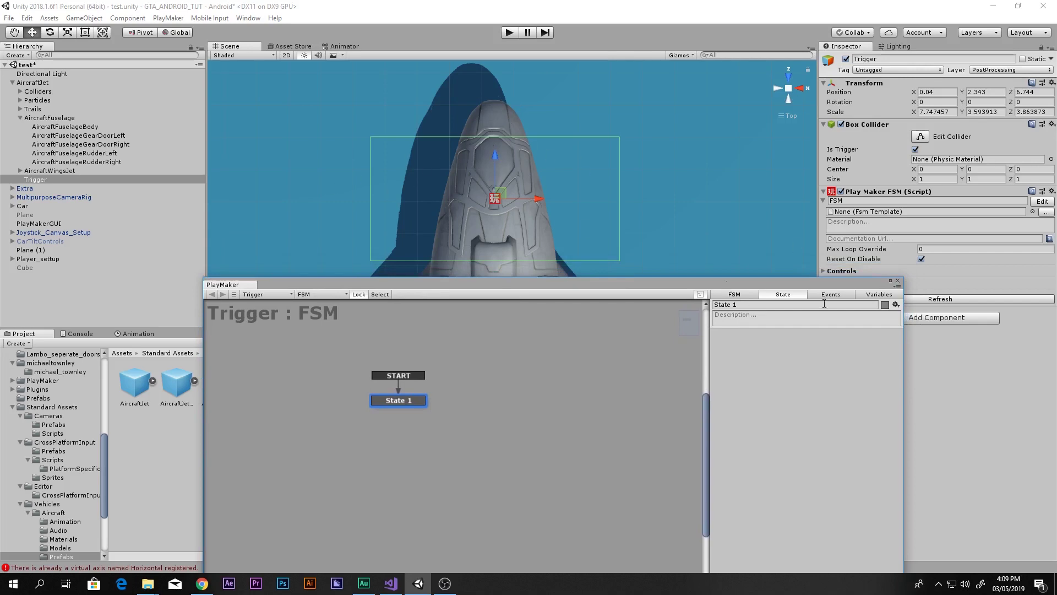
click(897, 281)
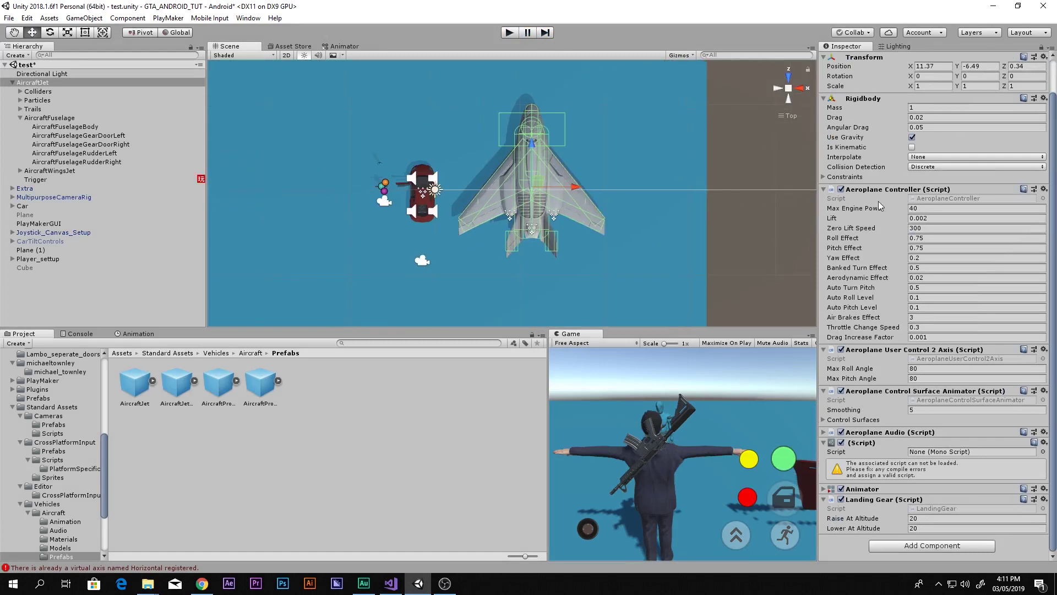
Disable the AircraftJet's Aeroplane Controller, User Control 2 Axis, Control Surface Animator, Aeroplane Audio and Landing Gear scripts
click(841, 349)
click(841, 391)
click(841, 432)
click(841, 499)
Play test the jet, enabling its Aeroplane Controller, User Control 2 Axis and Control Surface Animator during play, and stop the test
click(510, 32)
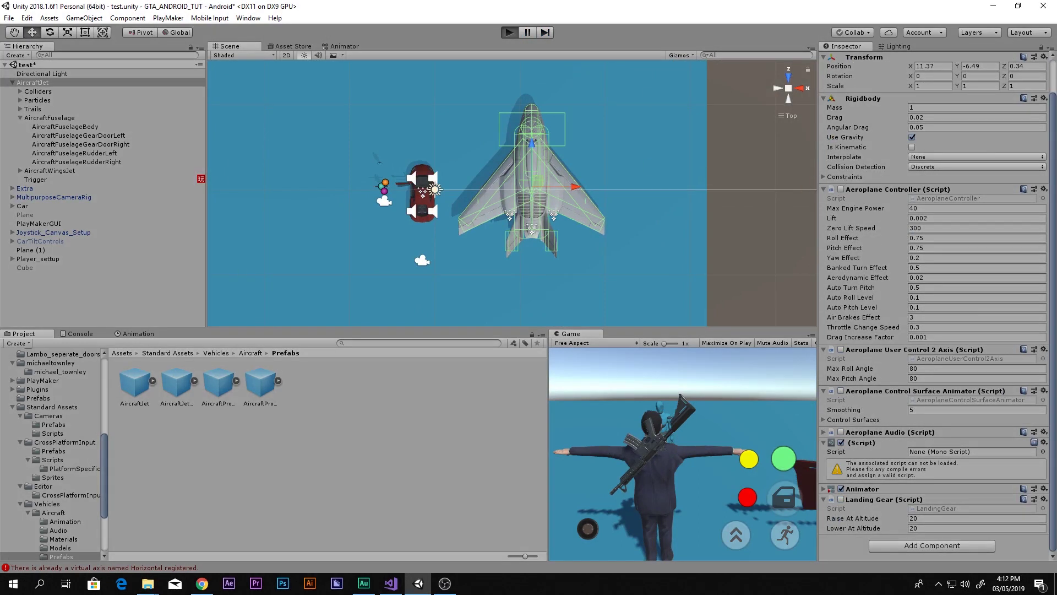
scroll(475, 194, up, 9)
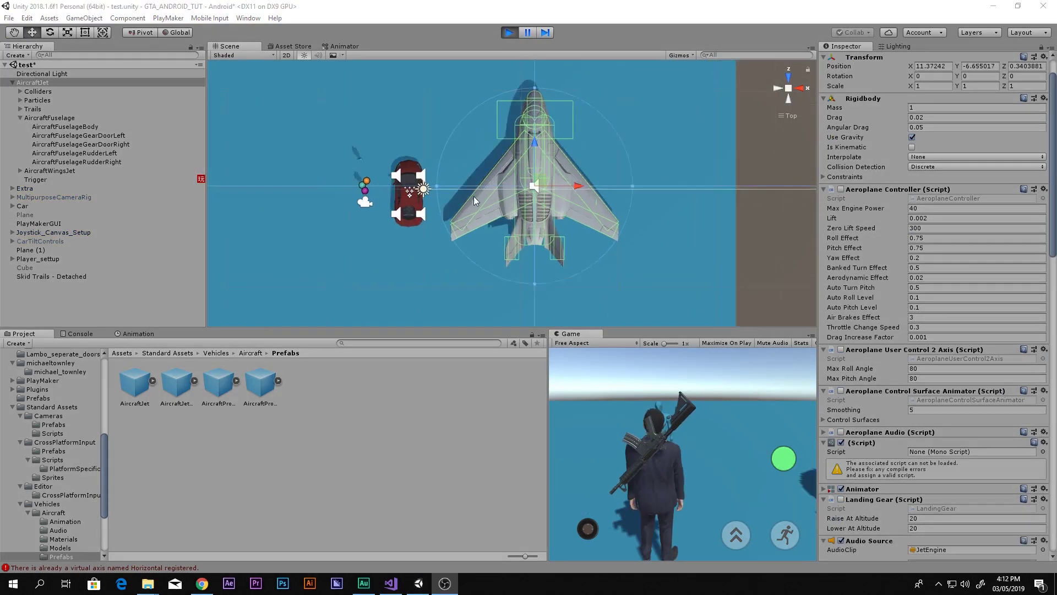
middle_drag(467, 151, 439, 189)
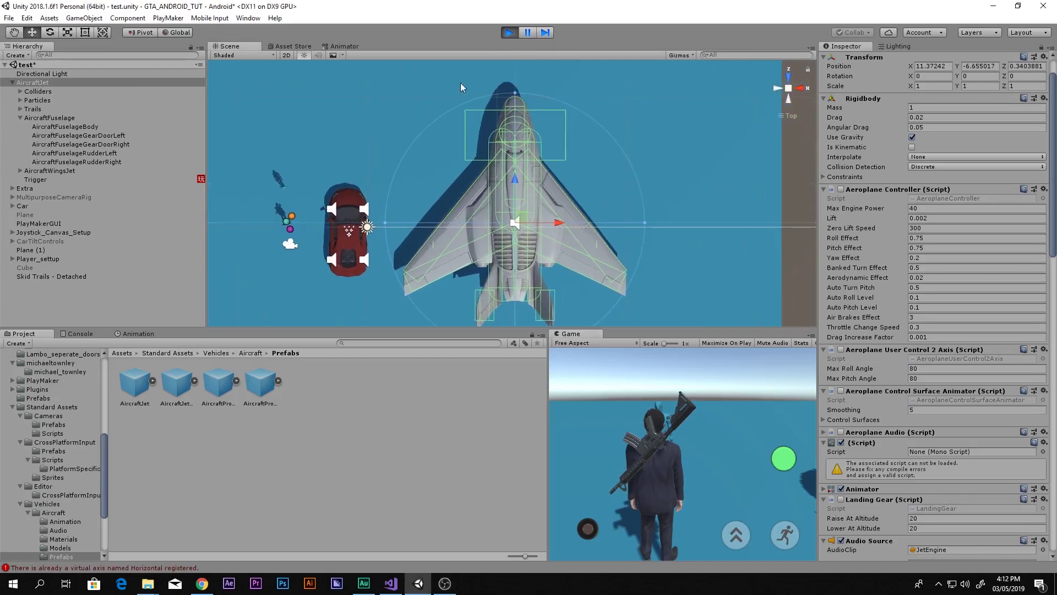
click(841, 189)
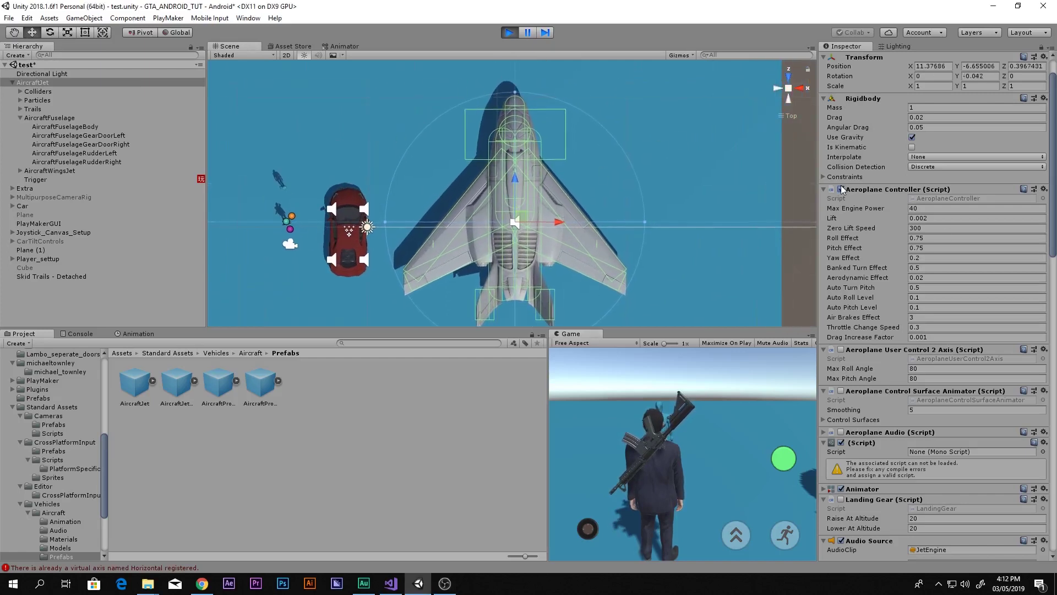
click(841, 349)
click(841, 391)
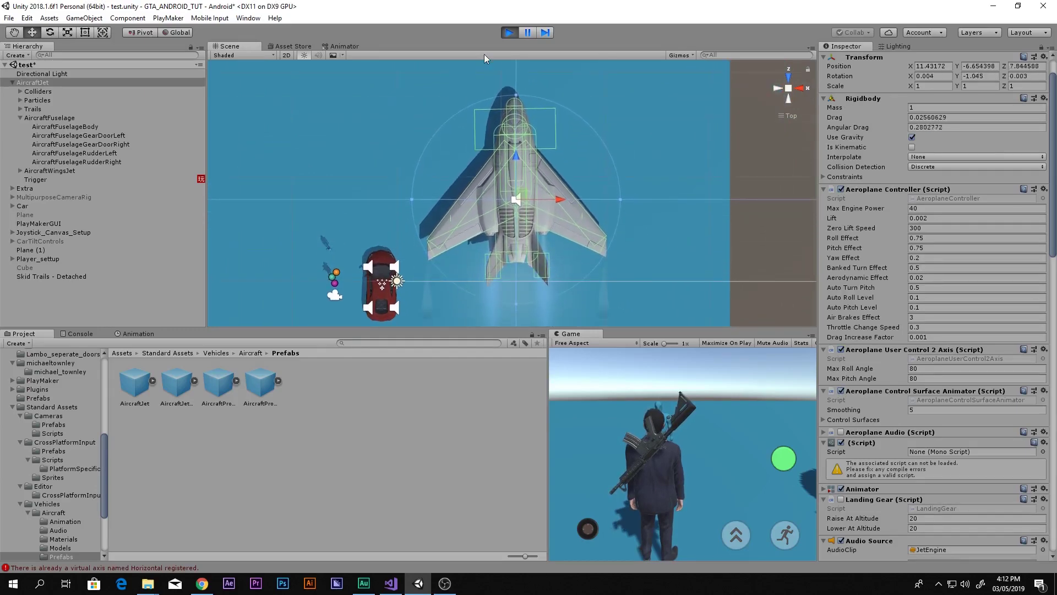
click(510, 35)
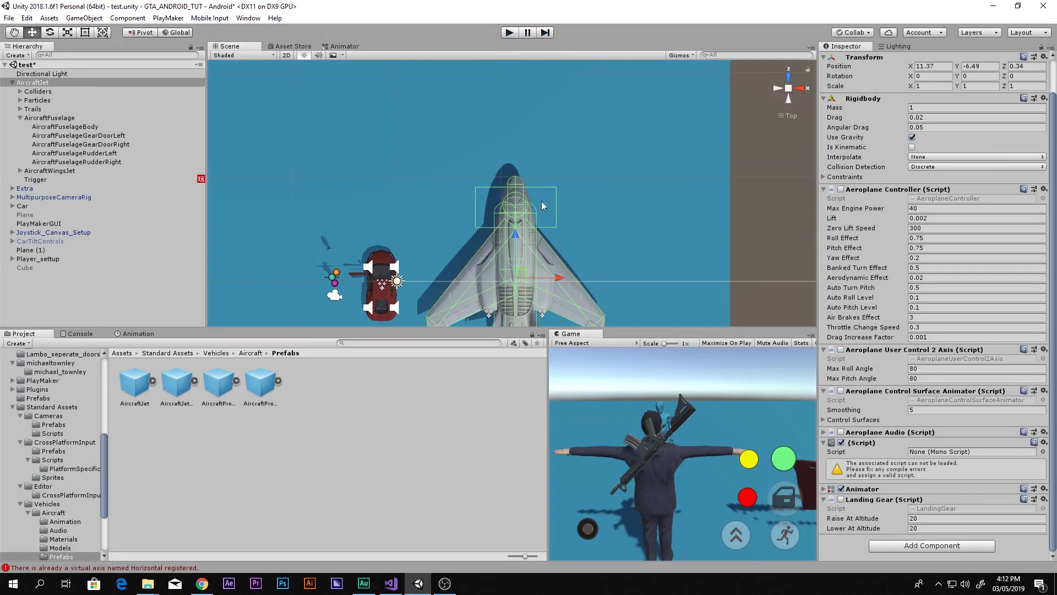
Re-enable the AircraftJet's Aeroplane Controller, User Control 2 Axis, Control Surface Animator and Landing Gear scripts
click(840, 189)
click(841, 350)
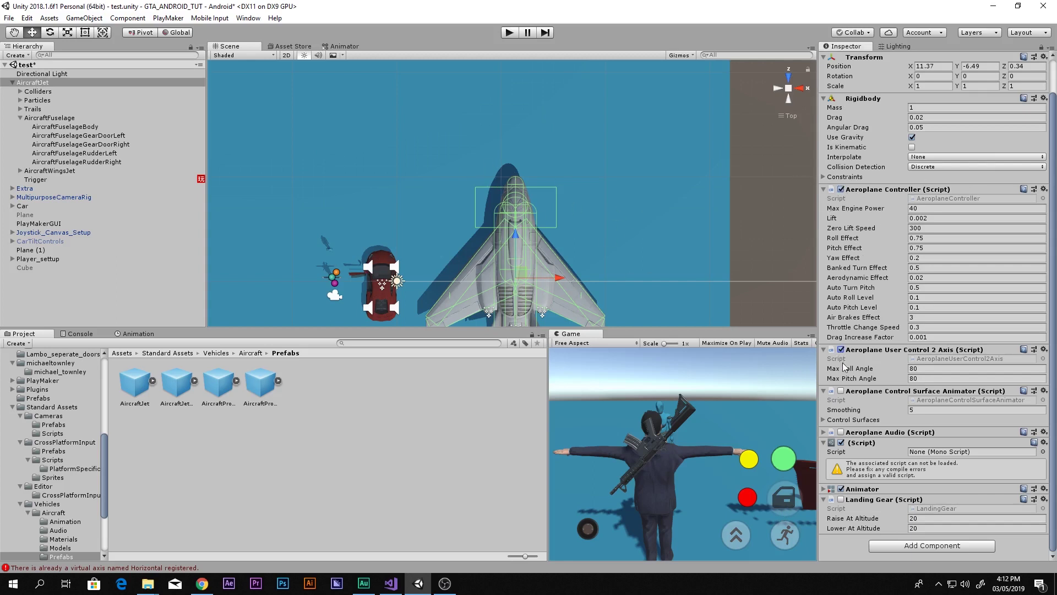
click(842, 391)
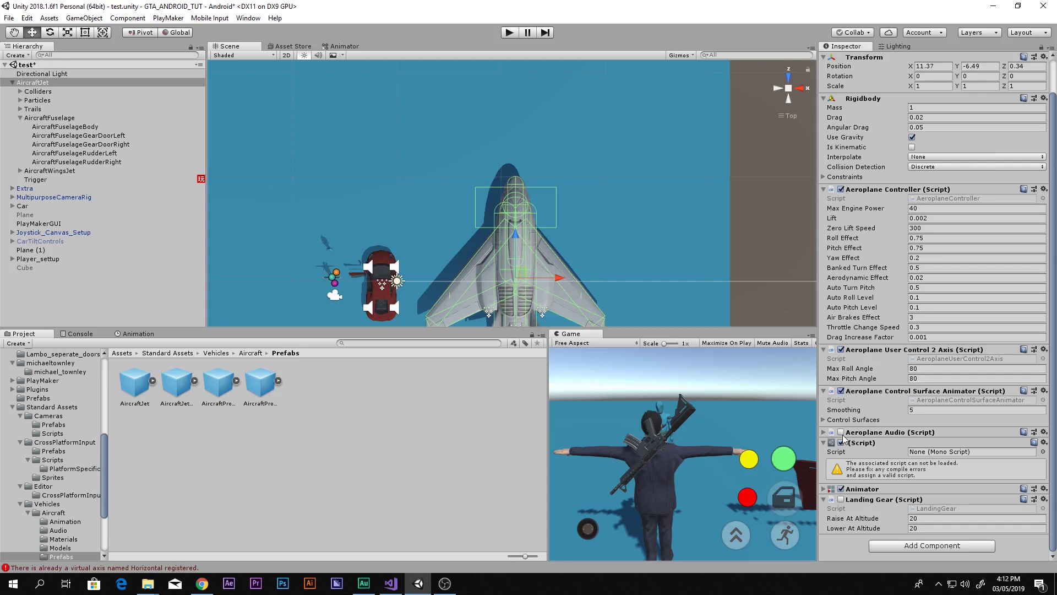
click(841, 500)
Open the Trigger object's FSM in the PlayMaker editor and show the AircraftJet's script components beside it
scroll(912, 410, up, 1)
click(201, 179)
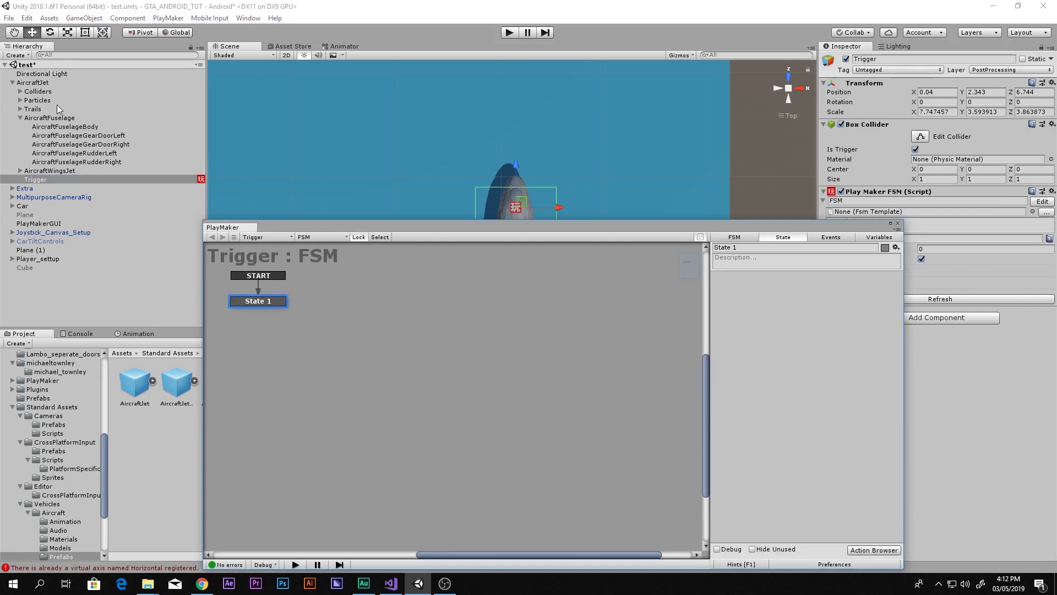
click(33, 82)
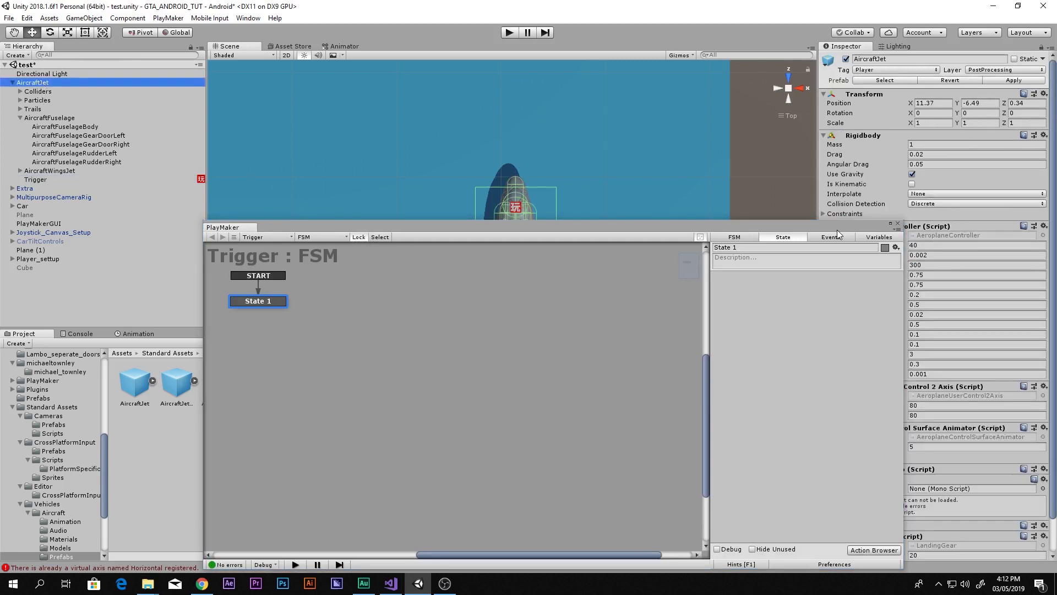
drag(837, 230, 673, 195)
scroll(898, 175, down, 2)
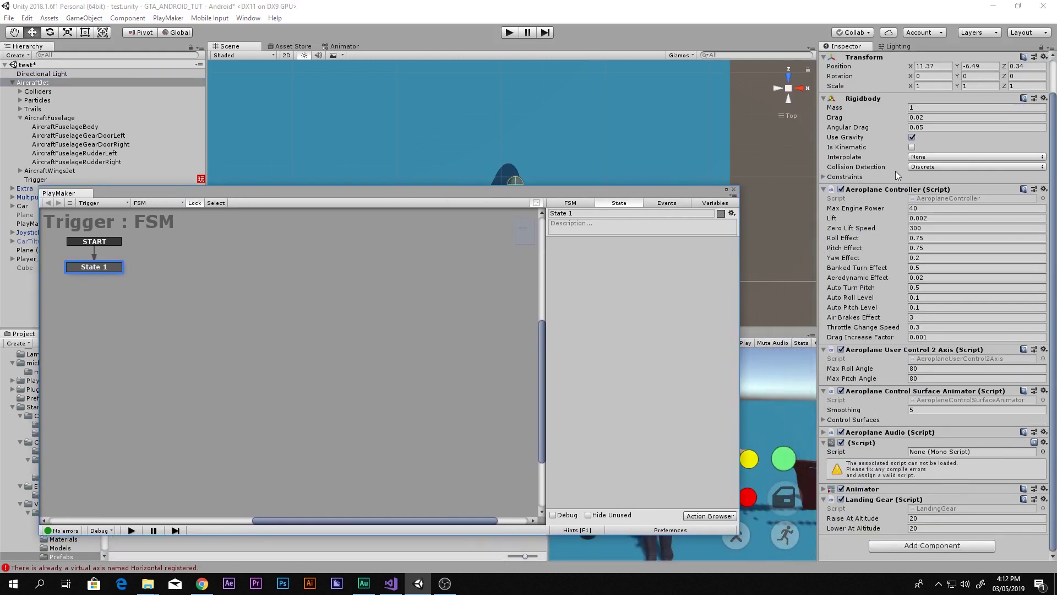
Add a Set Property action to State 1 that sets the AircraftJet Aeroplane Controller's enabled property to false
drag(881, 189, 627, 297)
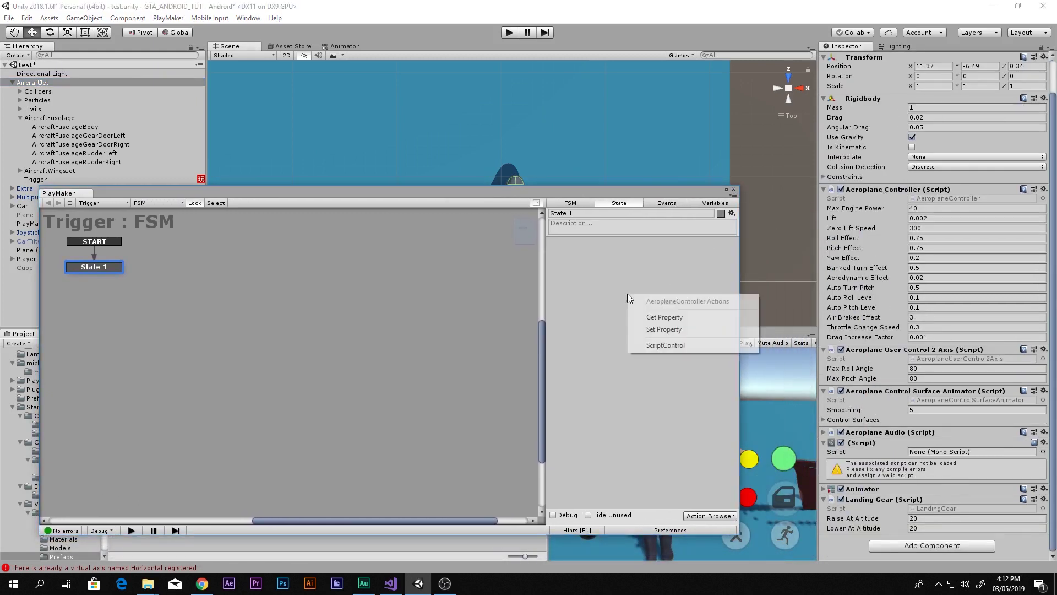
click(669, 329)
click(680, 274)
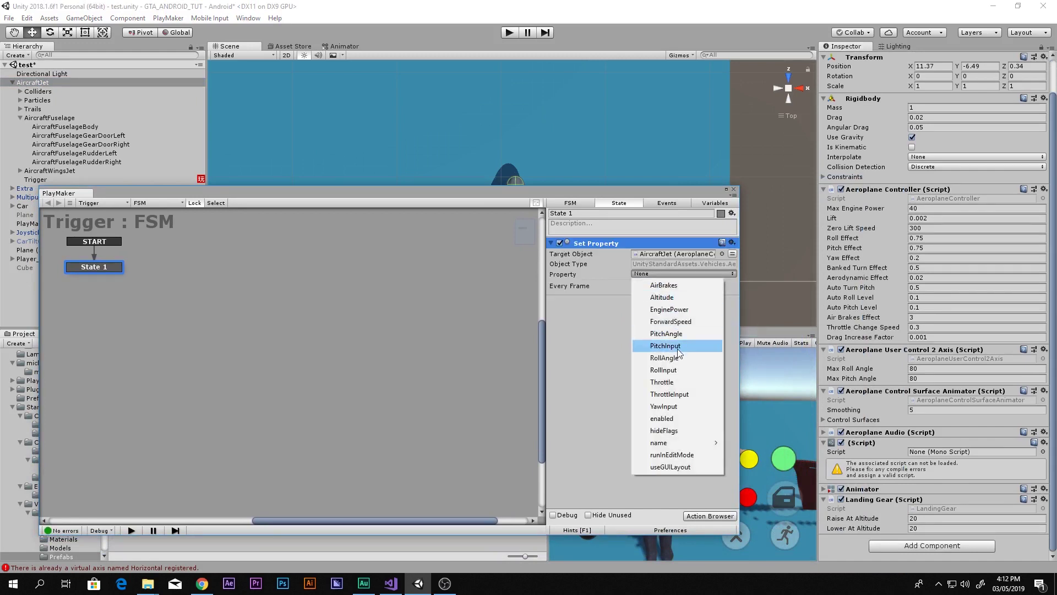
click(685, 419)
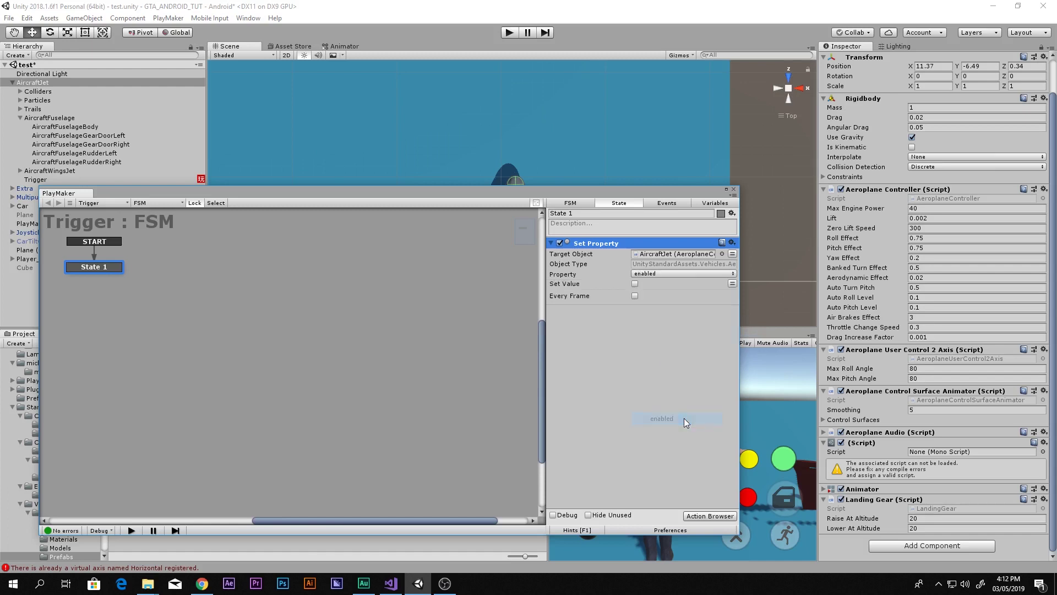
click(635, 284)
click(634, 285)
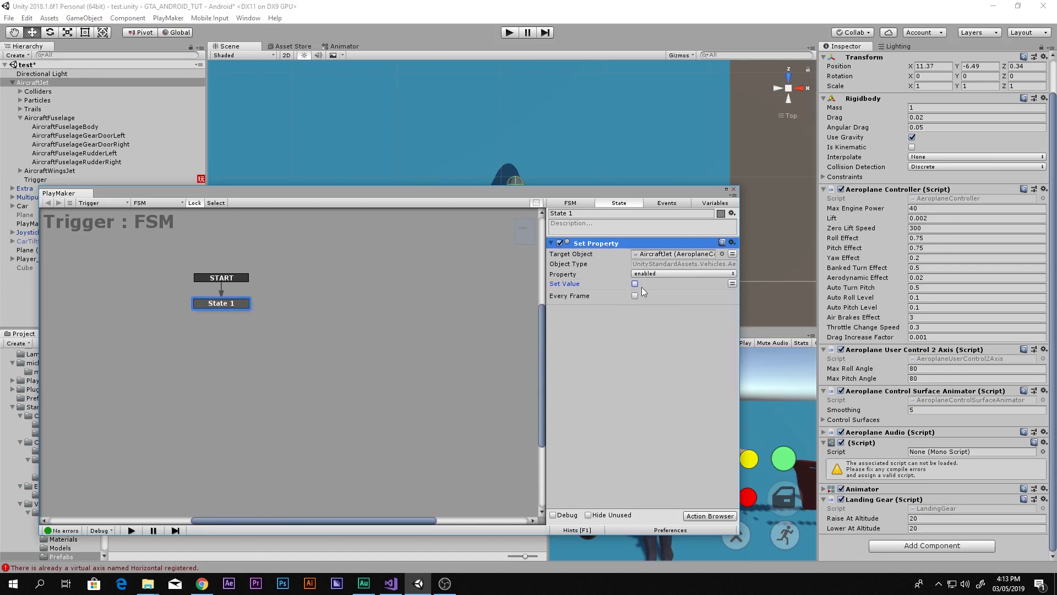
Duplicate the Set Property action in State 1 and target the copy at the Aeroplane User Control 2 Axis script
click(608, 240)
click(606, 245)
key(ctrl+c)
key(ctrl+v)
drag(861, 350, 670, 324)
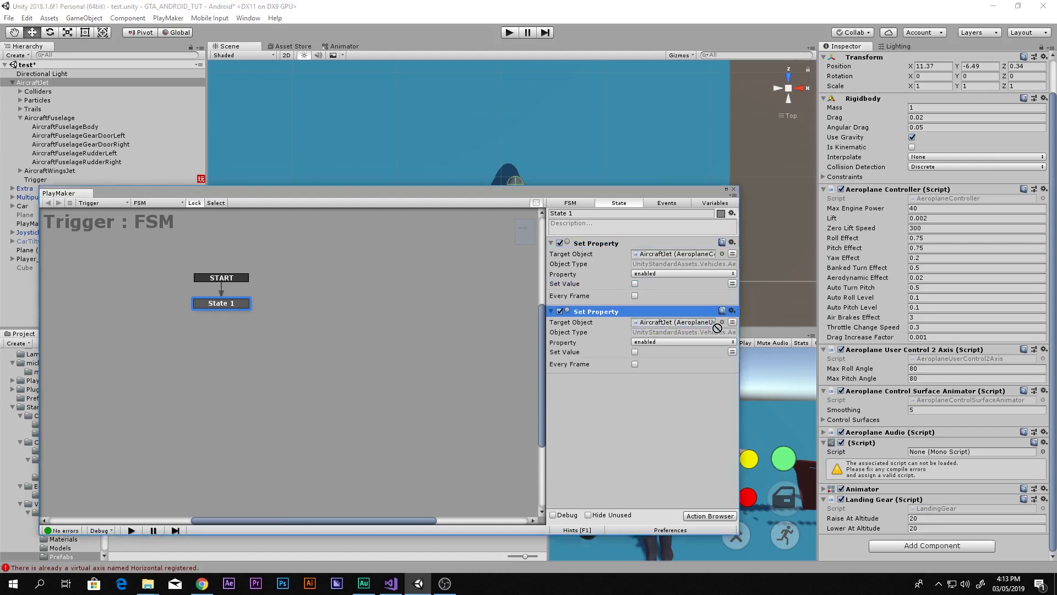
Add another Set Property copy targeting the Aeroplane Control Surface Animator script, and collapse the three actions
key(ctrl+c)
key(ctrl+v)
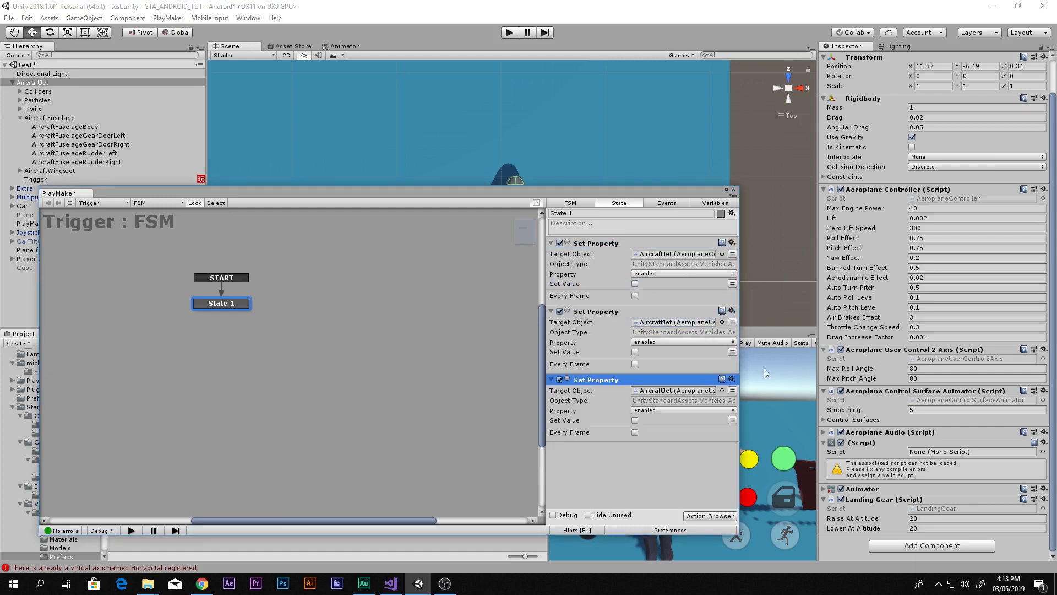
drag(871, 396, 709, 398)
click(550, 243)
click(551, 255)
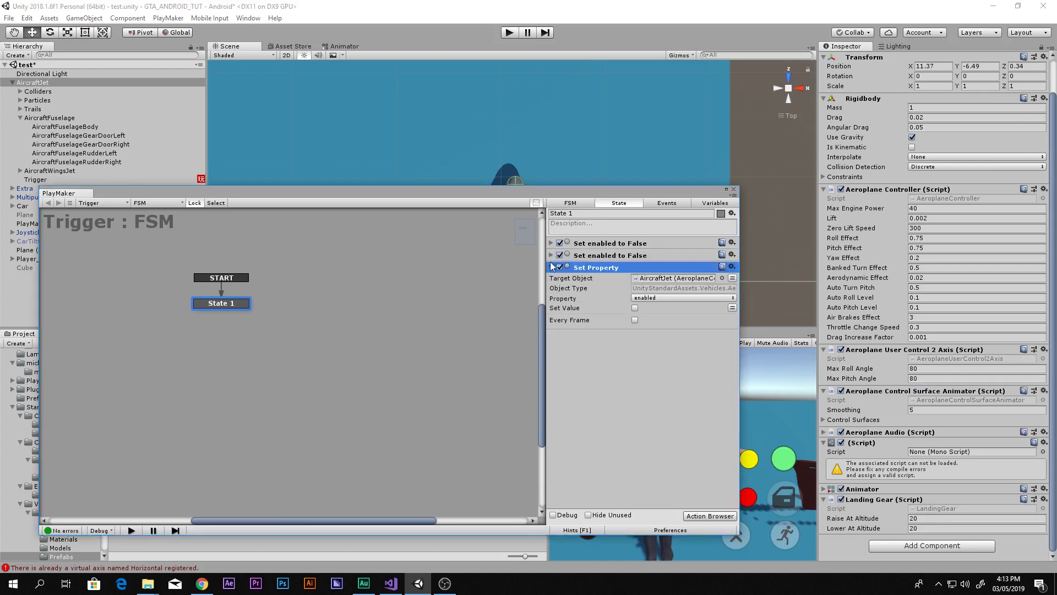
click(550, 267)
Add a fourth Set Property copy to State 1, target it at the Aeroplane Audio script, and collapse it
key(ctrl+c)
key(ctrl+v)
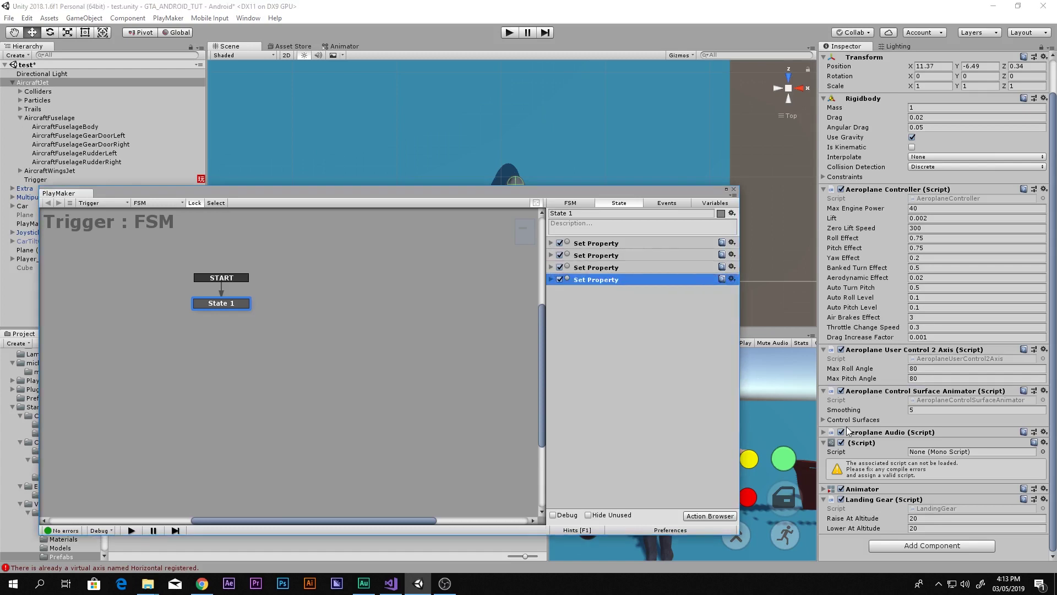
drag(867, 432, 553, 281)
click(576, 331)
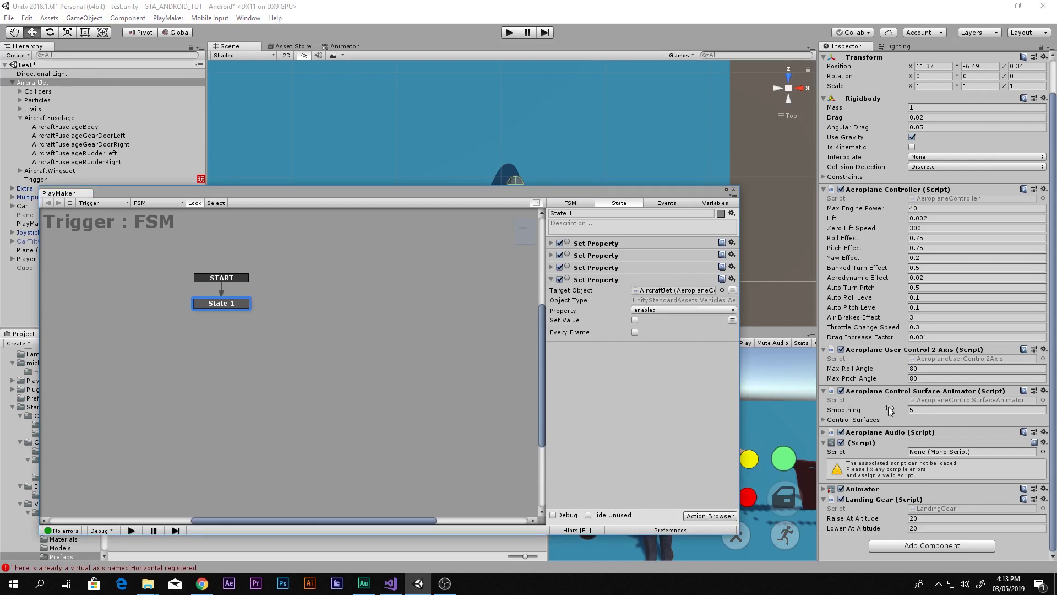
drag(883, 435, 654, 296)
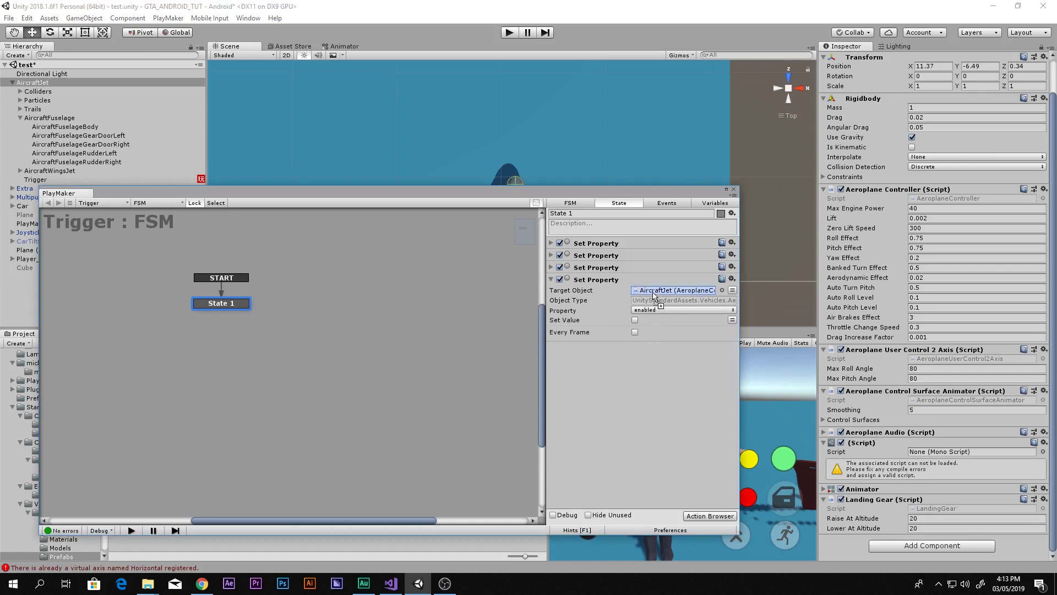
click(551, 280)
Try adding a fifth Set Property copy for the Landing Gear script, and delete that action
click(575, 280)
key(ctrl+c)
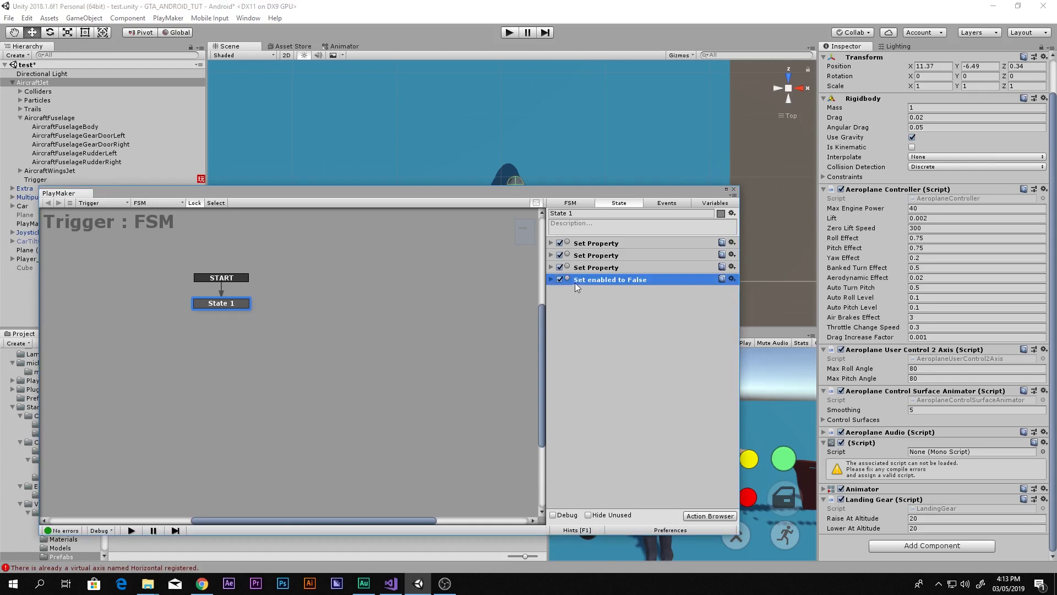
key(ctrl+v)
click(551, 292)
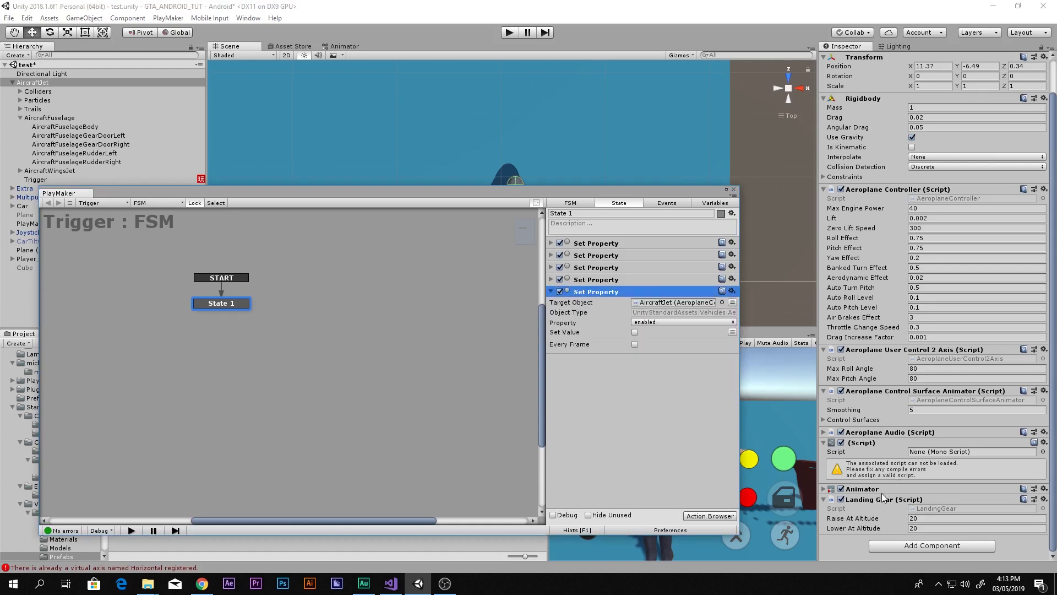
drag(880, 499, 676, 303)
key(Delete)
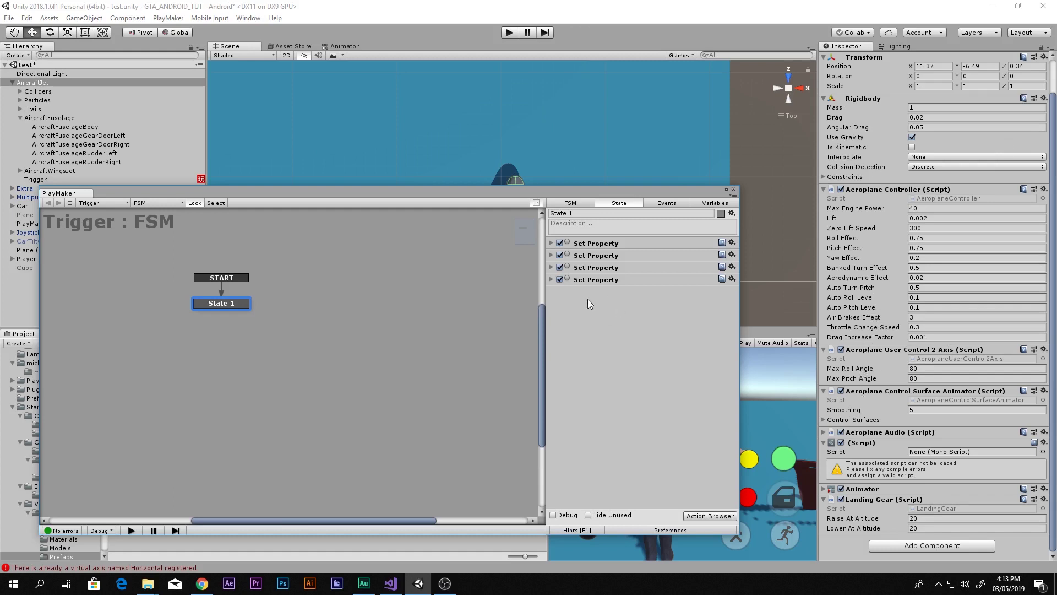
Search the PlayMaker actions for "trigger" and add the Physics Trigger Event action to State 1
double_click(591, 329)
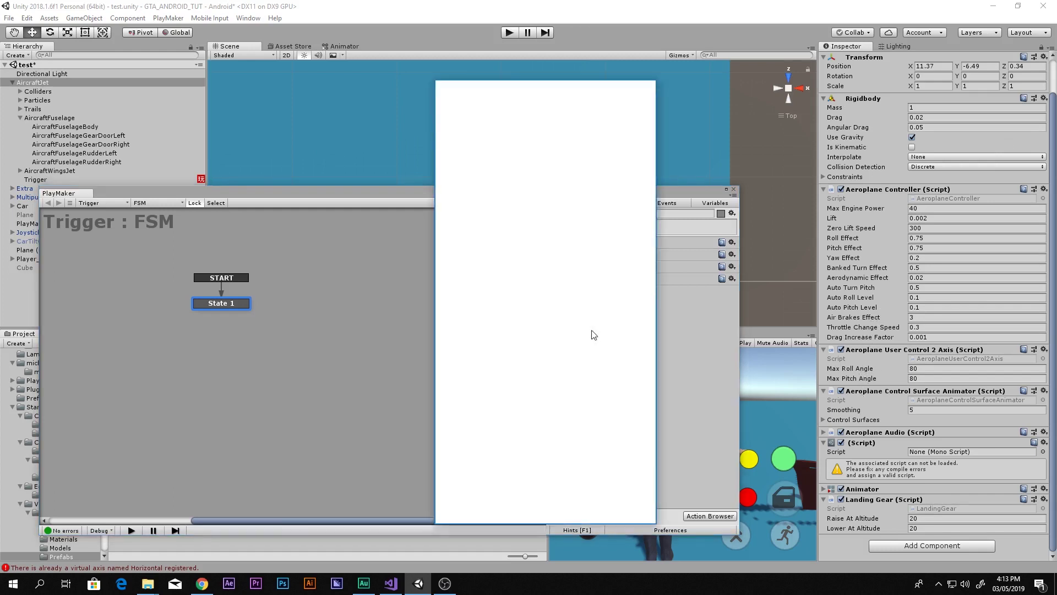
text(tigge)
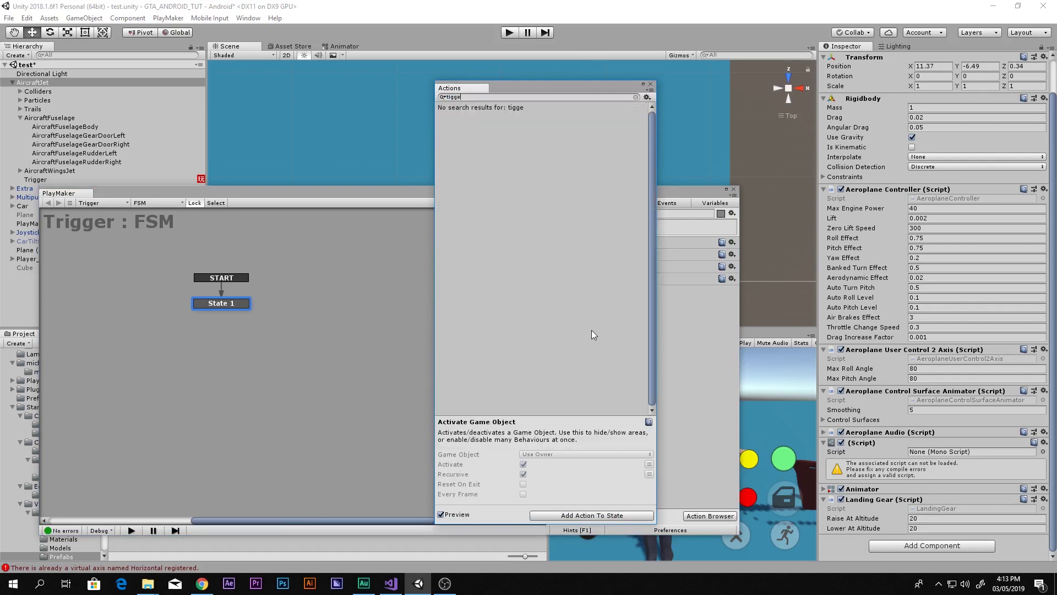
key(BackSpace)
key(BackSpace)
key(BackSpace)
key(BackSpace)
text(ri)
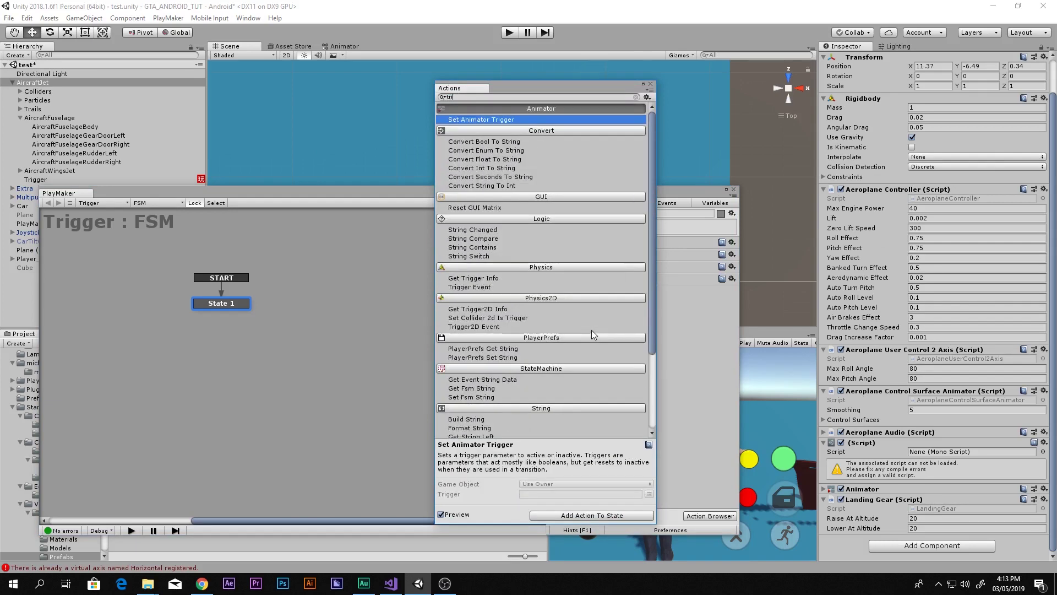
text(gger)
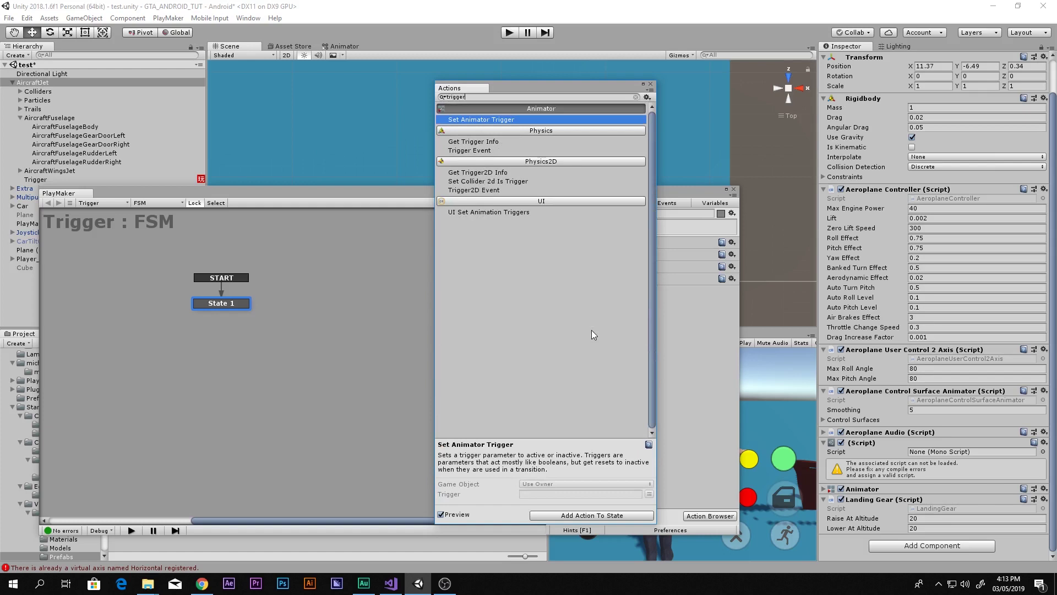
key(Down)
key(Down)
key(Return)
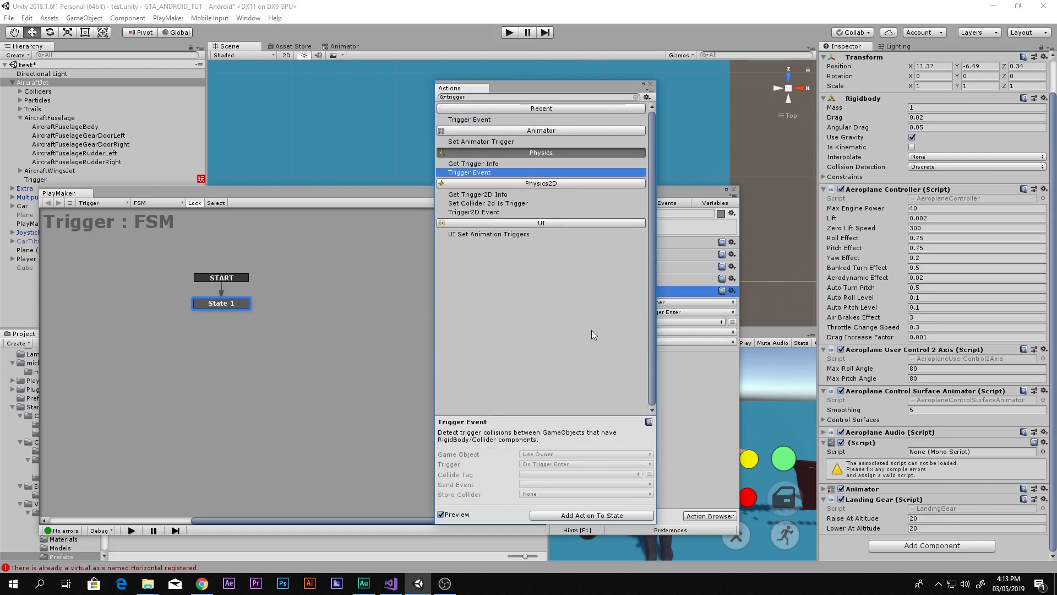
click(650, 84)
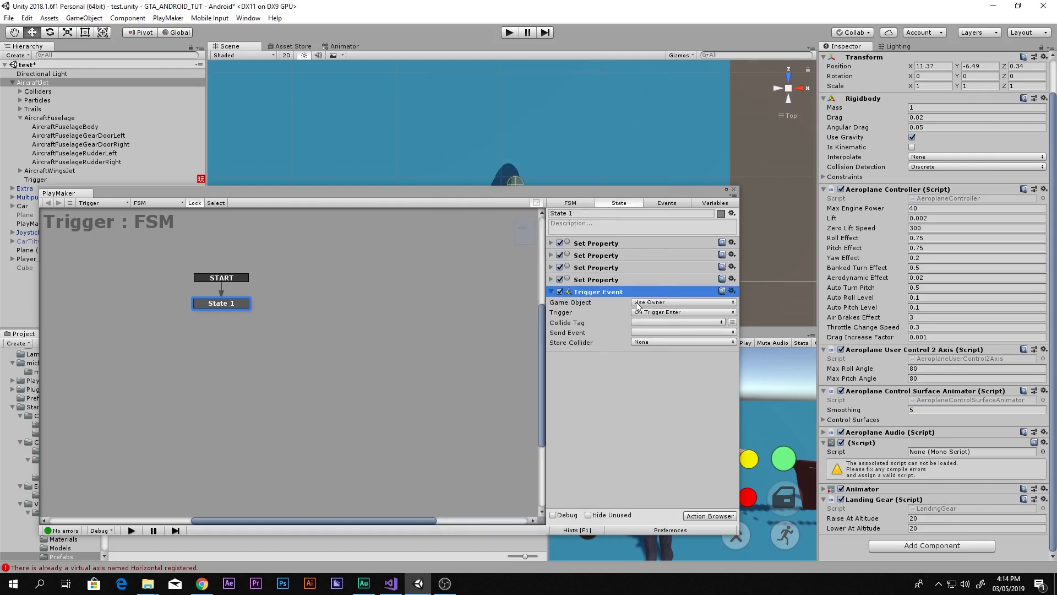
Set the Trigger Event's Collide Tag to Player and inspect the Player object under Player_settup for its tag
drag(163, 189, 283, 179)
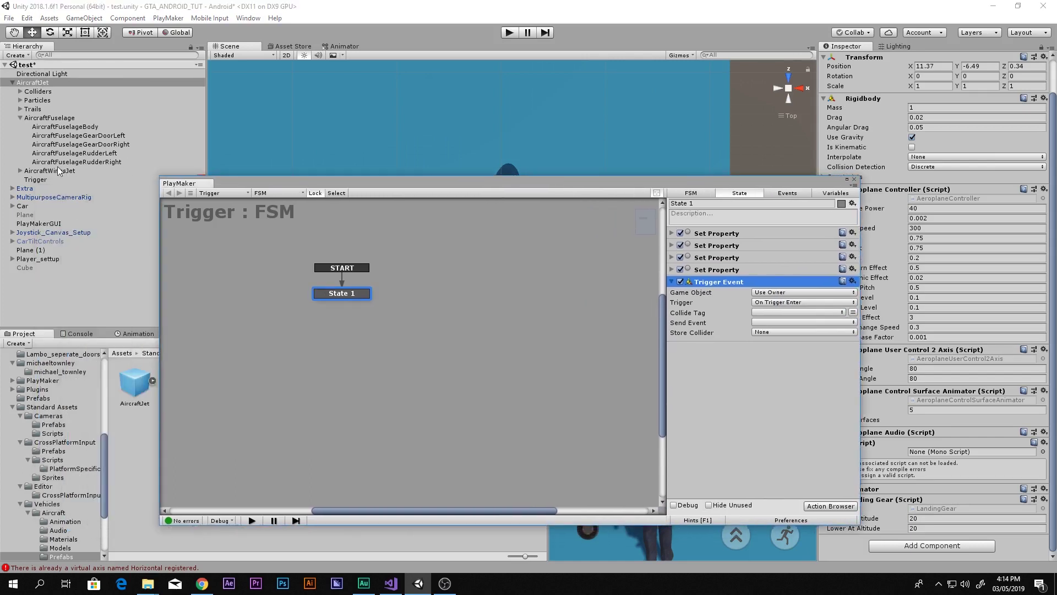
click(34, 180)
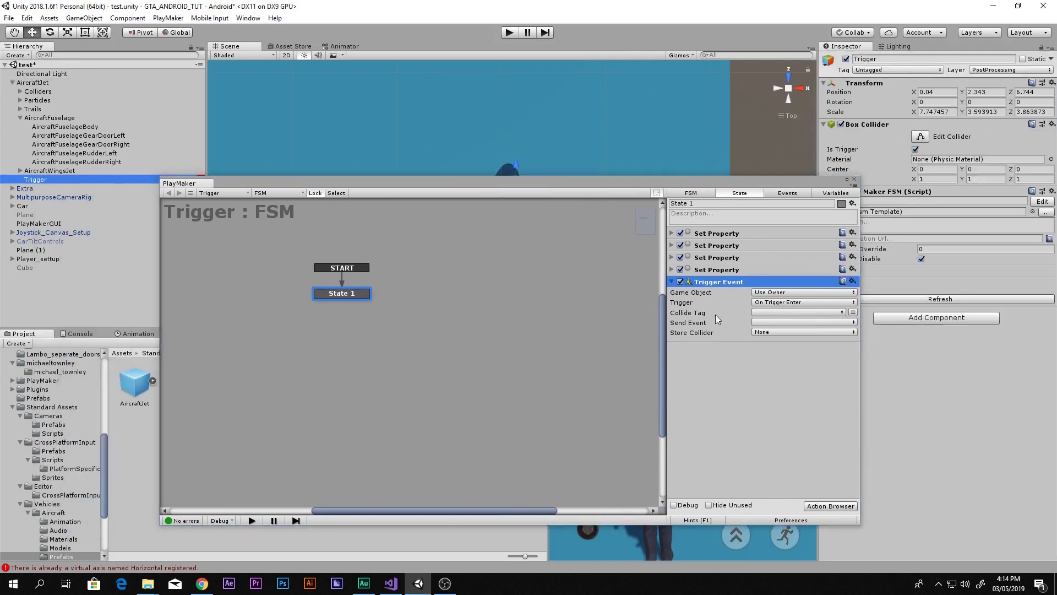
click(756, 313)
click(793, 397)
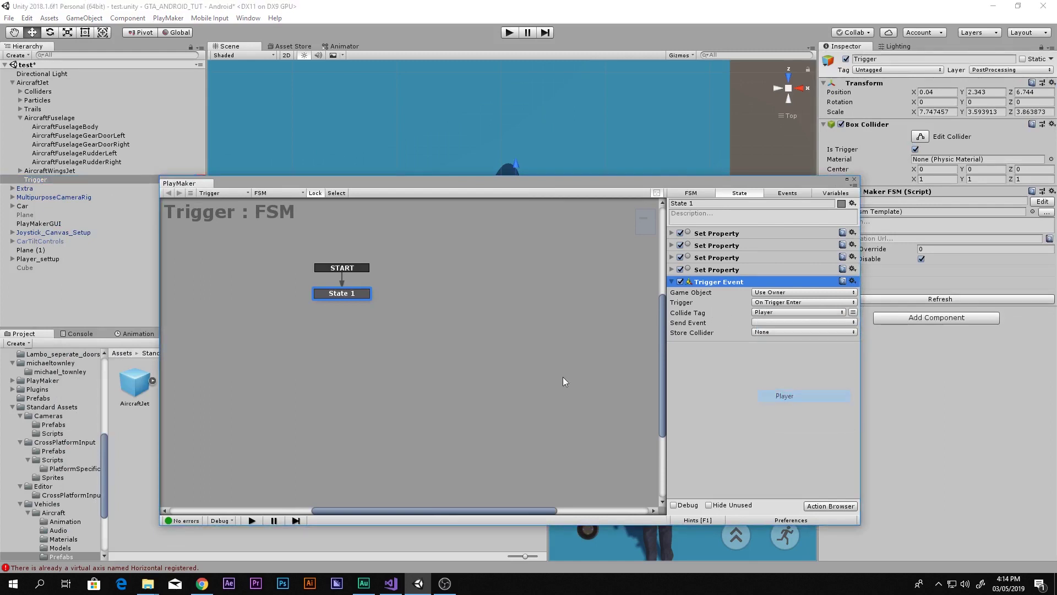
click(12, 259)
click(36, 276)
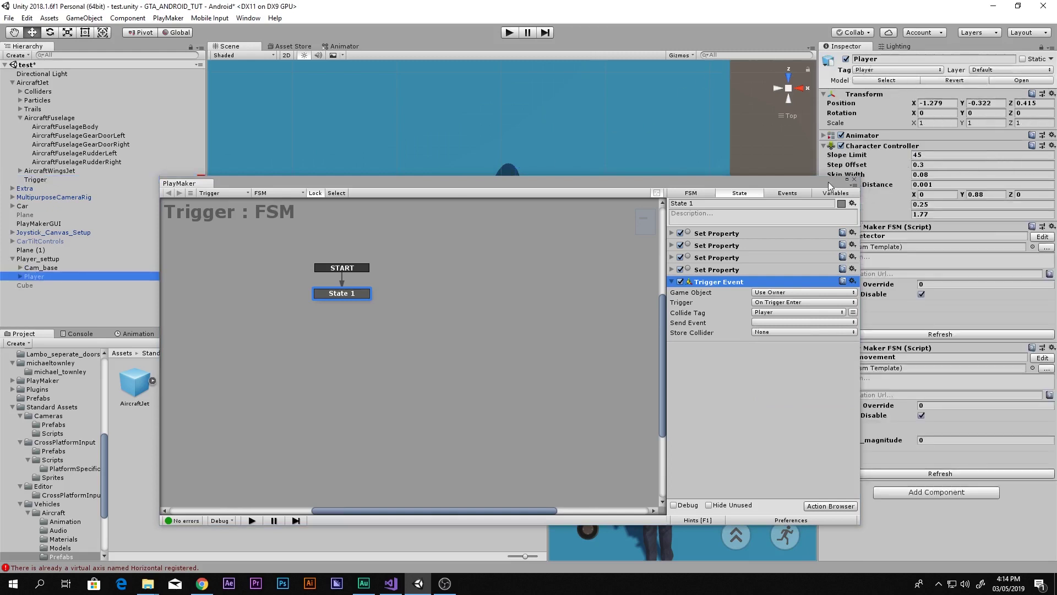
drag(829, 184, 826, 154)
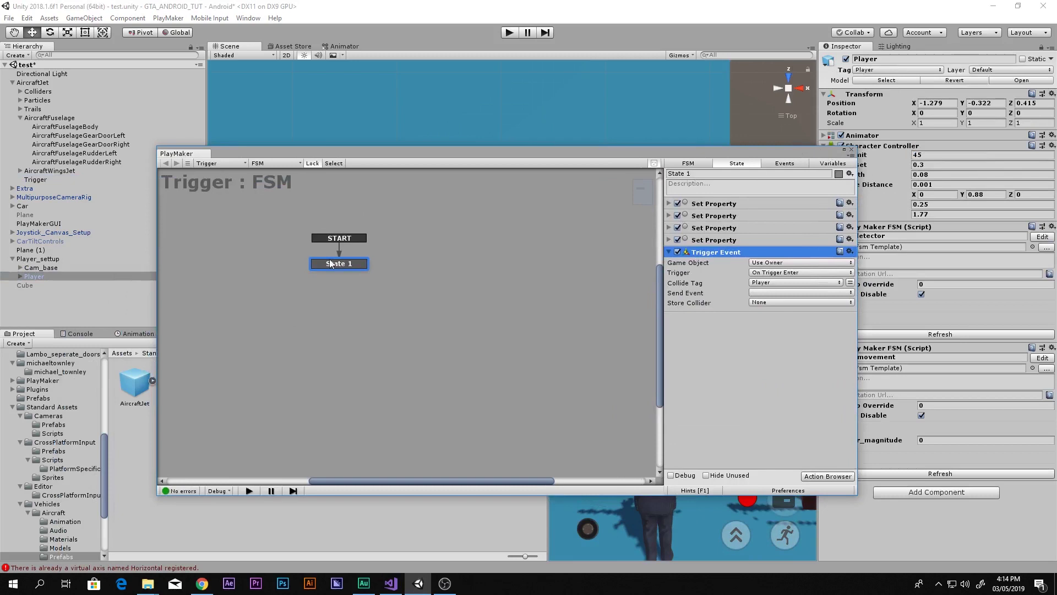
Create a new event named "press" as the Trigger Event's Send Event
click(754, 291)
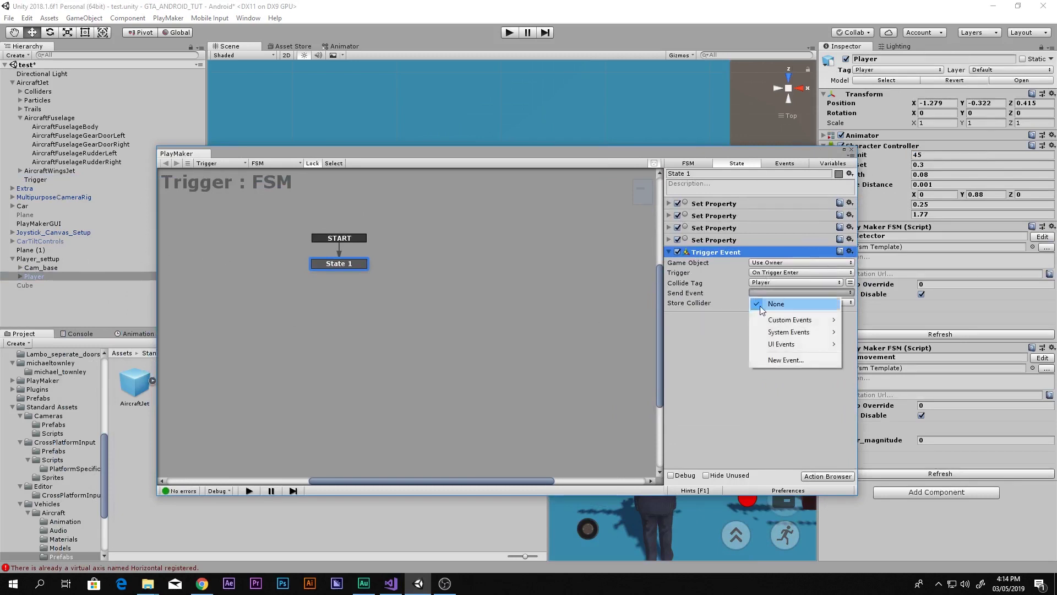
click(775, 356)
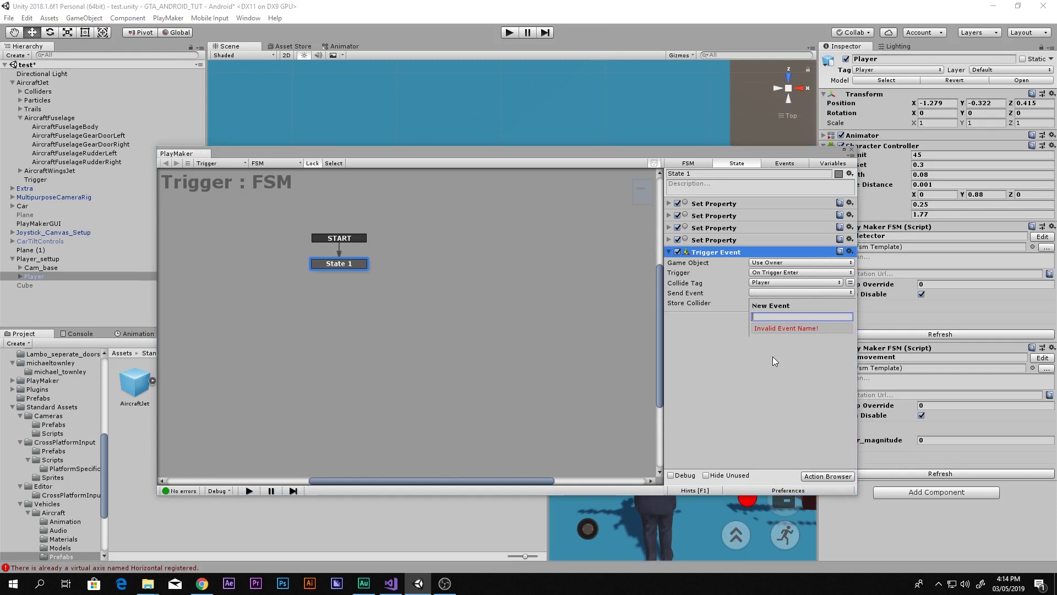
text(press)
key(Return)
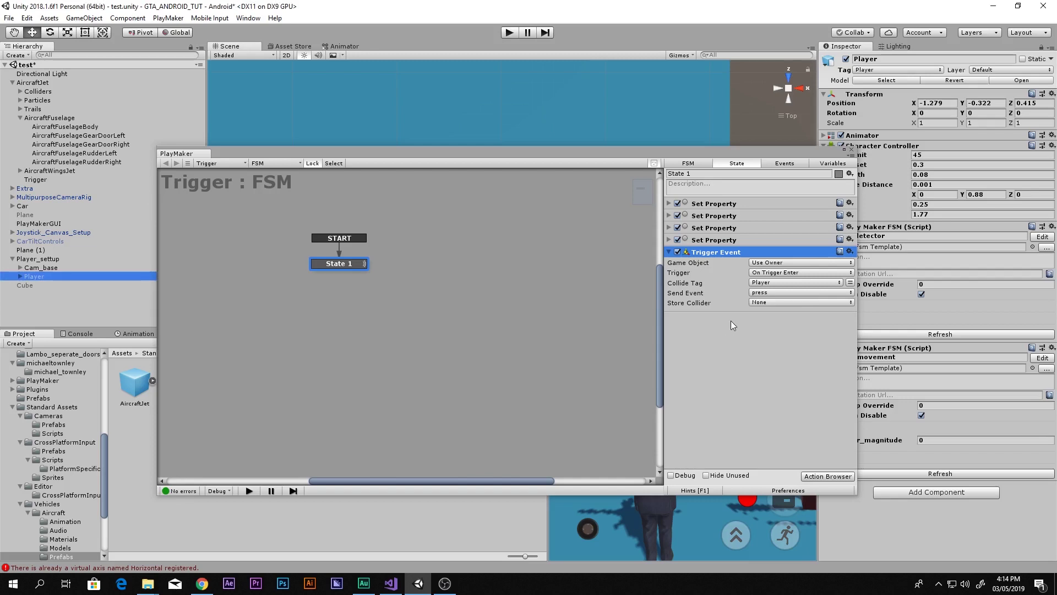
Add a press transition to State 1 and link it to a new State 2 placed below
right_click(354, 263)
mouse_move(395, 273)
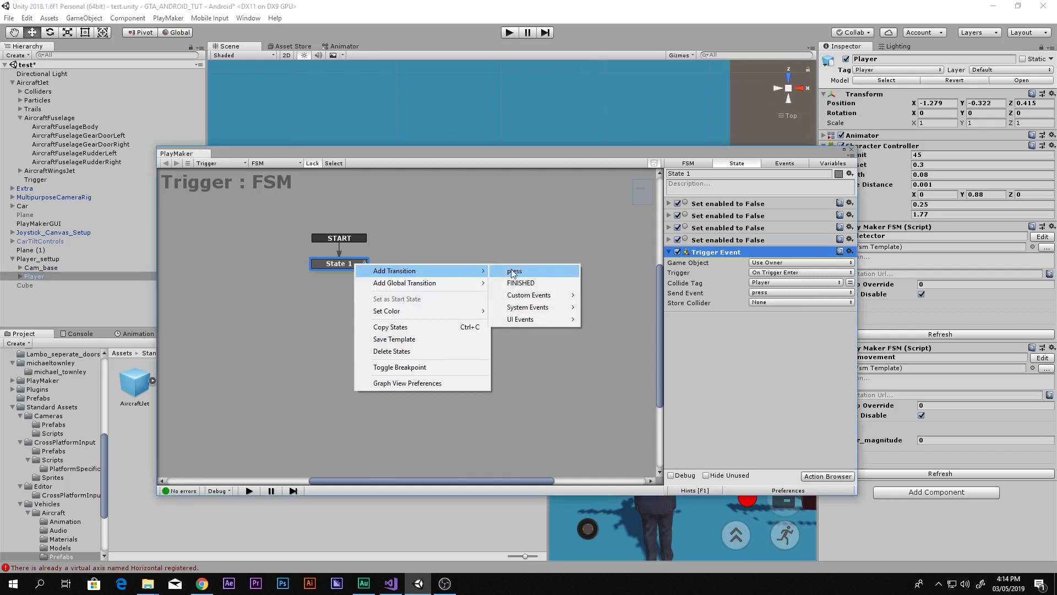
click(514, 272)
drag(339, 273, 338, 336)
drag(333, 274, 334, 338)
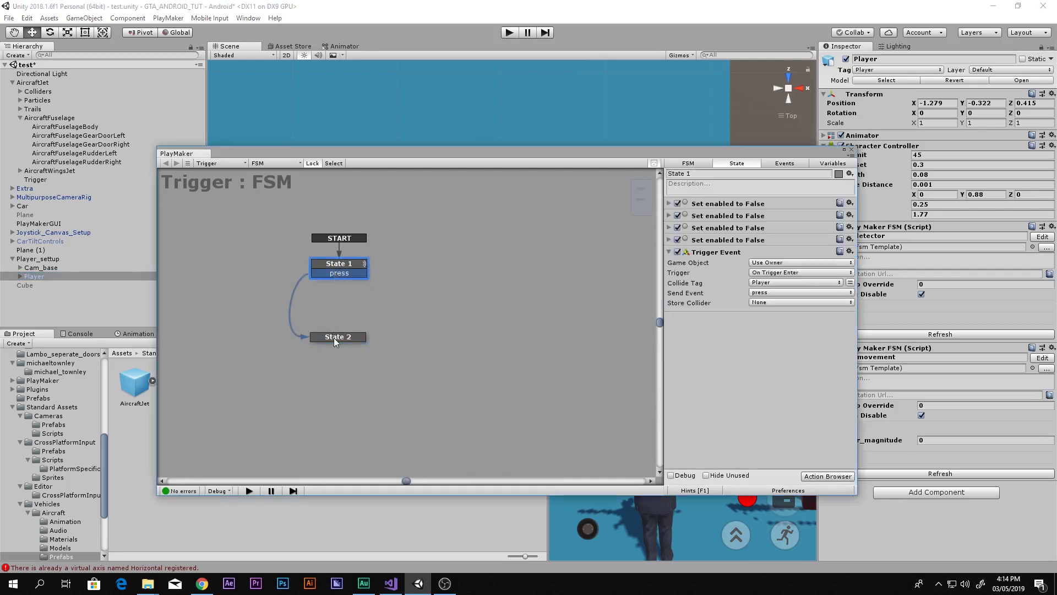
Review State 1's four disabling Set Property actions and its Trigger Event action by highlighting them in turn
click(726, 203)
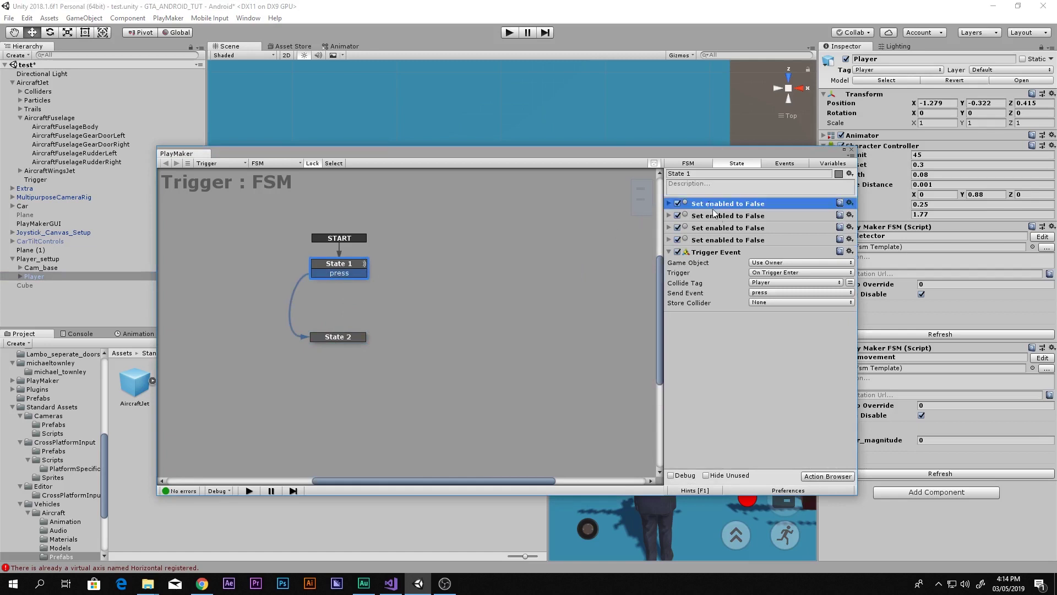
shift+click(721, 239)
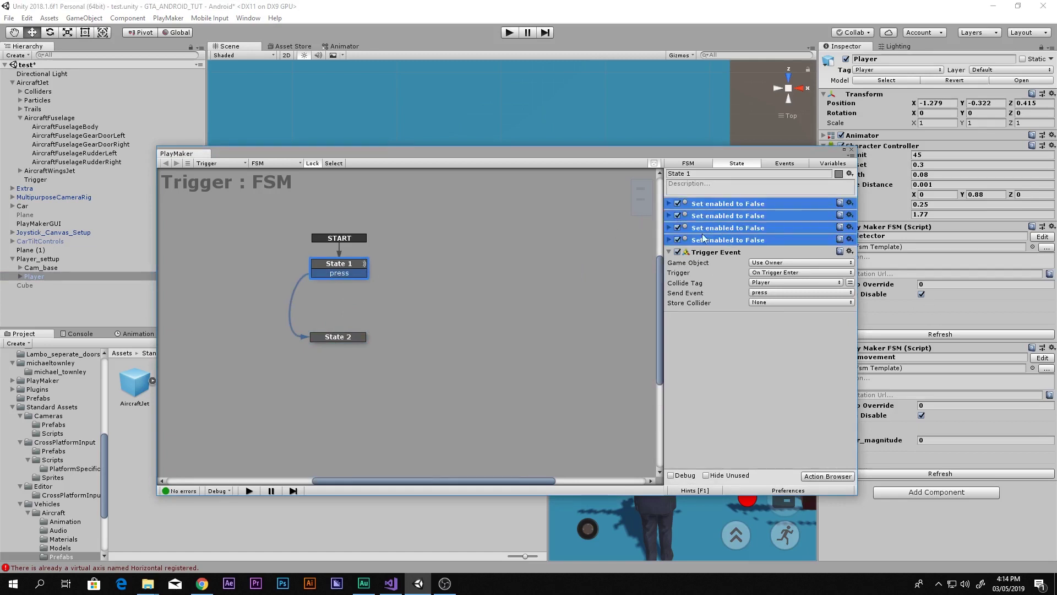
click(704, 255)
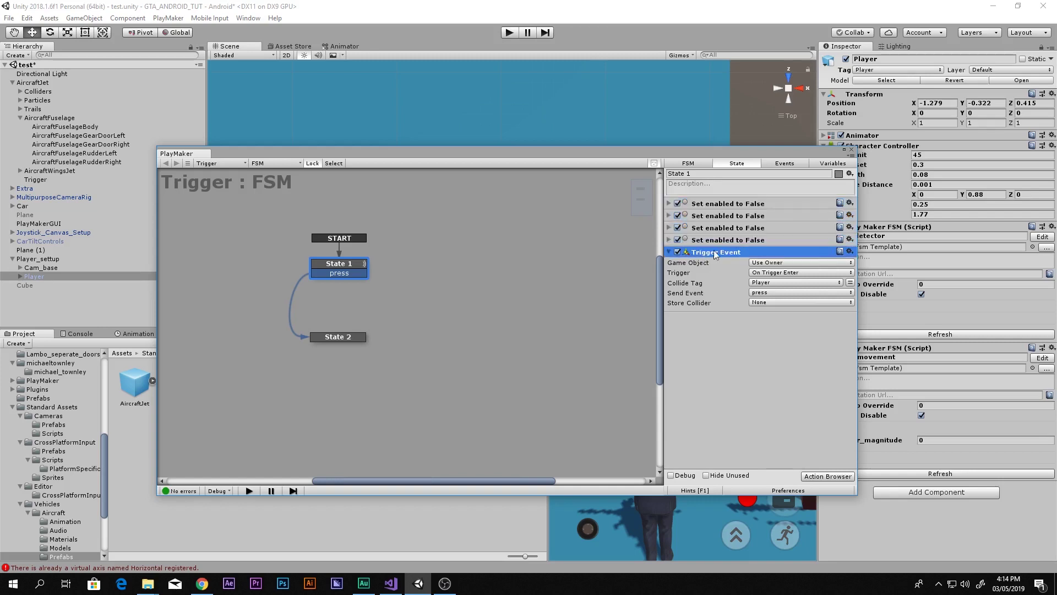
Examine the Trigger object's box collider over the jet cockpit and the door button in the Game view, with State 2 selected
drag(594, 155, 604, 284)
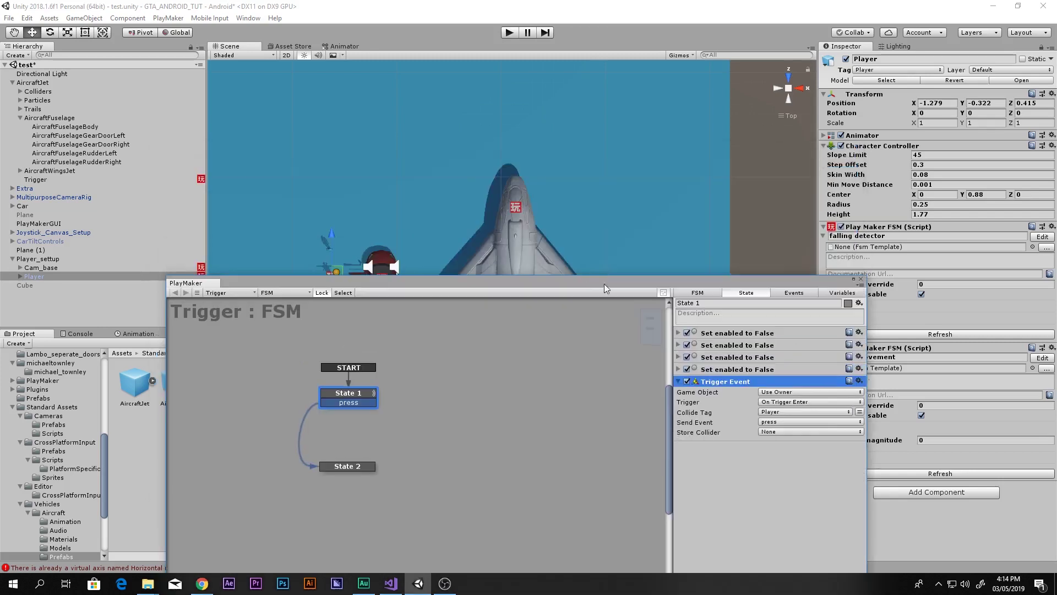
click(55, 180)
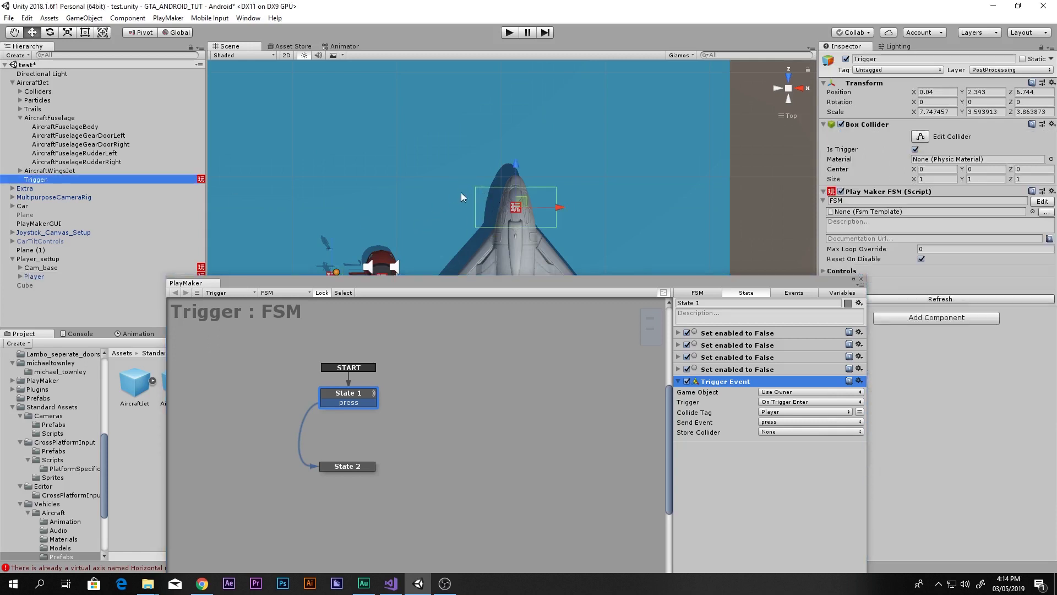
click(345, 466)
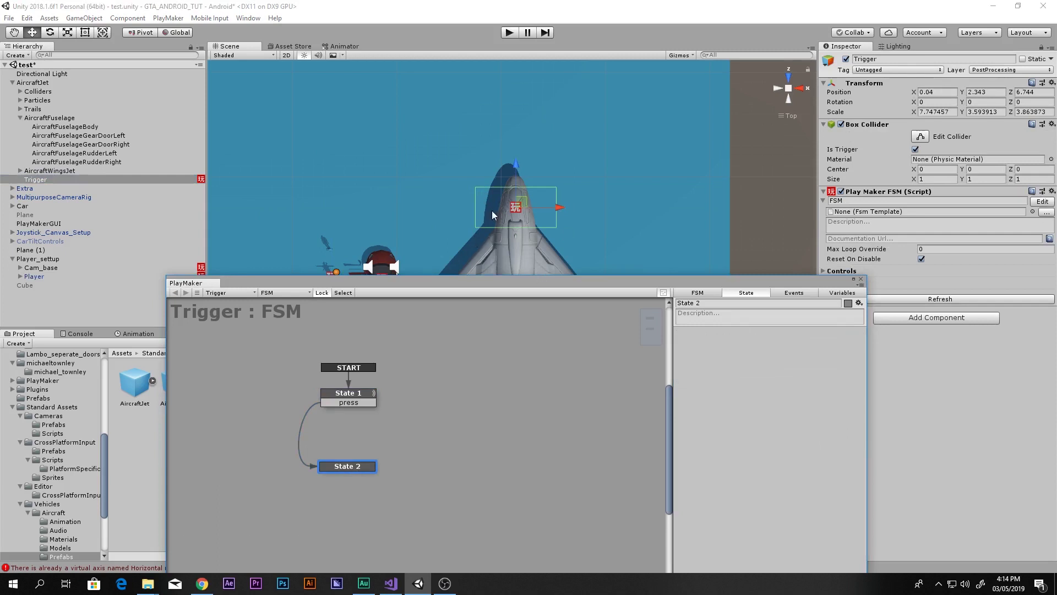
drag(557, 282, 129, 313)
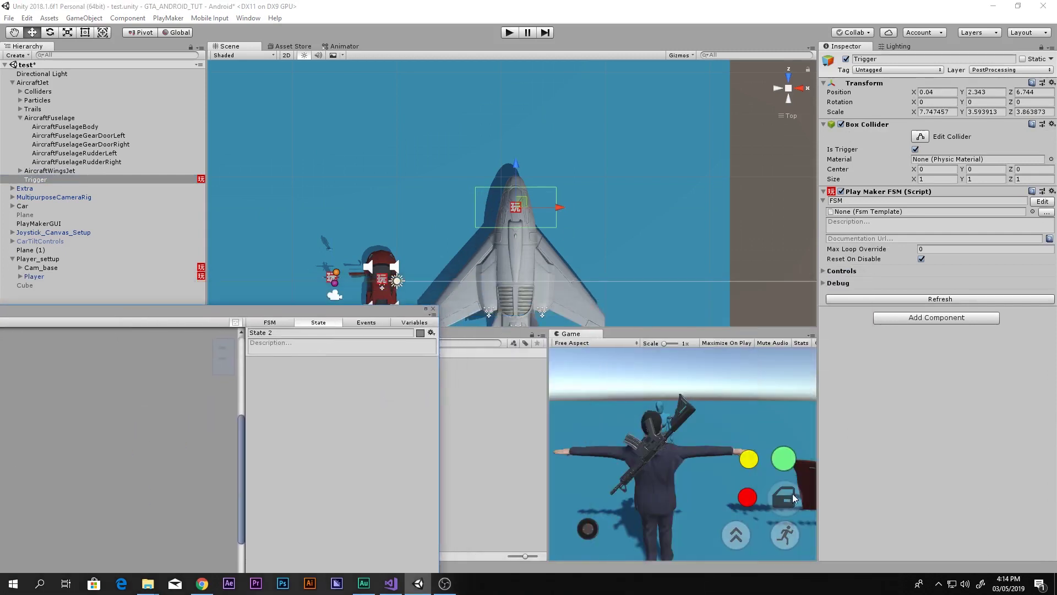
drag(370, 311, 854, 190)
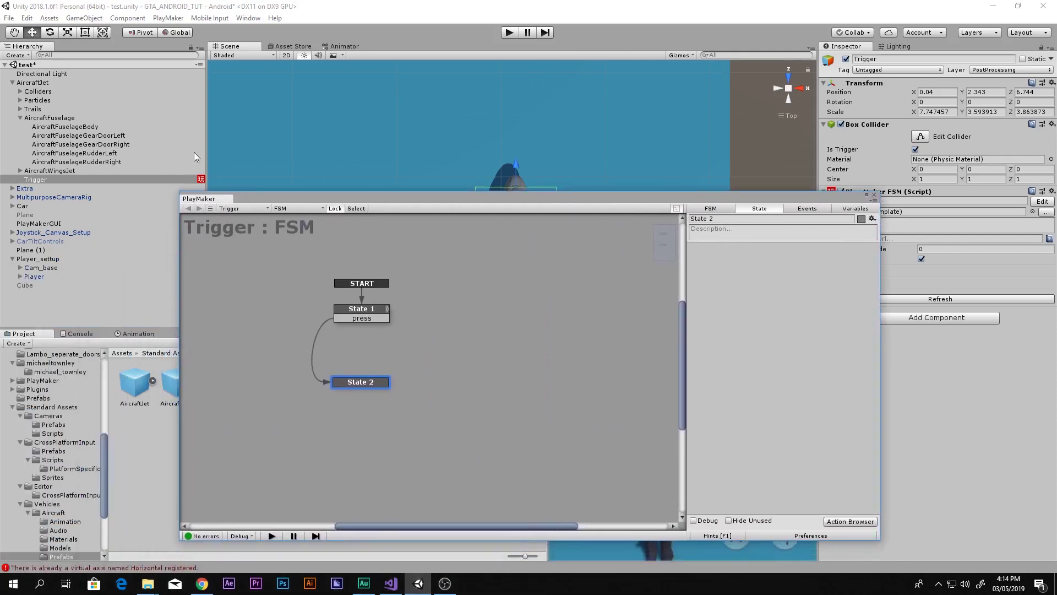
Locate the Car_door button under Joystick_Canvas_Setup and inspect its components
click(12, 82)
click(12, 83)
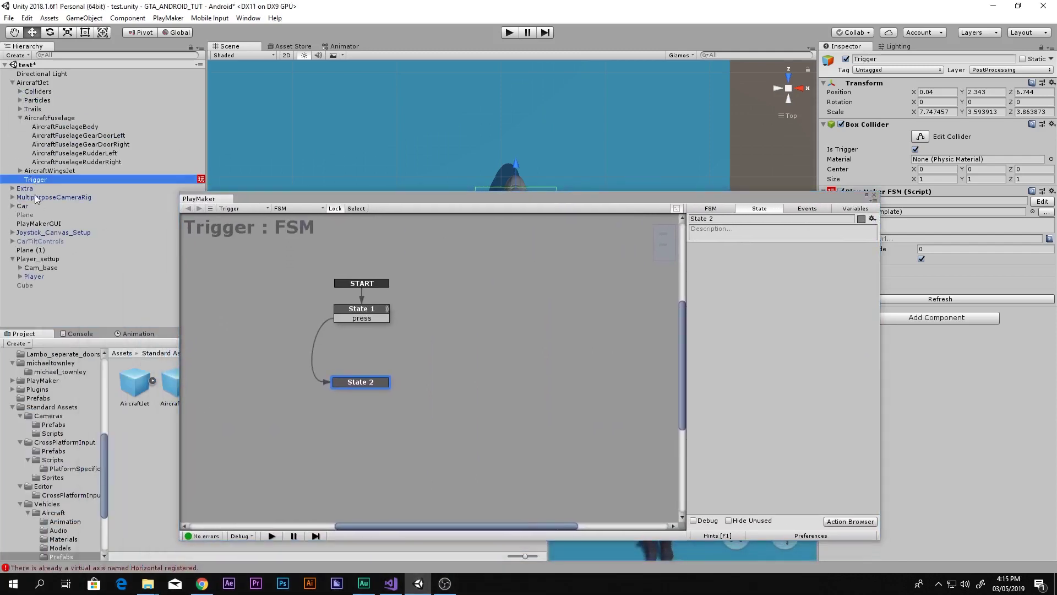
click(12, 232)
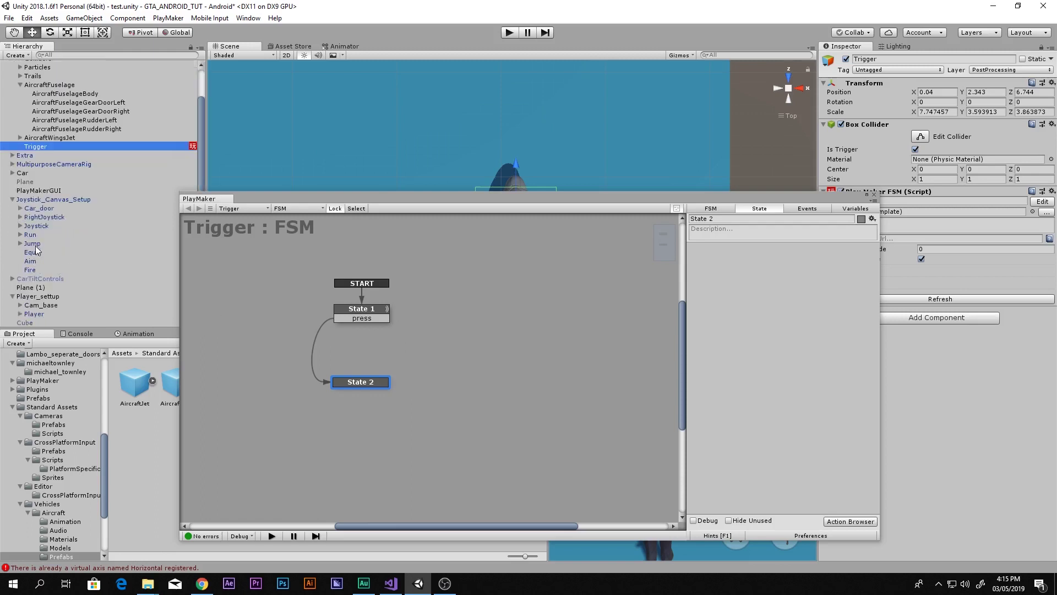
click(43, 209)
drag(628, 199, 410, 303)
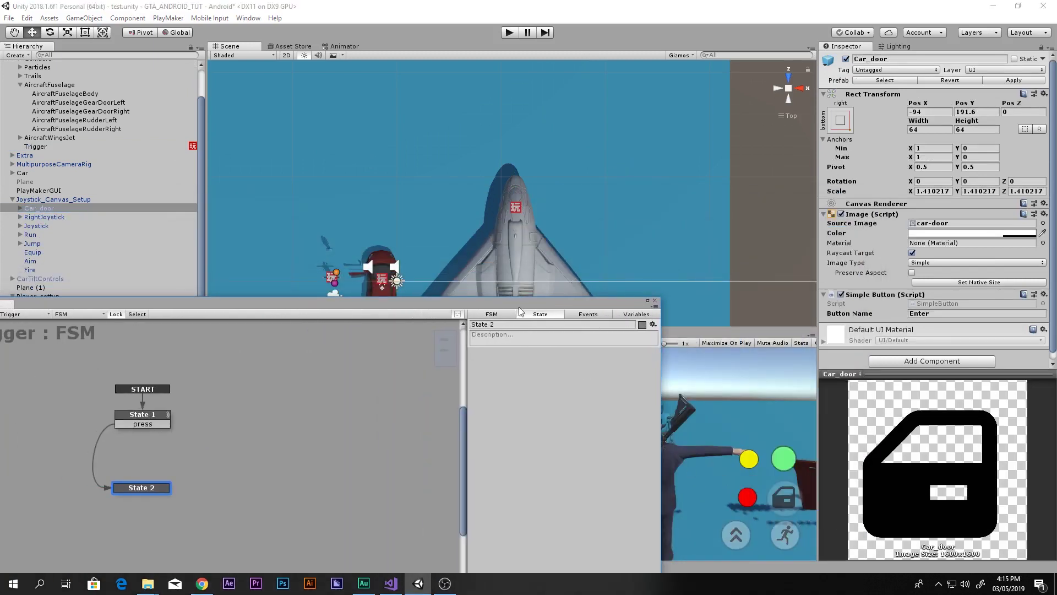
drag(526, 310, 587, 368)
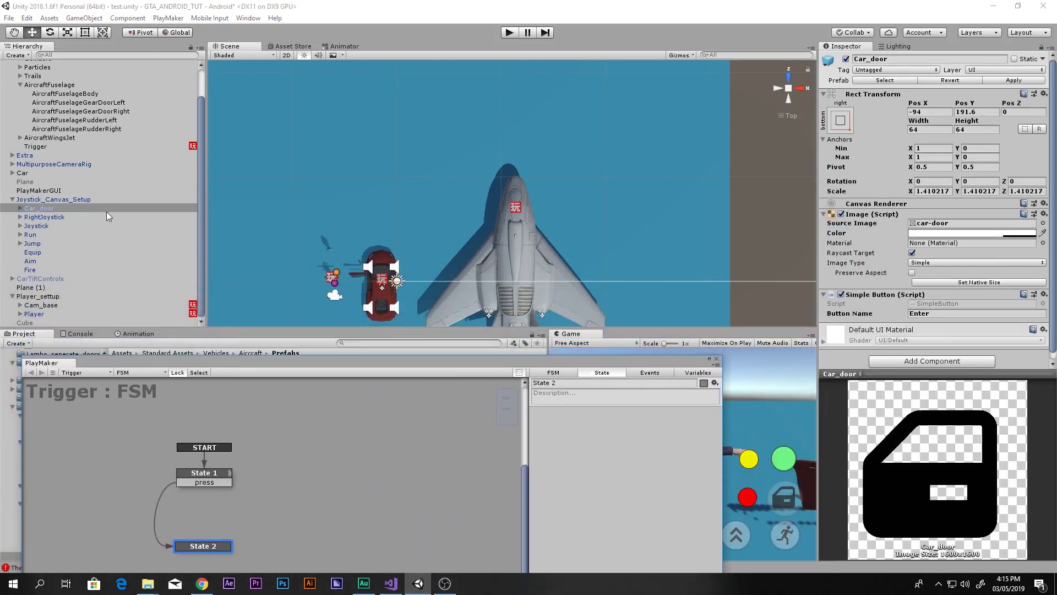
drag(404, 362, 536, 118)
Add an Activate Game Object action to State 2 with Specify Game Object set to Car_door
mouse_move(333, 299)
mouse_down()
mouse_move(344, 303)
mouse_move(330, 302)
mouse_up()
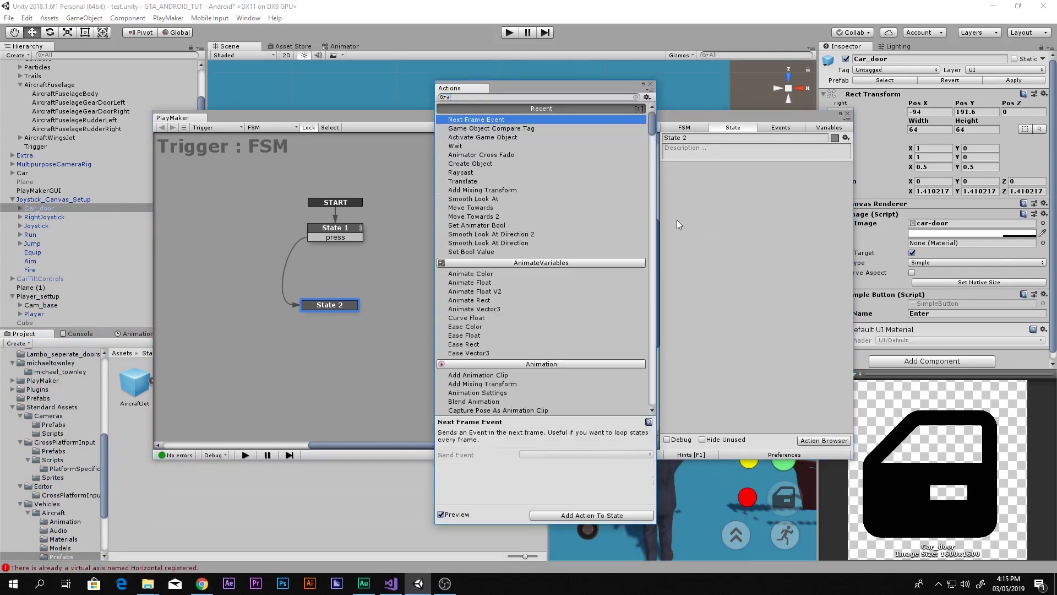
text(activa)
key(Return)
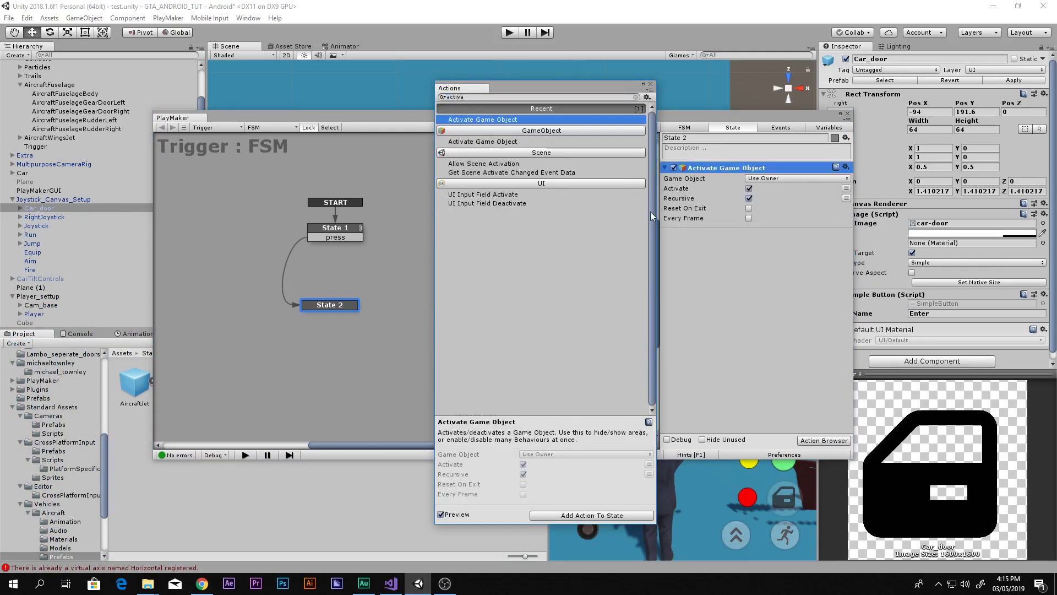
click(651, 86)
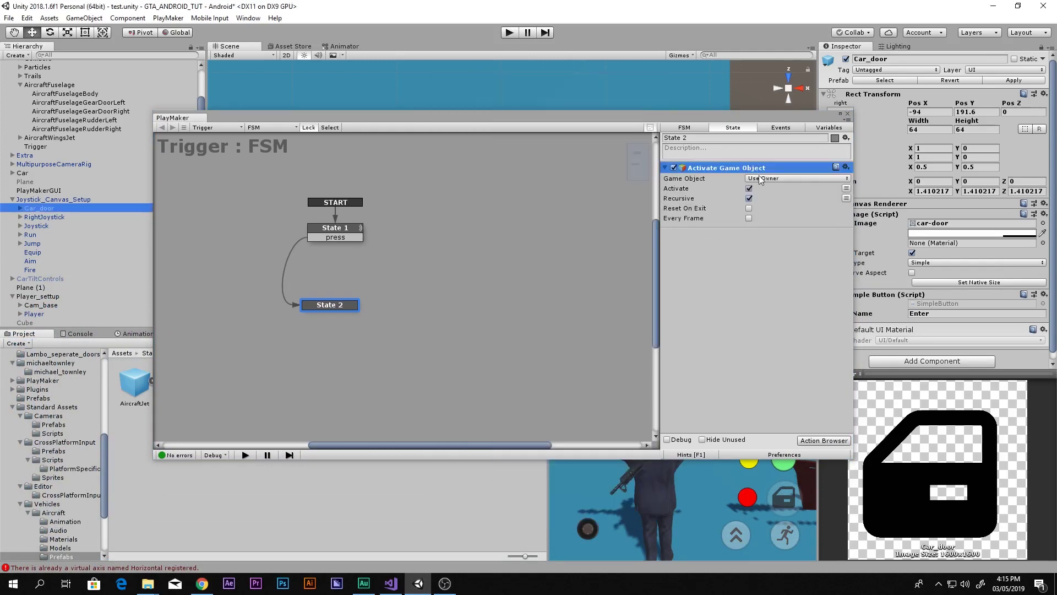
click(765, 178)
click(793, 203)
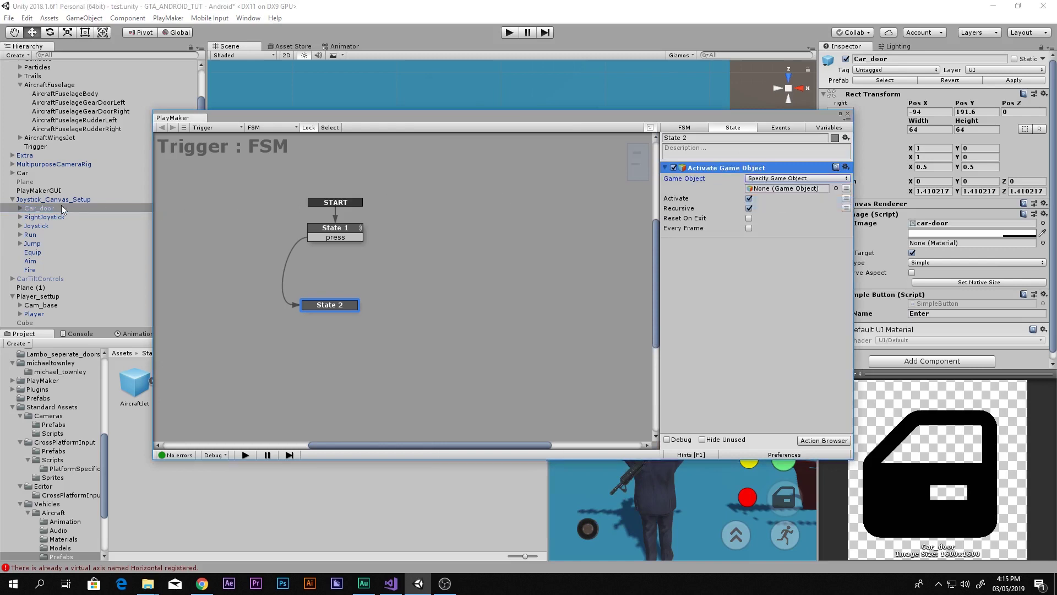
drag(40, 208, 763, 190)
Copy the Car_door Activate Game Object action into State 1, move it above the other actions, and turn off its Activate option
click(337, 235)
click(695, 282)
right_click(717, 282)
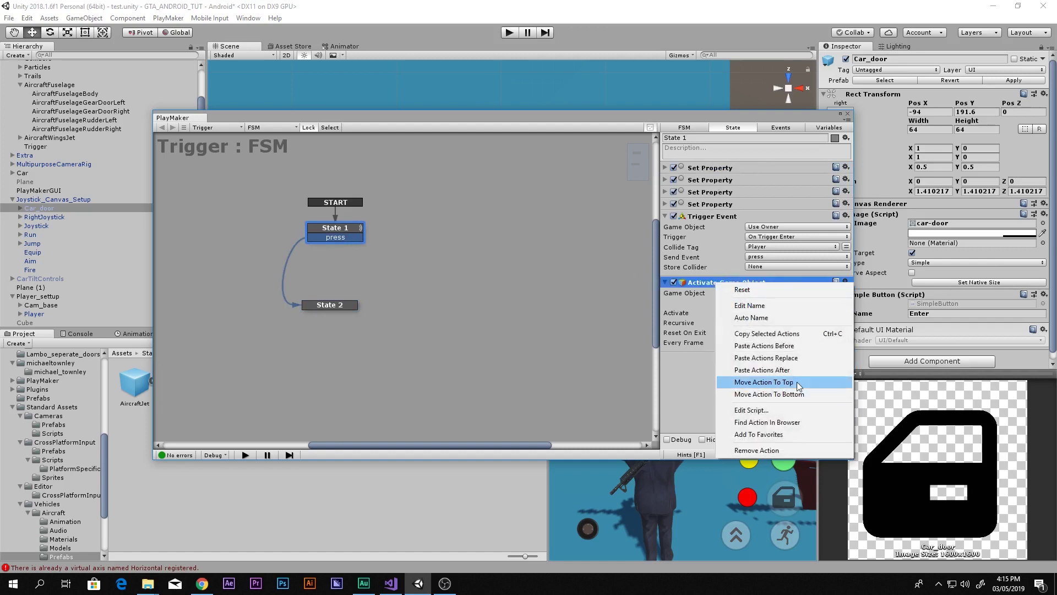
click(798, 384)
click(749, 198)
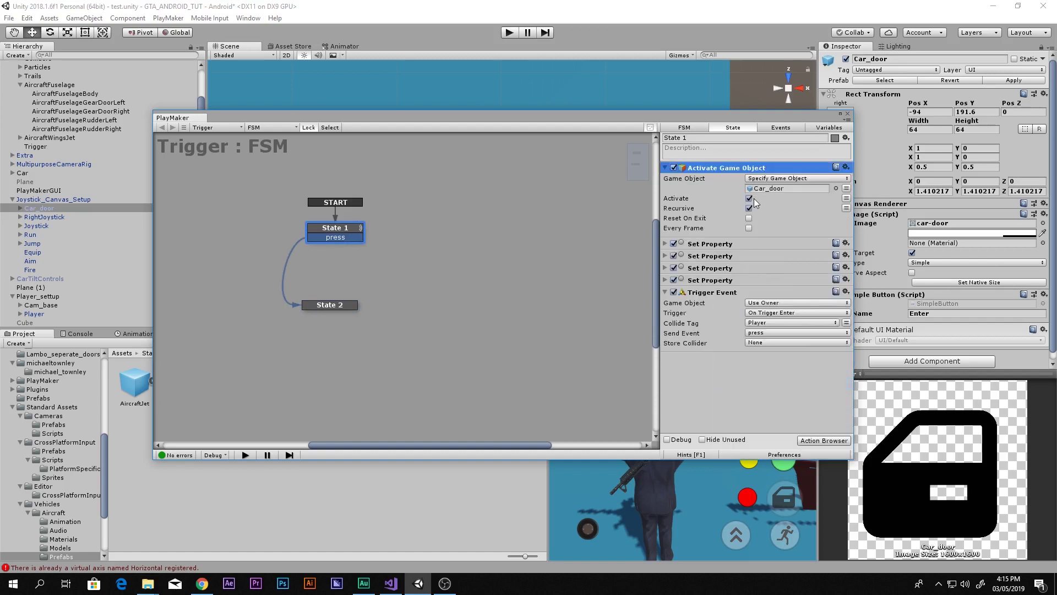
click(666, 167)
Compare the Car_door actions in State 1 and State 2, and line State 2 up beneath State 1
click(337, 305)
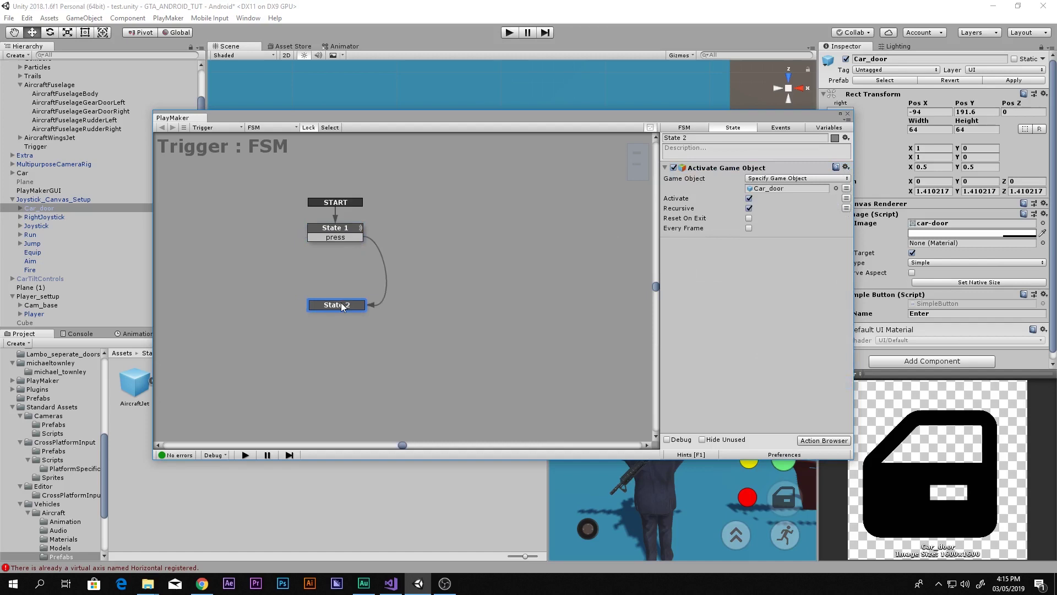
click(337, 236)
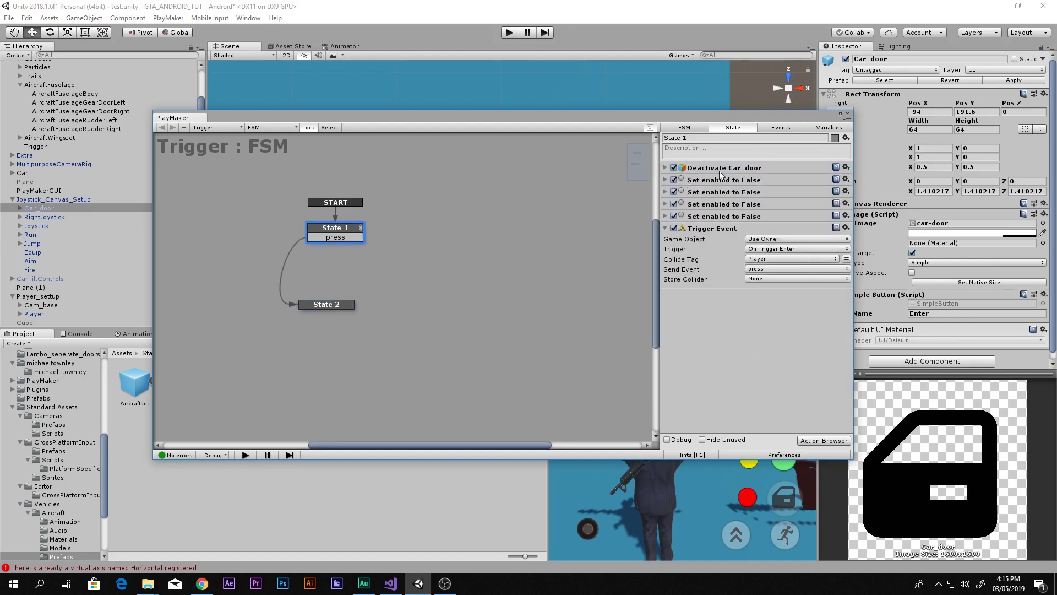
drag(332, 306, 338, 309)
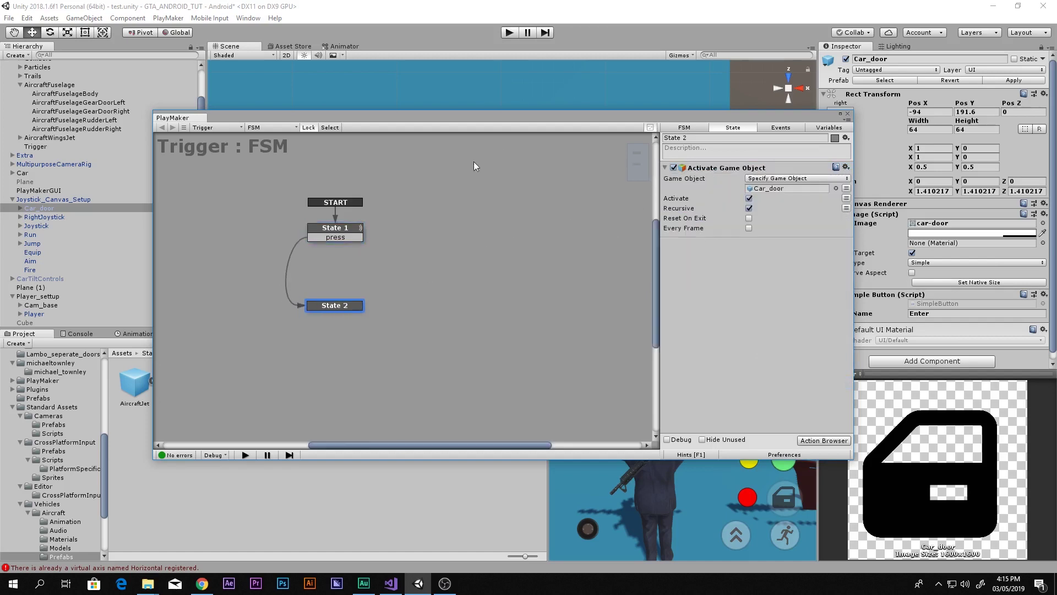
Add the How_To_Do_Get Button Down action to State 2 of the Trigger FSM
drag(533, 120, 553, 171)
click(54, 147)
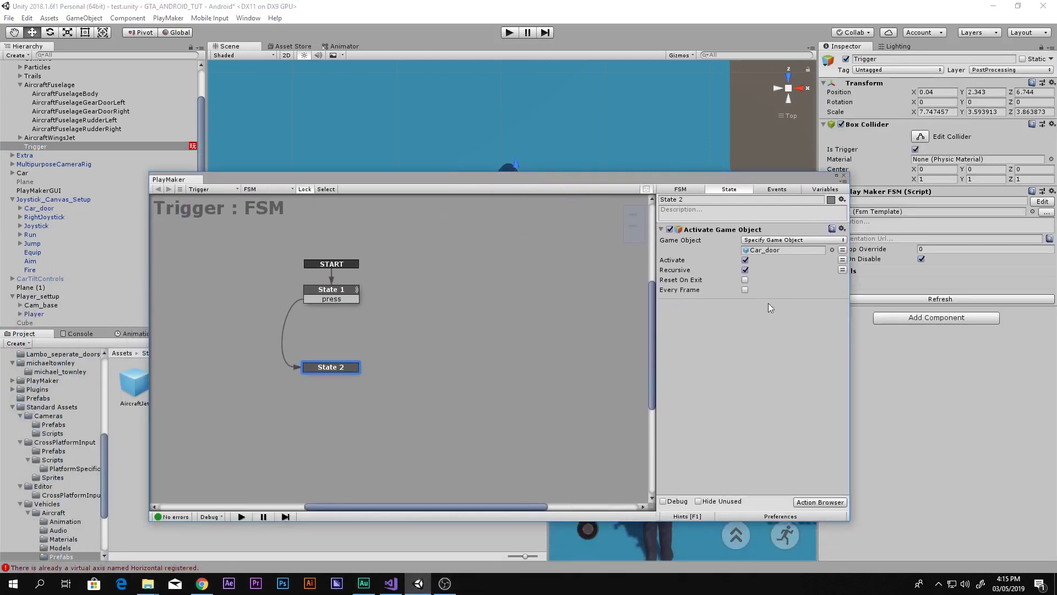
double_click(763, 351)
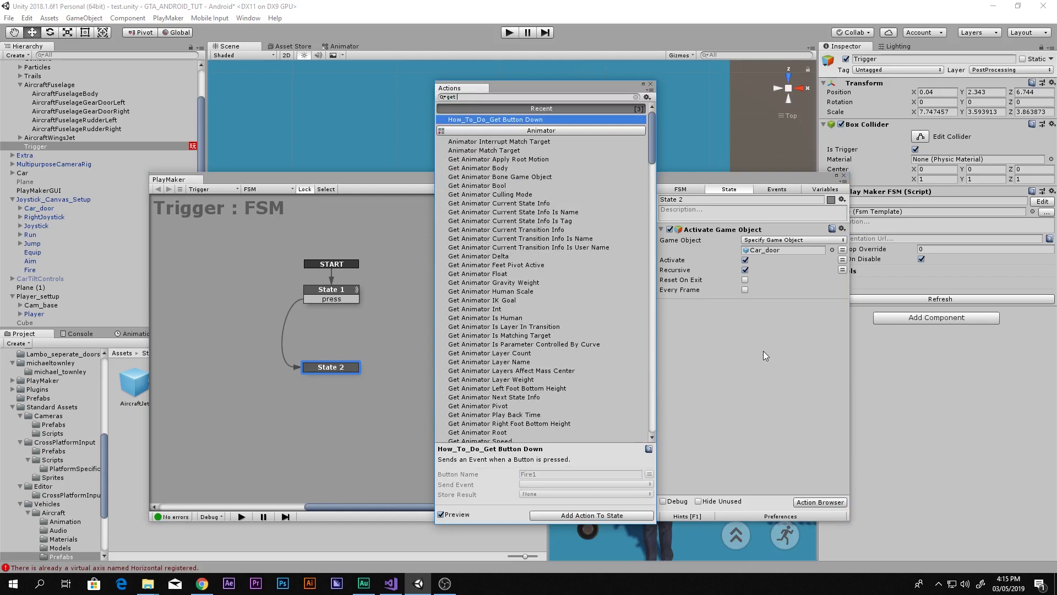
key(Return)
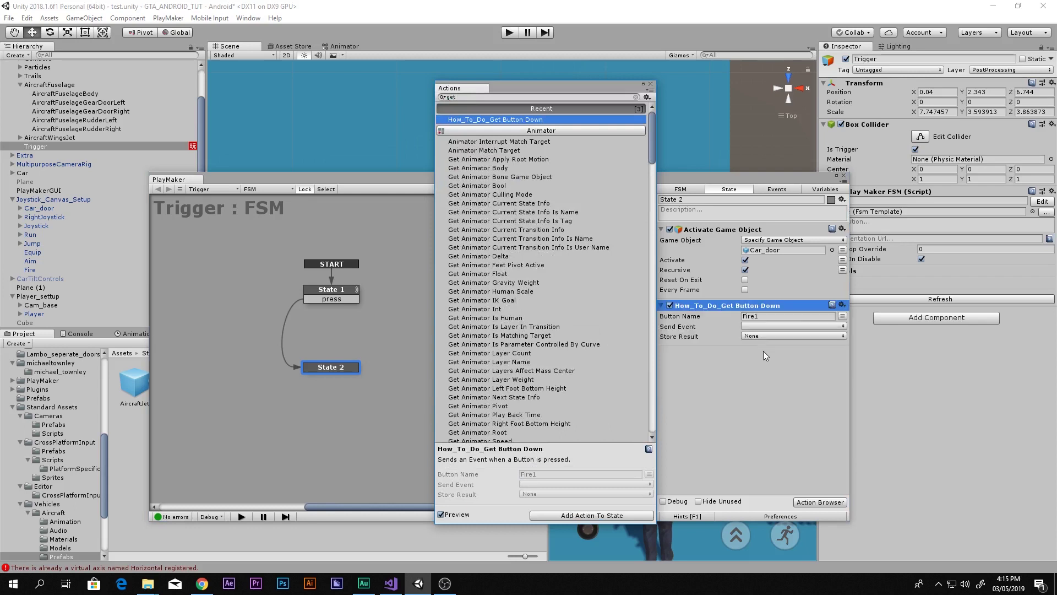
click(650, 85)
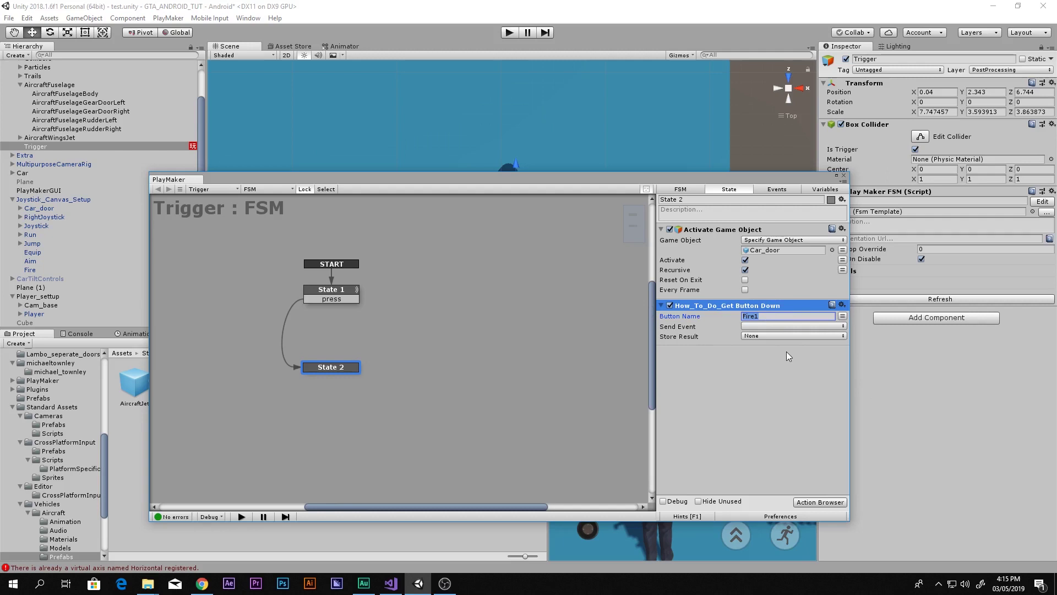
Check the Button Name values on the Joystick_Canvas_Setup buttons, including Car_door, Run, Equip, Aim and Fire
click(777, 316)
drag(777, 317, 563, 345)
drag(404, 179, 444, 271)
click(35, 199)
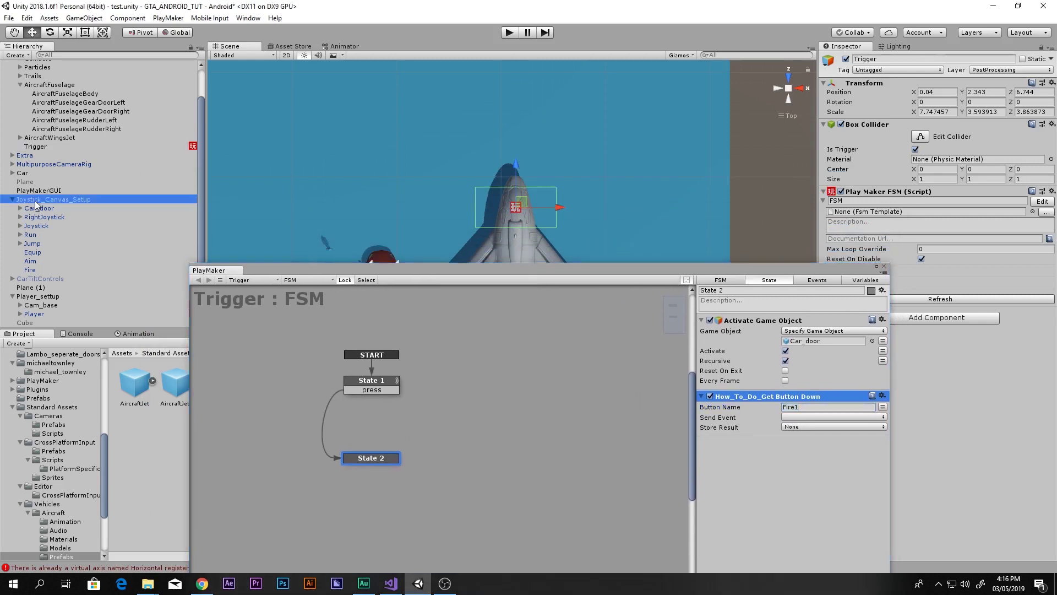
click(55, 208)
click(45, 234)
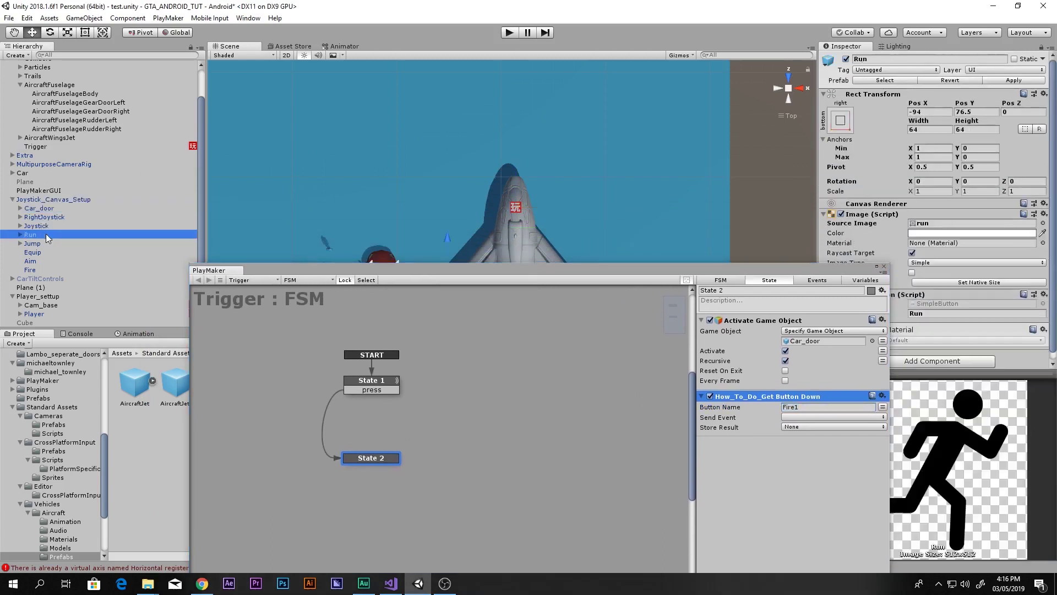
click(45, 252)
click(47, 261)
click(48, 269)
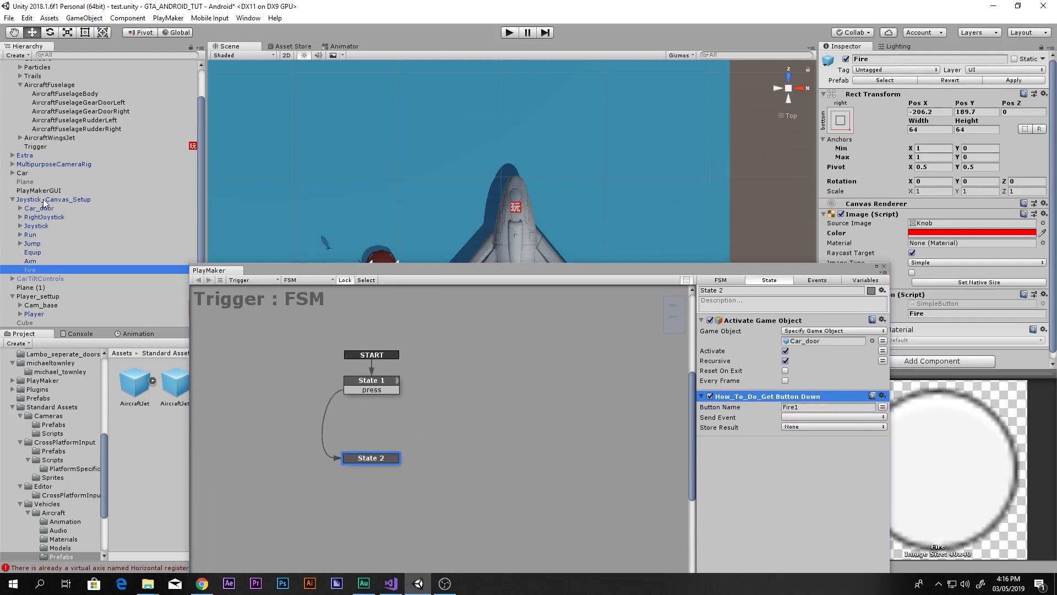
click(43, 200)
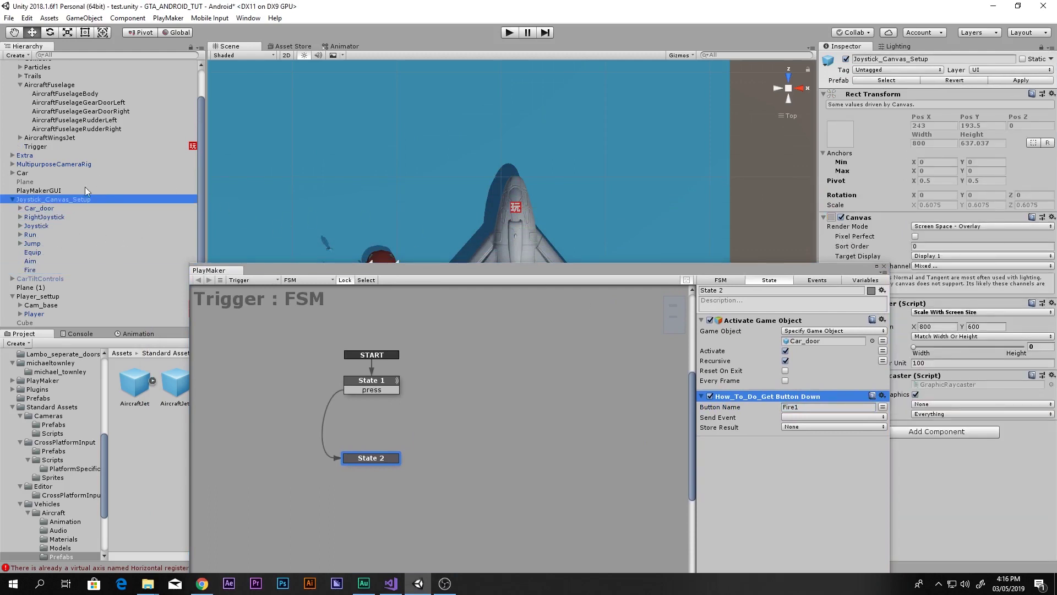
Copy the button name Enter from Car_door's Simple Button script into the Get Button Down action's Button Name
click(47, 207)
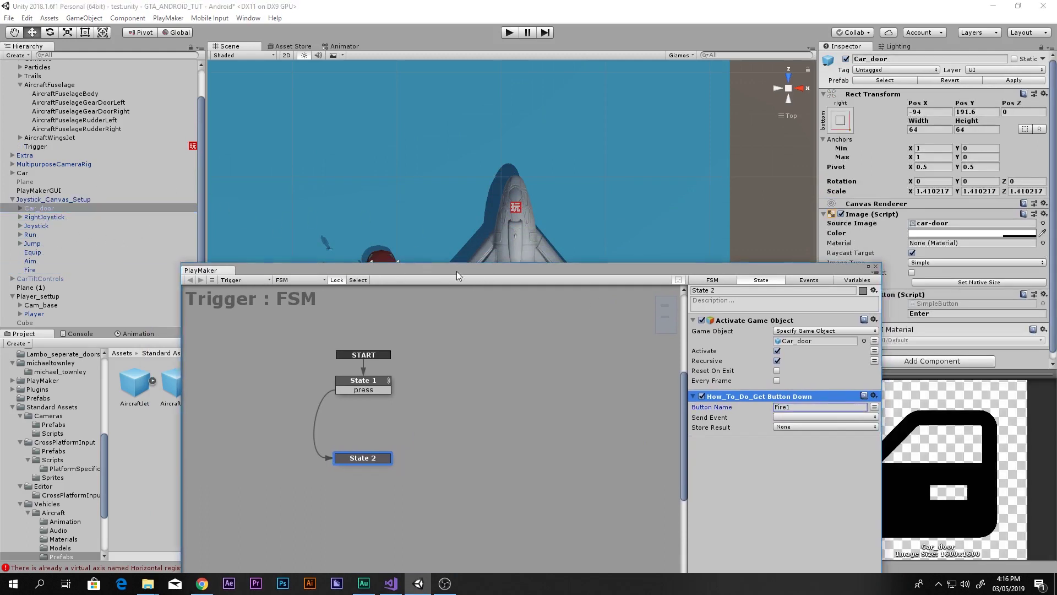
drag(457, 271, 349, 270)
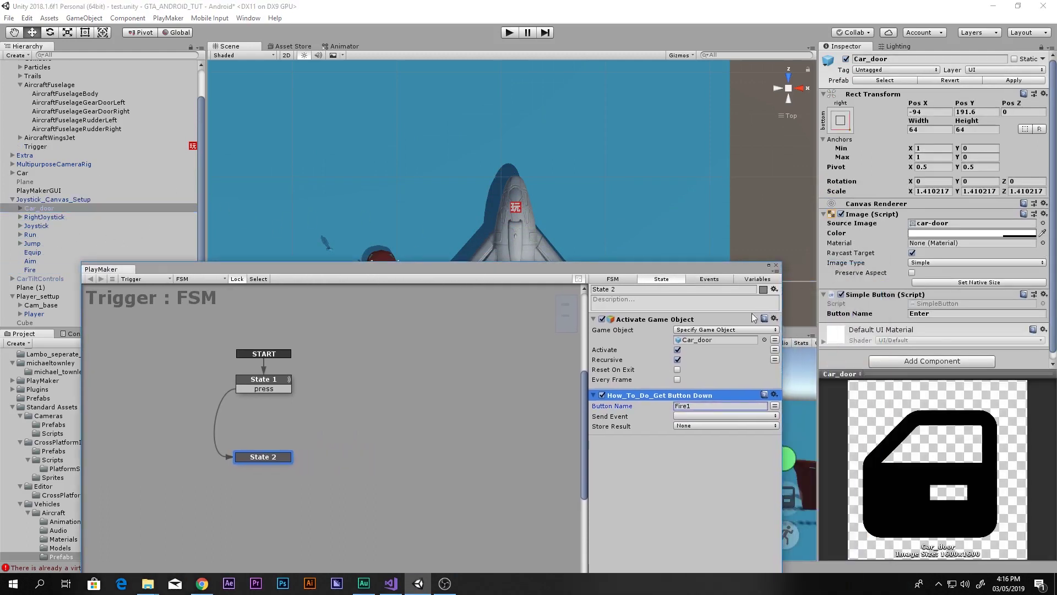
click(929, 314)
key(ctrl+c)
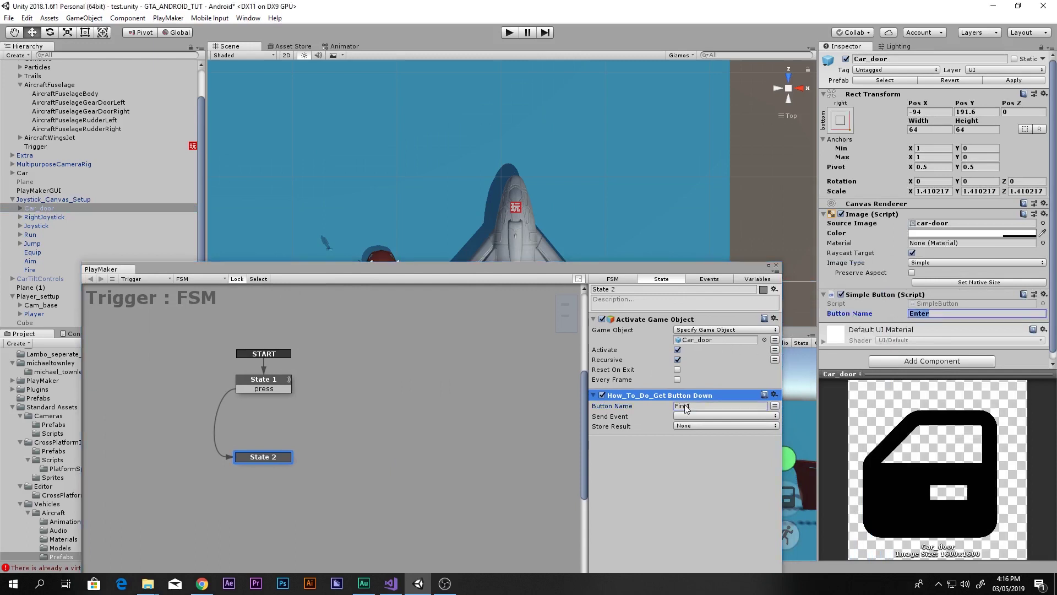
click(707, 405)
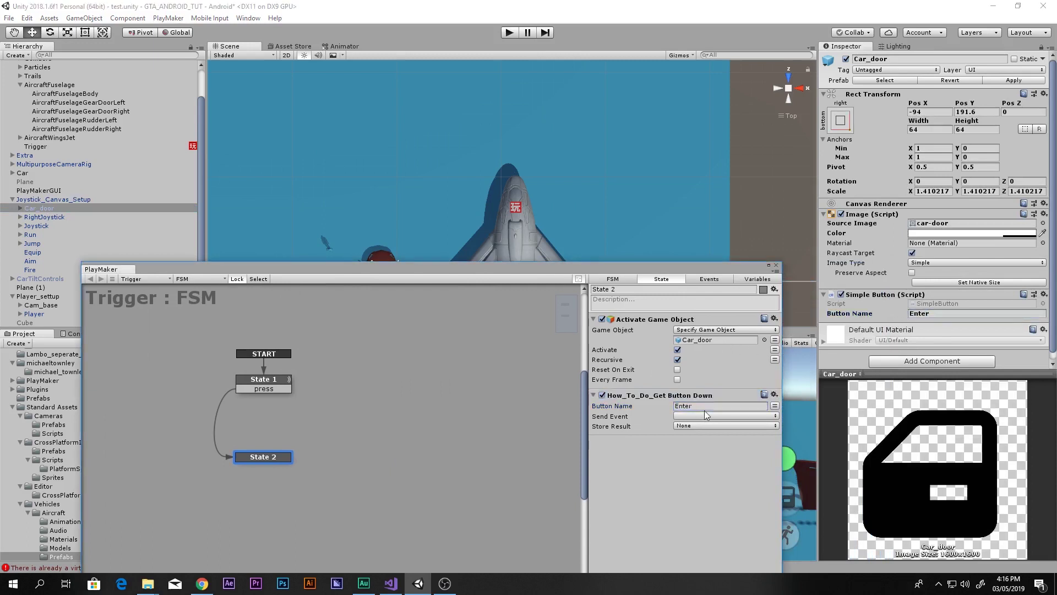
key(ctrl+v)
Create a new event named "enter" as the Get Button Down action's Send Event
drag(637, 268, 677, 179)
drag(524, 190, 547, 194)
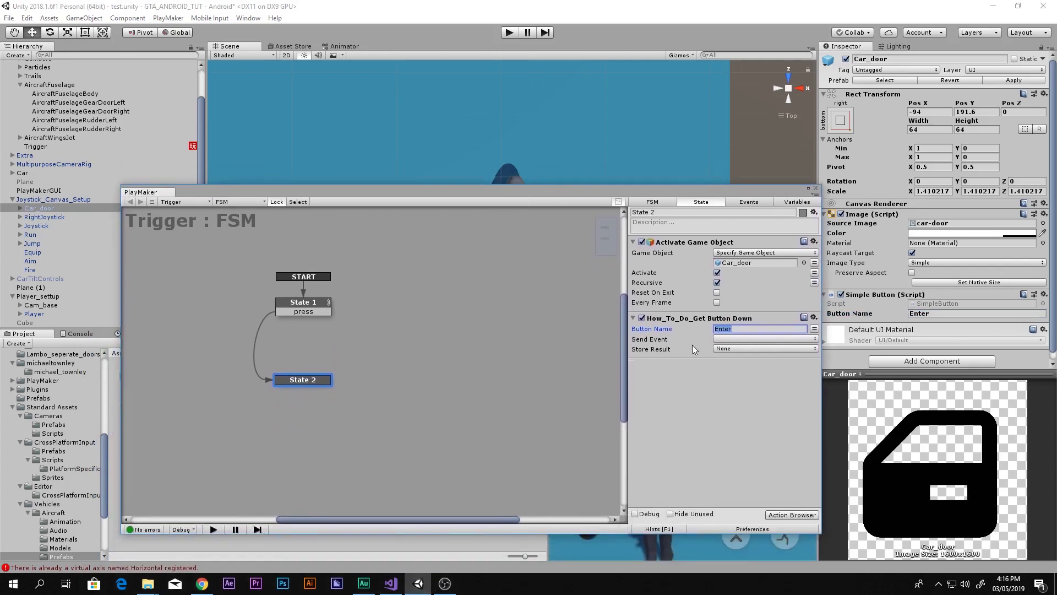
click(716, 339)
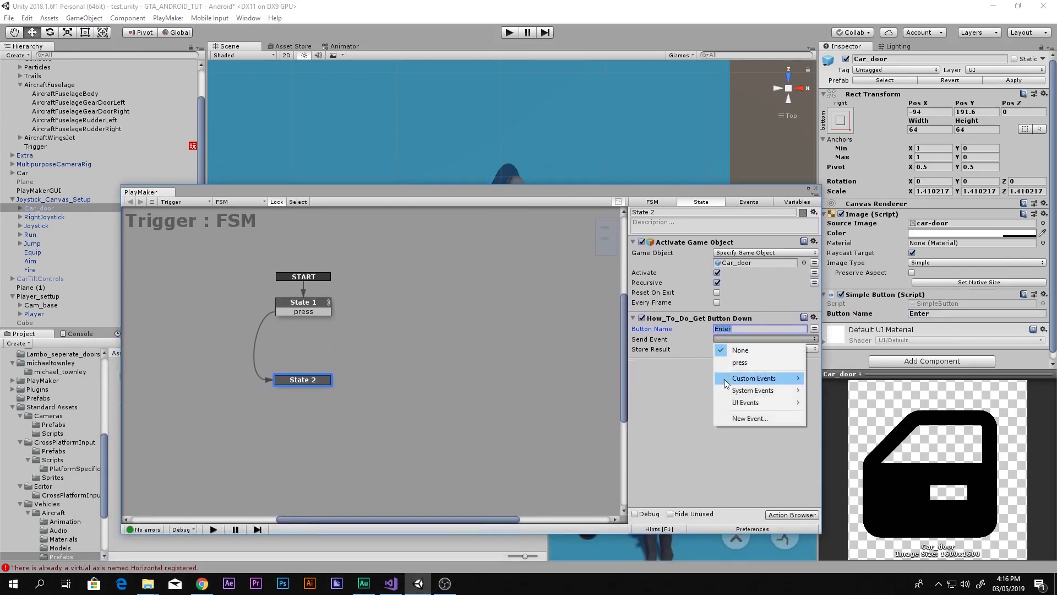
click(736, 418)
text(r)
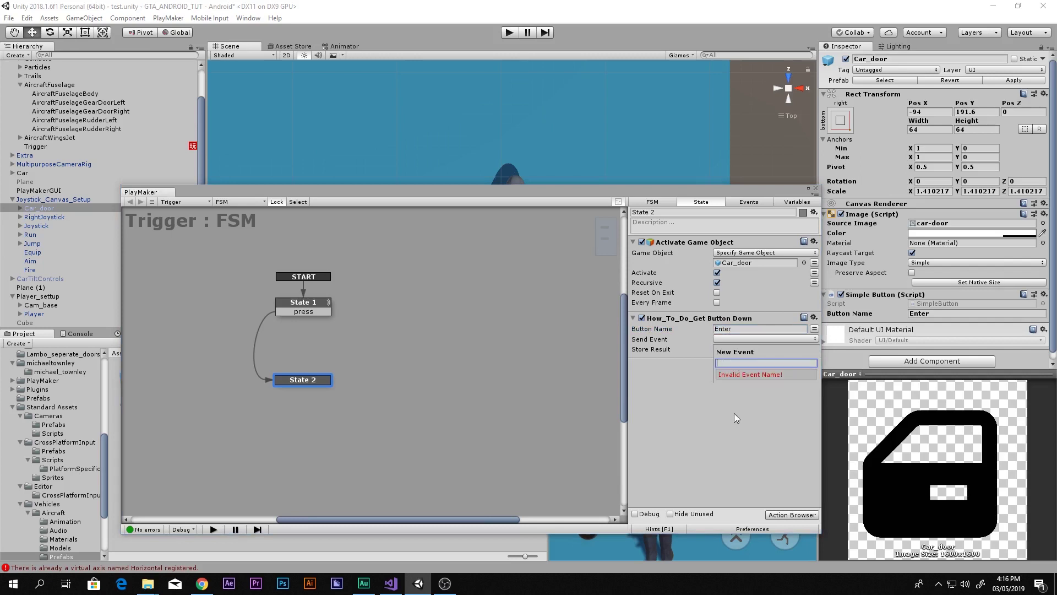
key(BackSpace)
text(enter)
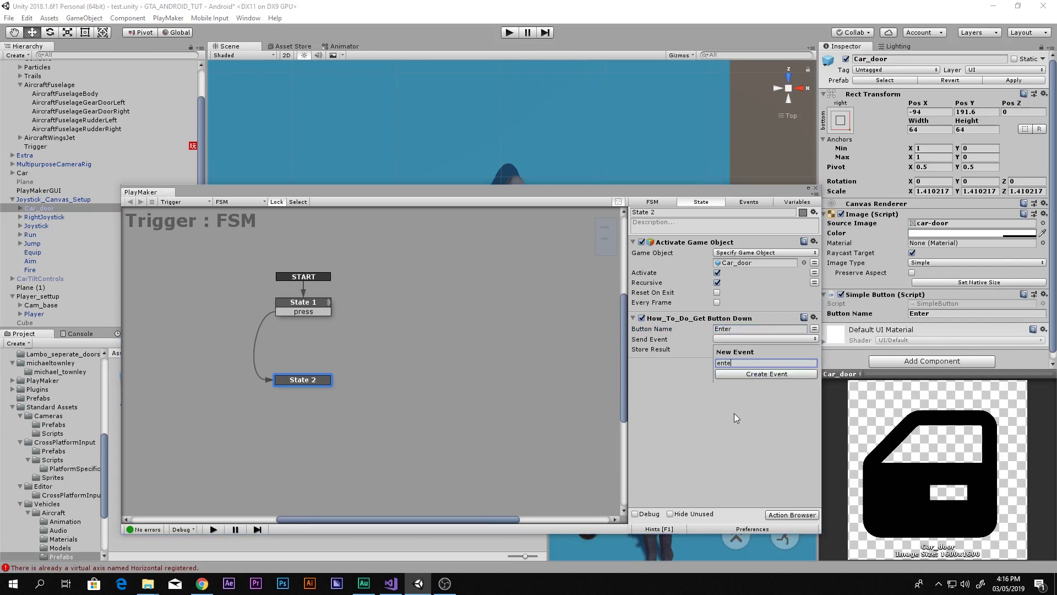
key(Return)
Add the "enter" transition to State 2 and connect it to a new State 3
right_click(301, 379)
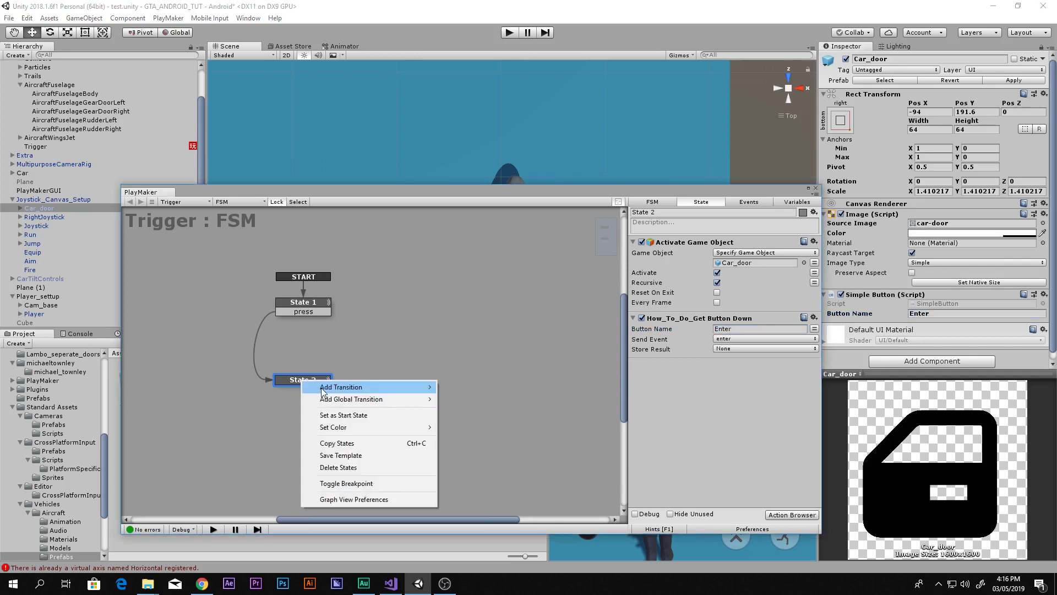
mouse_move(336, 384)
click(466, 388)
ctrl+click(284, 422)
drag(302, 389, 311, 429)
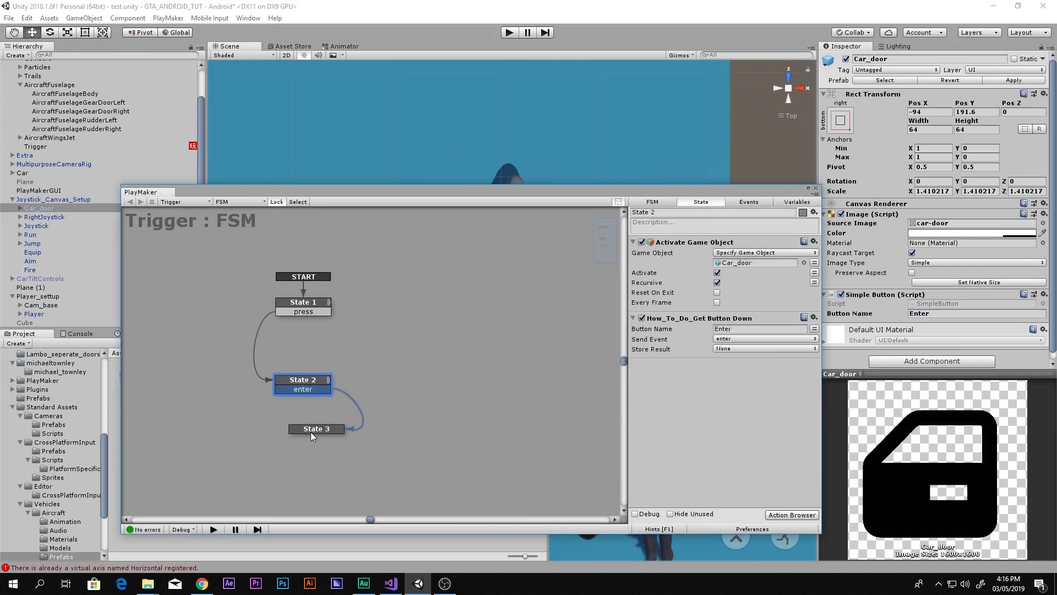
Arrange State 2 and State 3 in a compact column beneath State 1 in the Trigger FSM graph
click(281, 365)
drag(309, 378, 313, 341)
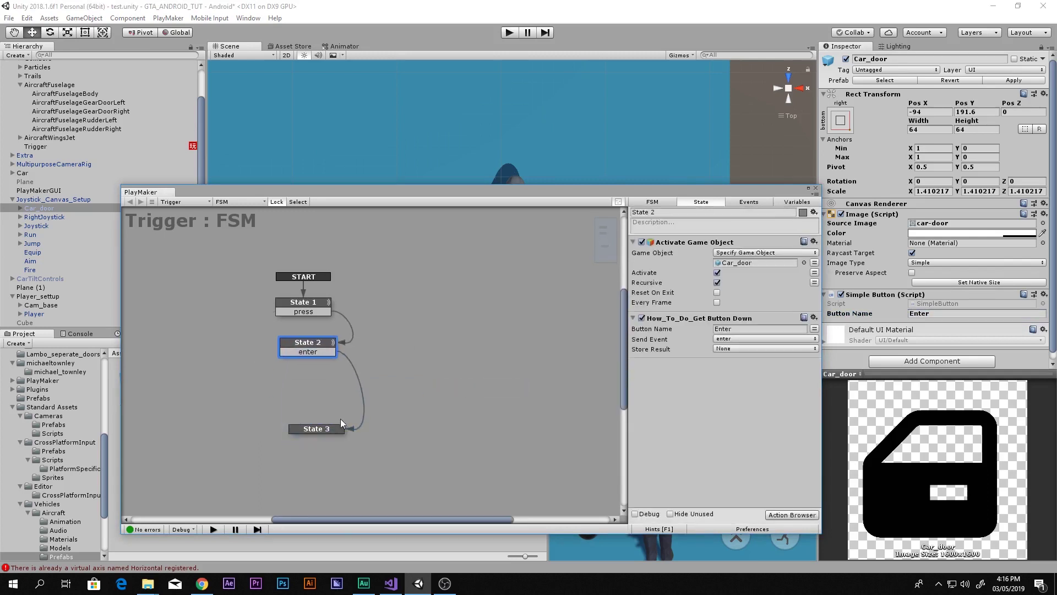
drag(326, 430, 317, 394)
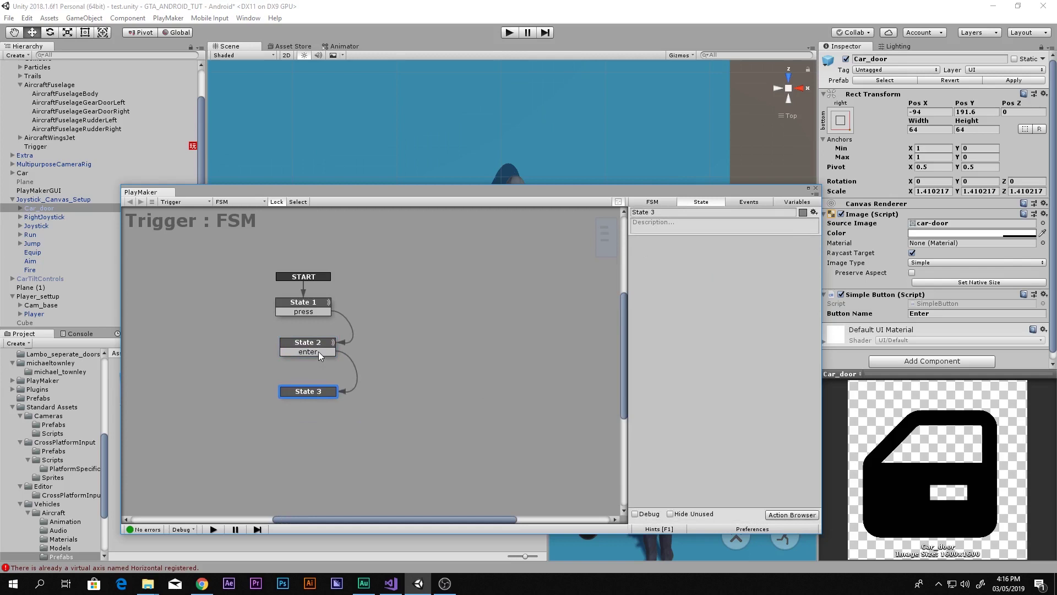
Copy State 1's Trigger Event action into State 2 and set the copy's Trigger to On Trigger Exit
drag(449, 194, 457, 269)
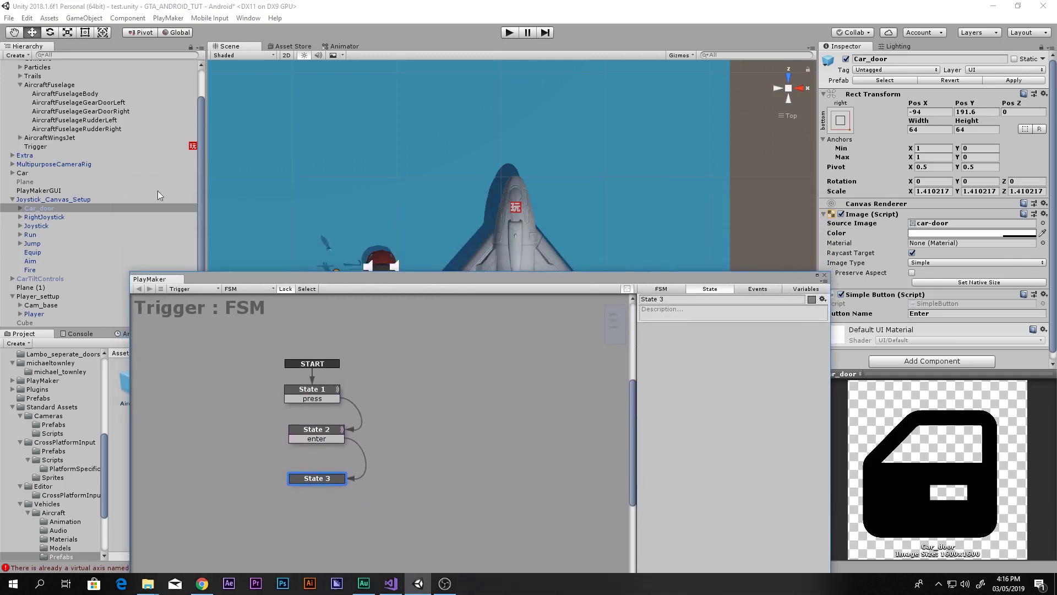
click(61, 140)
click(66, 147)
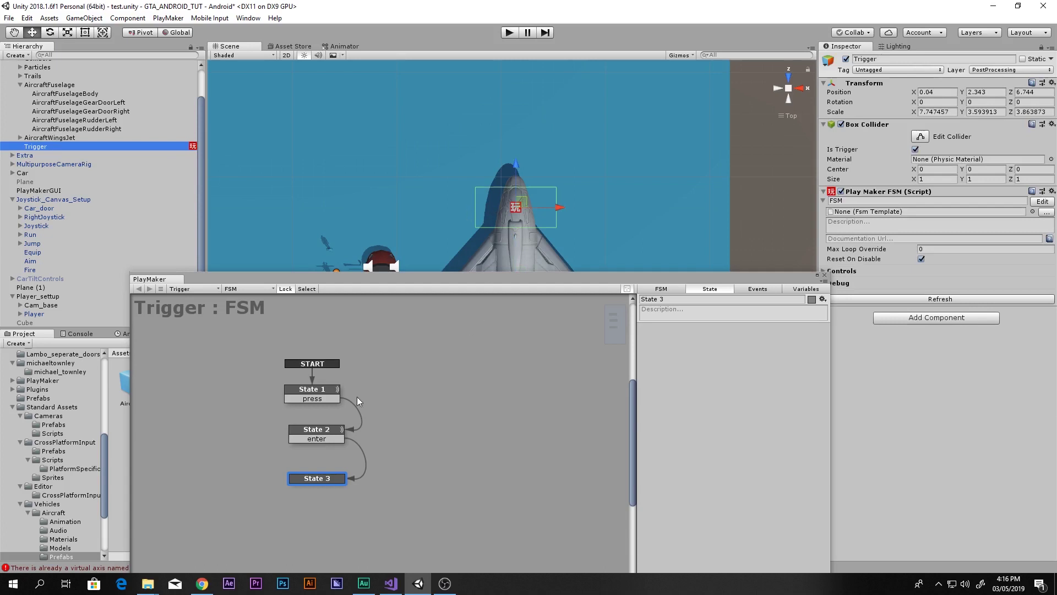
click(327, 436)
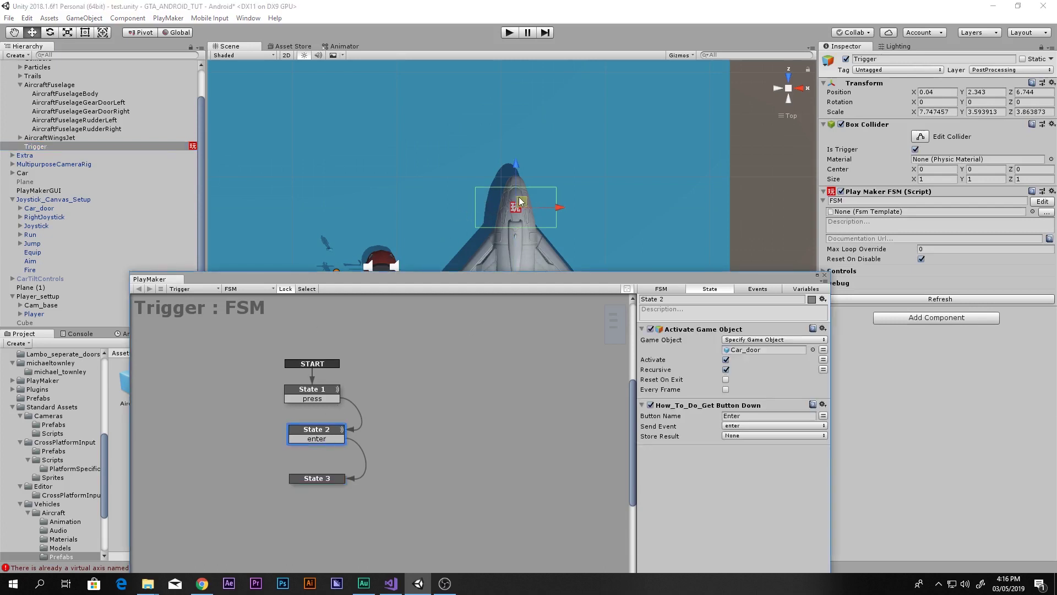
click(306, 396)
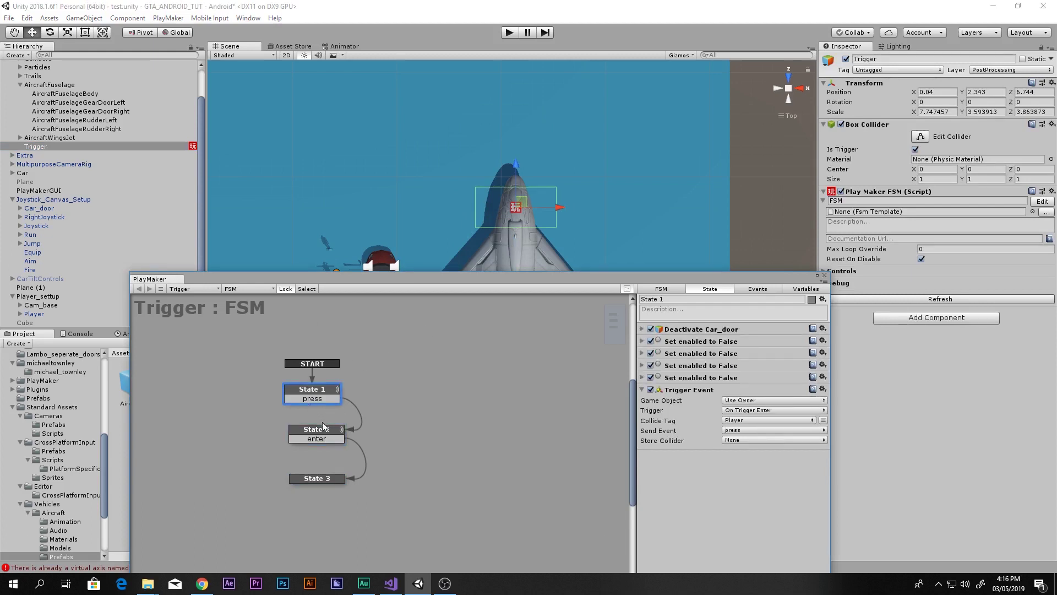
click(700, 391)
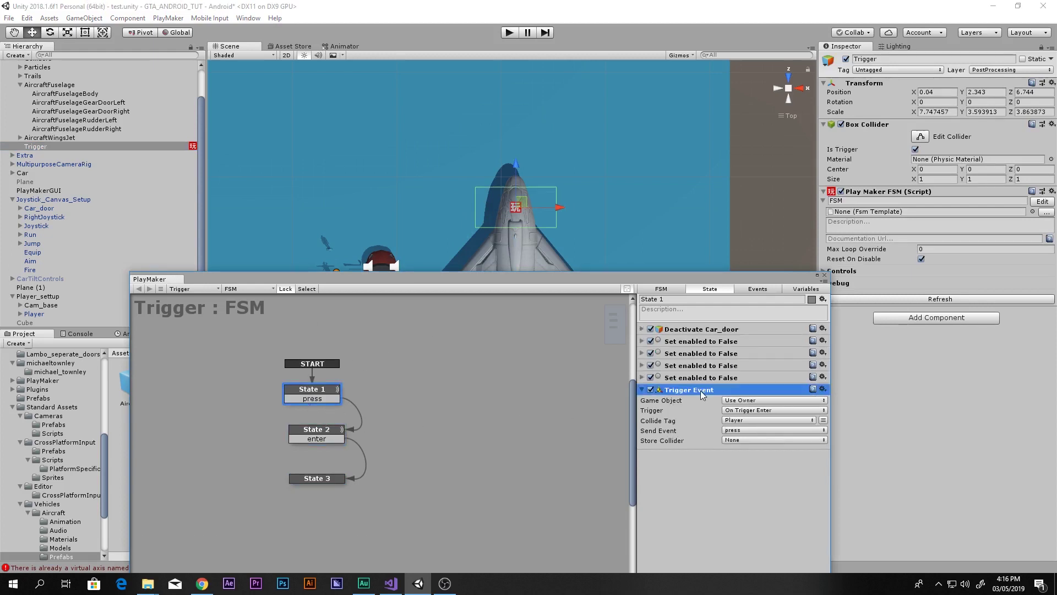
click(313, 438)
key(ctrl+v)
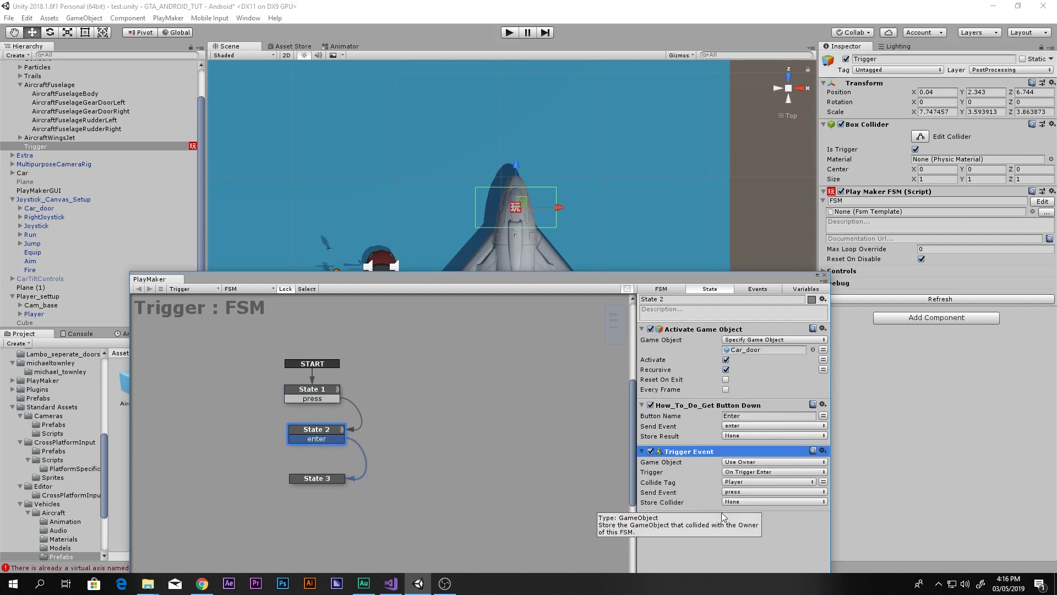
click(752, 471)
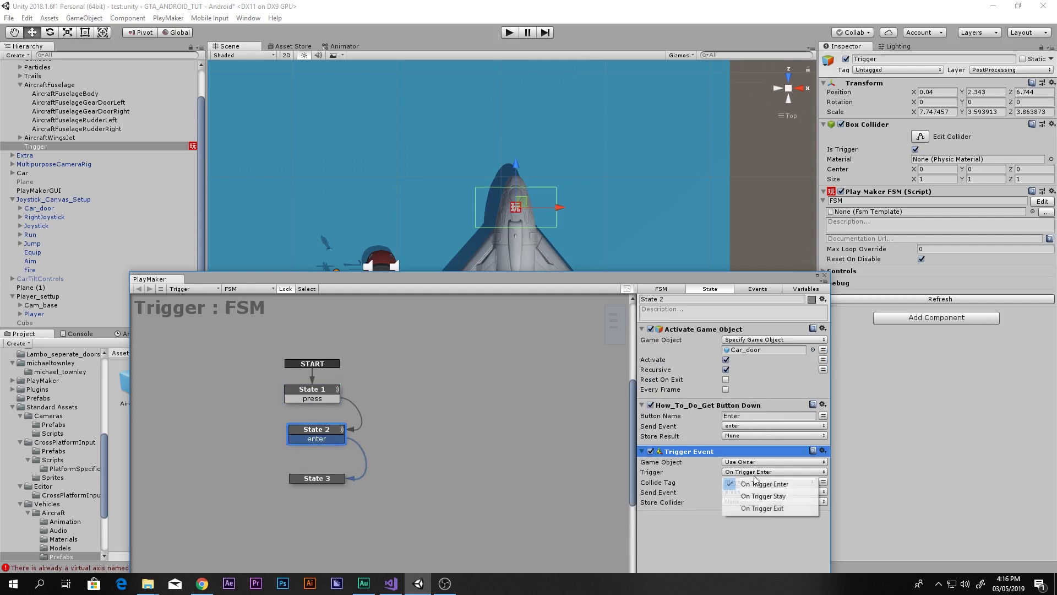
click(769, 507)
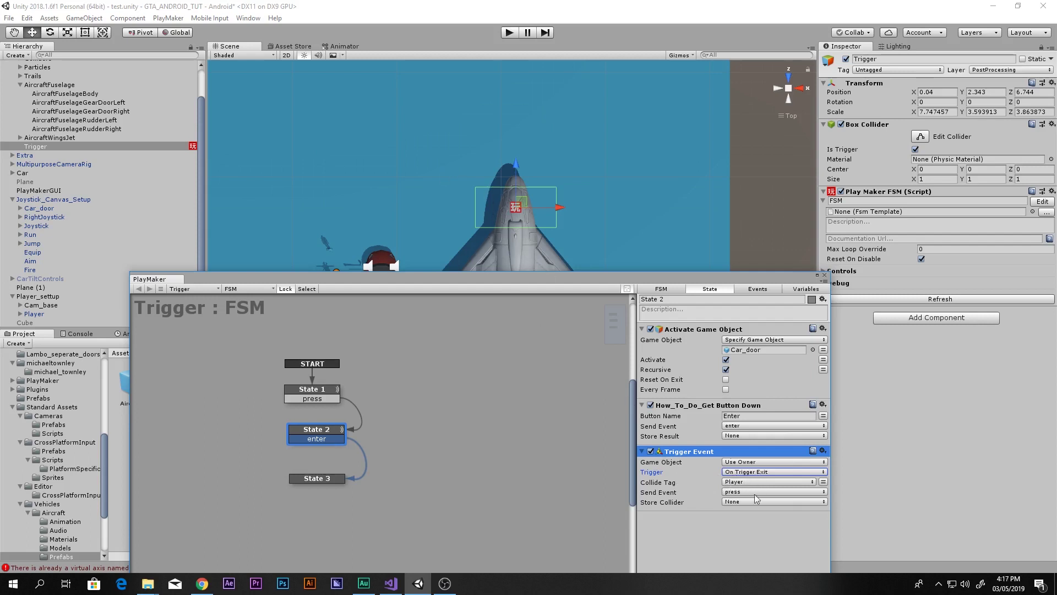
Link State 2 back to State 1 with a FINISHED transition and set the Trigger Event's Send Event to FINISHED
ctrl+click(323, 429)
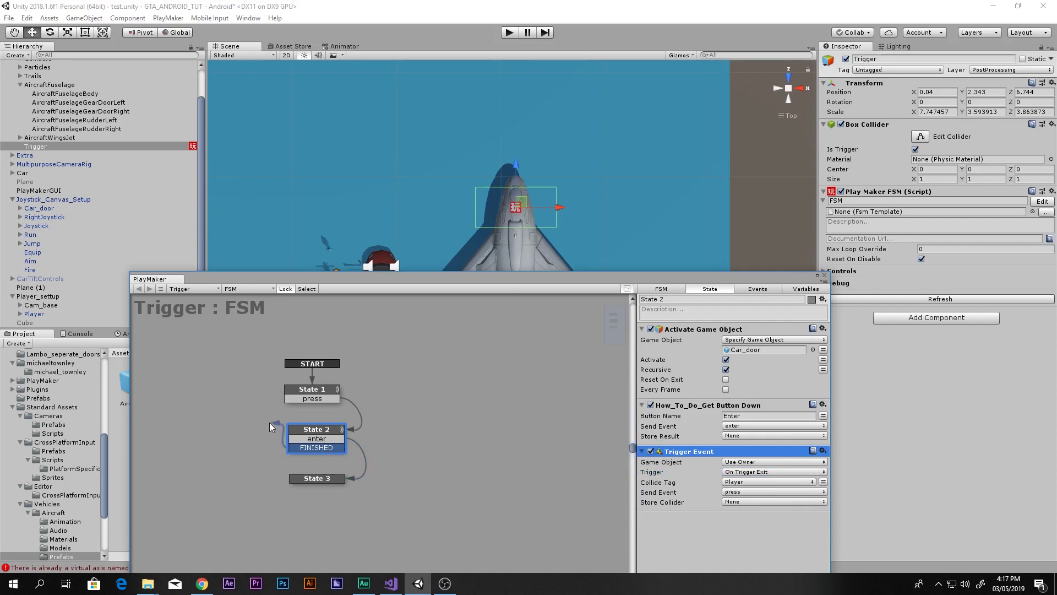
drag(281, 396, 283, 395)
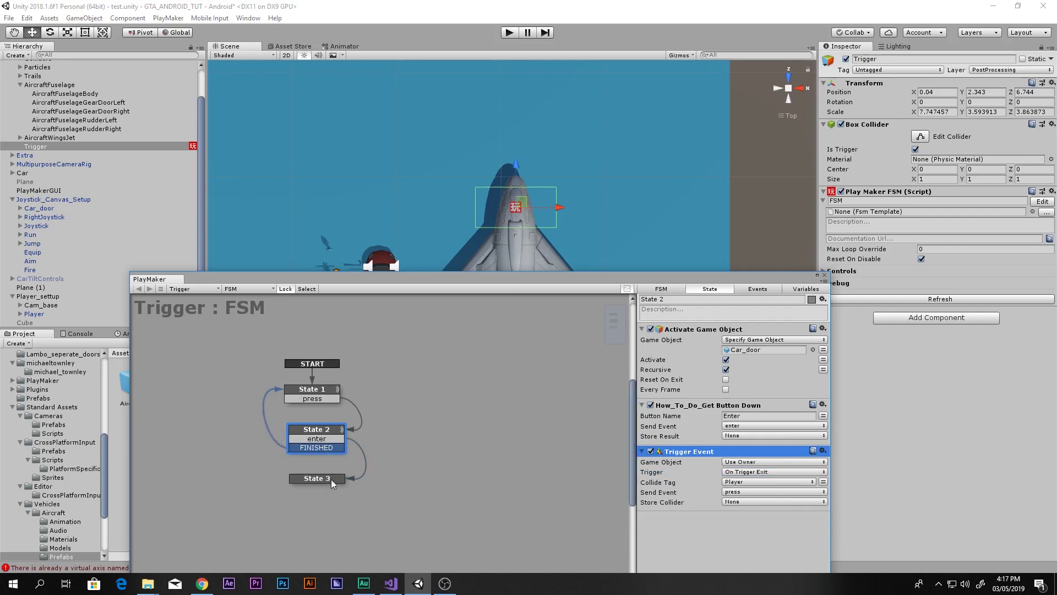
click(740, 492)
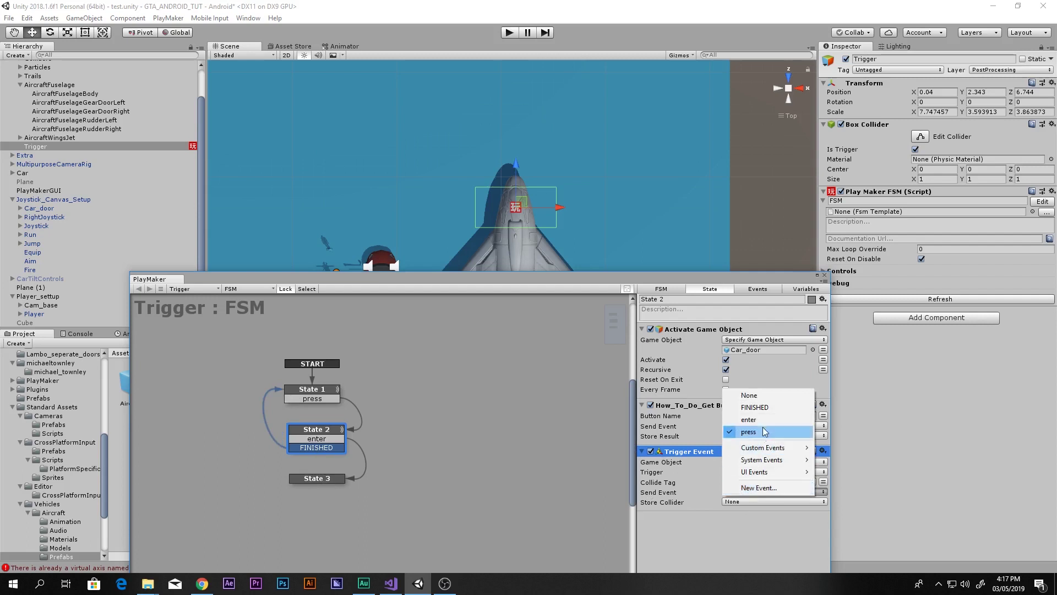
click(764, 408)
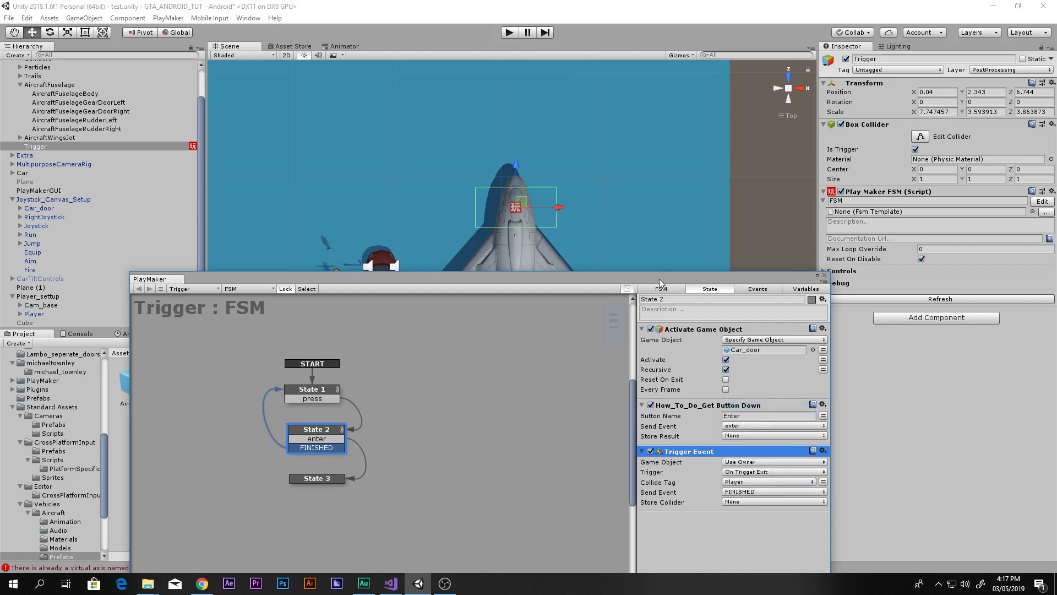
Run the game and steer the player toward the car and aircraft with the on-screen joystick
drag(496, 279, 193, 345)
scroll(601, 205, up, 4)
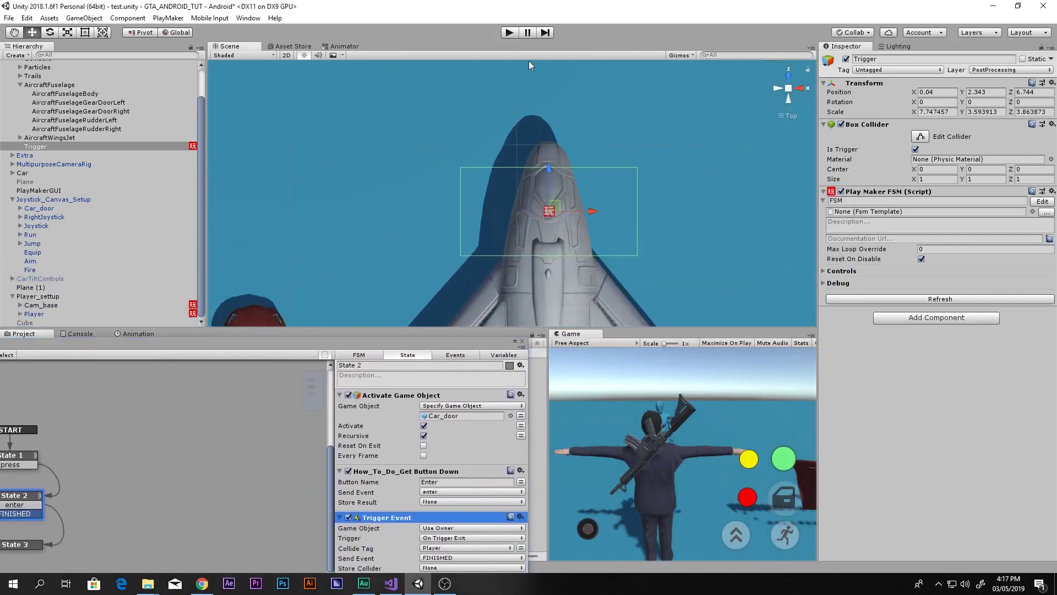
click(509, 32)
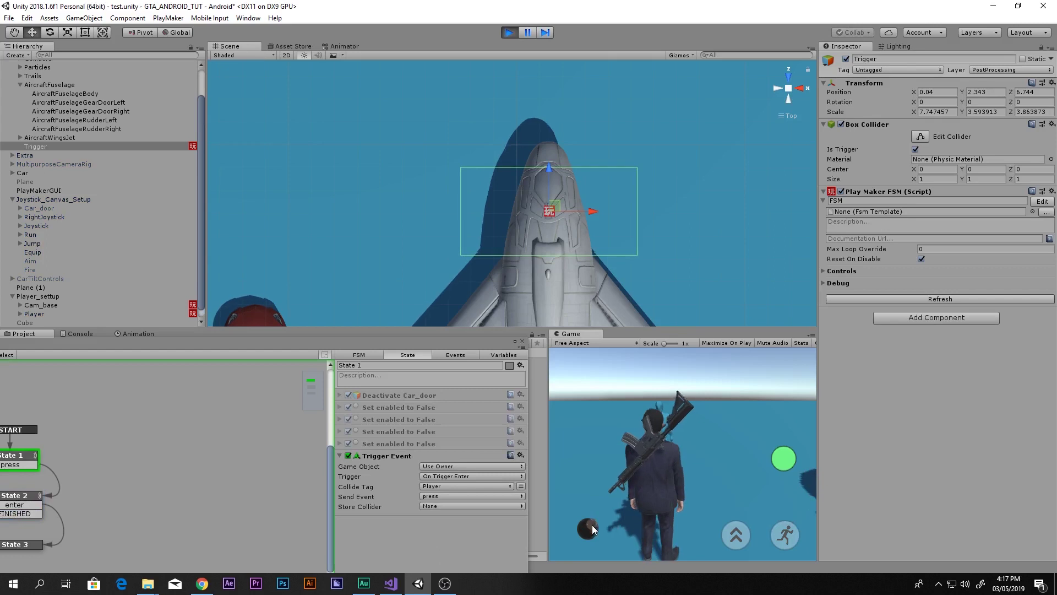
drag(593, 529, 752, 451)
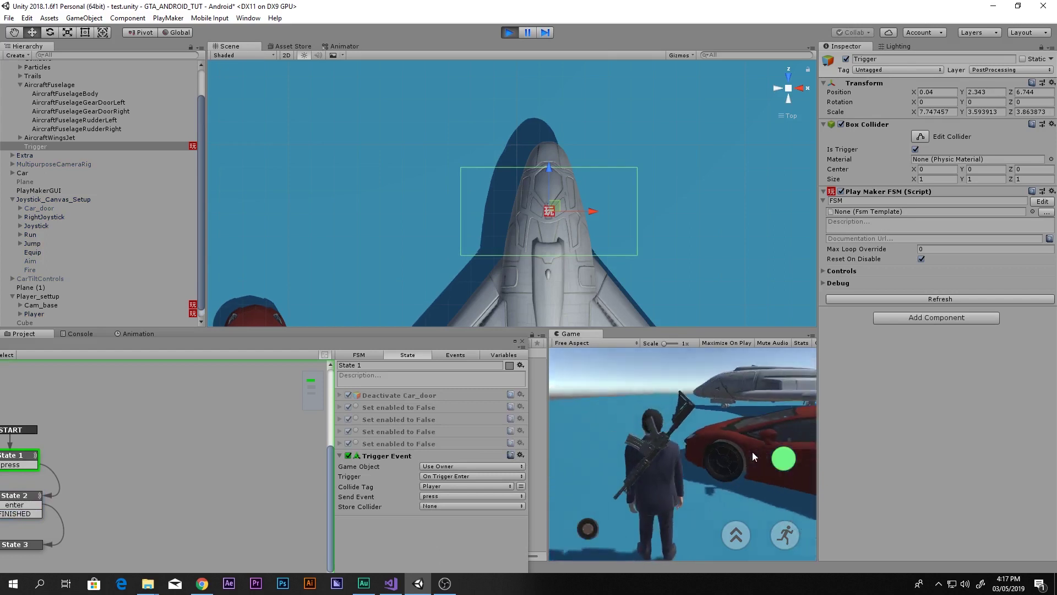
drag(592, 524, 581, 486)
Reposition the Player beside the aircraft's cockpit in the running scene, at about X 10.75, Z 6.86
scroll(91, 265, down, 1)
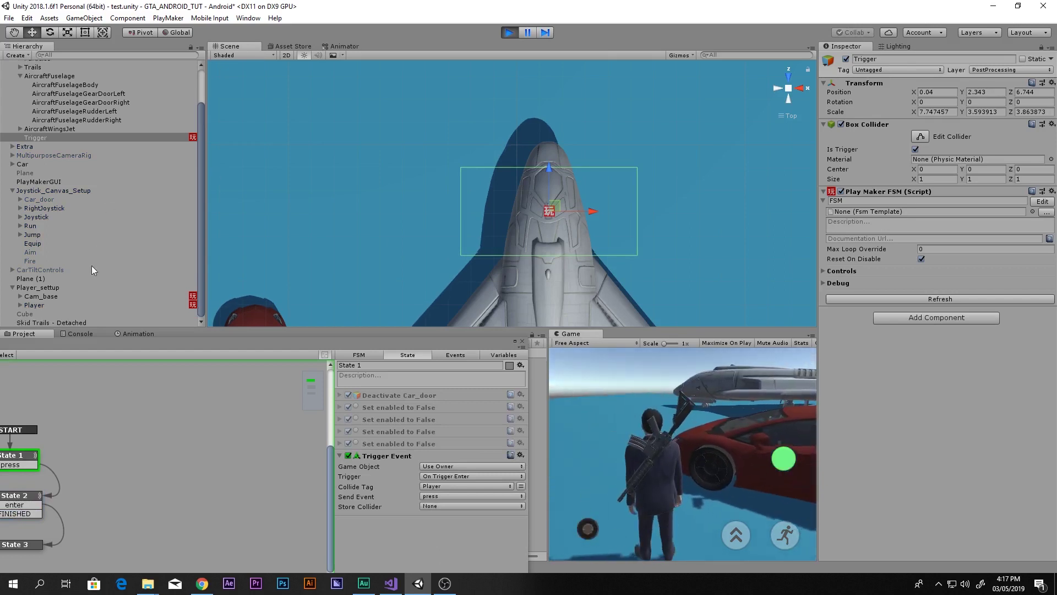
click(50, 296)
click(38, 304)
scroll(498, 249, down, 2)
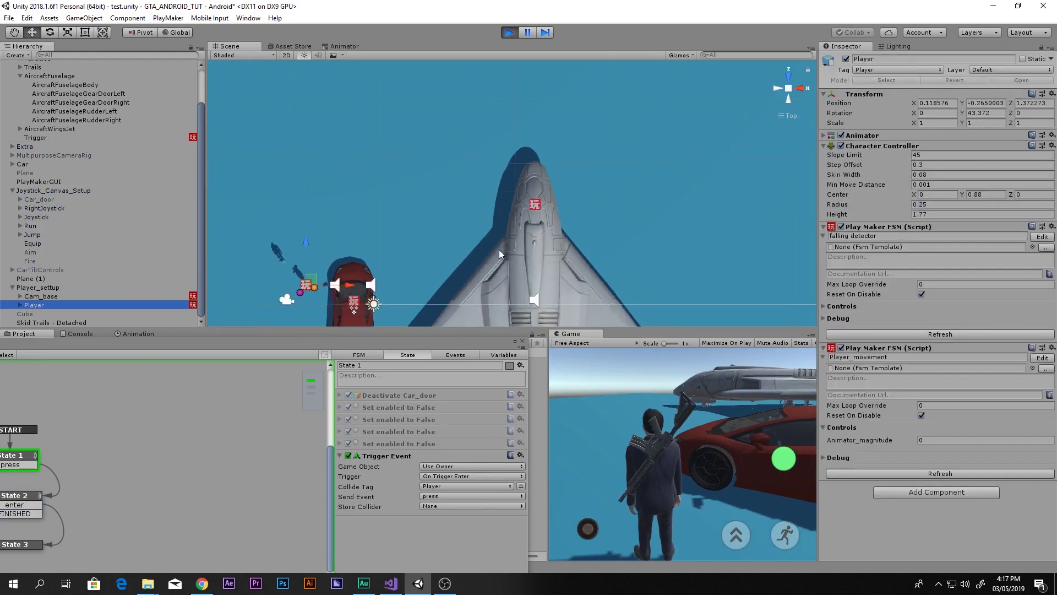
scroll(499, 249, down, 1)
click(64, 288)
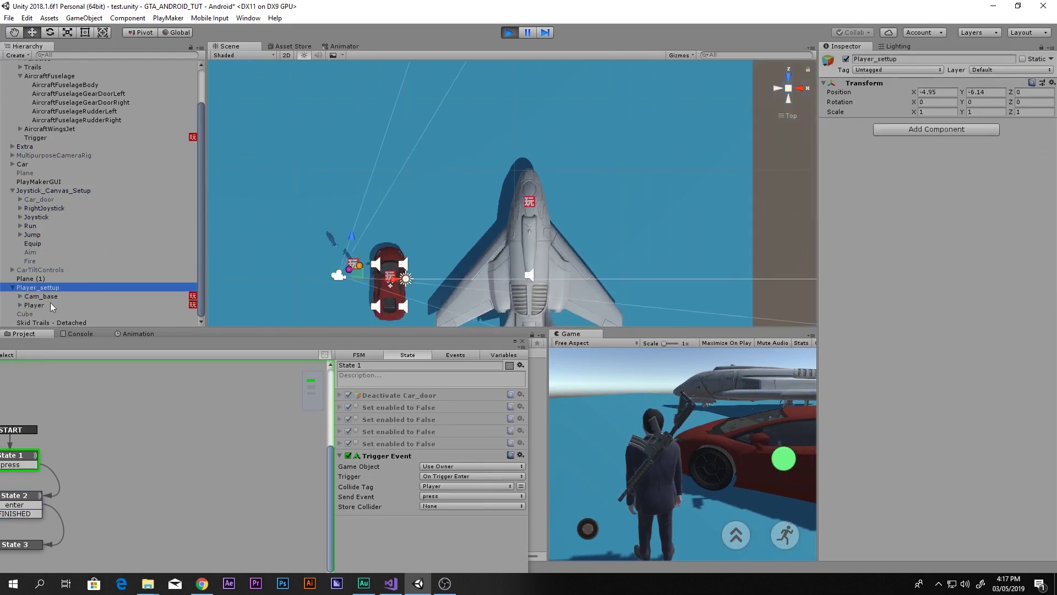
click(34, 305)
drag(339, 248, 472, 198)
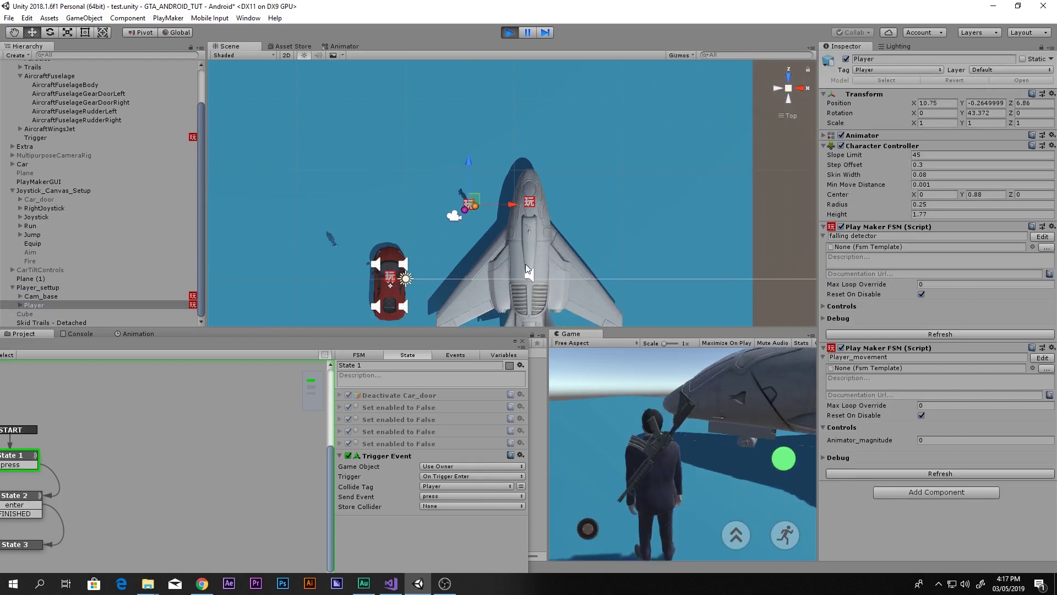
Walk the player into the cockpit's trigger box while watching the Trigger FSM's active state
click(35, 137)
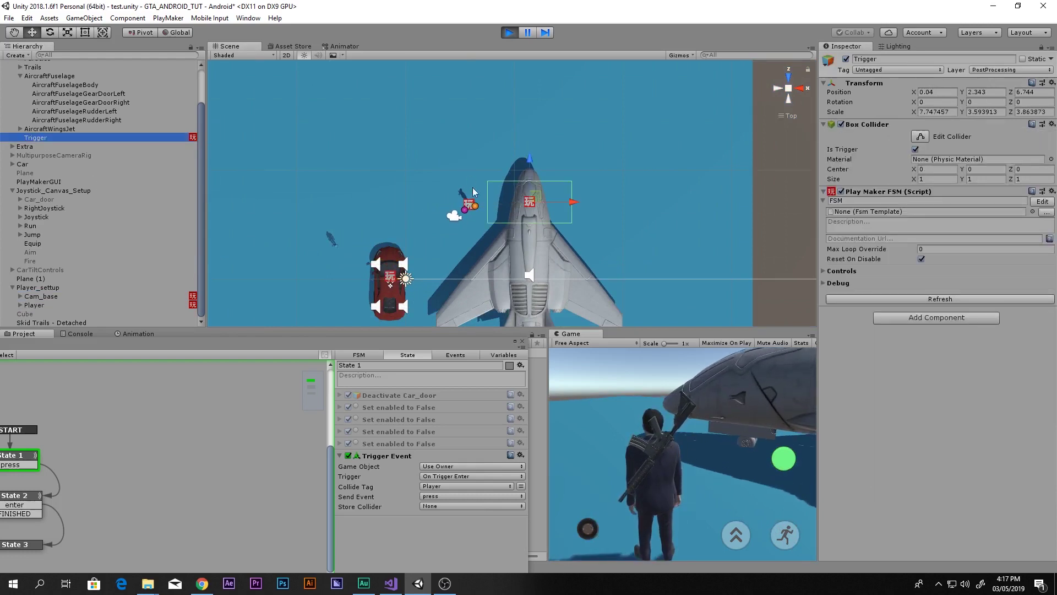
scroll(473, 192, up, 10)
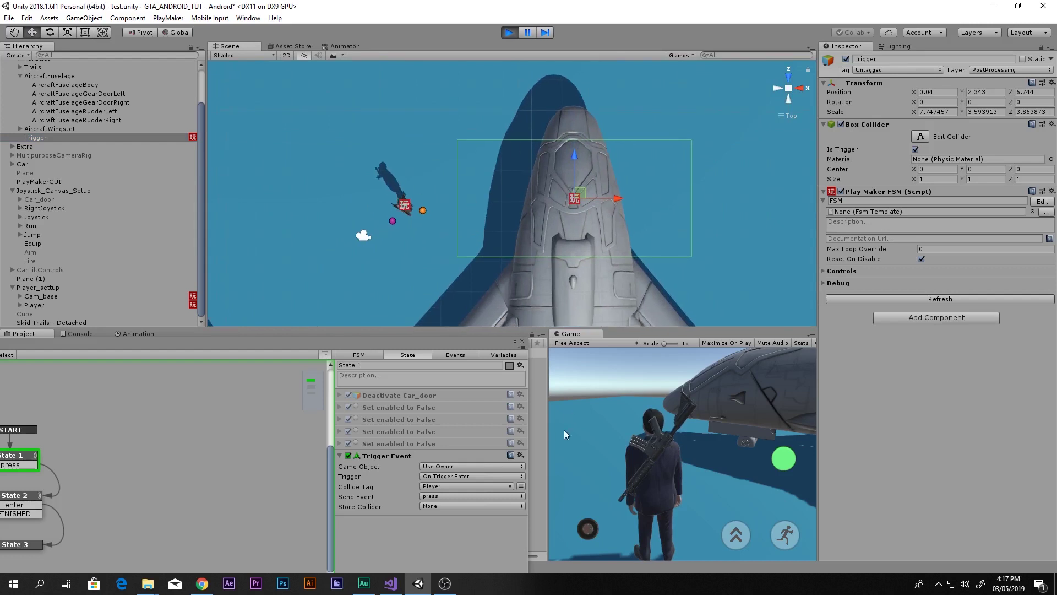
key(w)
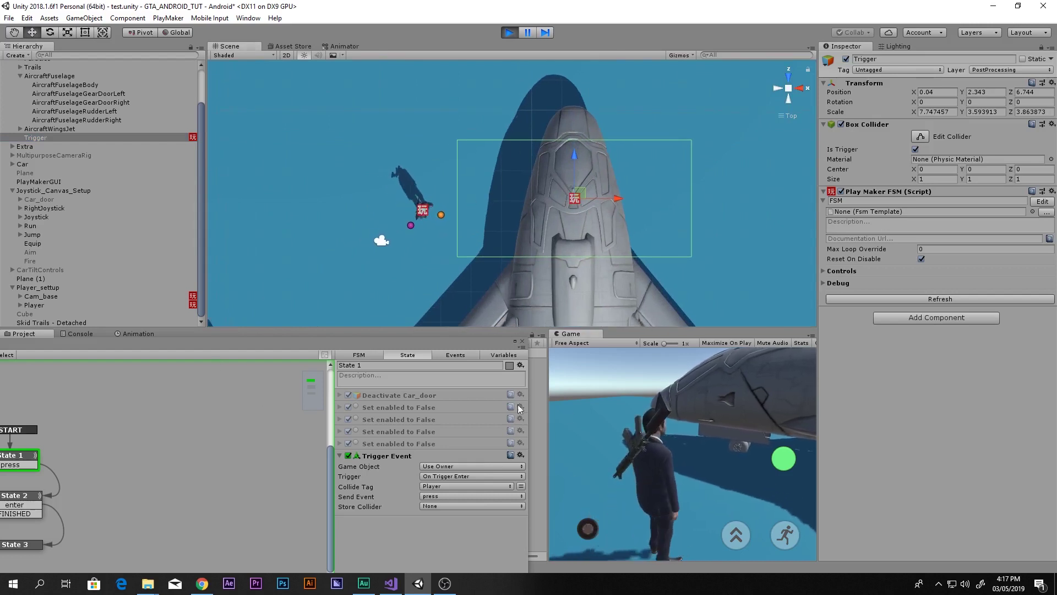
drag(528, 405, 281, 391)
drag(220, 345, 520, 385)
key(w)
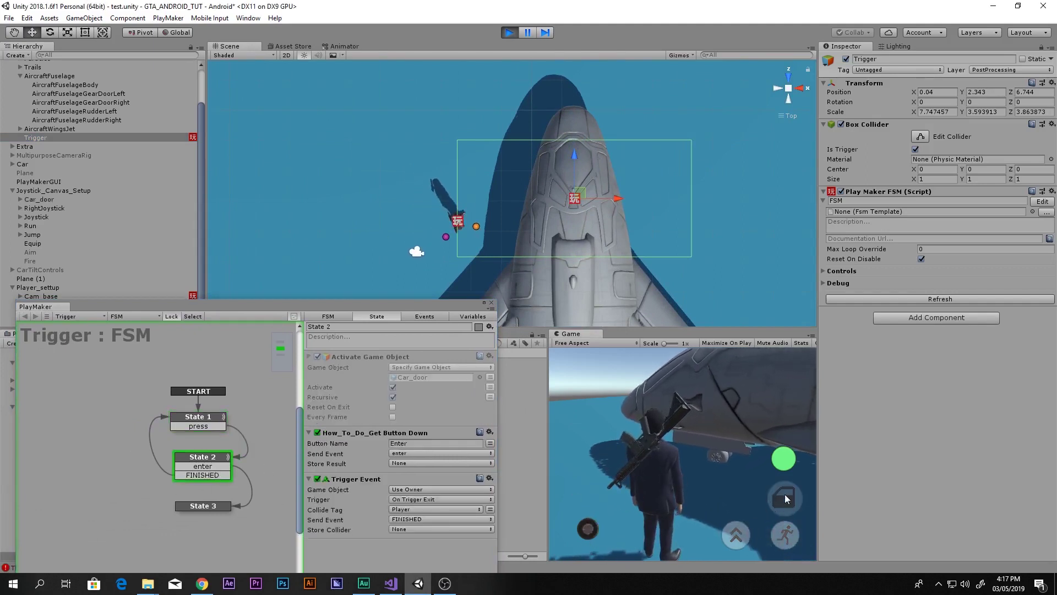
Test leaving and re-entering the trigger box and using the car door button, and end play mode
drag(588, 531, 550, 563)
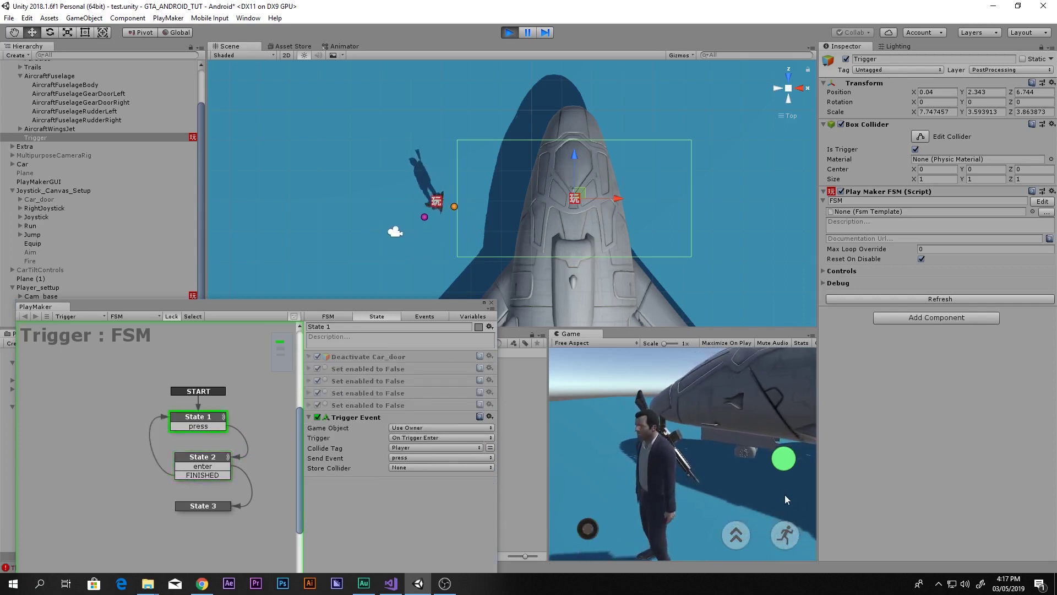
mouse_move(591, 530)
mouse_down()
mouse_move(633, 495)
mouse_move(601, 467)
mouse_move(587, 535)
mouse_up()
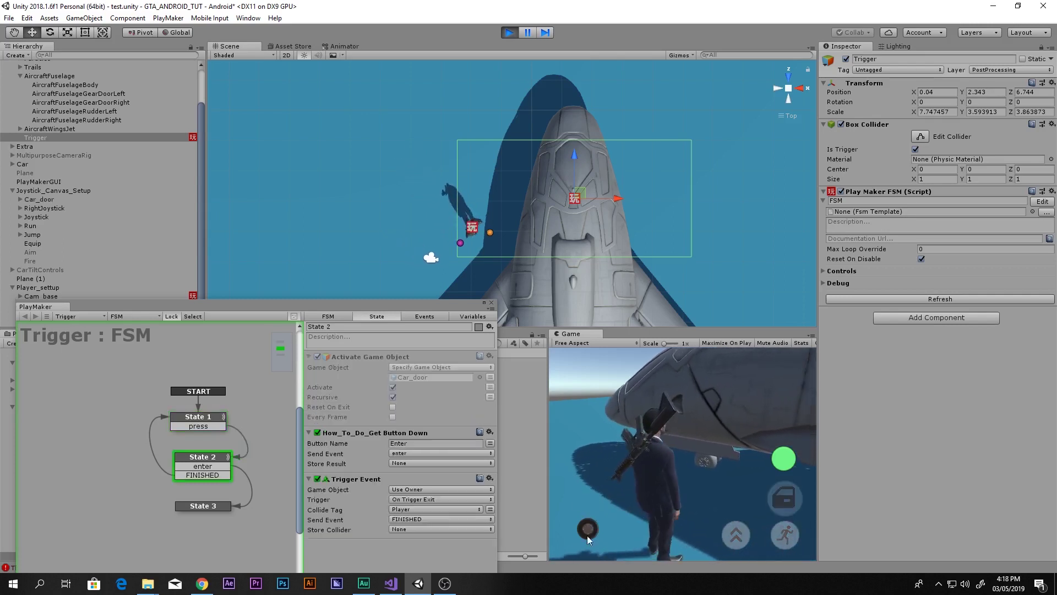
click(790, 494)
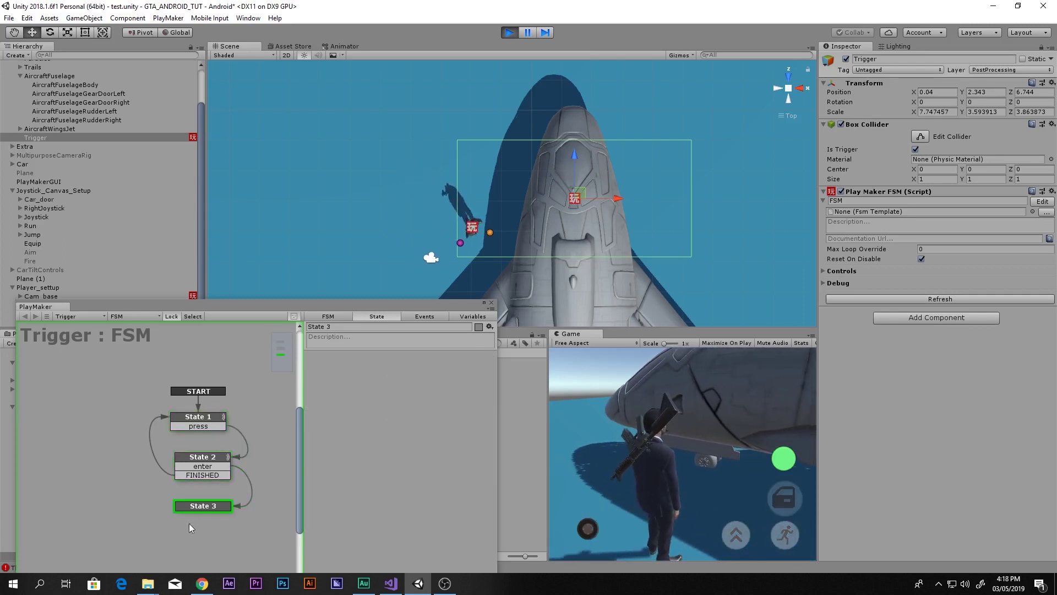
click(510, 32)
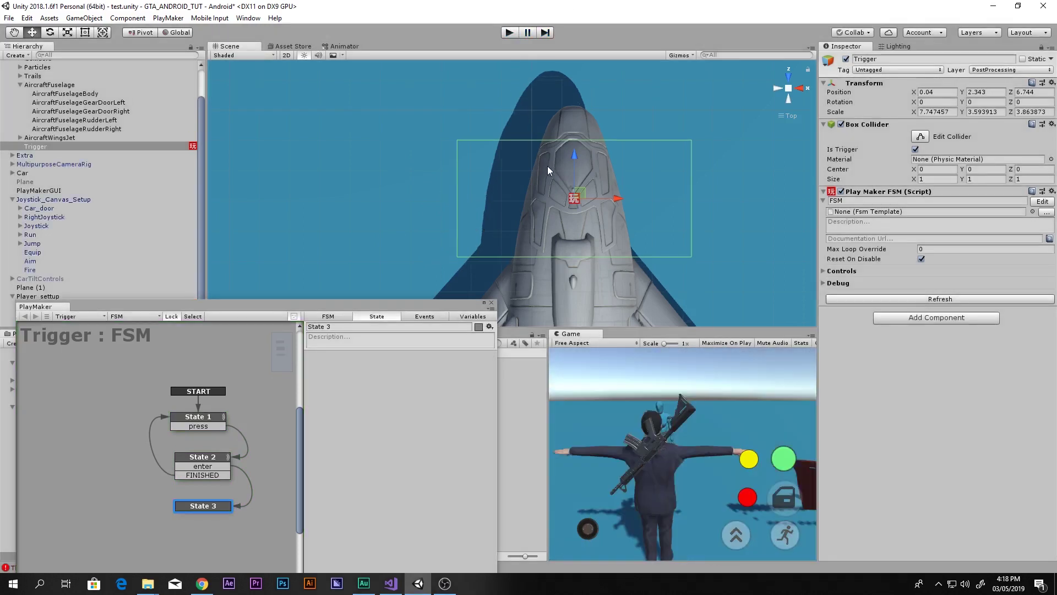
Move Cam_base and Player together beside the aircraft's cockpit, to about X 10.9, Z 6.73
scroll(549, 217, down, 5)
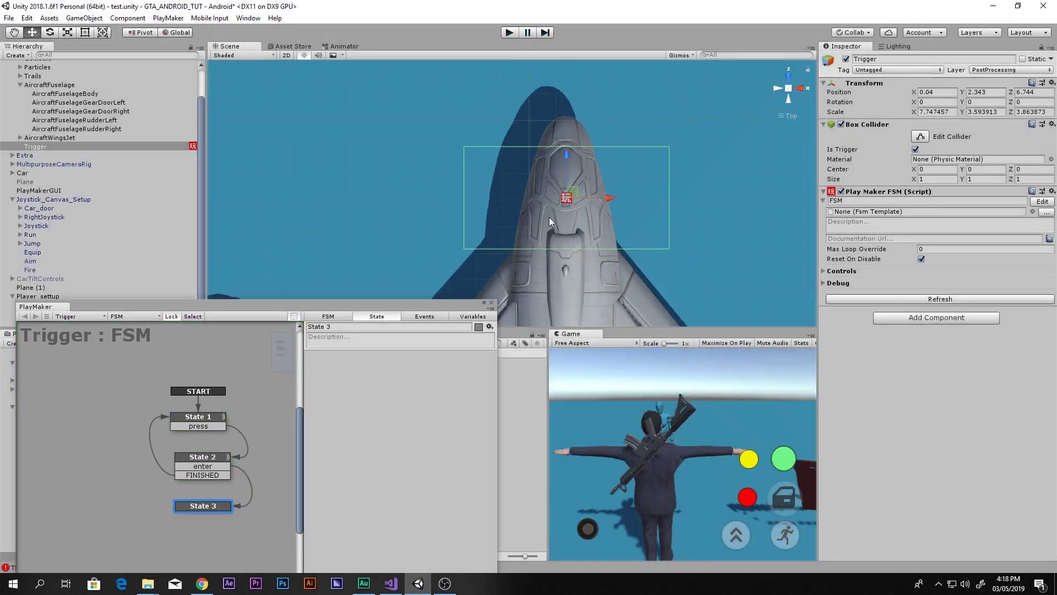
drag(86, 309, 80, 345)
click(47, 306)
shift+click(34, 313)
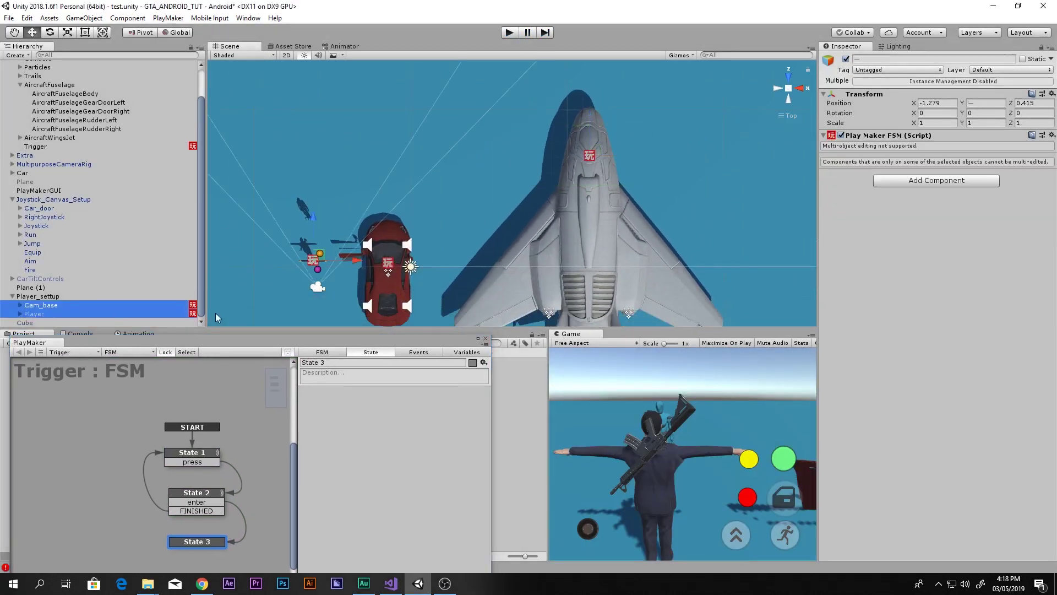
drag(319, 266, 511, 164)
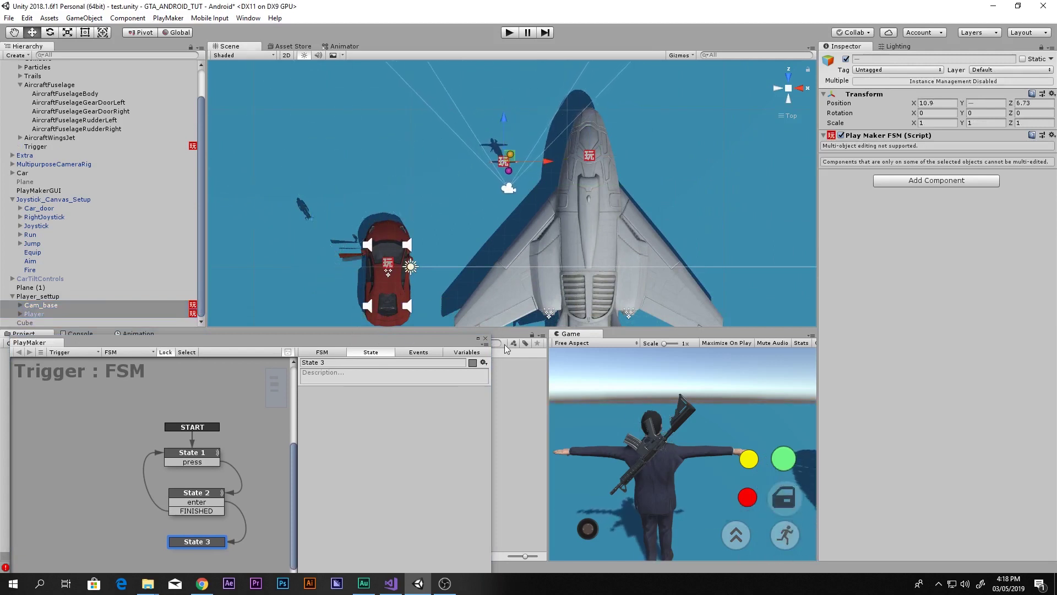
drag(484, 335, 698, 190)
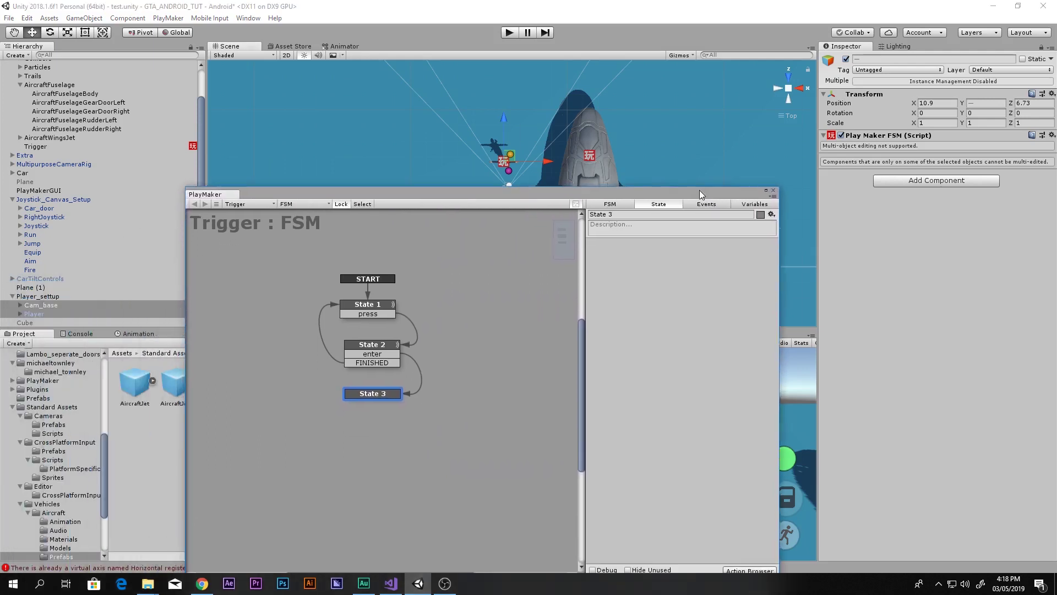
Copy the four Set Property actions that disable the AircraftJet scripts from State 1 into State 3 of the Trigger FSM
click(384, 305)
click(636, 254)
shift+click(636, 290)
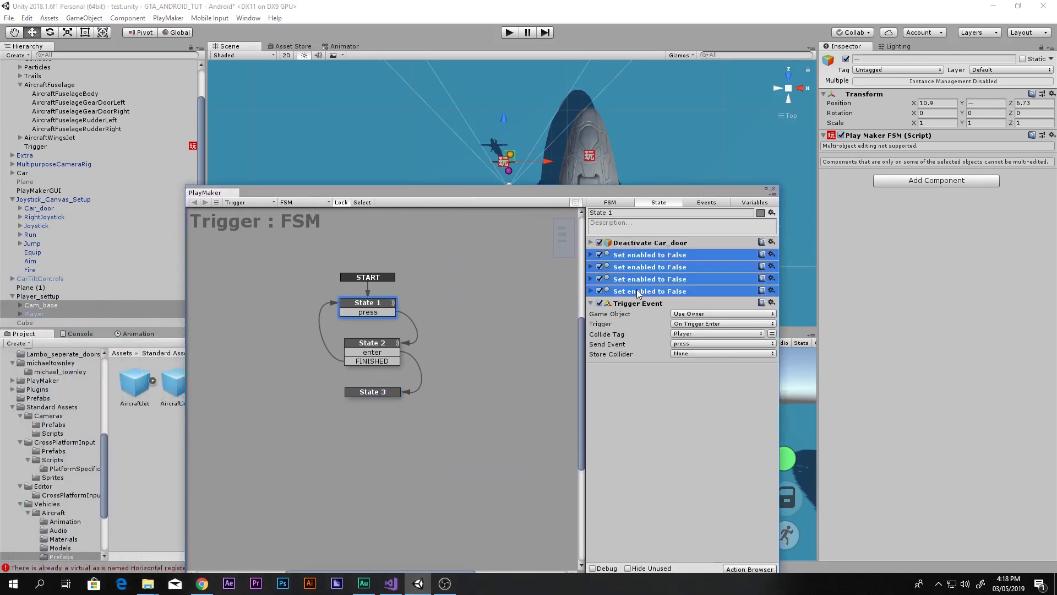
right_click(636, 290)
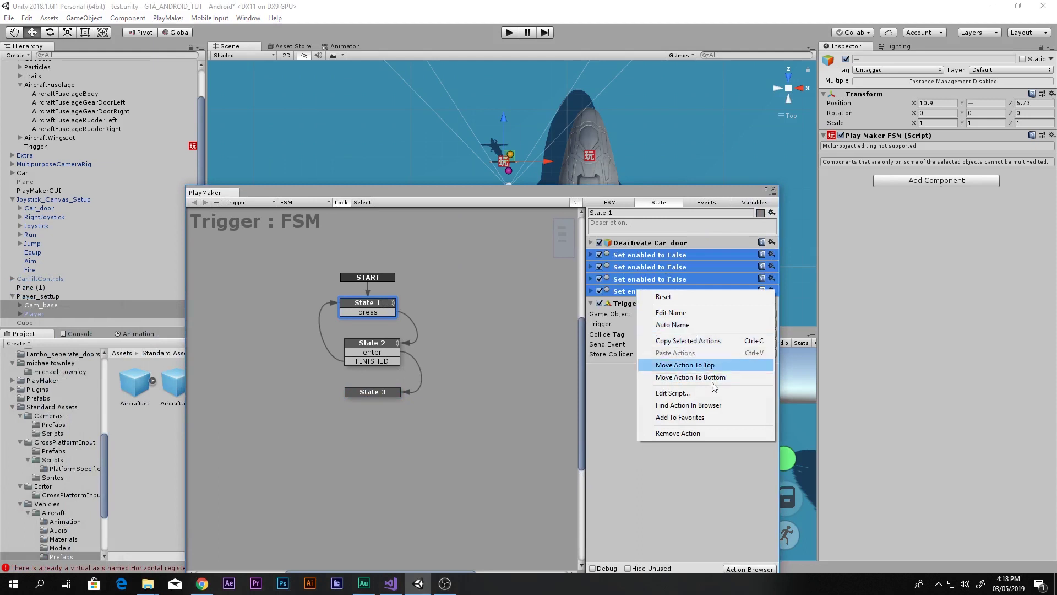
click(683, 341)
click(372, 391)
right_click(688, 359)
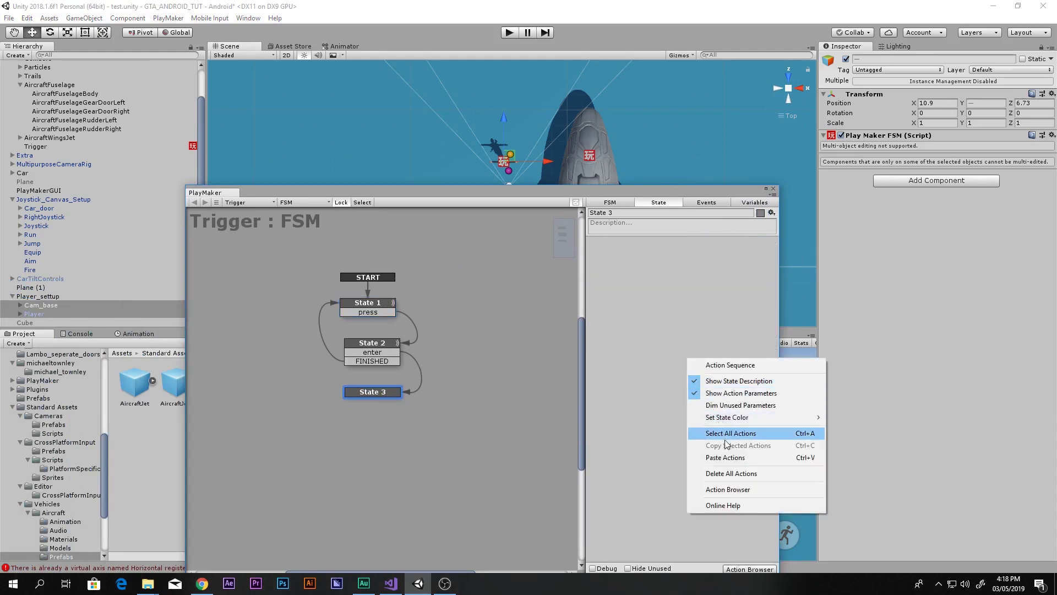
click(725, 457)
Turn on Set Value in all four of State 3's Set Property actions so the AircraftJet scripts are enabled, and collapse the actions
click(590, 242)
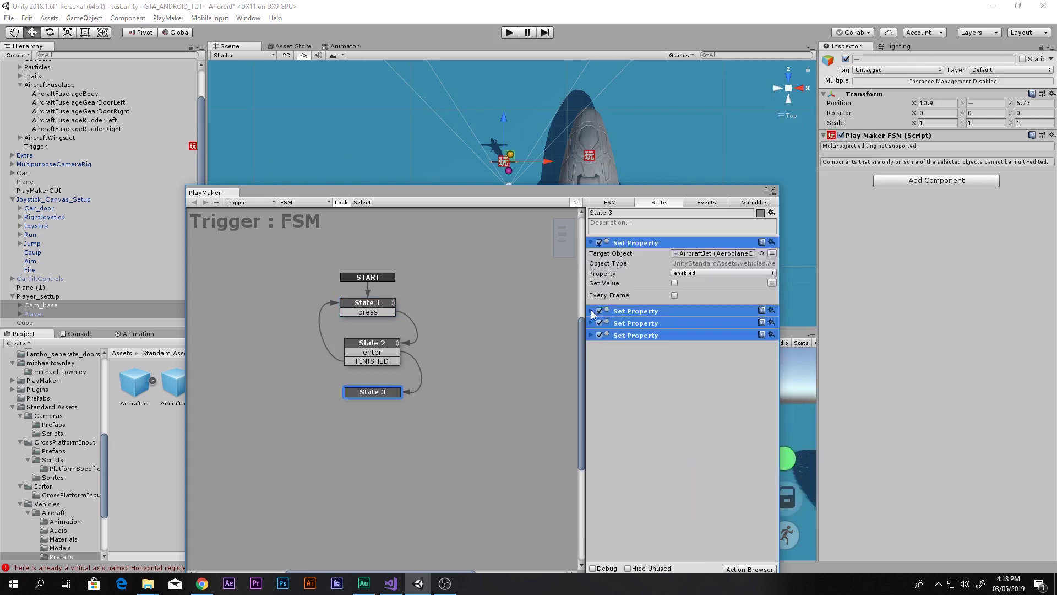
click(591, 311)
click(592, 379)
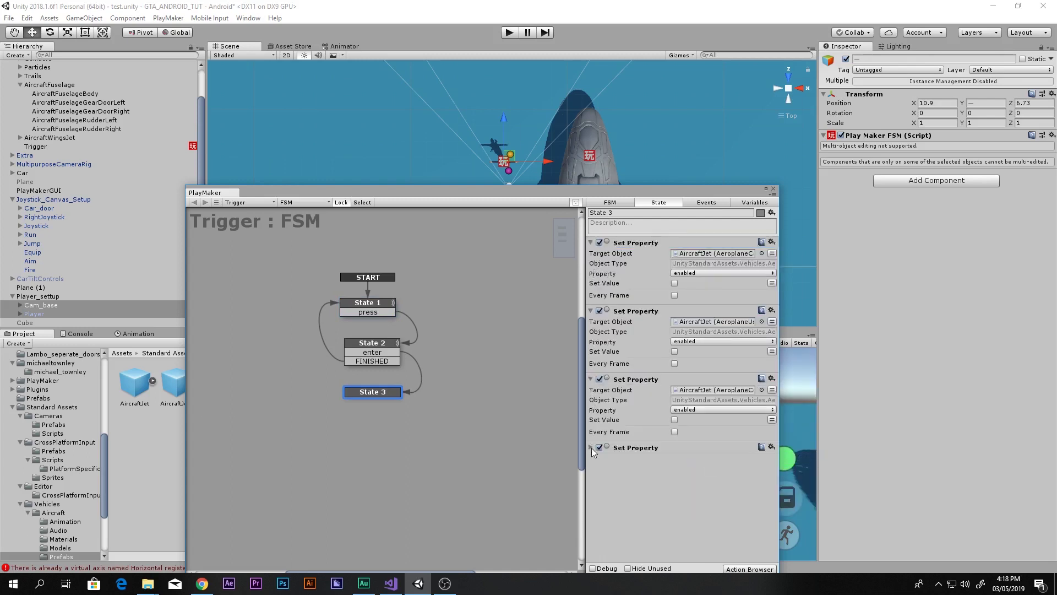
click(591, 447)
click(675, 283)
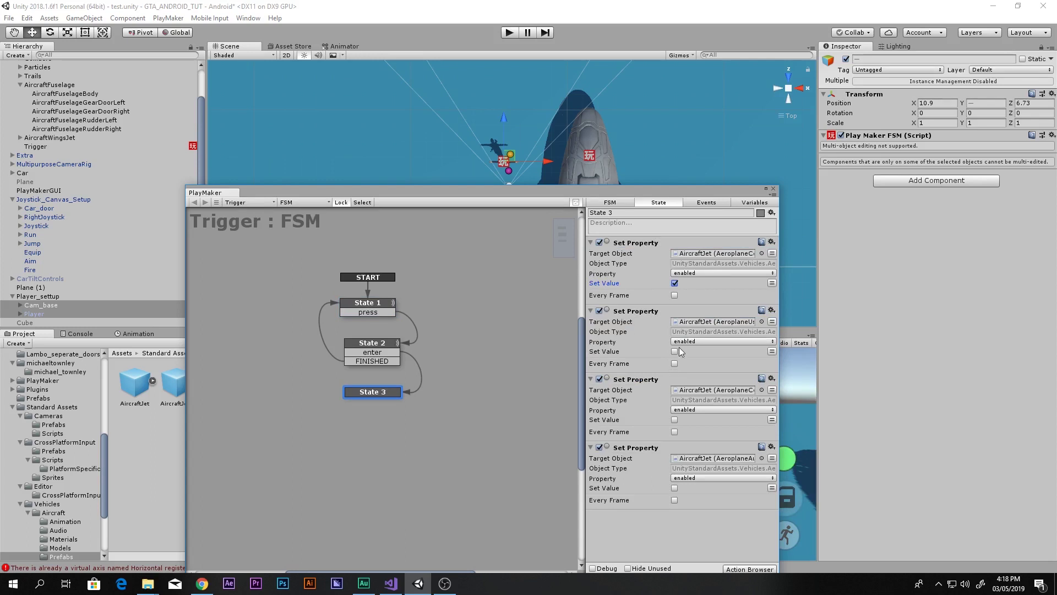
click(675, 351)
click(675, 420)
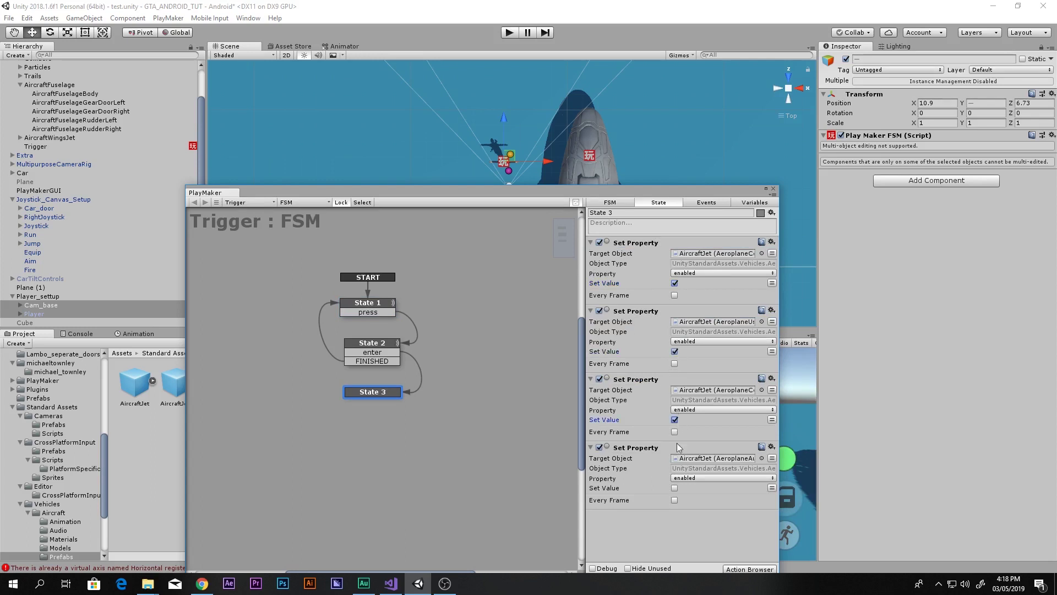
click(674, 489)
click(592, 242)
click(591, 254)
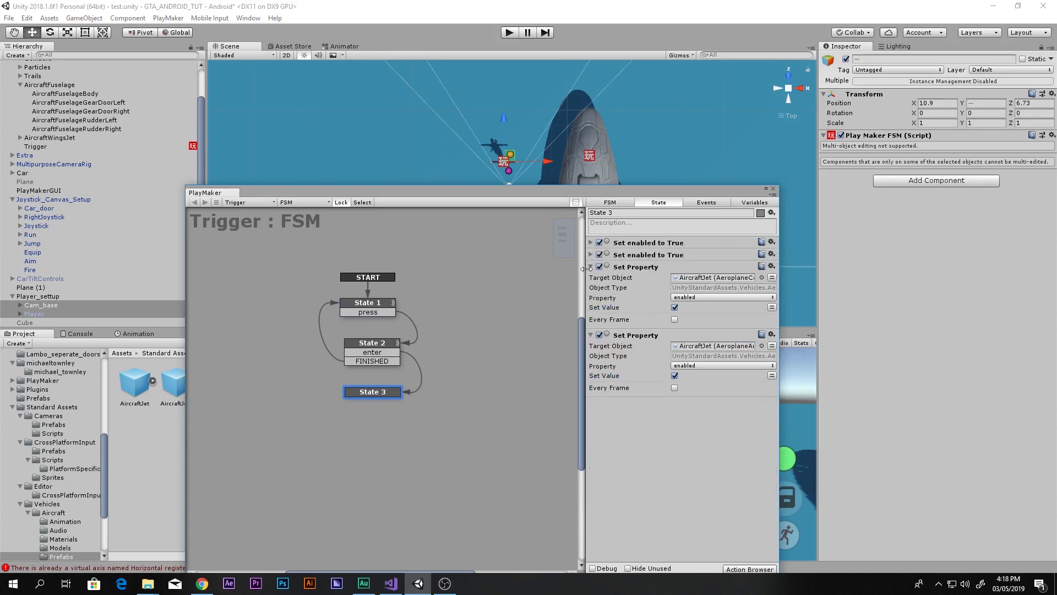
click(591, 267)
click(591, 278)
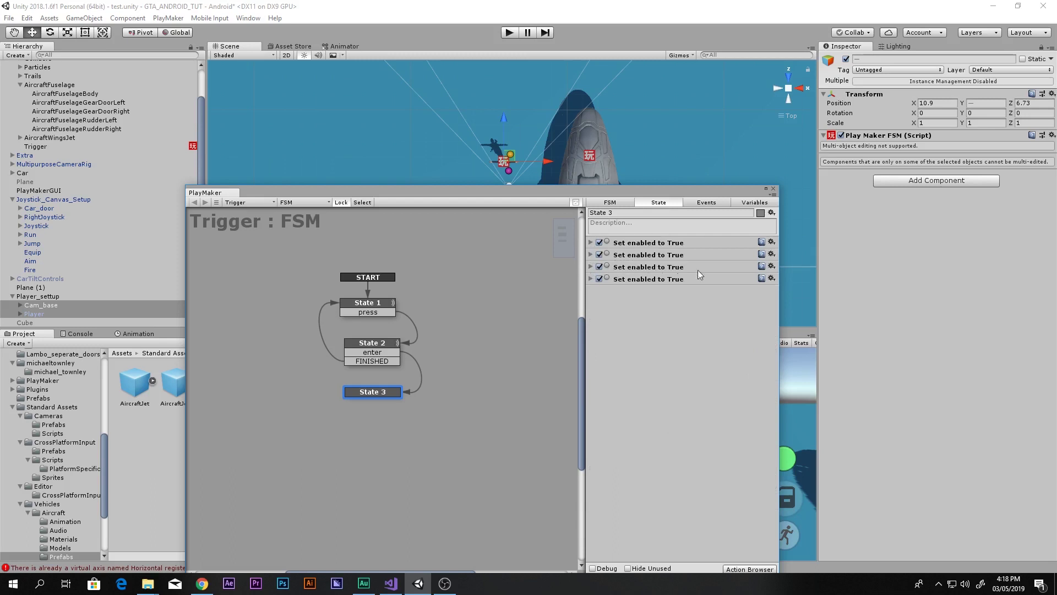
Compare the actions of State 1 and State 3 in the Trigger FSM and close the PlayMaker editor
click(388, 302)
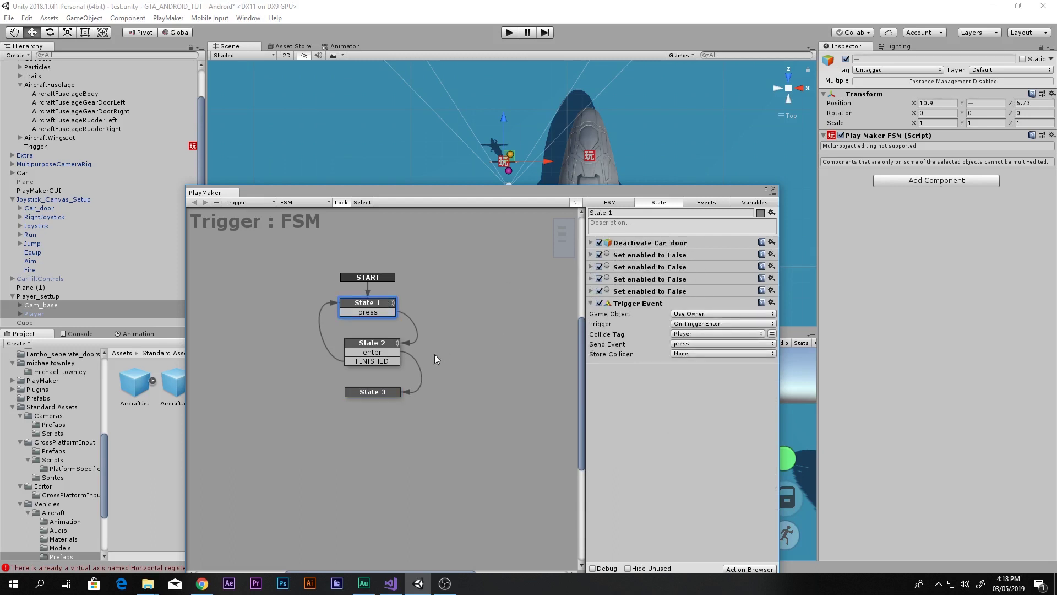
click(381, 392)
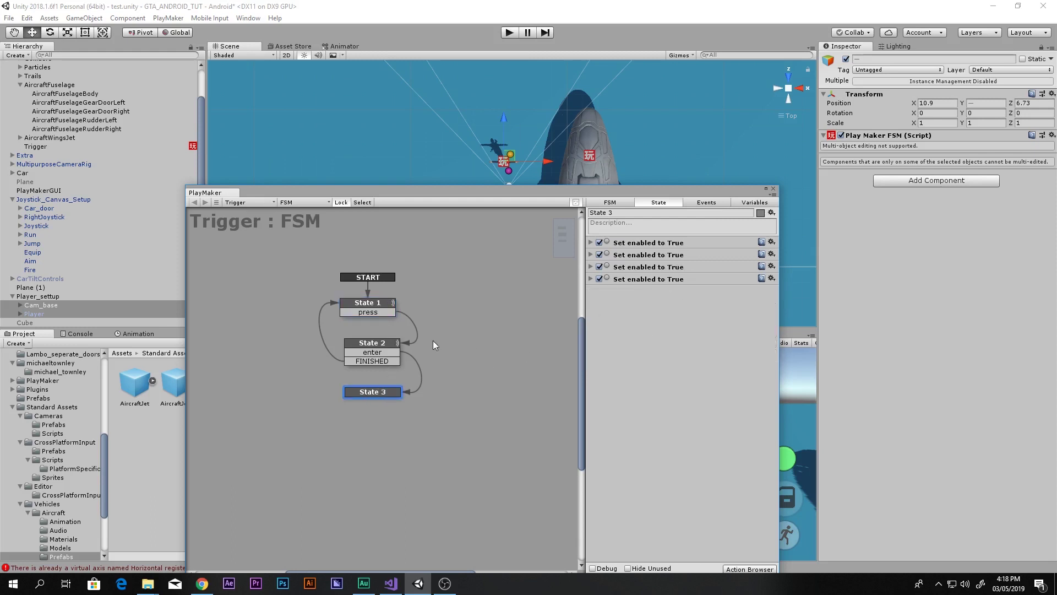
drag(484, 197, 485, 235)
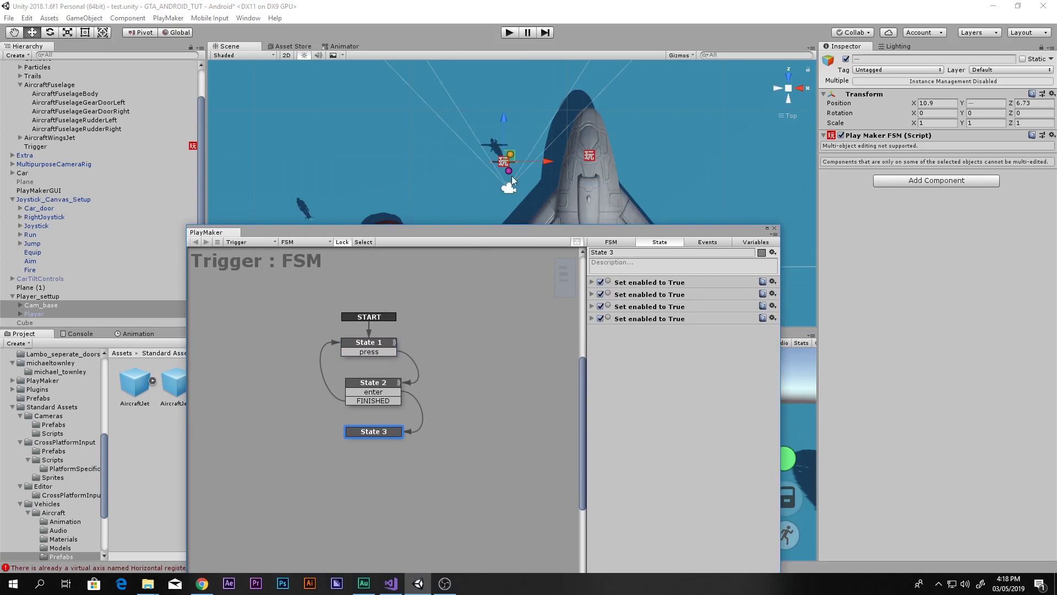
click(774, 228)
Test the scene in play mode by walking the player towards the cockpit and using the car door button
key(ctrl+p)
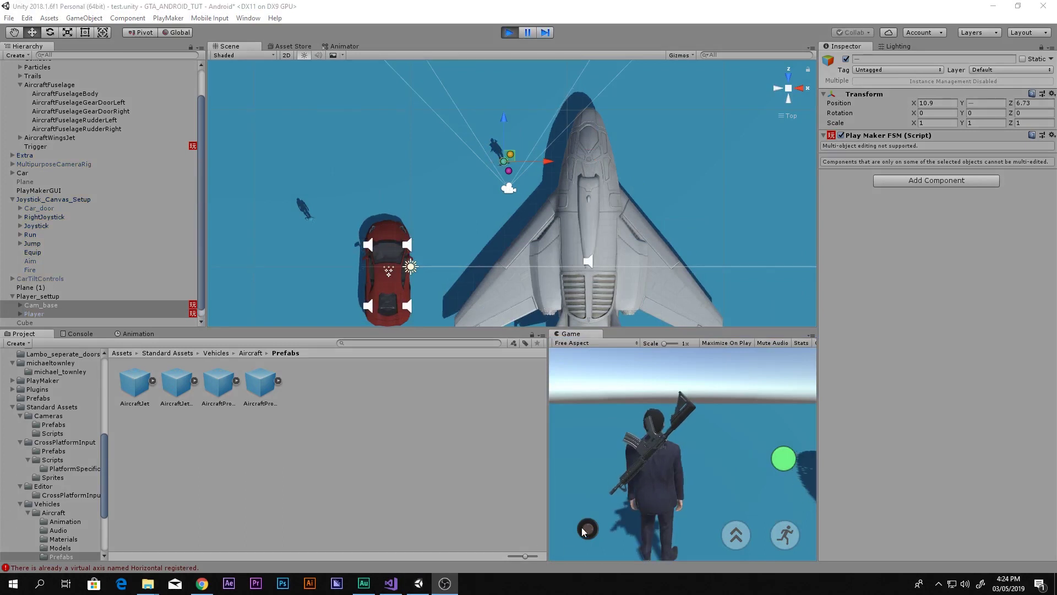
drag(582, 529, 640, 542)
click(793, 501)
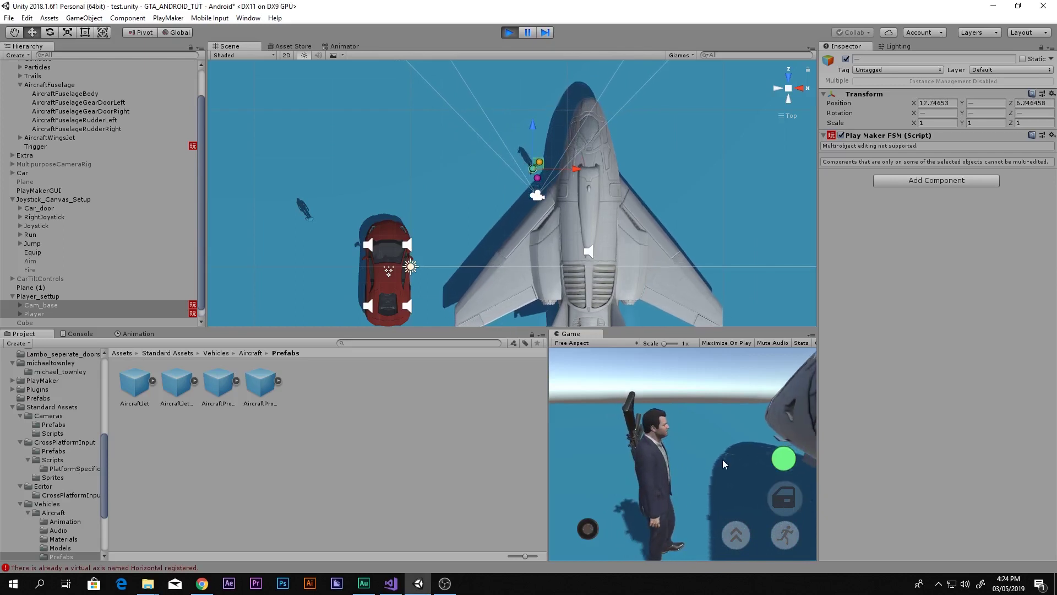
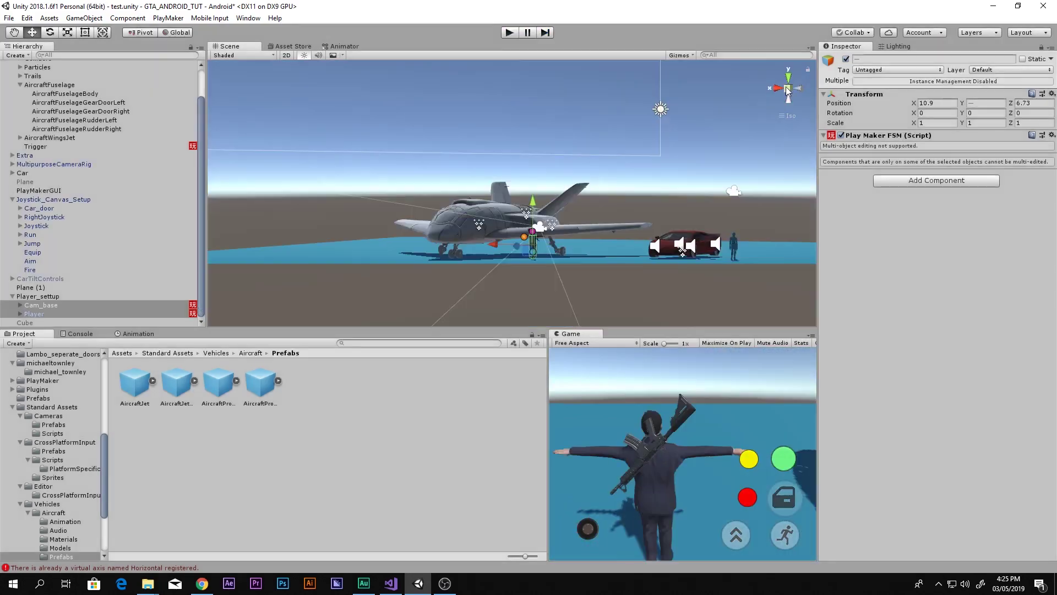
Examine the layout of the aircraft, player and car in the scene from directly above
click(787, 89)
scroll(546, 313, up, 3)
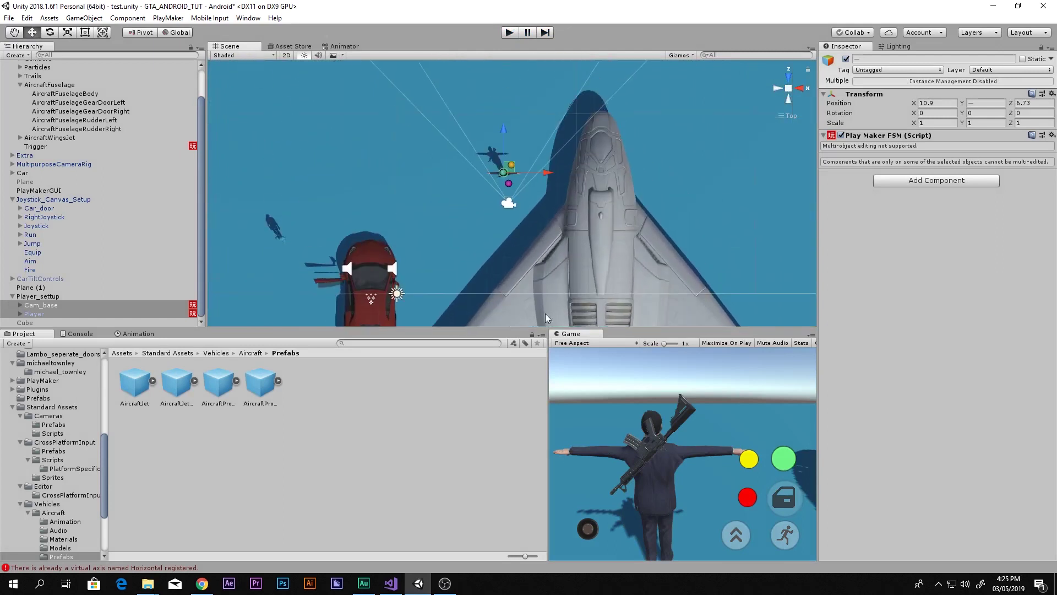
scroll(511, 165, up, 2)
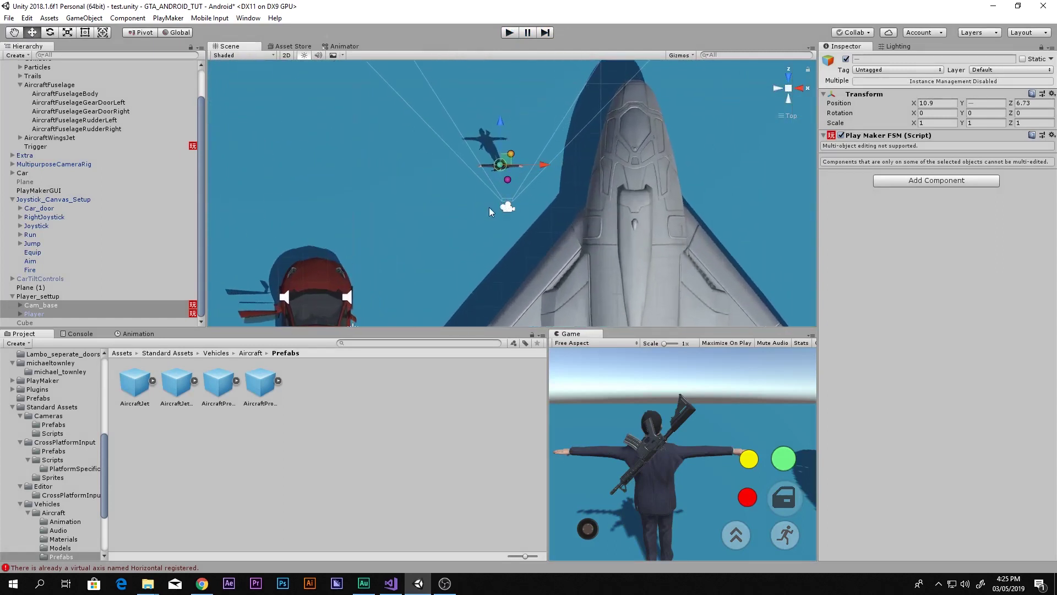
scroll(493, 210, down, 2)
middle_drag(496, 211, 516, 139)
middle_drag(464, 212, 506, 166)
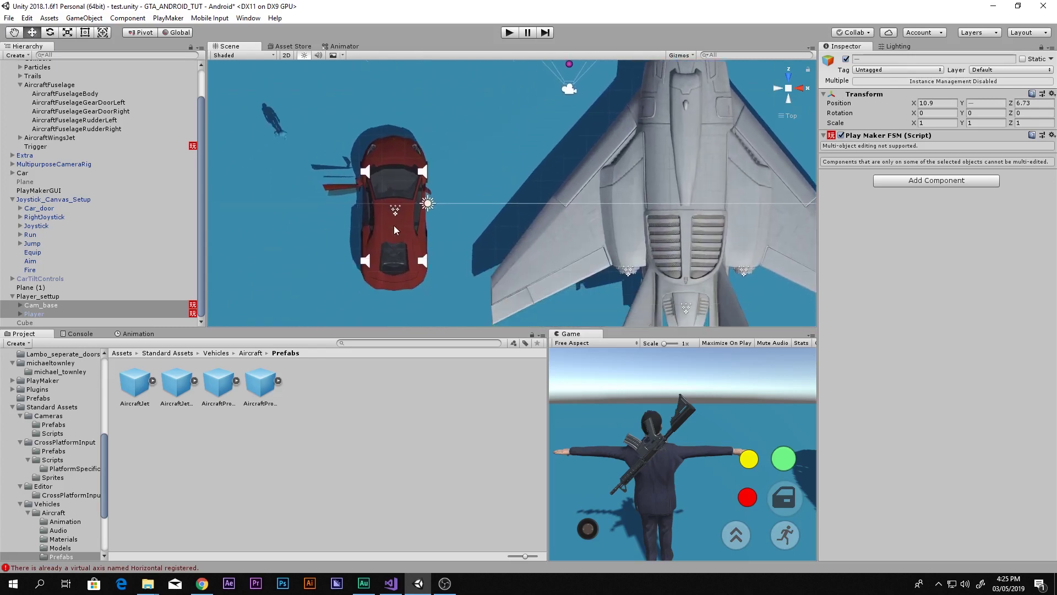
scroll(394, 230, down, 1)
middle_drag(394, 230, 332, 219)
scroll(386, 209, down, 2)
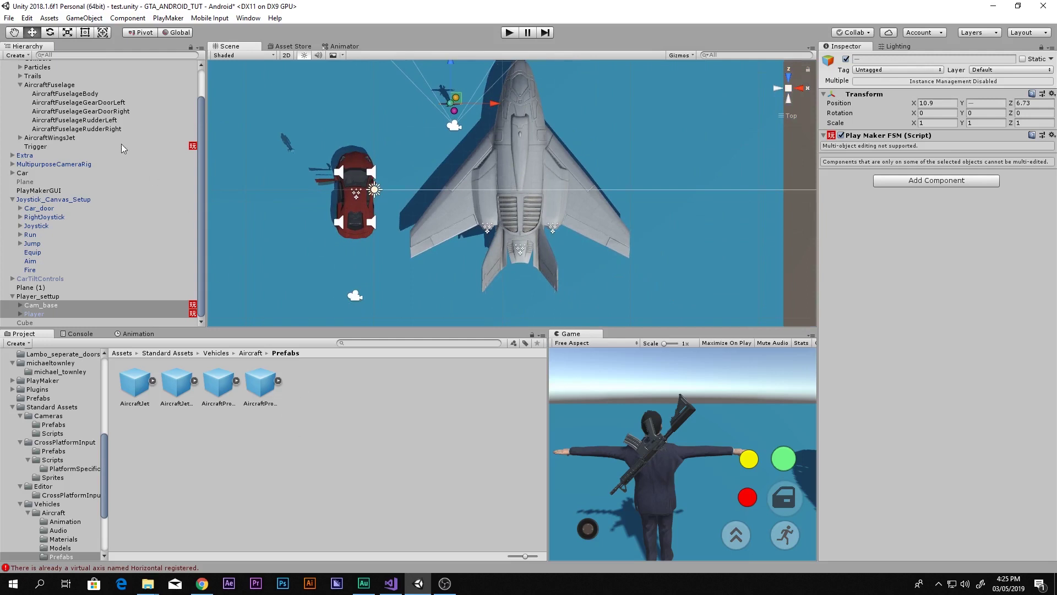
Go back up to the Standard Assets folder and look through the standard packages available for import
click(342, 429)
key(BackSpace)
key(BackSpace)
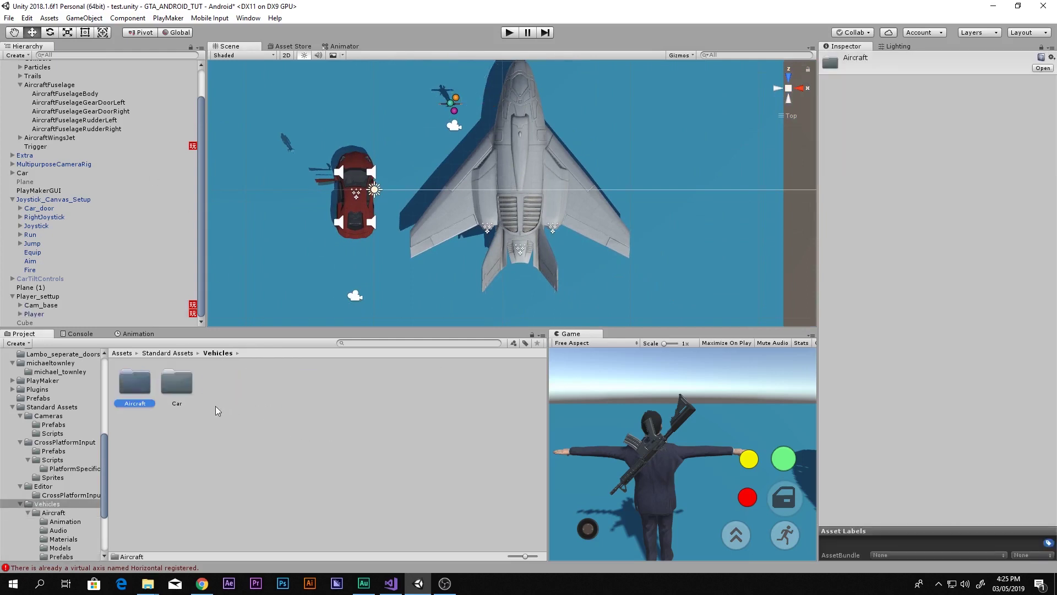
key(BackSpace)
click(148, 387)
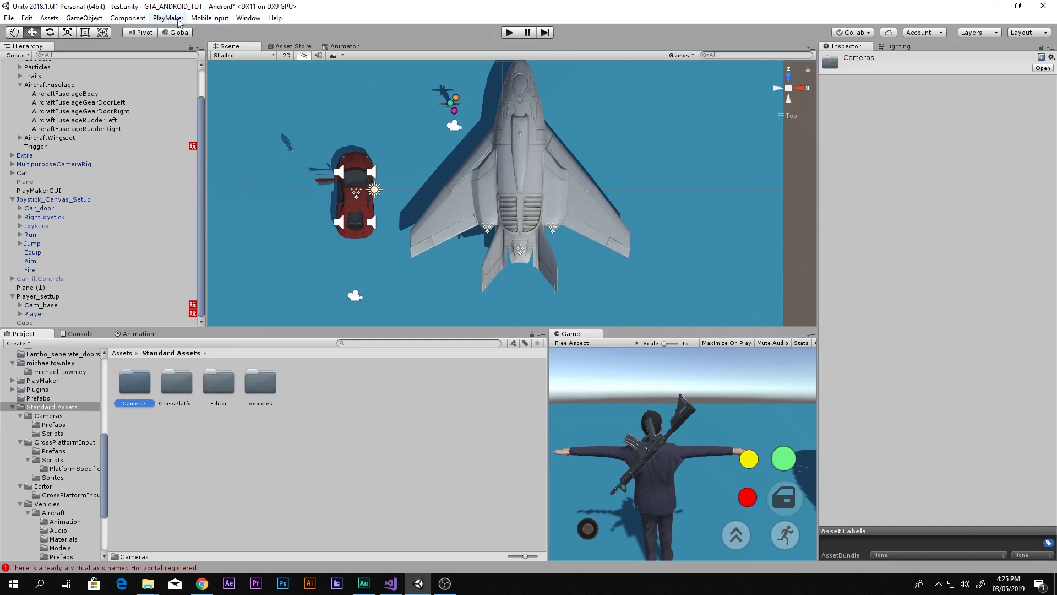
click(49, 18)
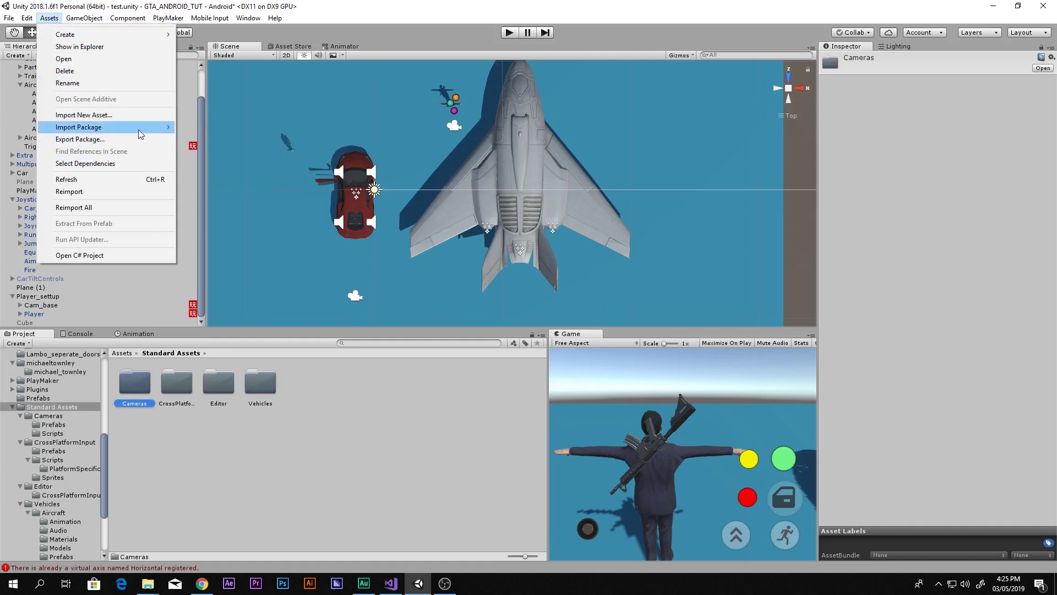
mouse_move(138, 130)
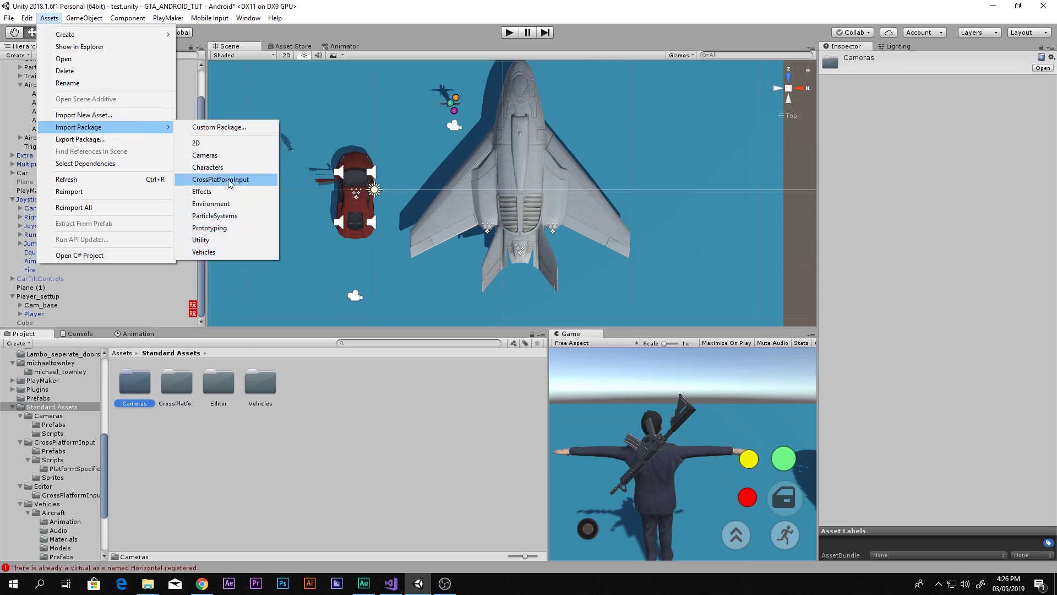
click(192, 378)
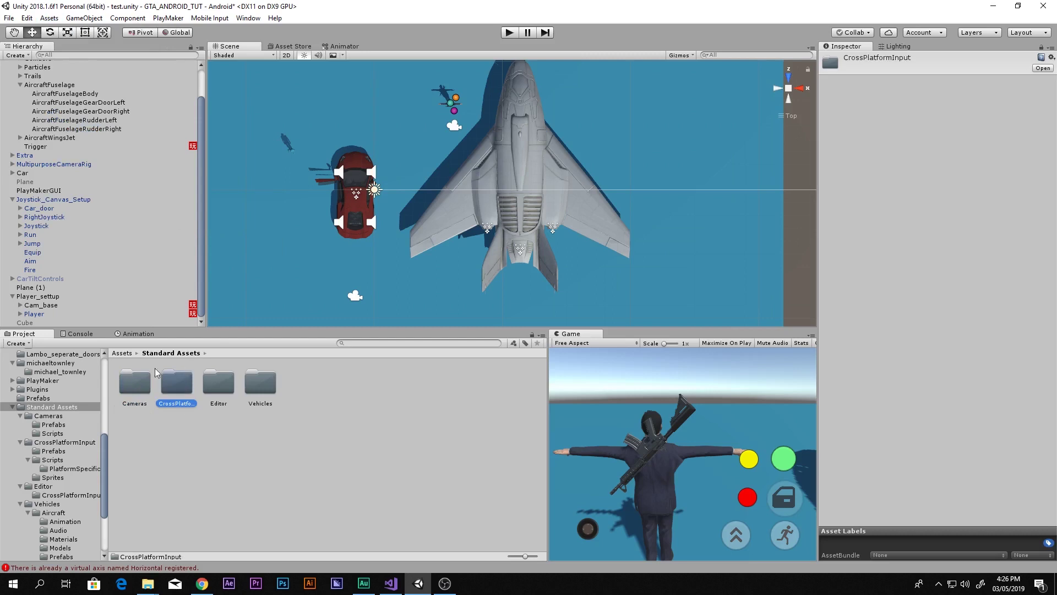
Place the MultipurposeCameraRig prefab from the Cameras folder at the aircraft's tail and enable its Protect Camera From Wall Clip script
double_click(135, 387)
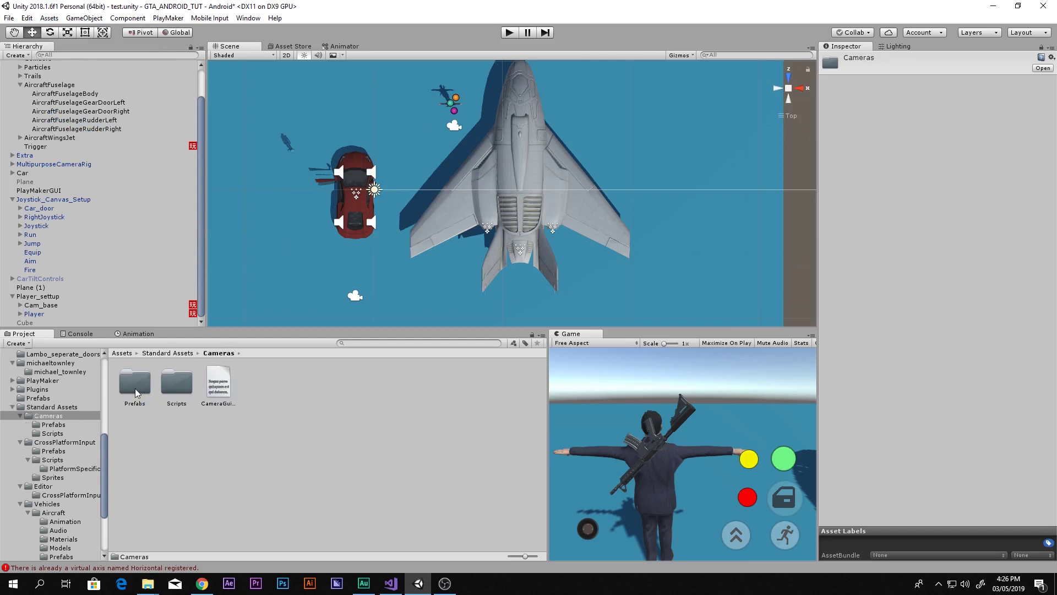
click(135, 389)
double_click(134, 388)
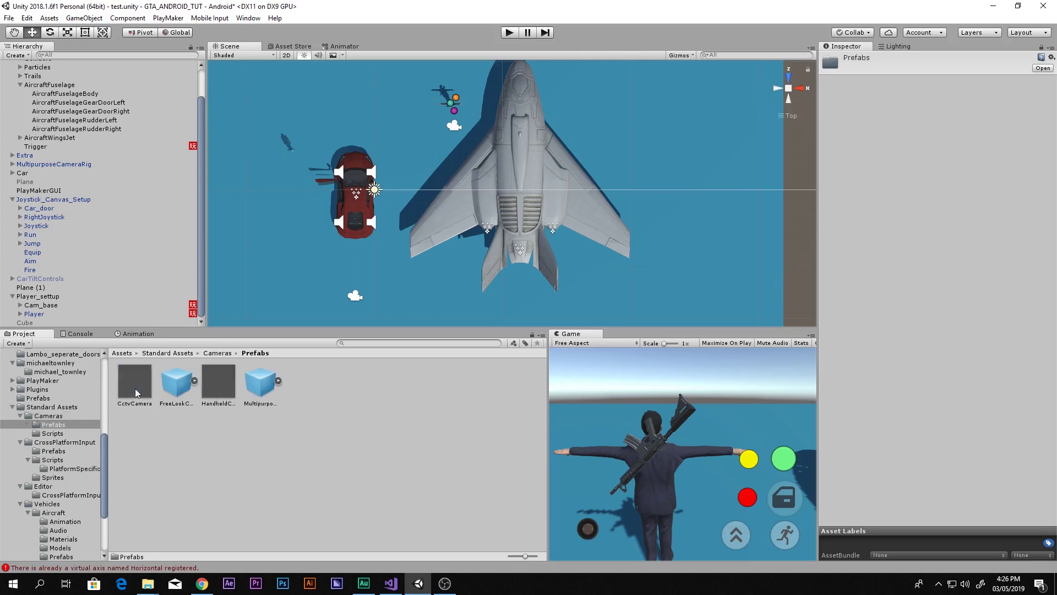
click(261, 407)
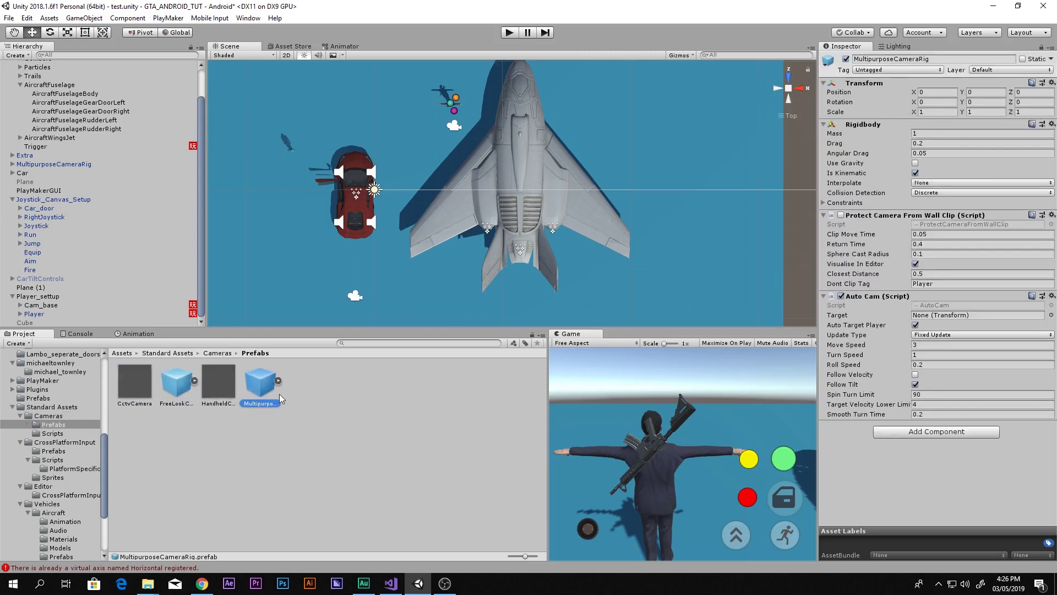
scroll(419, 262, down, 3)
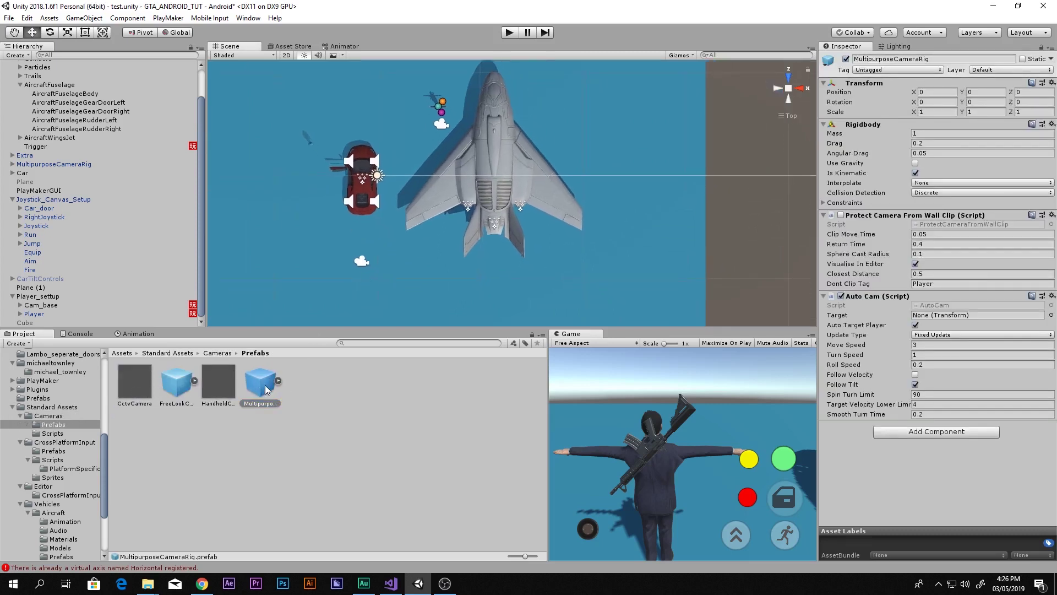
drag(266, 389, 494, 228)
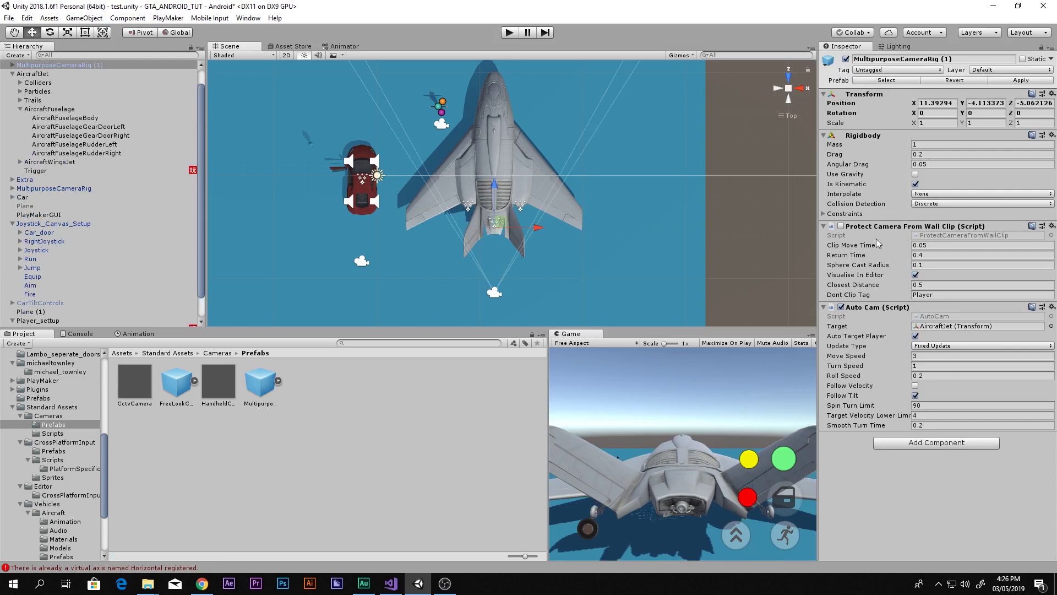
click(841, 225)
scroll(541, 239, down, 3)
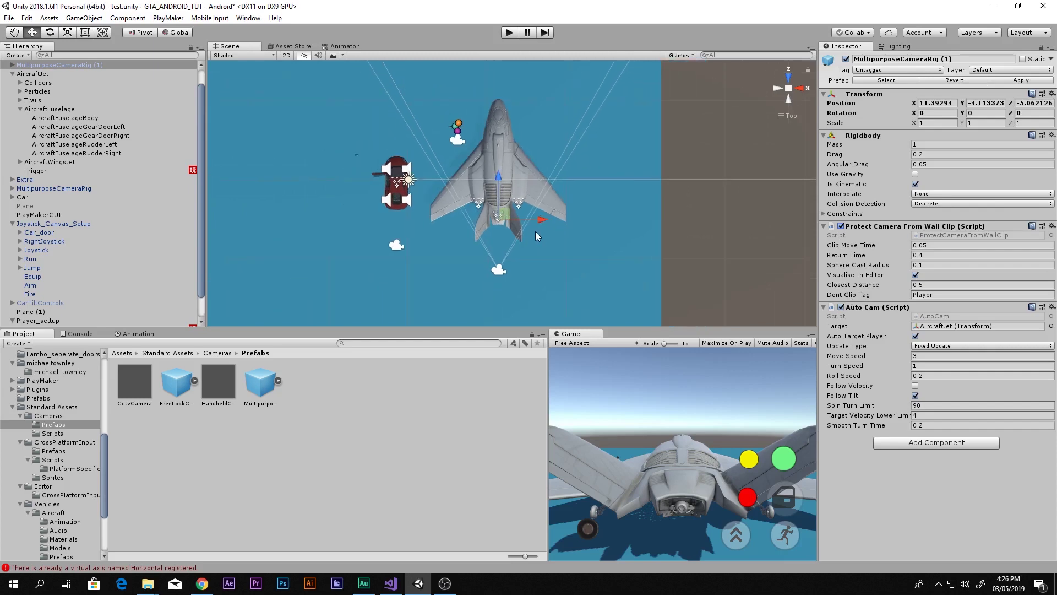
Move the MainCamera inside MultipurposeCameraRig (1) farther behind the aircraft, to about Z -7.03
click(18, 75)
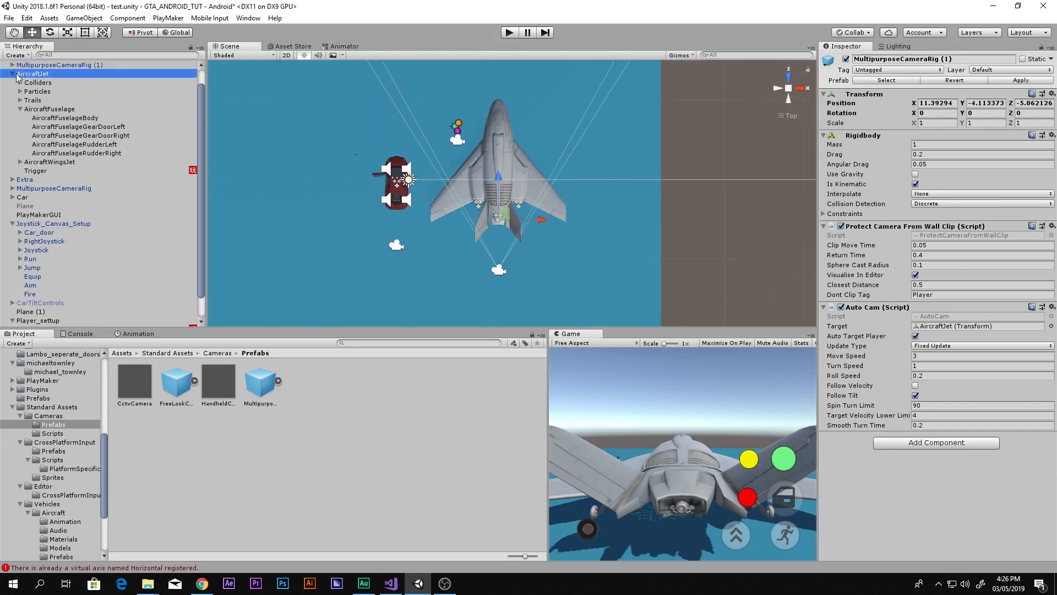
click(14, 74)
click(33, 82)
key(Right)
key(Right)
key(Right)
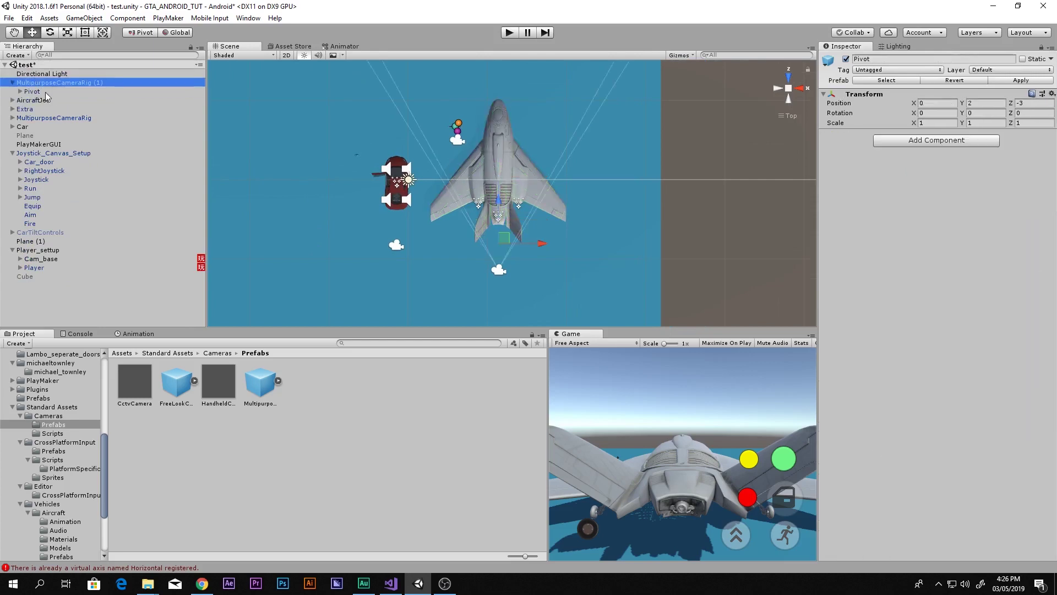
click(58, 101)
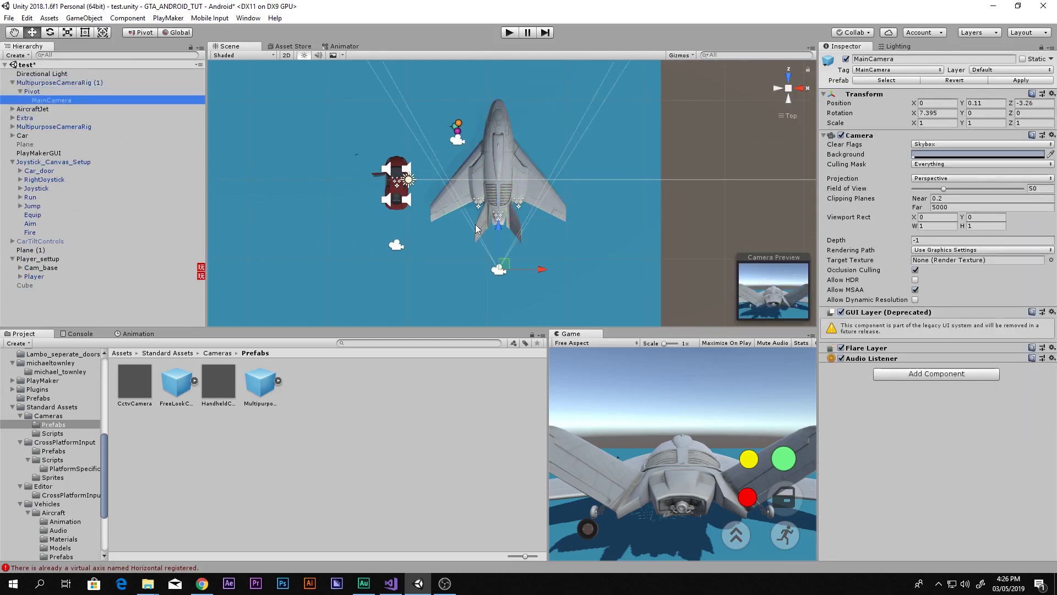
drag(502, 226, 502, 256)
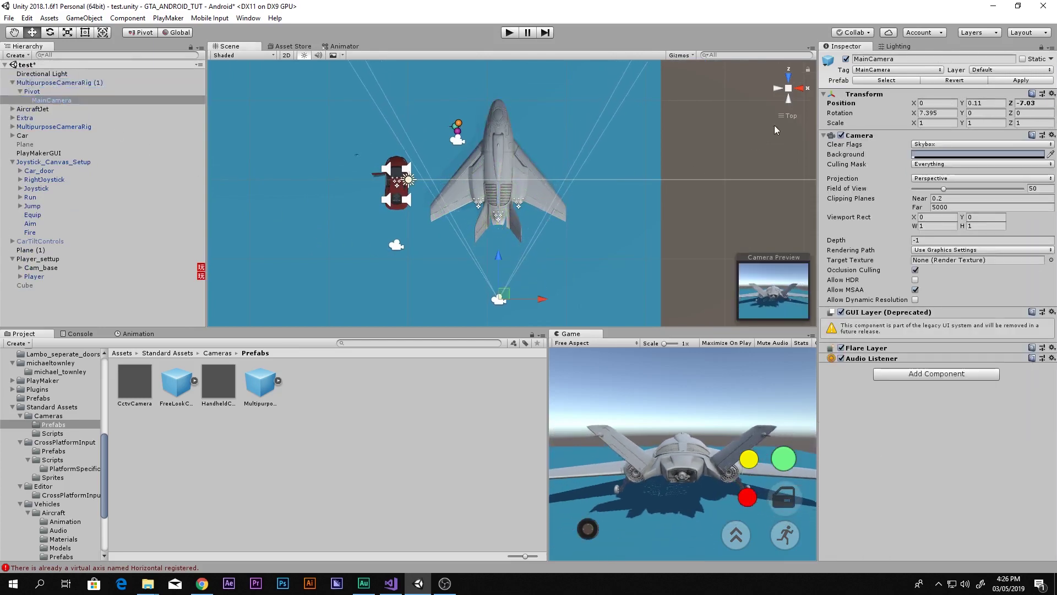
Raise the rig's MainCamera to about Y 3.18 and tilt it down to about 17.08 on X, working from the side view
click(800, 89)
drag(402, 134, 411, 114)
key(ctrl+z)
key(e)
key(w)
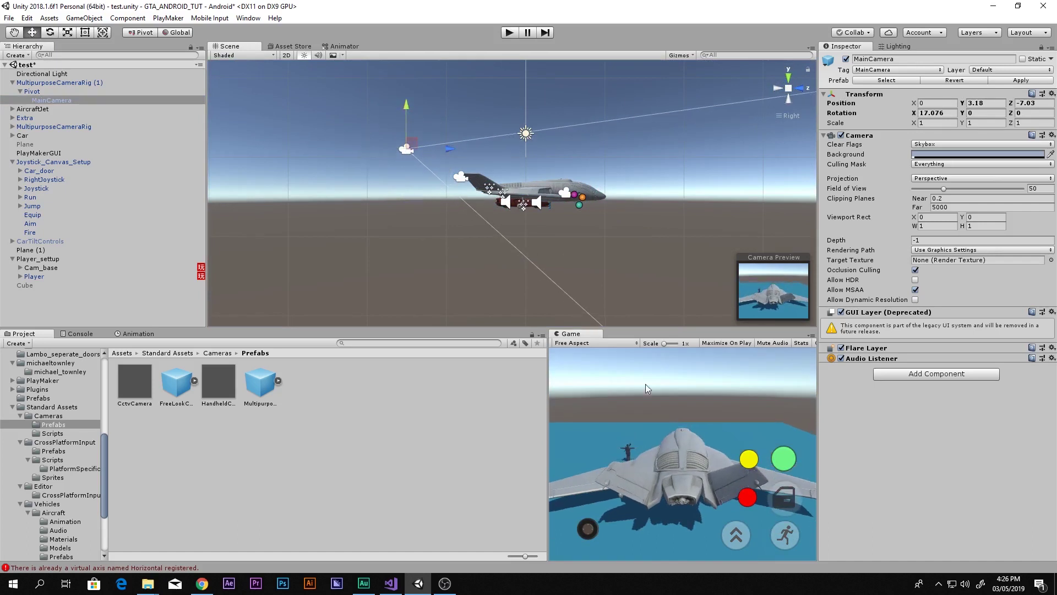
Preview the follow camera's view in the enlarged game view and look at the aircraft from the top
key(shift+space)
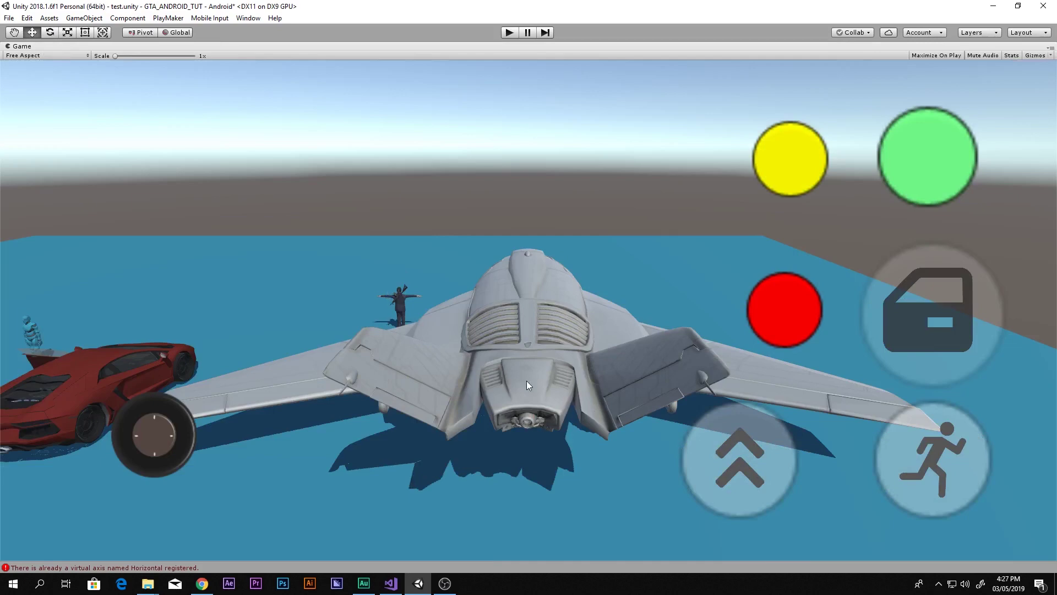
key(shift+space)
click(789, 78)
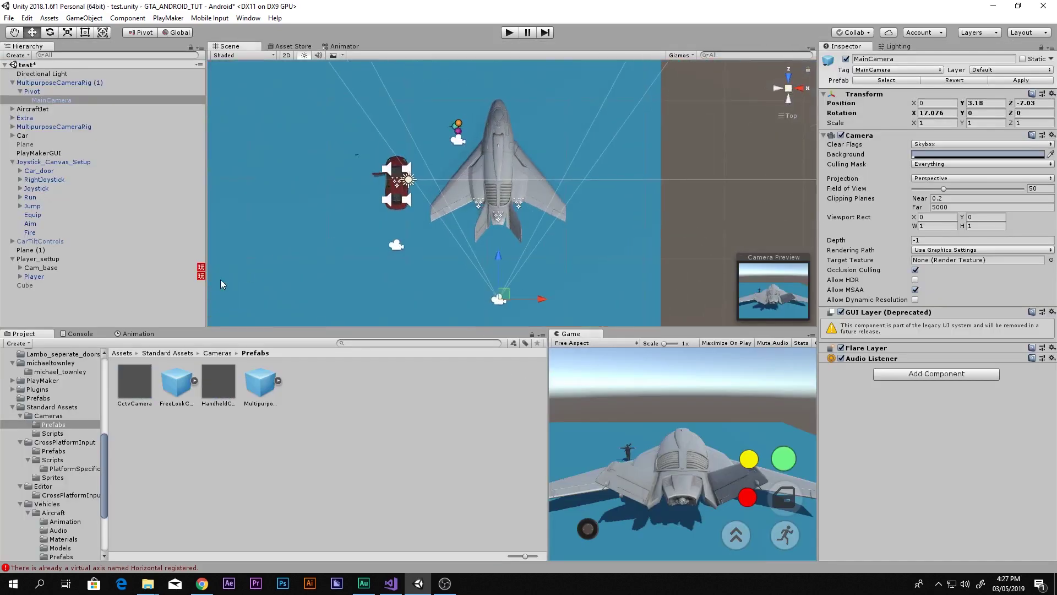
Check the Cam_base and Player objects inside Player_settup and delete the inactive Cube from the scene
click(81, 260)
click(44, 268)
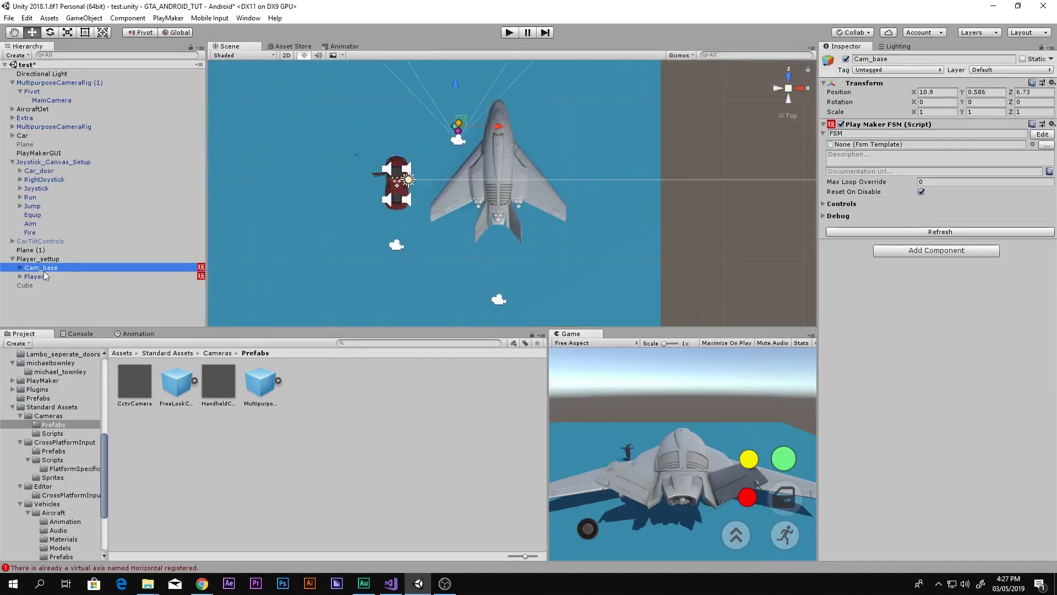
ctrl+click(39, 276)
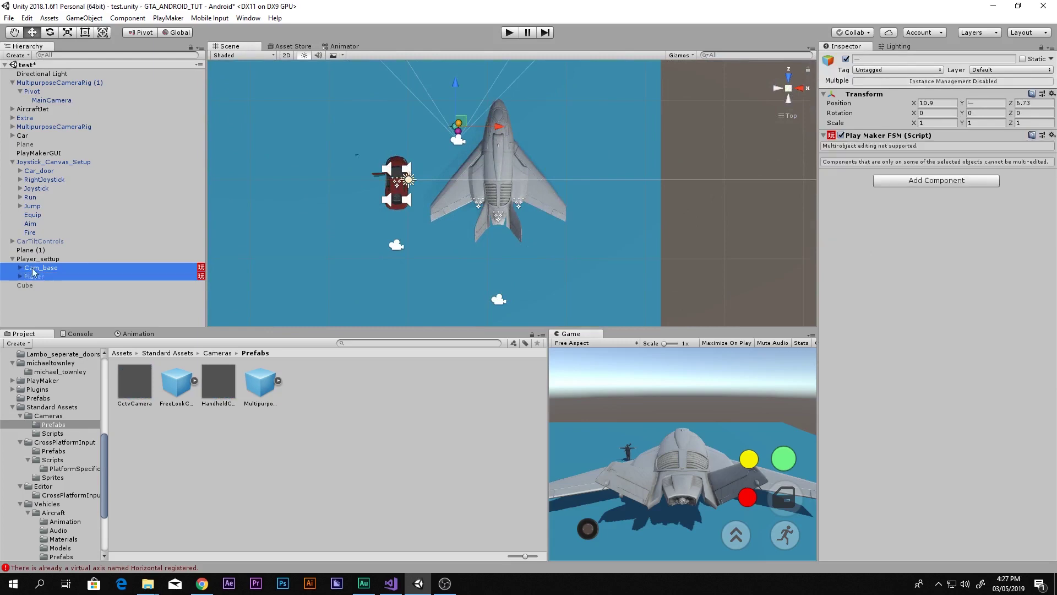
click(14, 258)
click(23, 268)
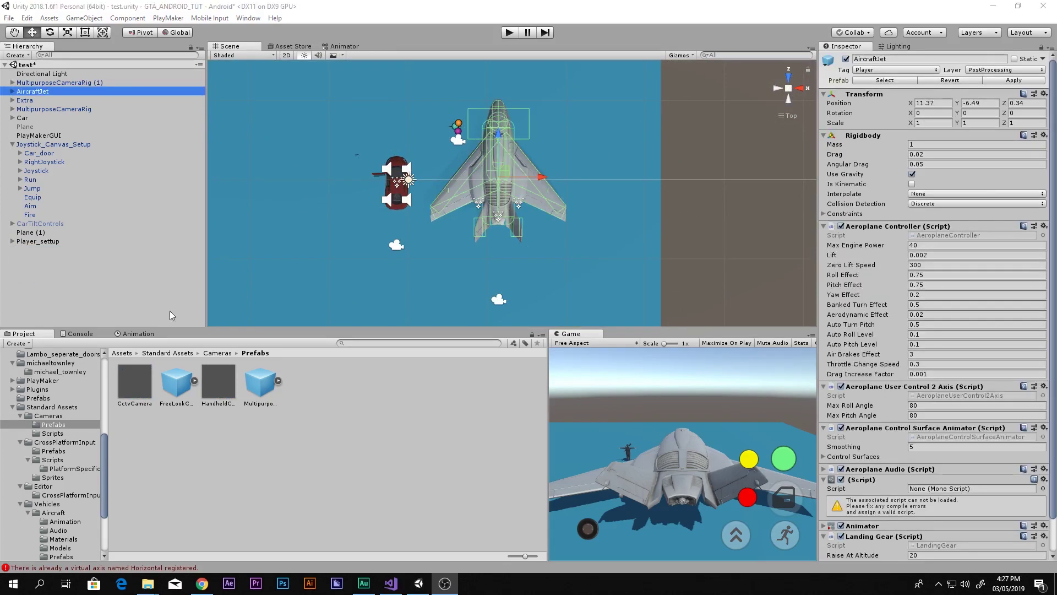
Add an Activate Game Object action to State 3 of the FSM on the AircraftJet's Trigger object
click(61, 93)
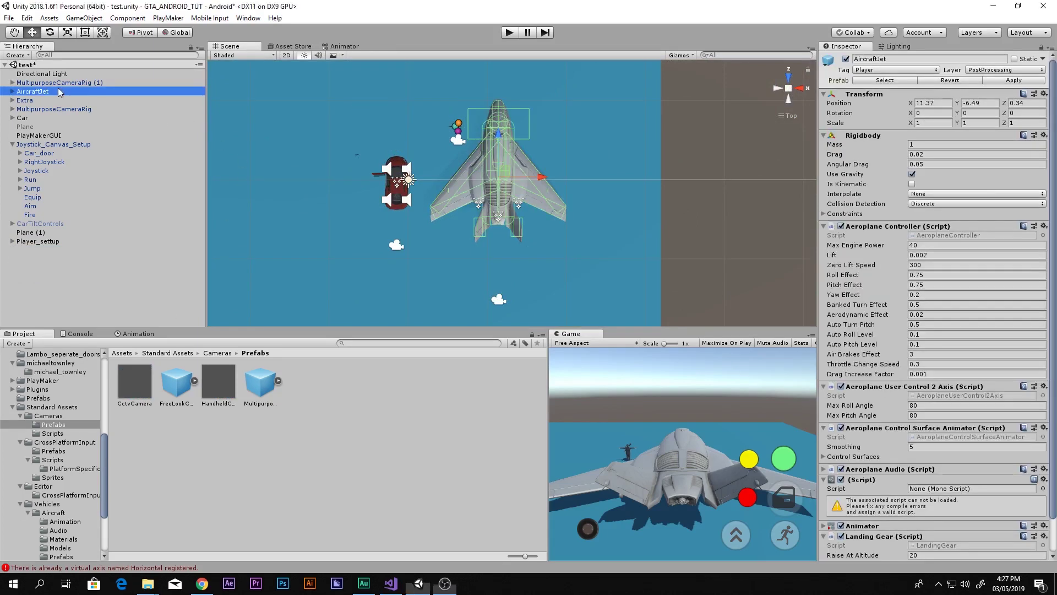
key(Right)
click(37, 188)
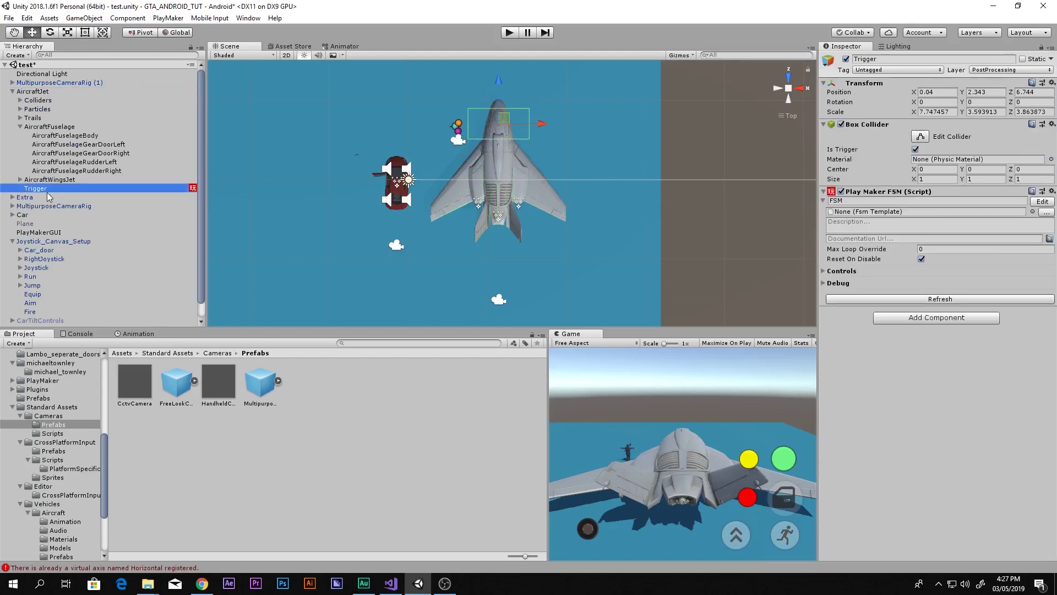
click(1035, 202)
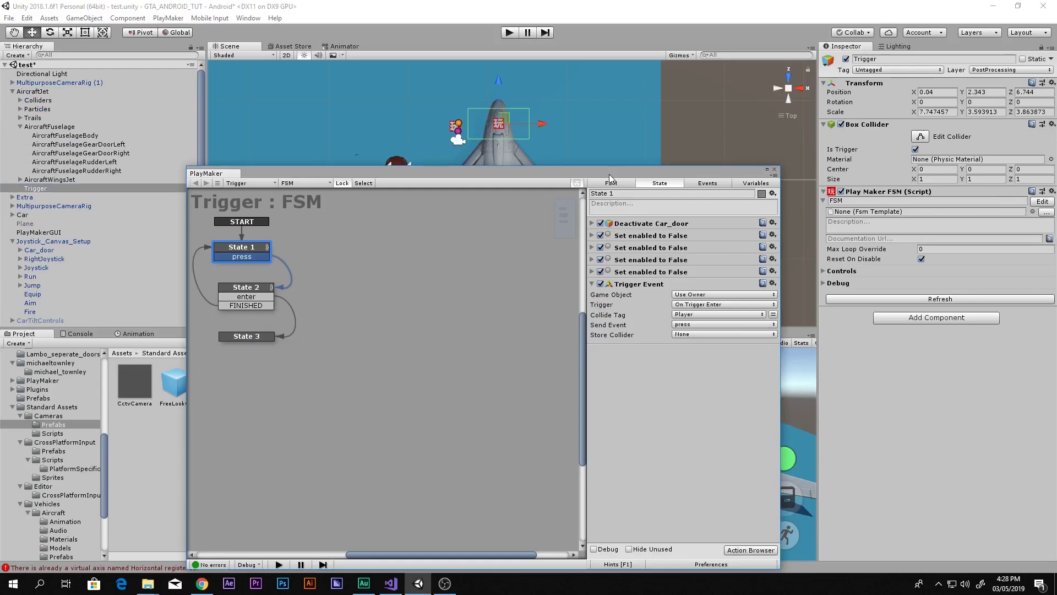
click(256, 337)
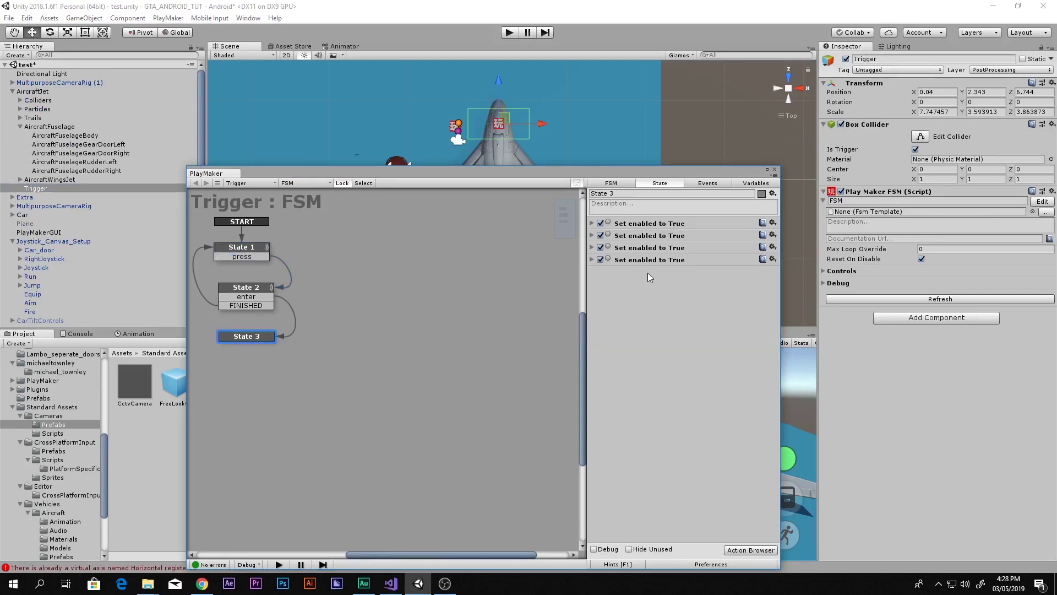
double_click(630, 305)
text(ivate)
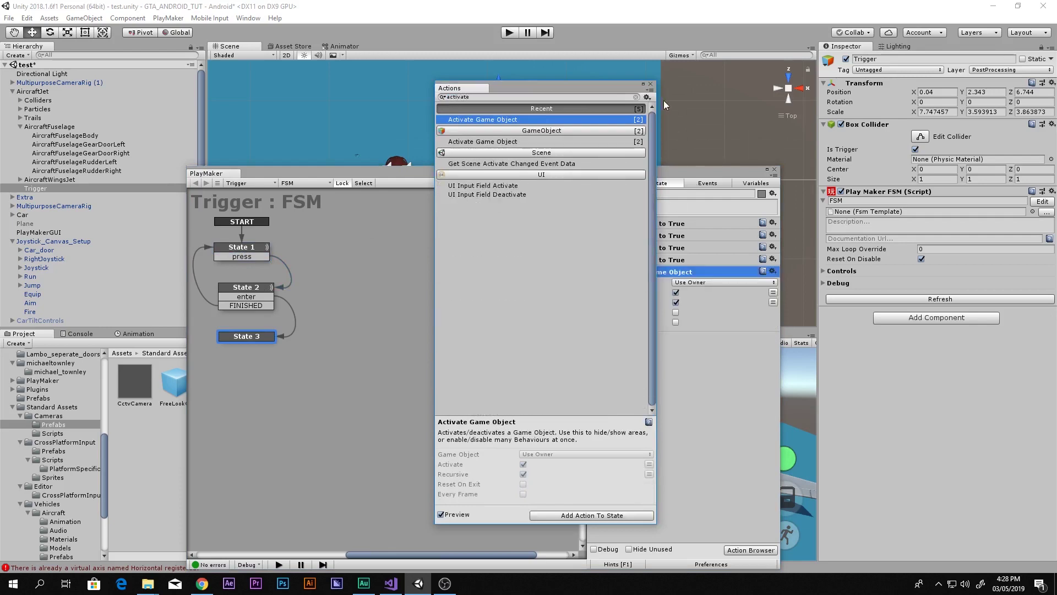
click(650, 84)
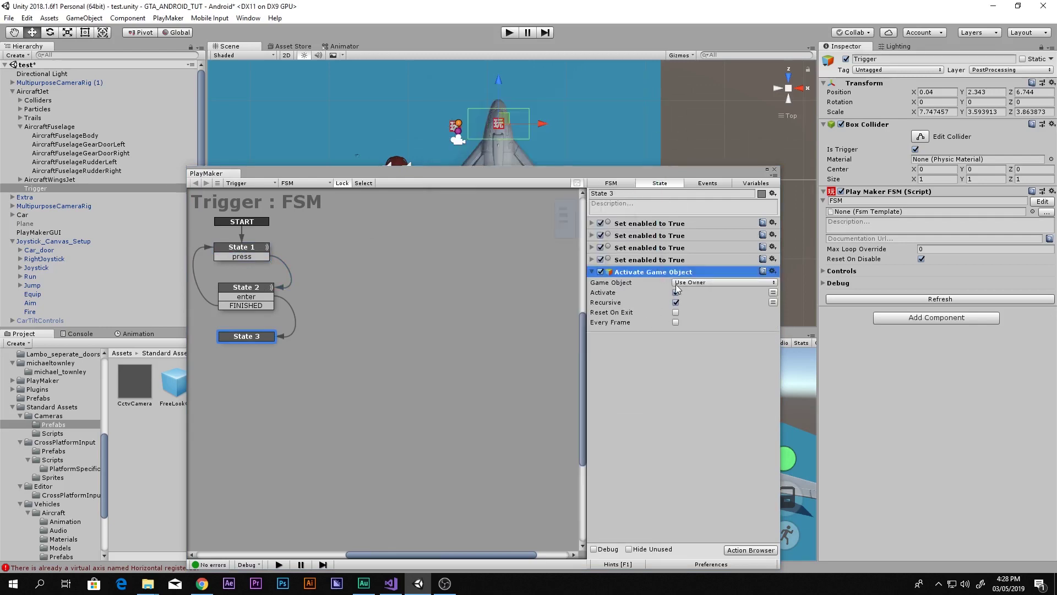
Set the new action to Specify Game Object and assign Player_settup as its target
click(678, 283)
click(696, 310)
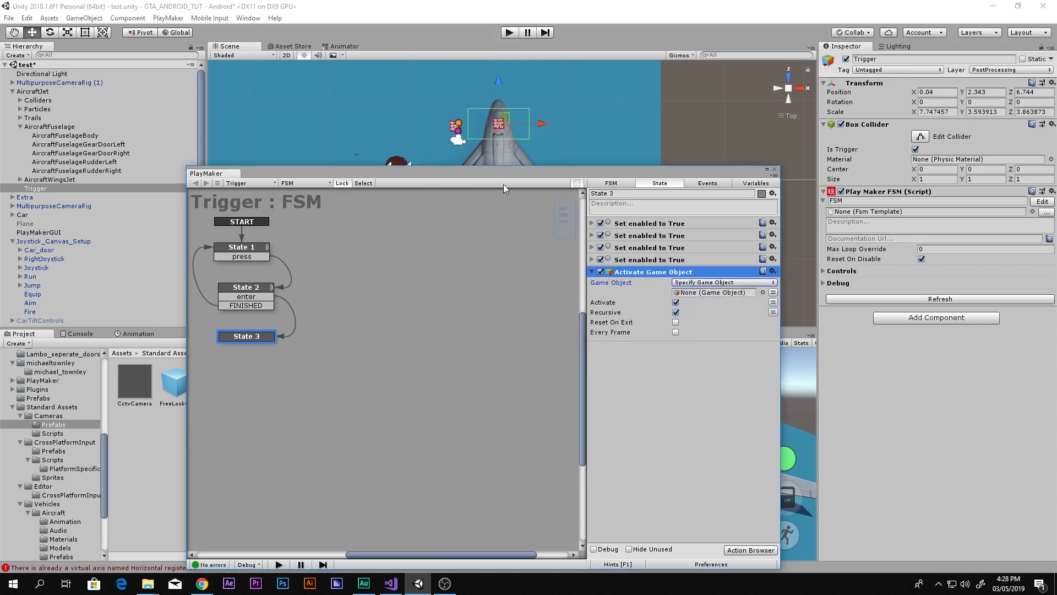
scroll(50, 242, down, 1)
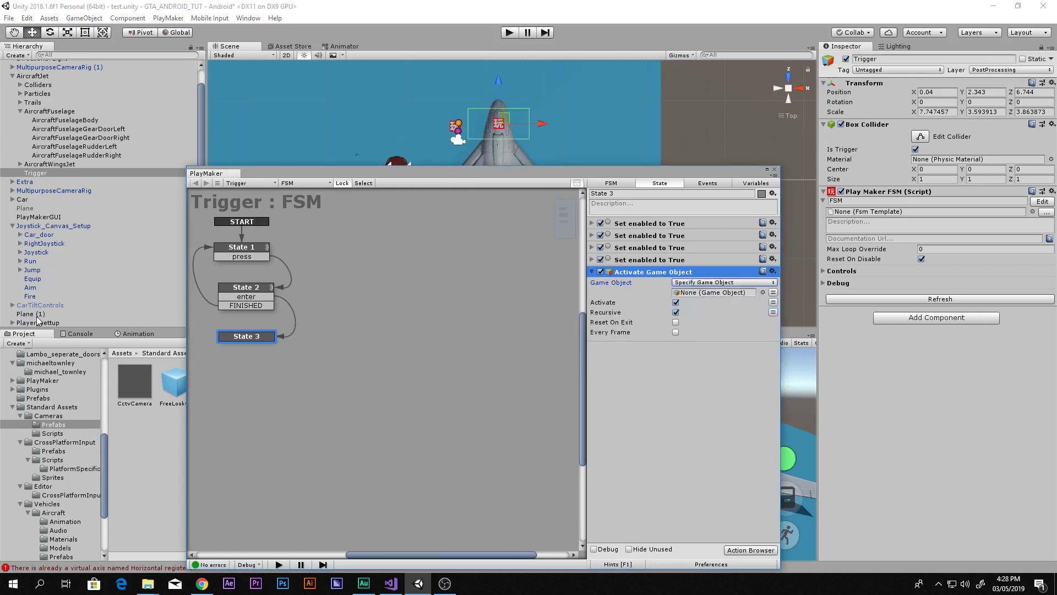
drag(40, 325, 709, 297)
Look through the Cam_base and Player objects grouped under Player_settup
click(11, 323)
scroll(40, 317, down, 1)
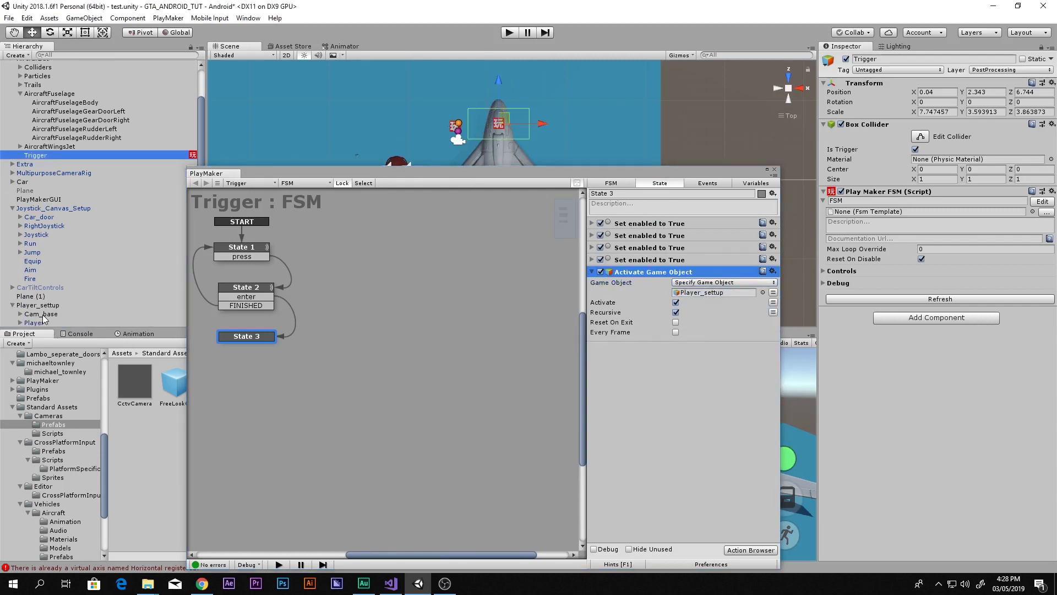
click(12, 305)
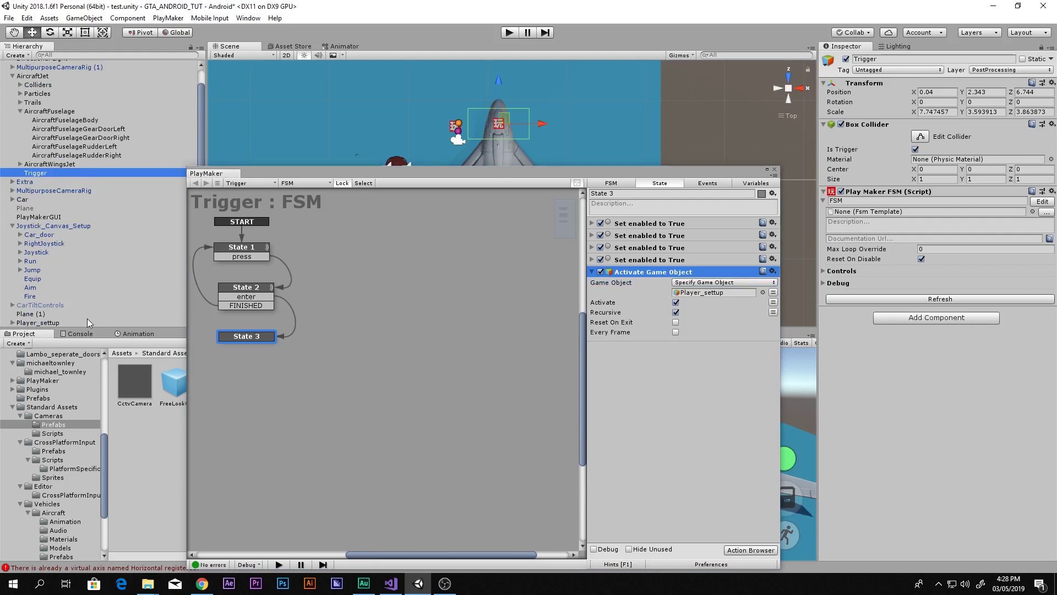
click(11, 324)
scroll(41, 320, down, 1)
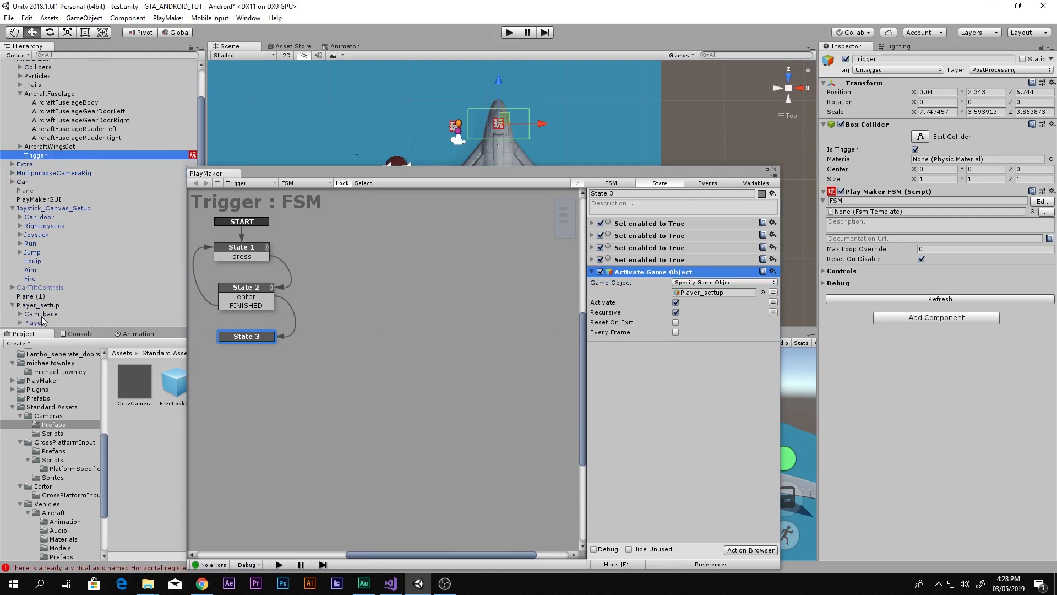
click(43, 322)
click(45, 314)
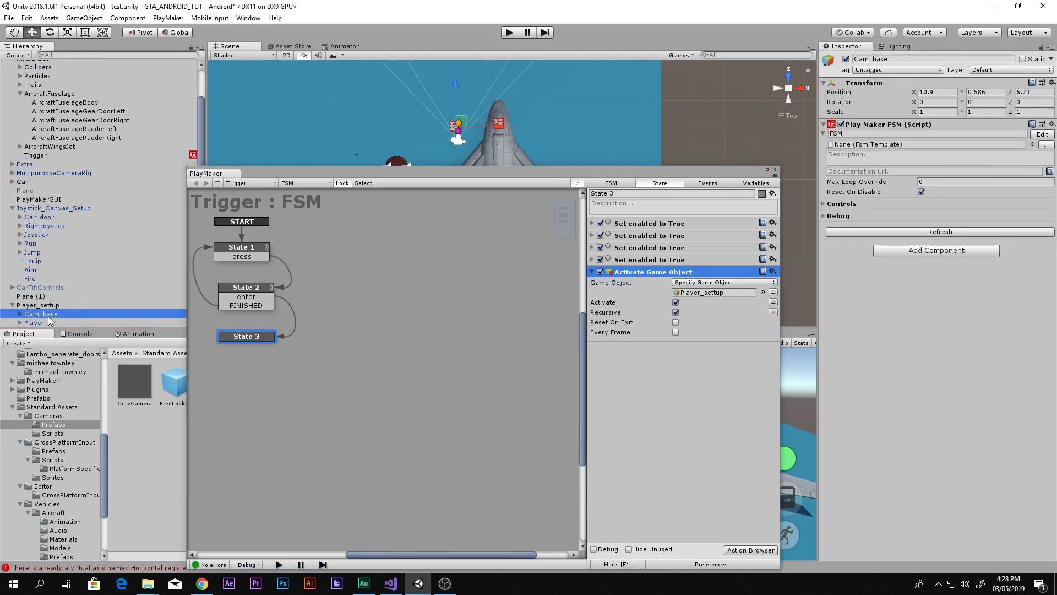
Turn off Activate in State 3's Player_settup action so that it deactivates the object, and collapse the action
click(59, 155)
click(675, 302)
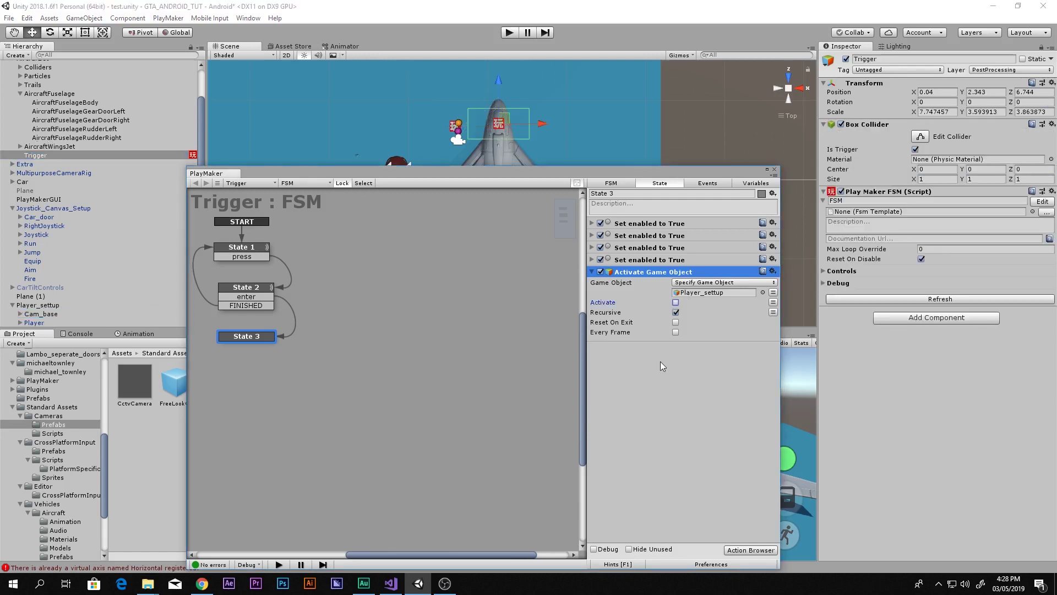
click(592, 273)
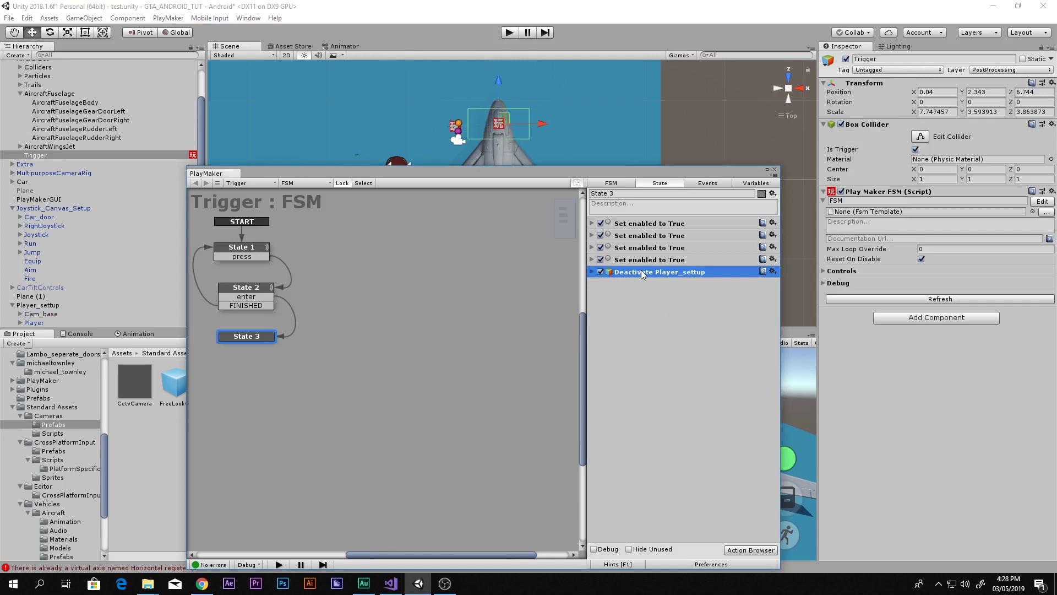
Paste a second Activate Game Object action into State 3 and assign MultipurposeCameraRig (1) as its target
key(ctrl+v)
click(592, 284)
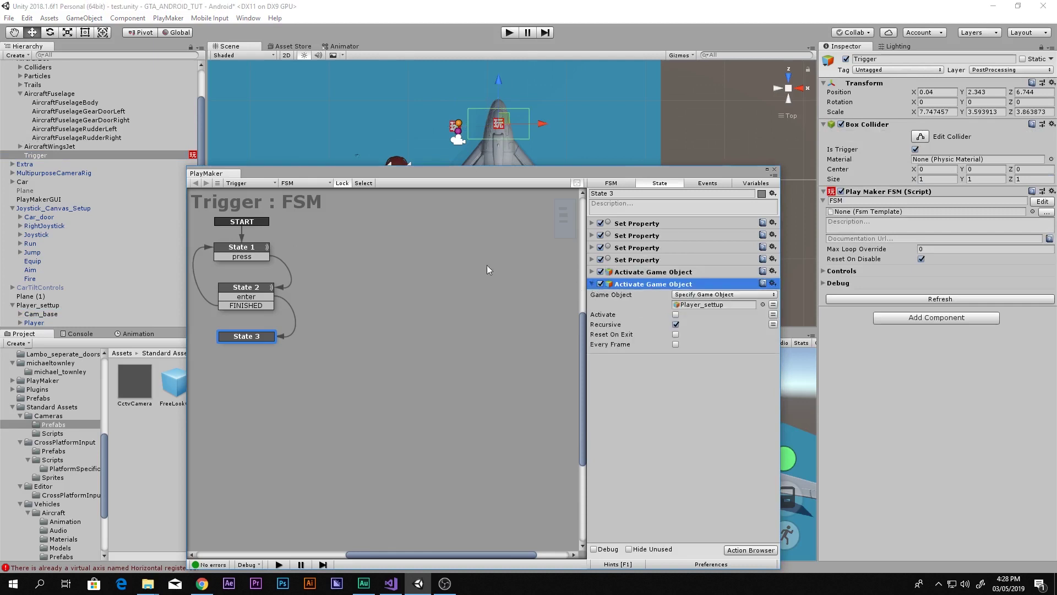
scroll(34, 90, up, 3)
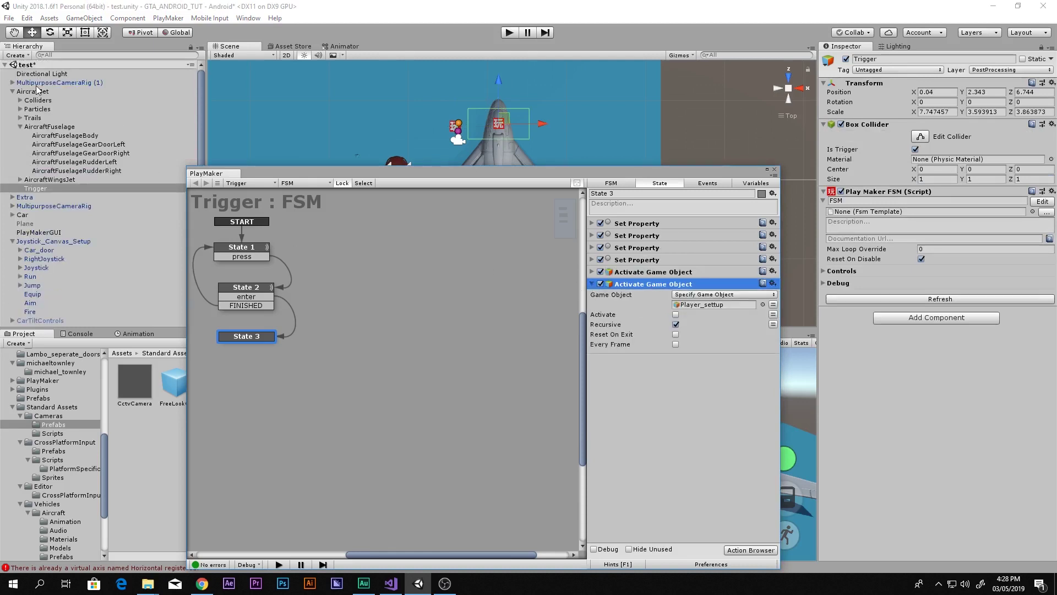
drag(40, 86, 715, 305)
drag(655, 175, 665, 267)
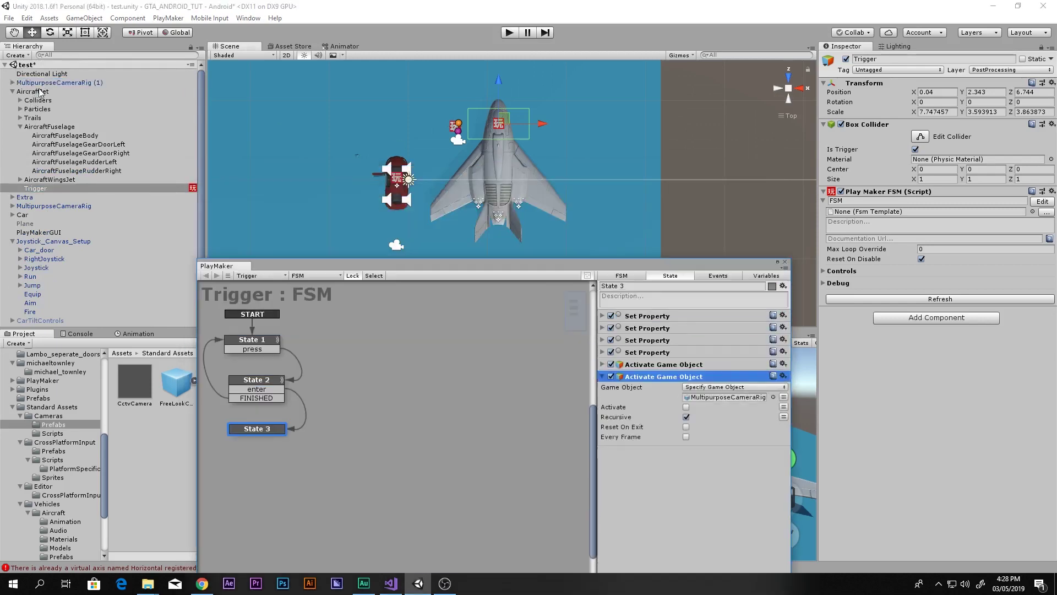
Examine where MultipurposeCameraRig (1) sits behind the aircraft in the top view and return to the Trigger object
click(41, 188)
scroll(514, 242, down, 5)
middle_drag(515, 246, 502, 173)
click(35, 82)
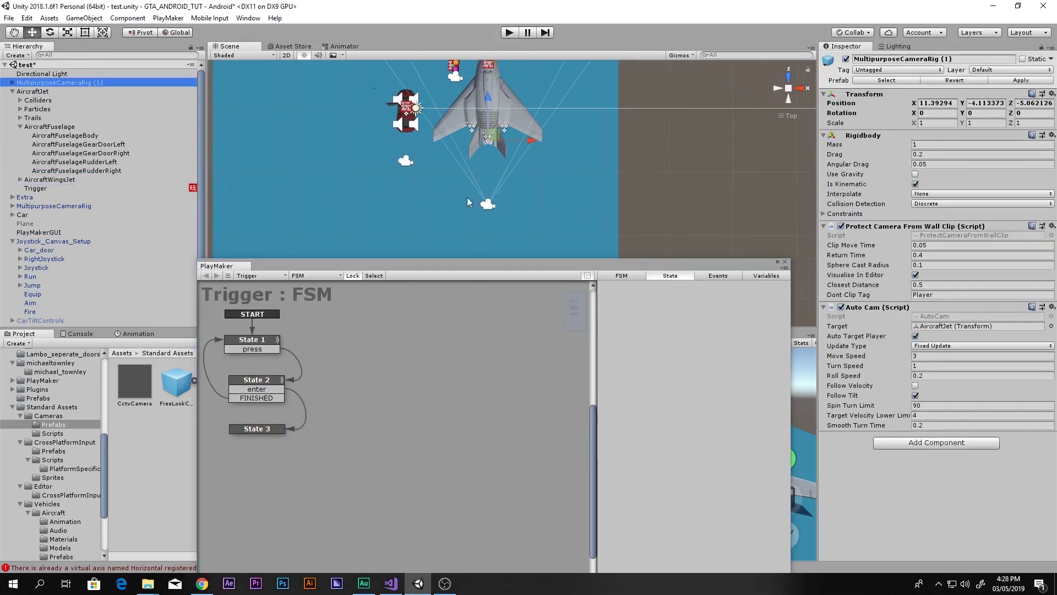
click(52, 188)
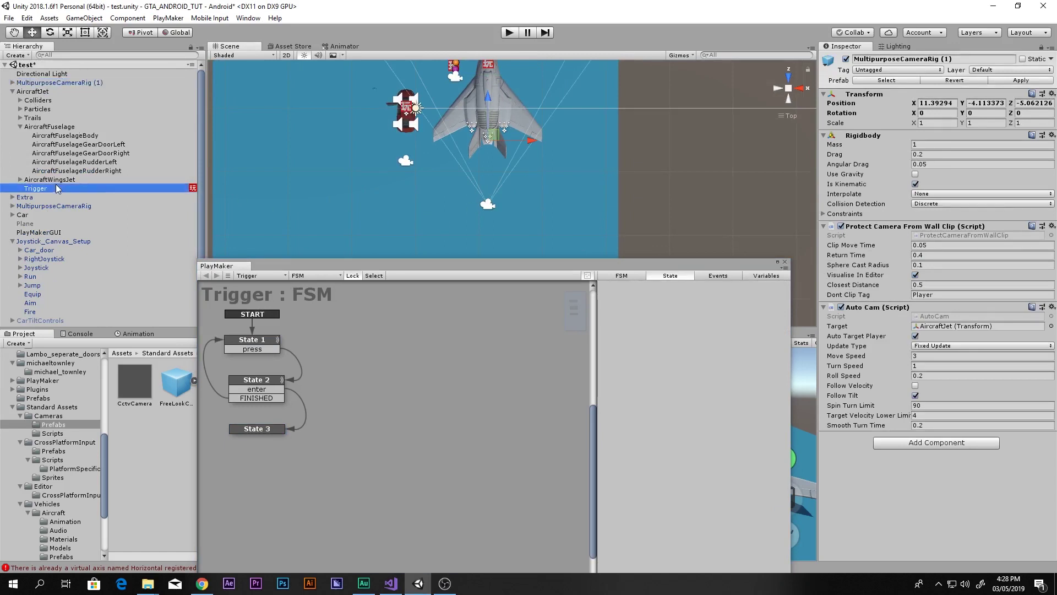
Turn on Activate in State 3's MultipurposeCameraRig (1) action and collapse the action
click(270, 429)
click(686, 408)
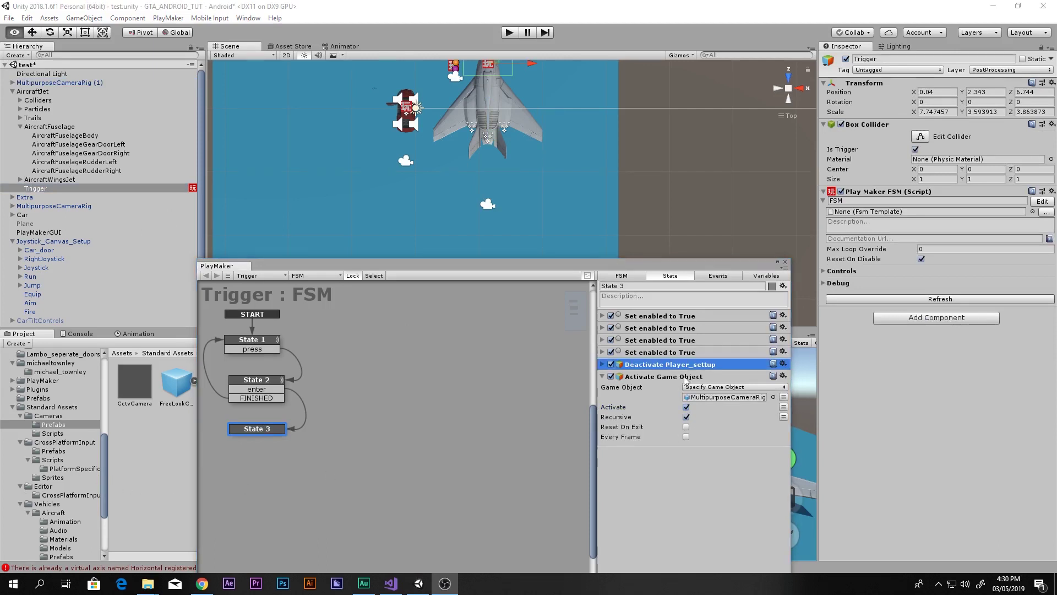
click(603, 376)
Run the scene in the enlarged game view, turn the player camera toward the jet, and close the PlayMaker window
drag(668, 272, 331, 390)
key(shift+space)
click(510, 32)
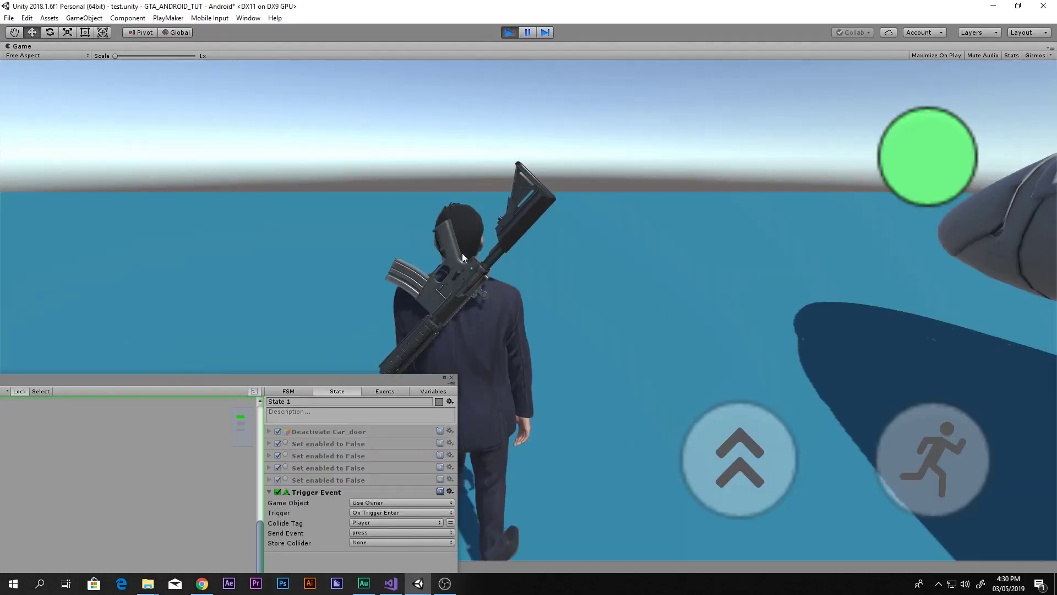
drag(646, 218, 699, 211)
click(451, 378)
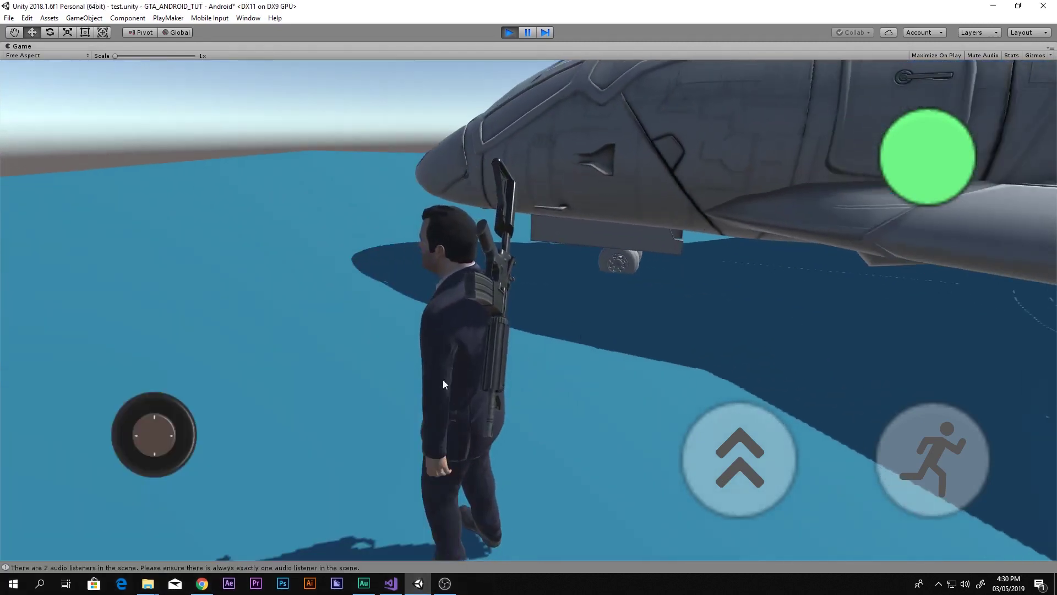
Test entering the jet by walking the player to it and using the door control, and pause in the normal layout
drag(164, 438, 228, 276)
click(949, 331)
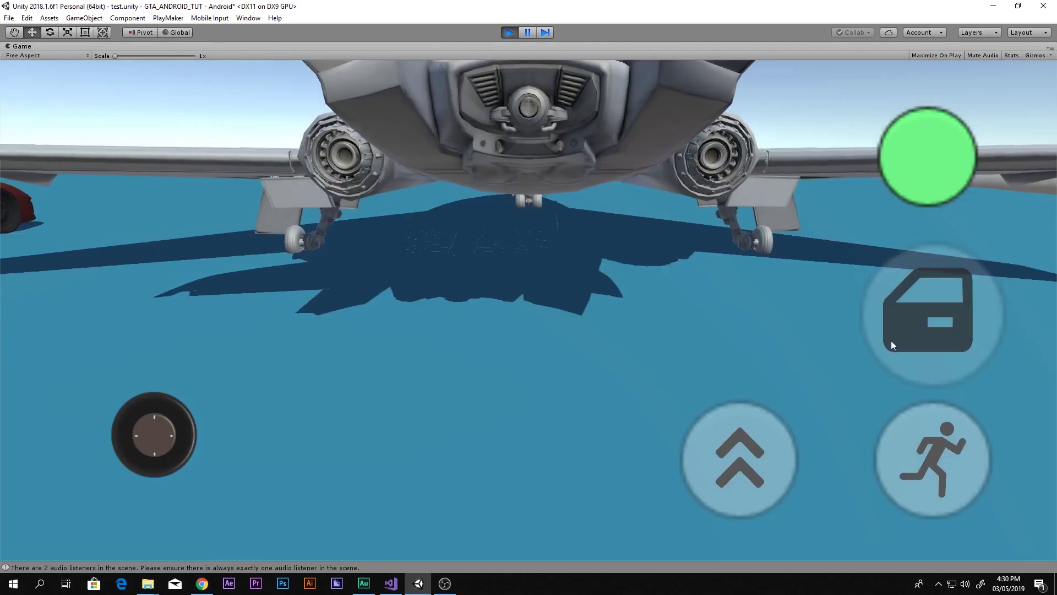
click(527, 33)
key(shift+space)
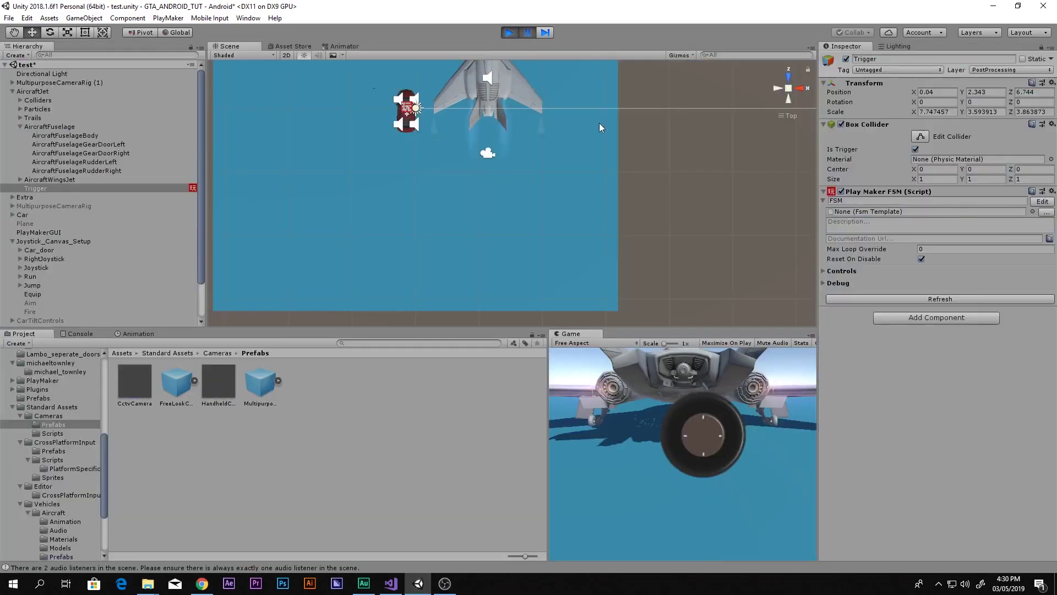
Raise the MainCamera inside MultipurposeCameraRig (1) to a Y position of 4.88, working in a side view during play mode
click(807, 91)
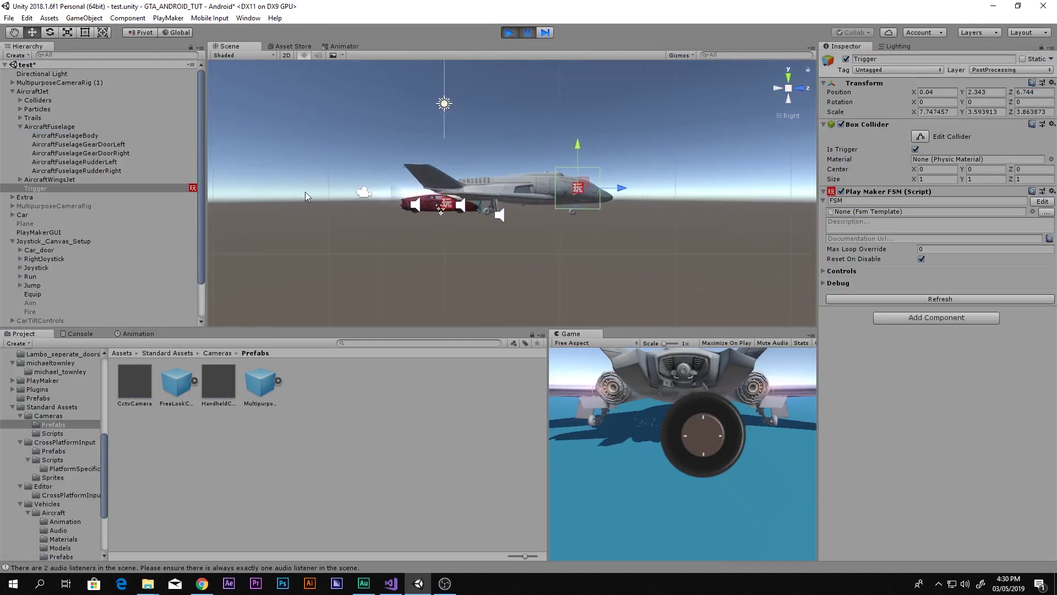
click(12, 83)
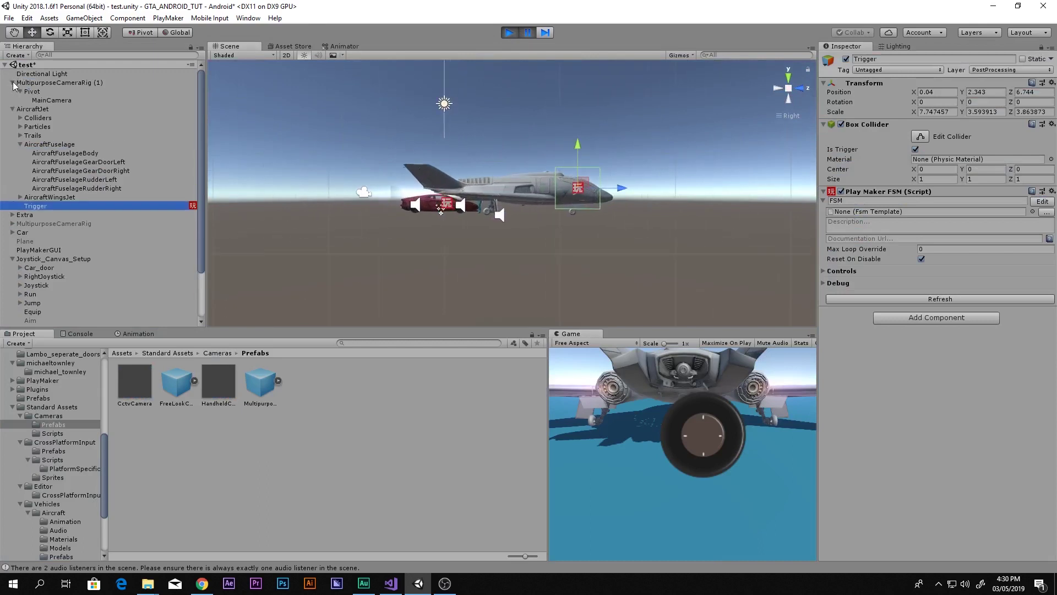
click(33, 101)
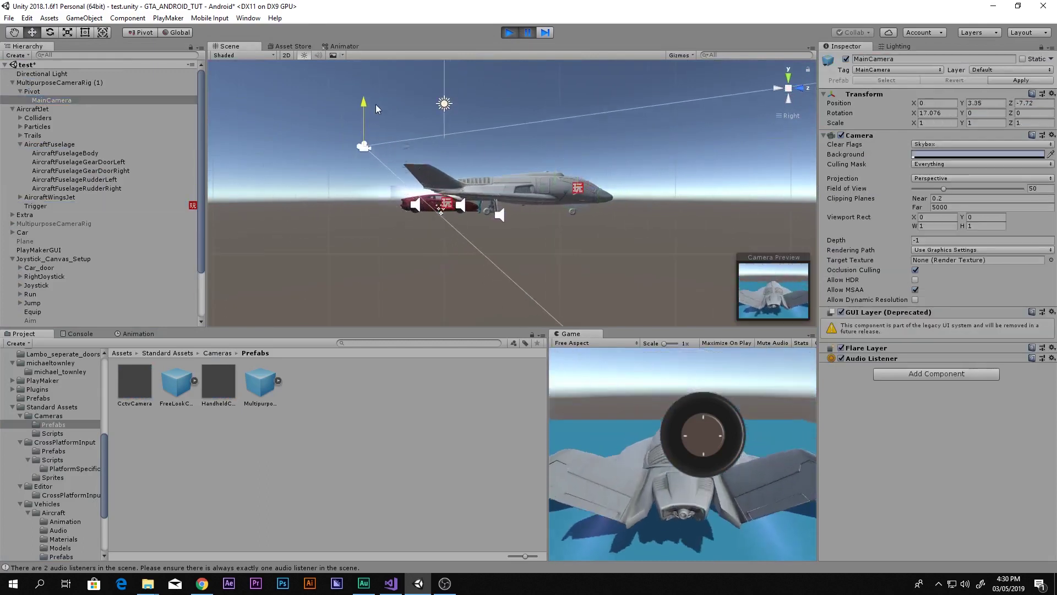
drag(378, 98, 379, 100)
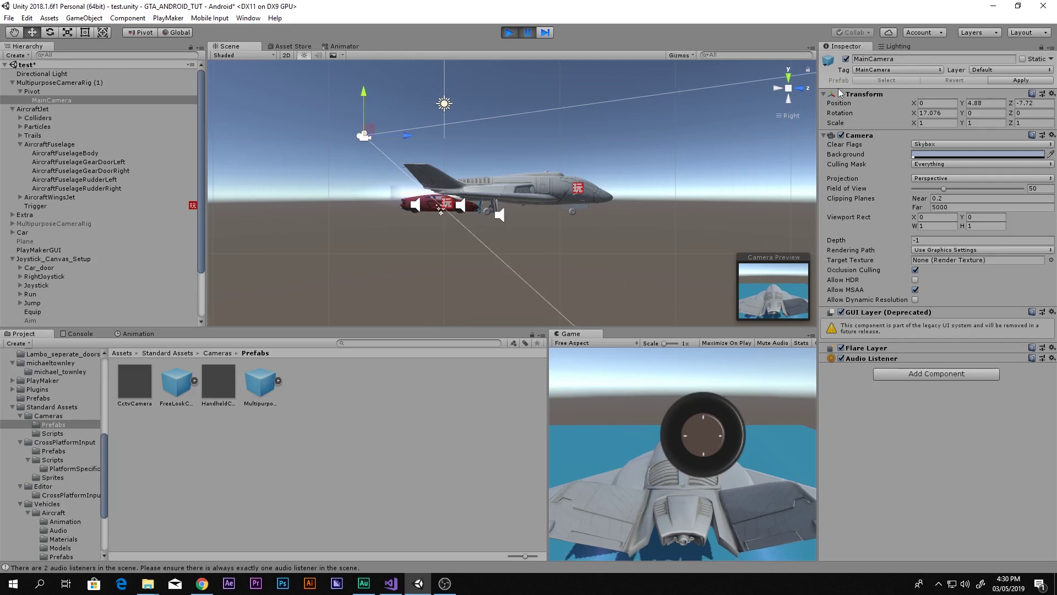
Copy the MainCamera's Transform, stop play mode and paste the copied values back onto it
click(1051, 94)
click(1018, 149)
click(509, 33)
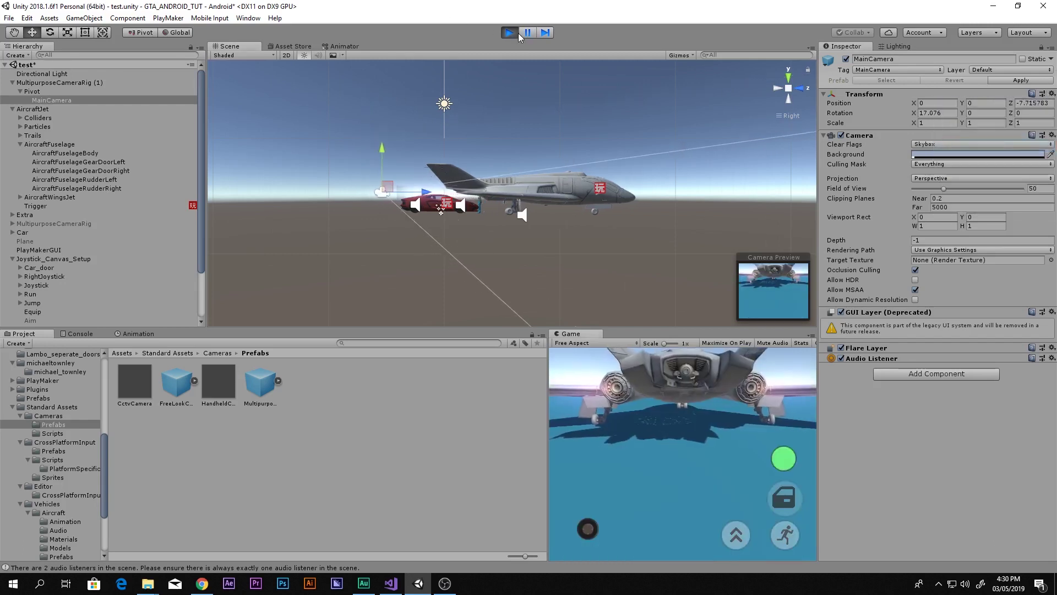
click(1051, 94)
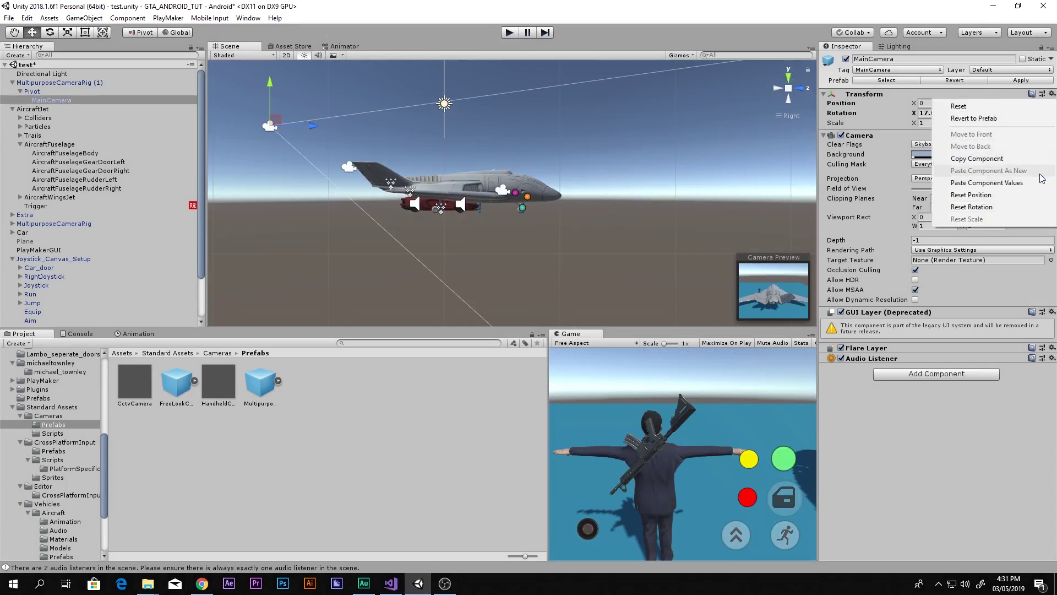
click(1007, 182)
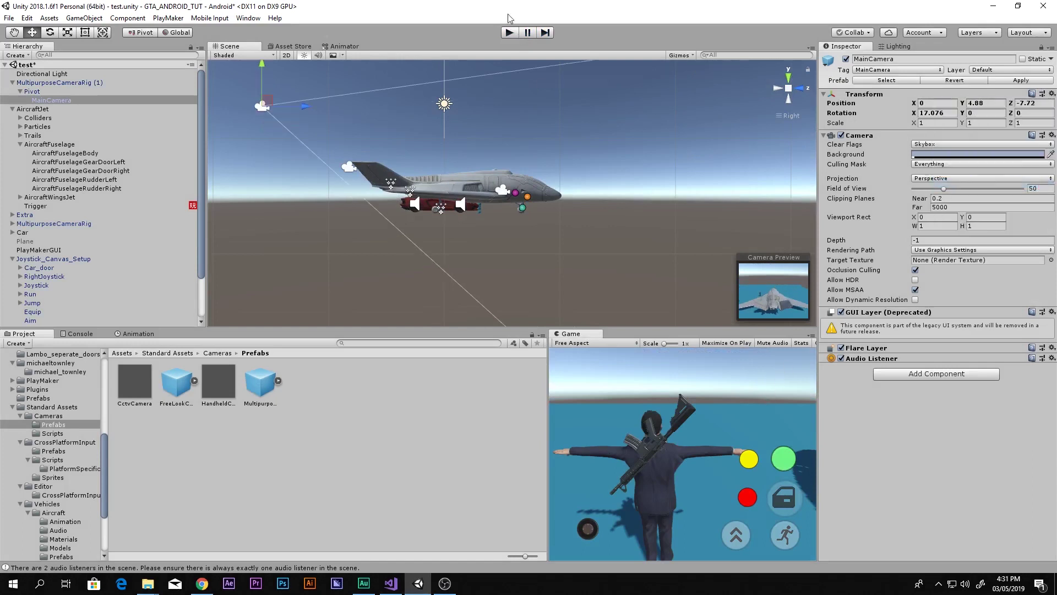
Play-test the scene in a maximized game view, walking the character to the jet and boarding it to check the camera
key(shift+space)
click(510, 33)
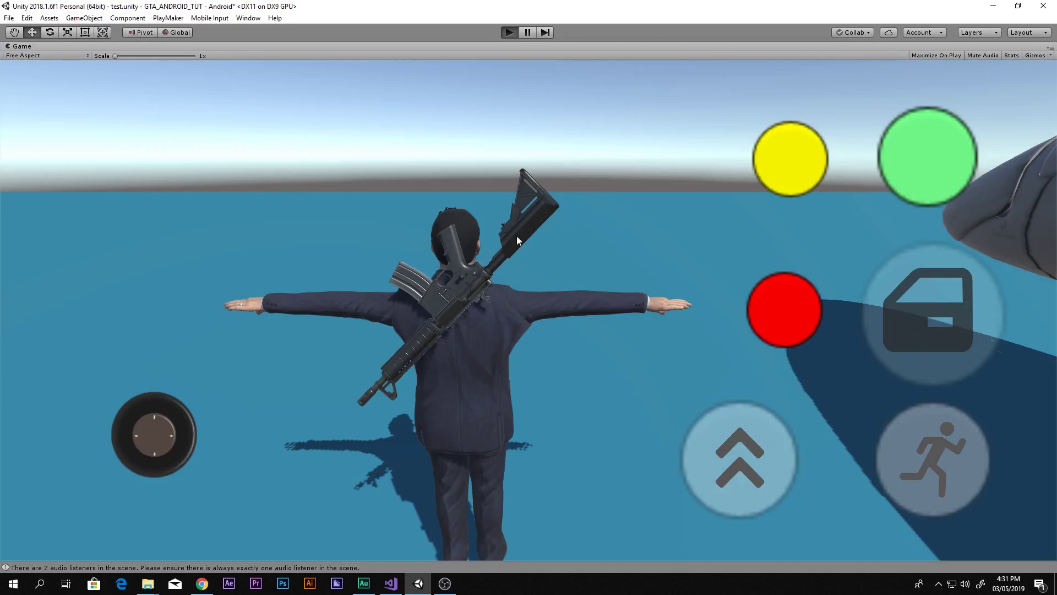
drag(144, 438, 494, 410)
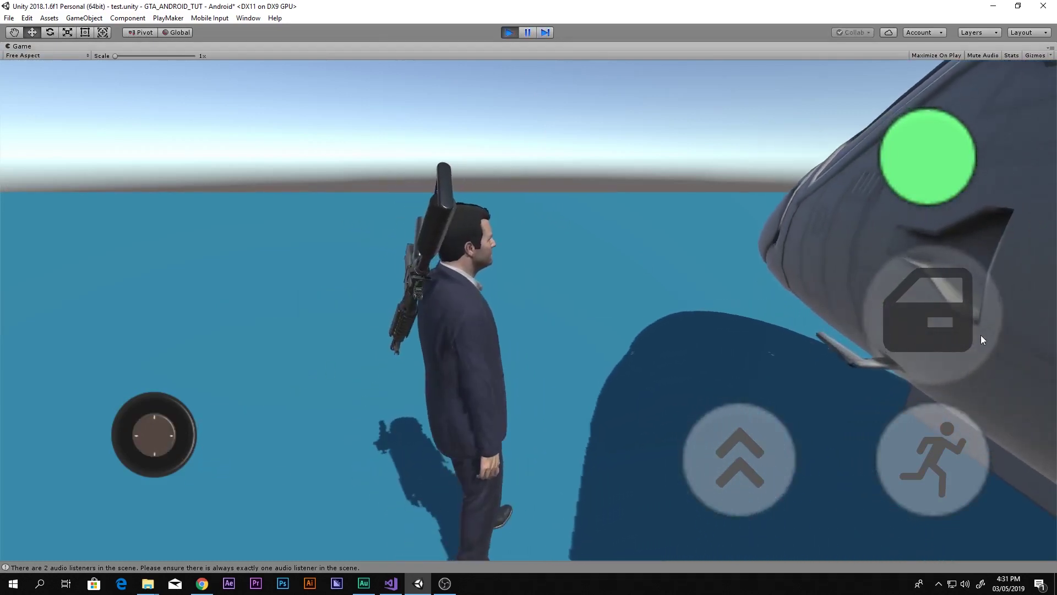
click(980, 335)
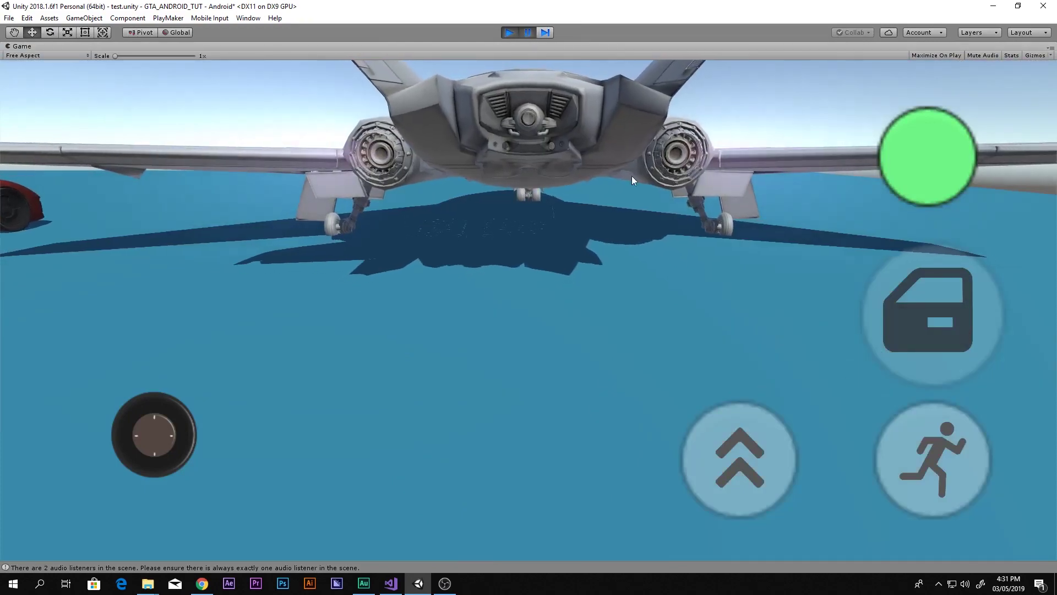
key(shift+space)
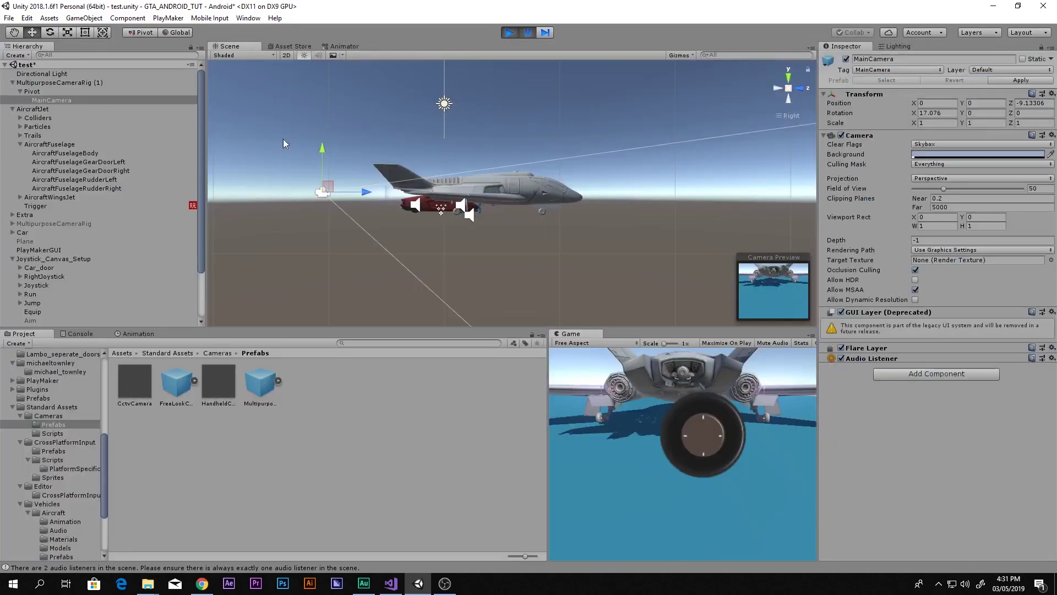
Move the camera rig's Pivot to position Y 5.83 and Z -3.24 while play mode is active
click(44, 92)
drag(428, 150, 456, 157)
drag(421, 105, 423, 95)
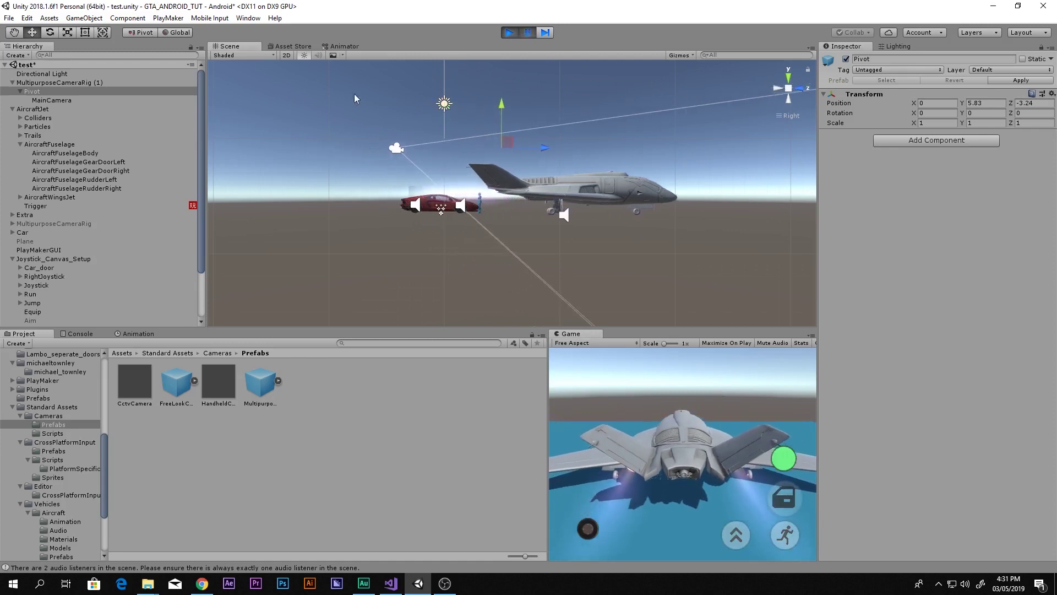
Copy the Pivot's Transform, stop play mode and paste the copied values back onto the Pivot
click(60, 82)
click(45, 91)
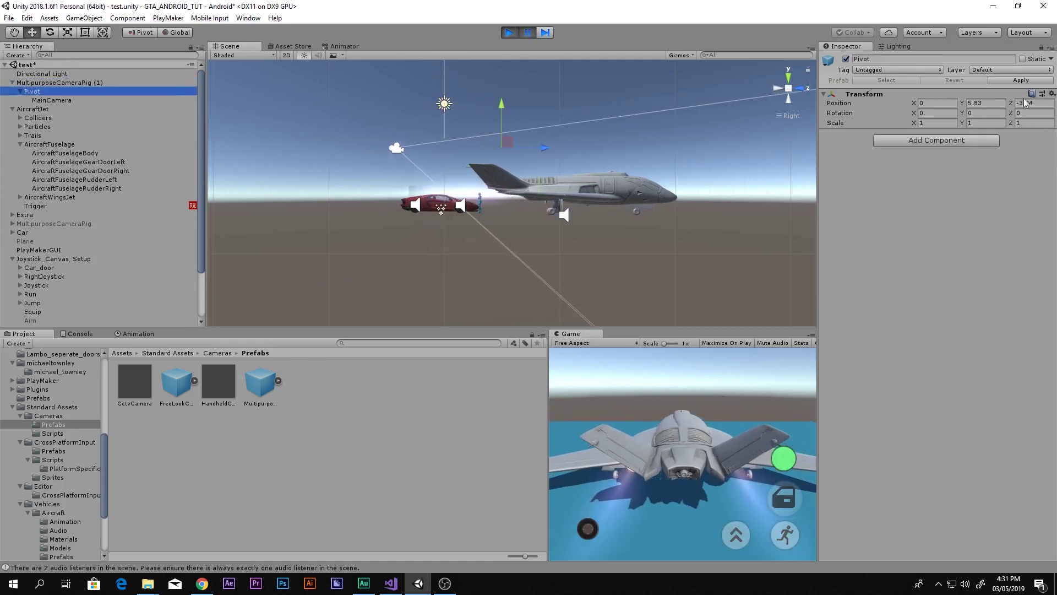
click(1056, 93)
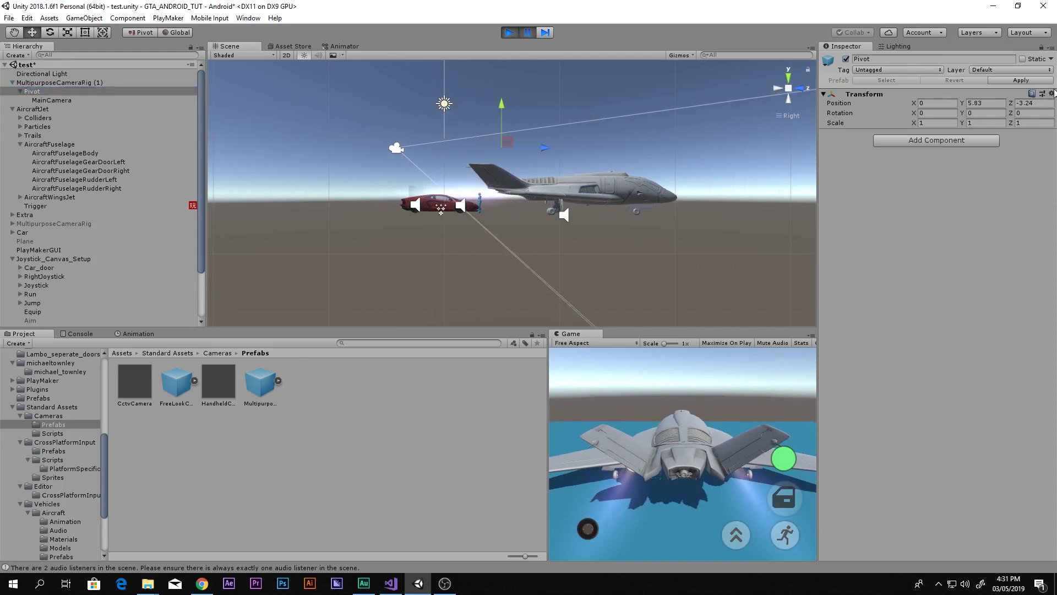
click(1009, 95)
click(1052, 94)
click(1030, 157)
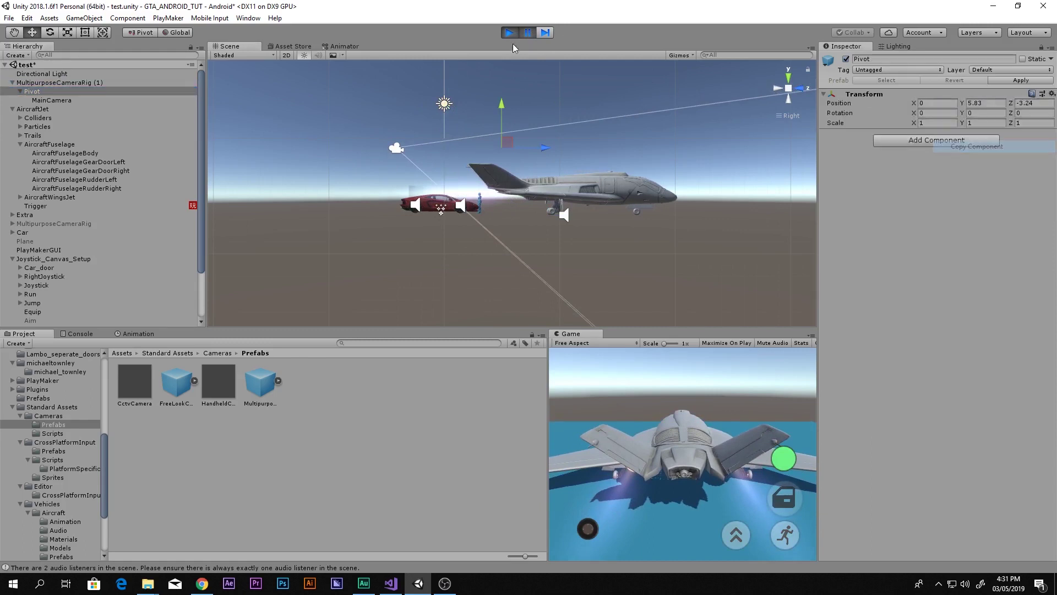
click(509, 32)
click(1052, 94)
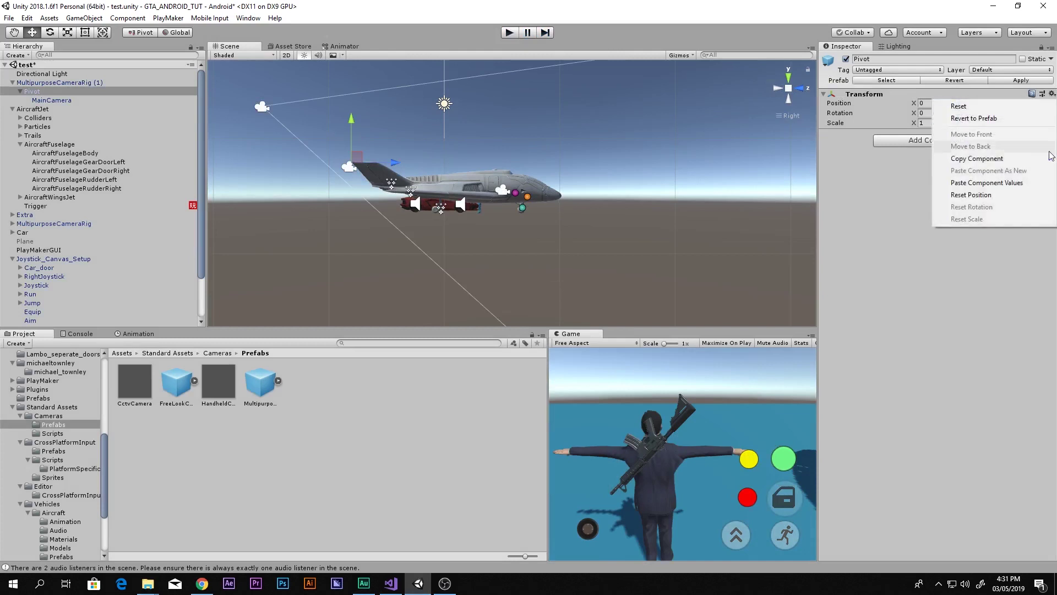
click(969, 187)
Run the scene in a maximized game view, walk the character to the jet and board it to check the camera framing
key(shift+space)
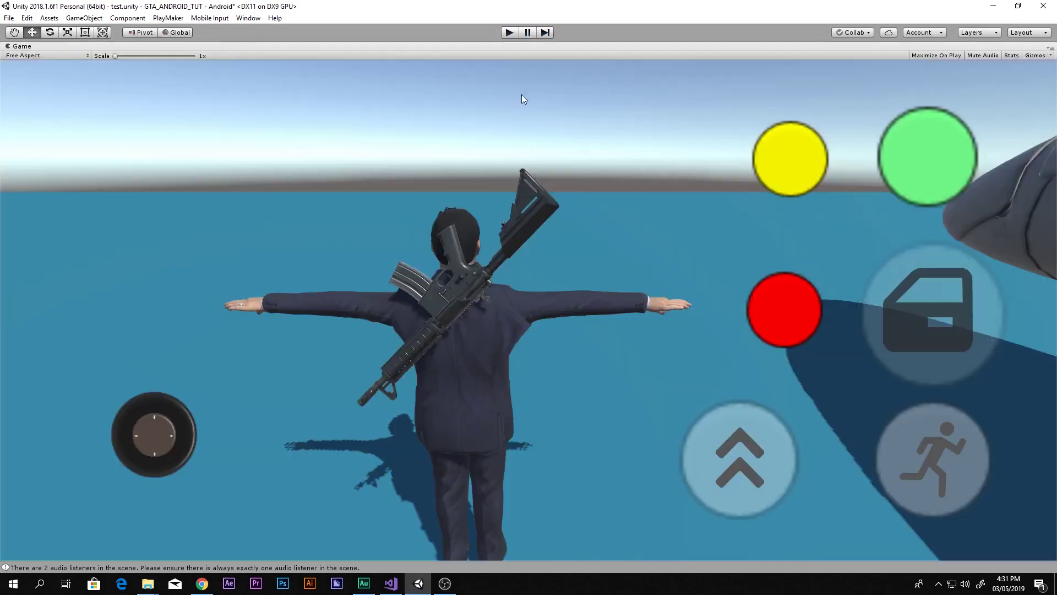
click(509, 33)
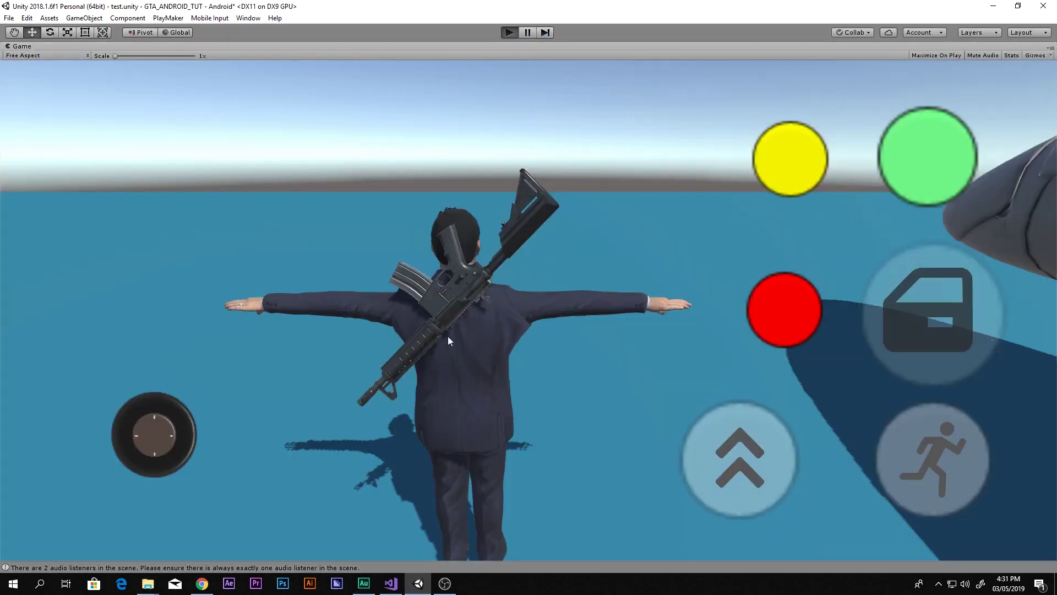
drag(154, 435, 340, 370)
drag(661, 325, 991, 295)
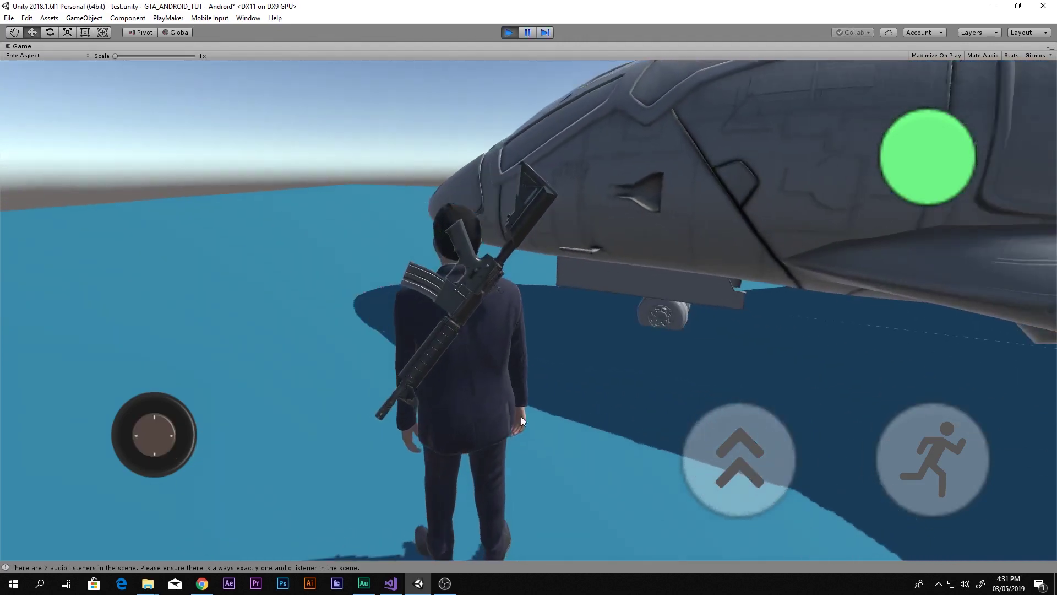
drag(150, 437, 206, 333)
click(906, 340)
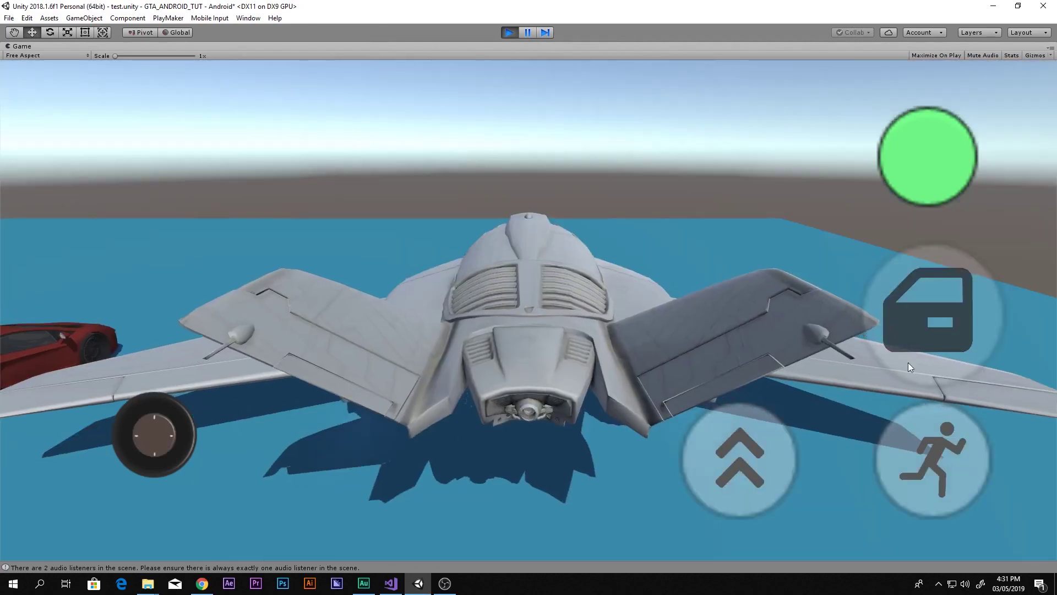
Test-fly the jet with the on-screen joystick and green button, and stop play mode
drag(164, 450, 96, 385)
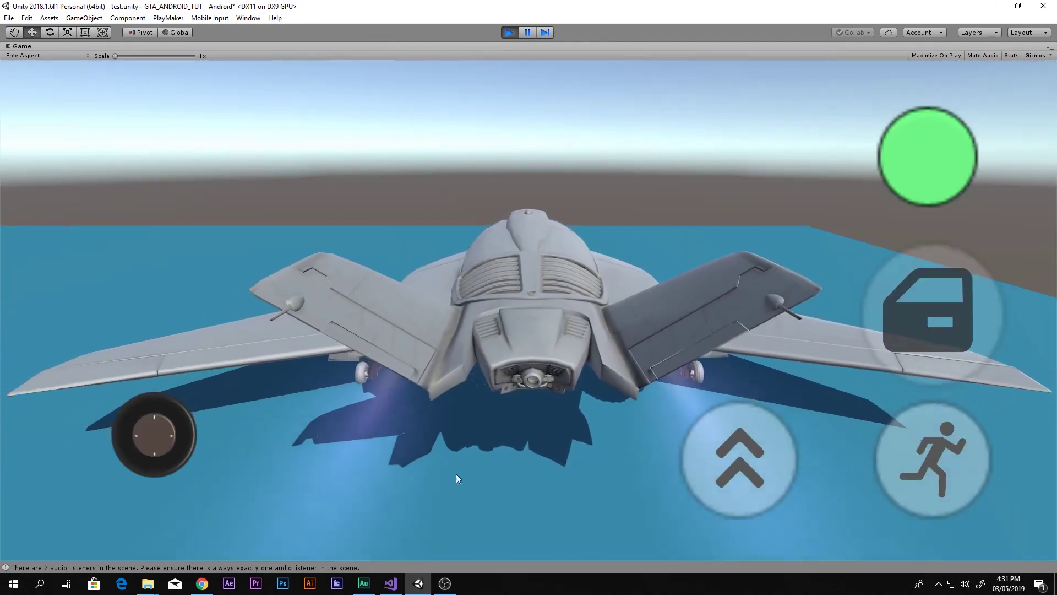
click(904, 153)
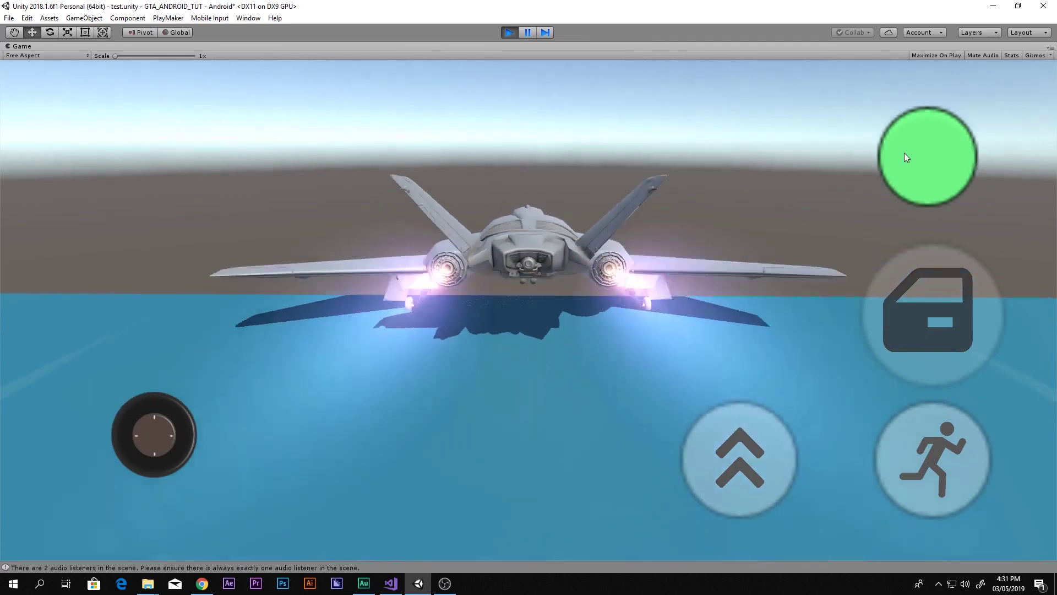
drag(152, 447, 605, 363)
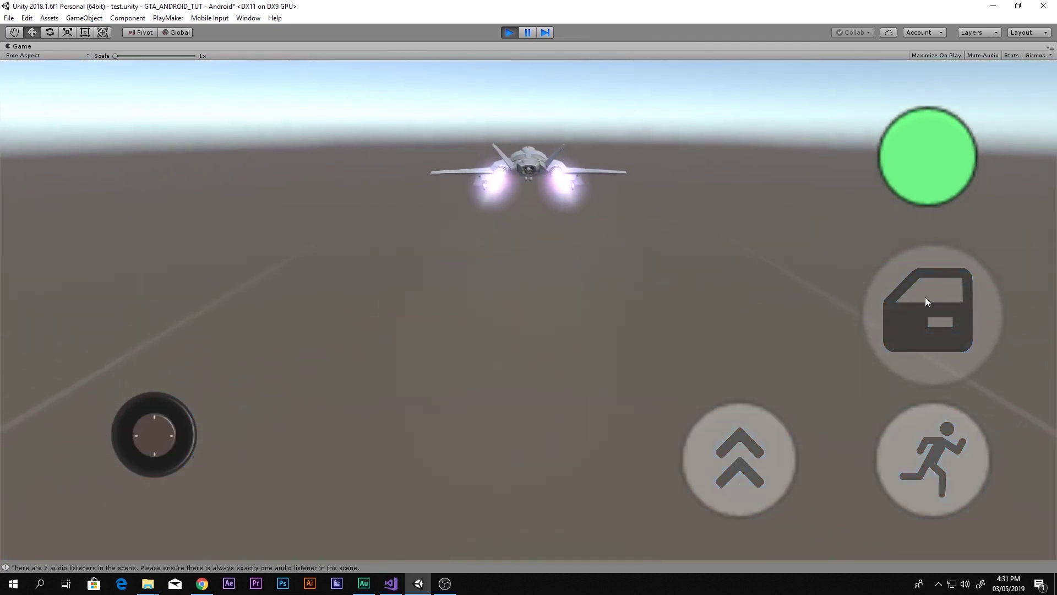
click(510, 33)
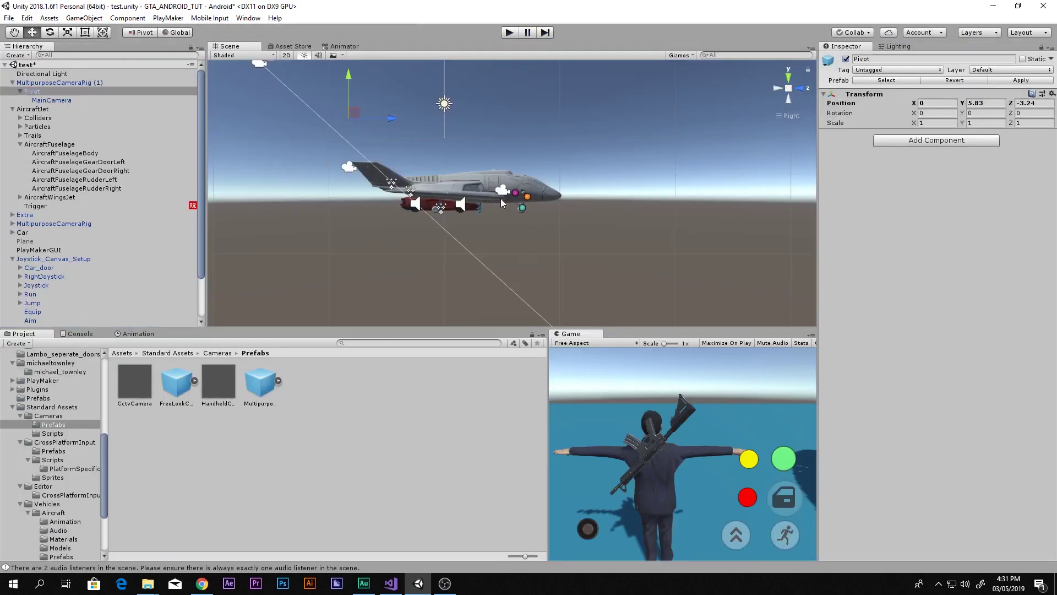
View the scene from the top and collapse MultipurposeCameraRig (1) and AircraftJet in the object tree
click(789, 80)
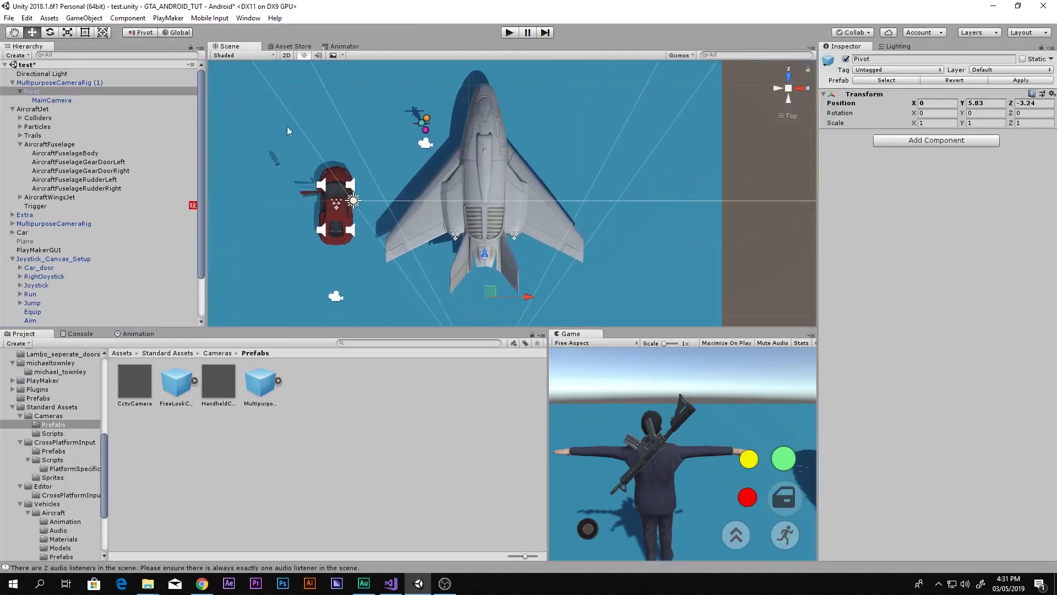
click(35, 83)
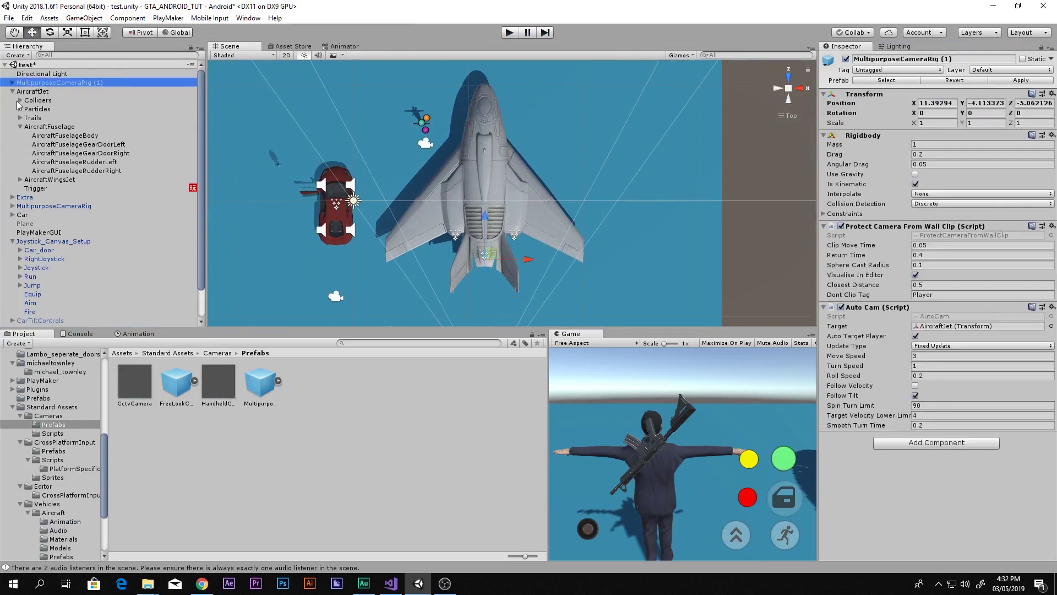
click(12, 90)
Add the MobileAircraftControls prefab from Standard Assets > CrossPlatformInput > Prefabs to the scene and preview it in a maximized game view
click(189, 458)
key(BackSpace)
key(BackSpace)
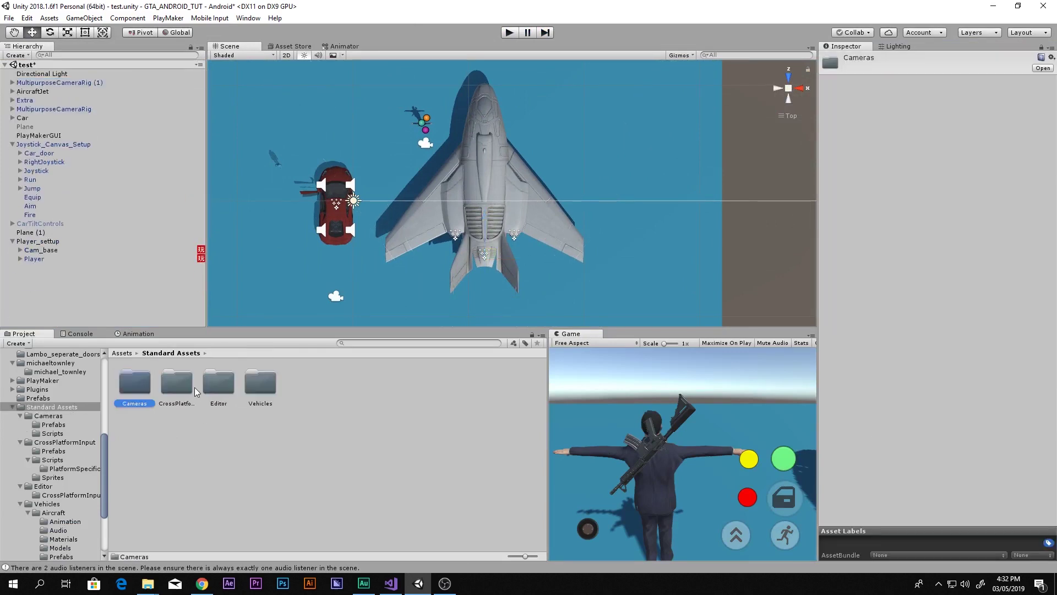
click(177, 388)
double_click(176, 388)
double_click(157, 390)
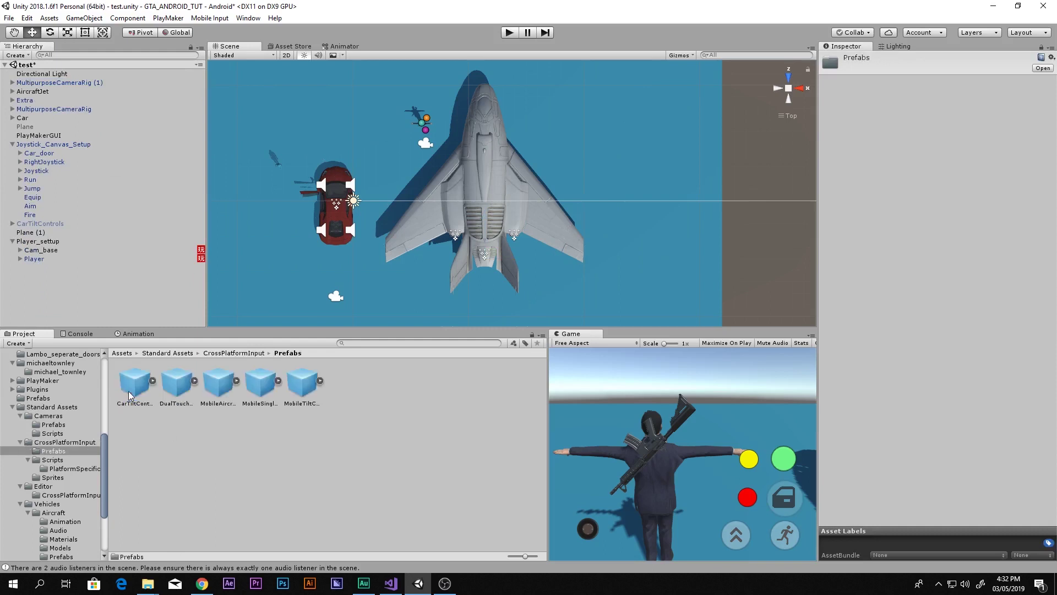
click(211, 390)
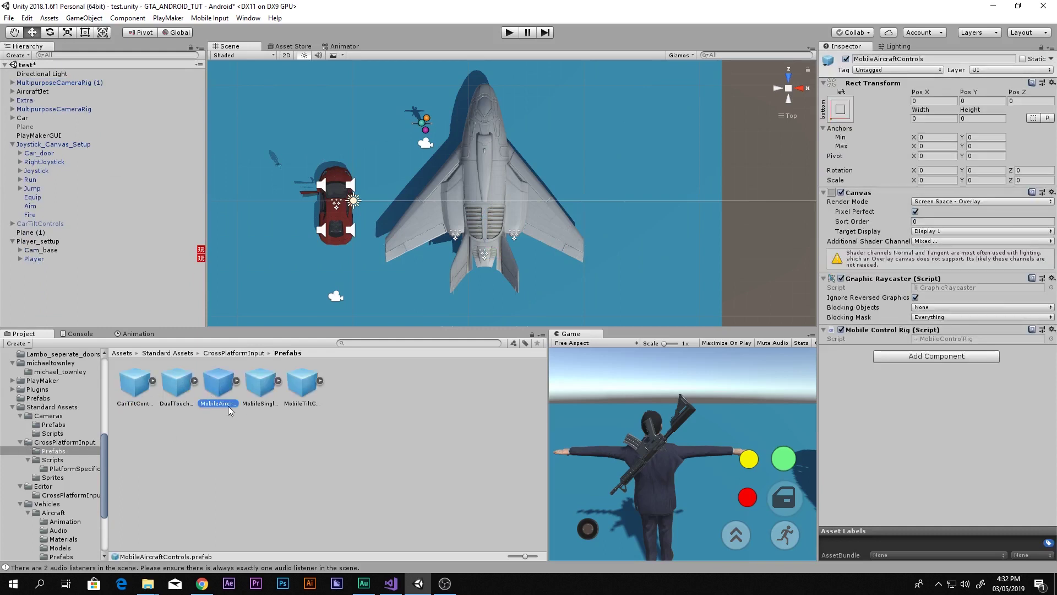
drag(228, 406, 99, 317)
key(shift+space)
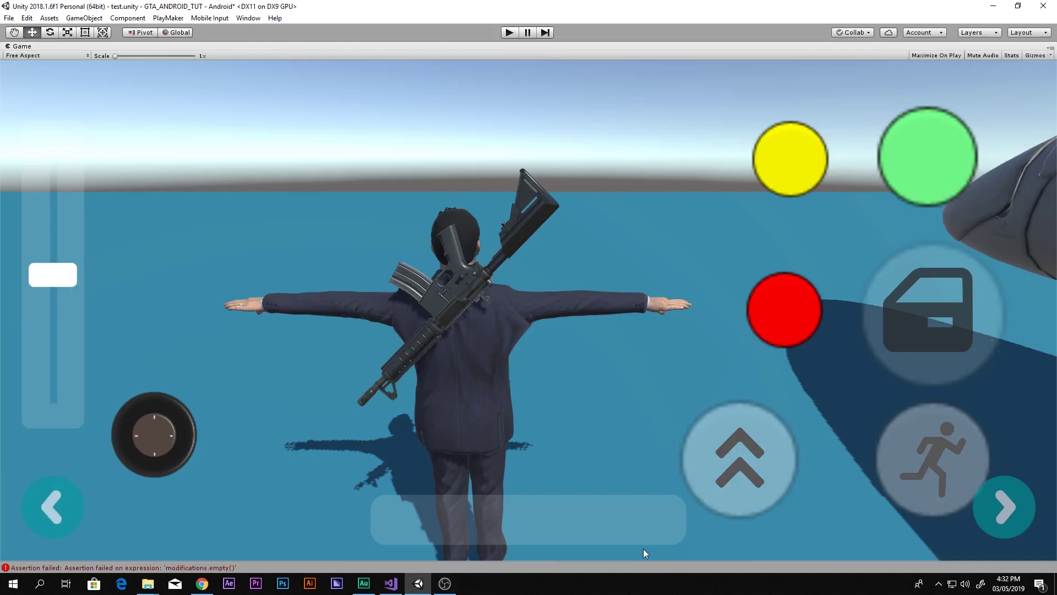
key(shift+space)
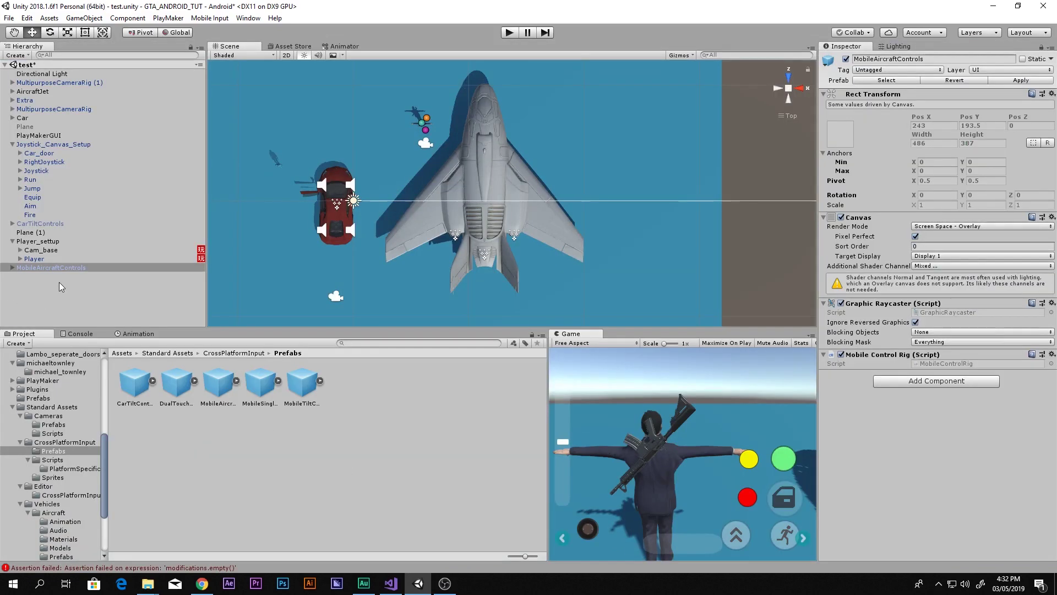
Collapse Joystick_Canvas_Setup and Player_settup, and reorder MobileAircraftControls to sit directly below Joystick_Canvas_Setup
click(13, 145)
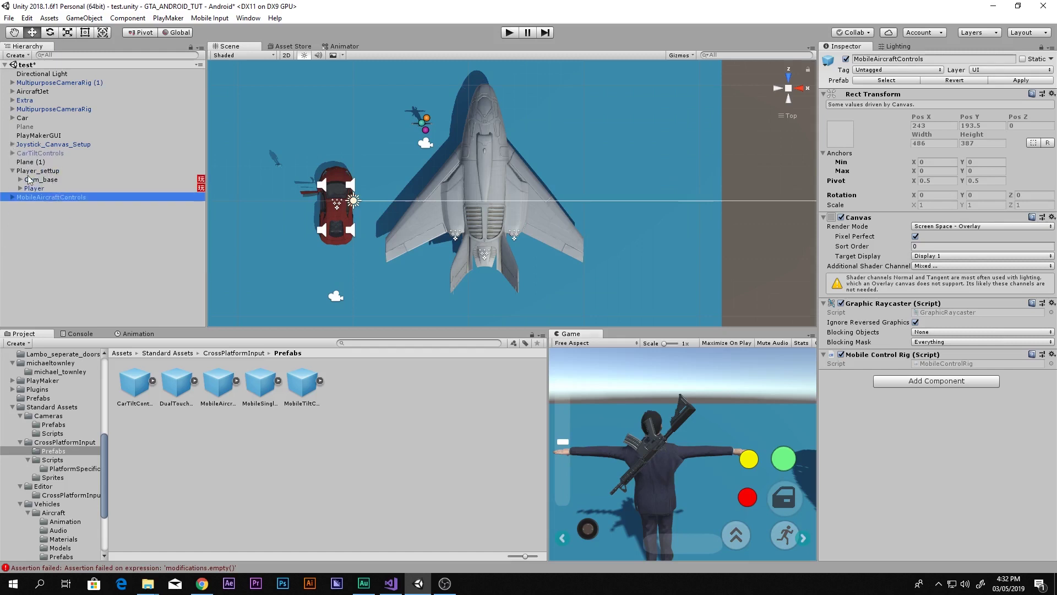
click(12, 171)
drag(33, 183, 35, 150)
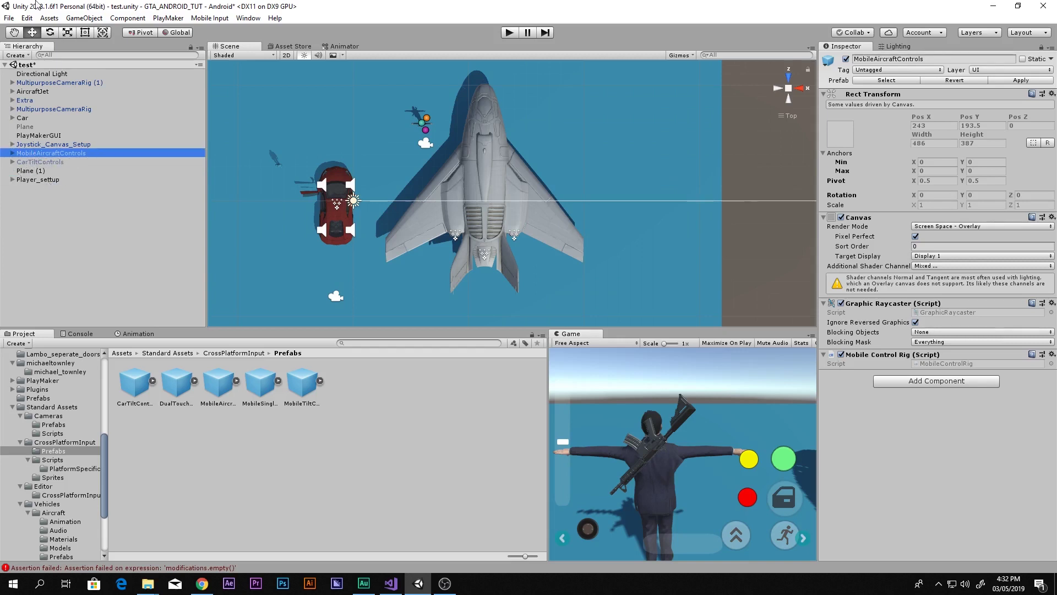
In State 3 of the AircraftJet Trigger's FSM, paste another Activate Game Object action and point it to MobileAircraftControls
click(33, 91)
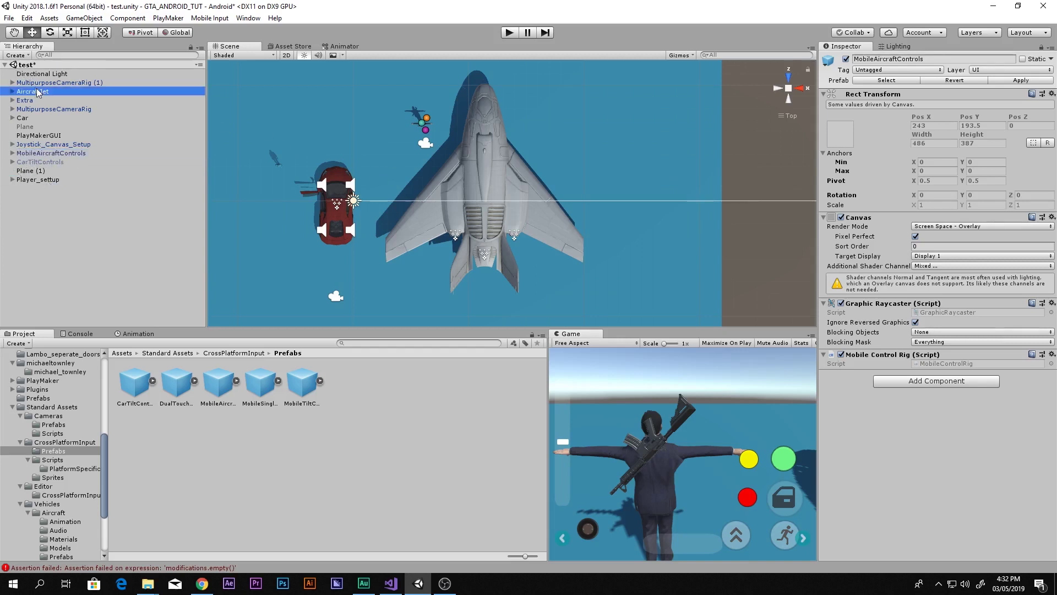
key(Right)
click(61, 188)
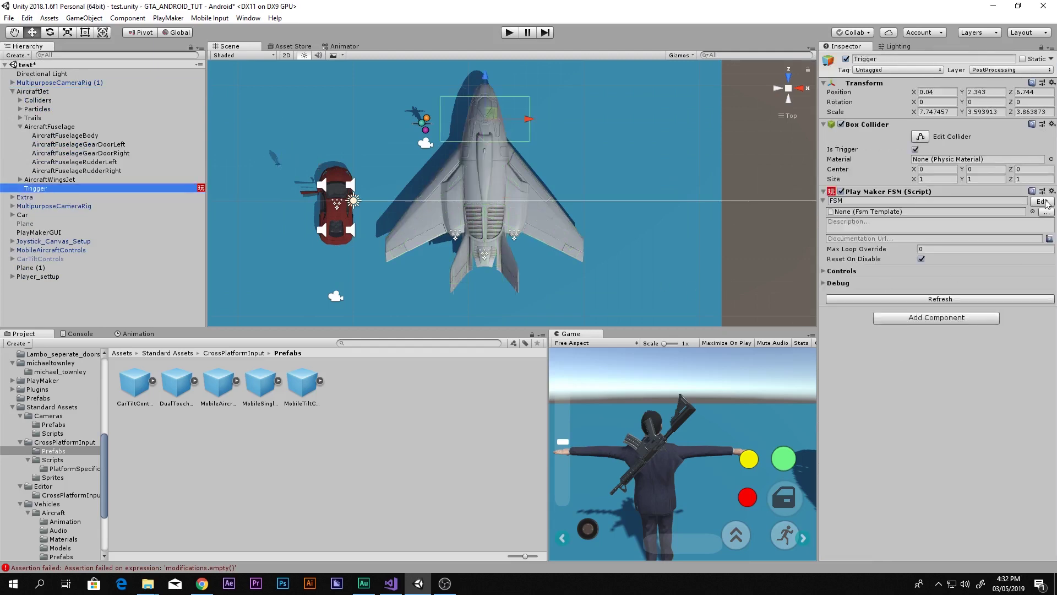
click(1043, 201)
drag(325, 177, 514, 100)
click(346, 326)
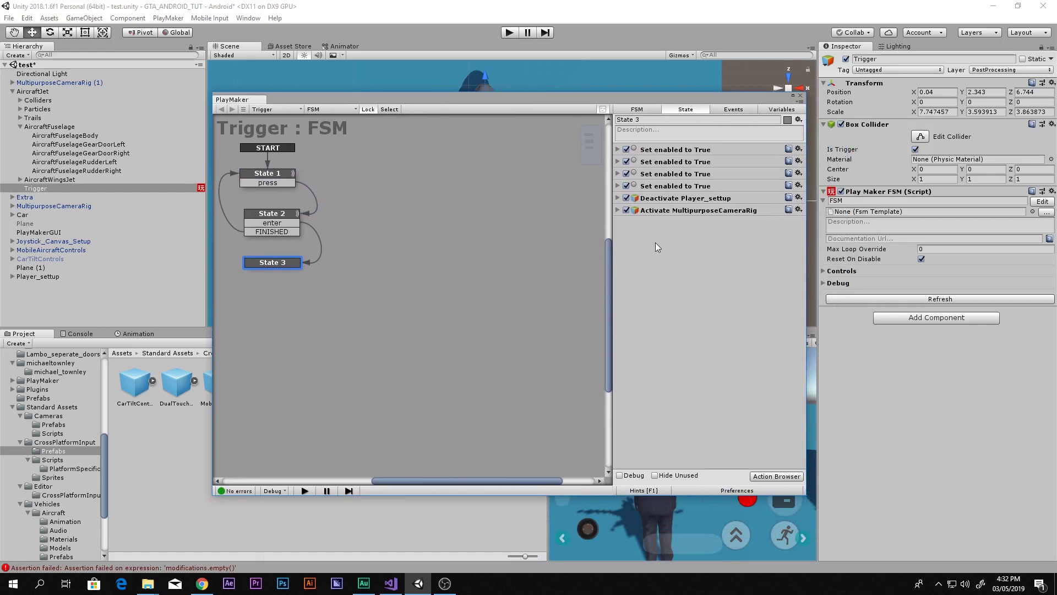
click(662, 211)
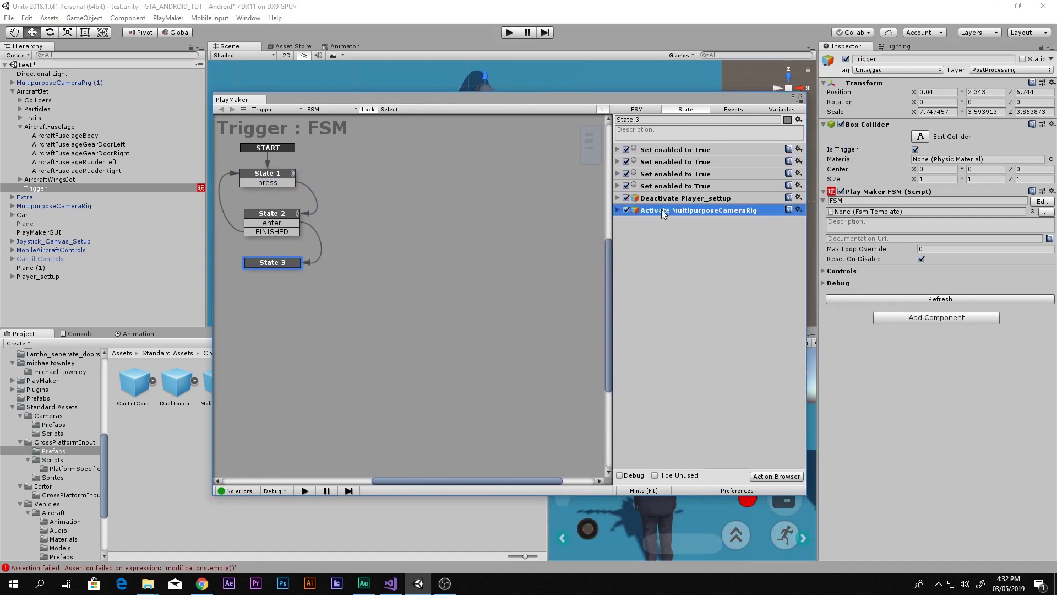
key(ctrl+v)
click(619, 223)
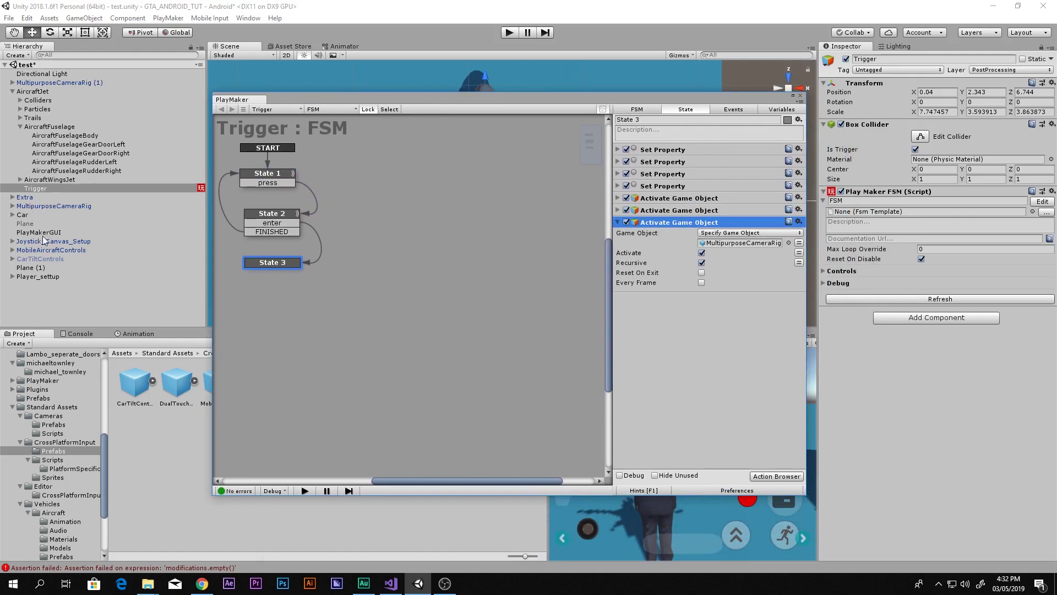
drag(40, 253, 724, 247)
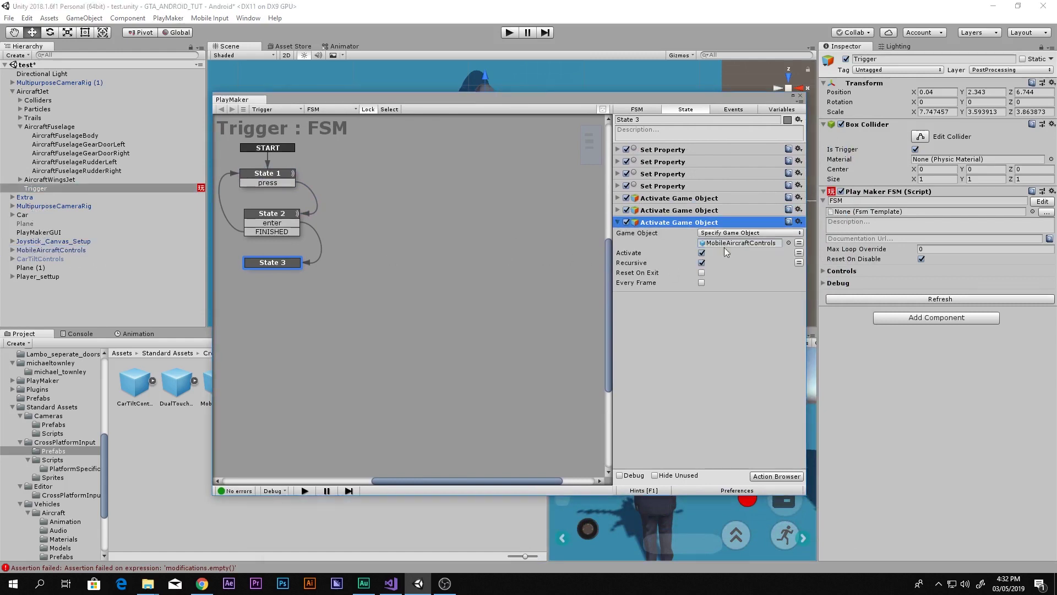
click(618, 223)
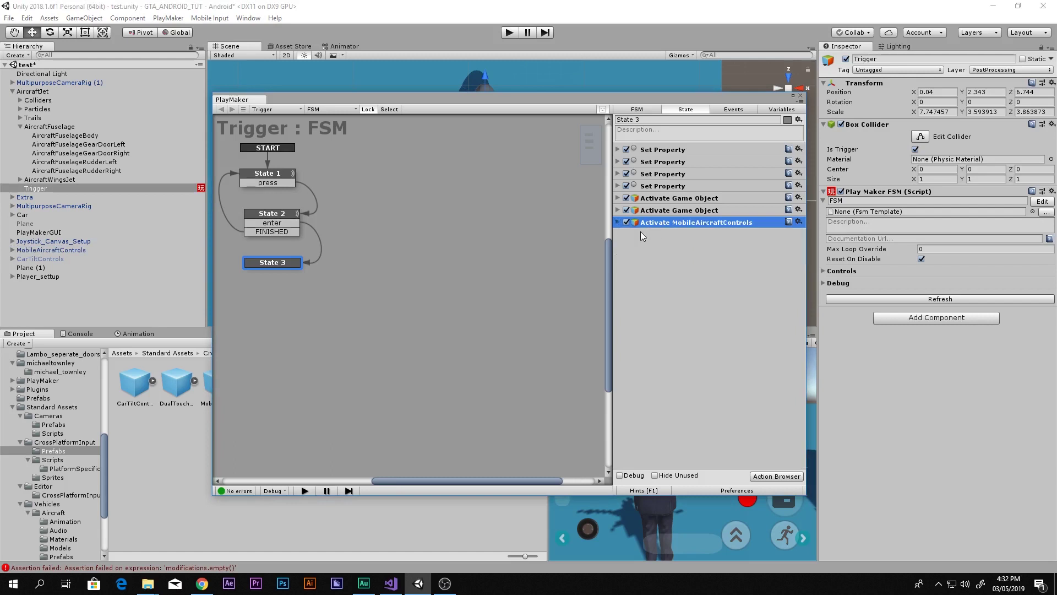
Paste one more Activate Game Object action in State 3 that deactivates Joystick_Canvas_Setup, and close the PlayMaker editor
key(ctrl+v)
click(618, 234)
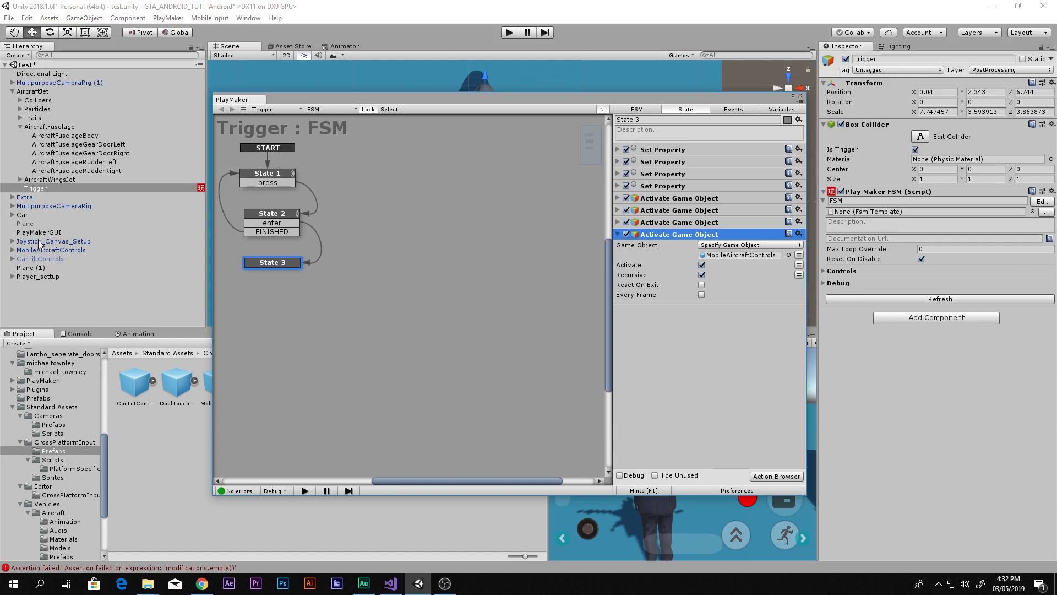
drag(38, 243, 715, 255)
click(702, 266)
click(618, 235)
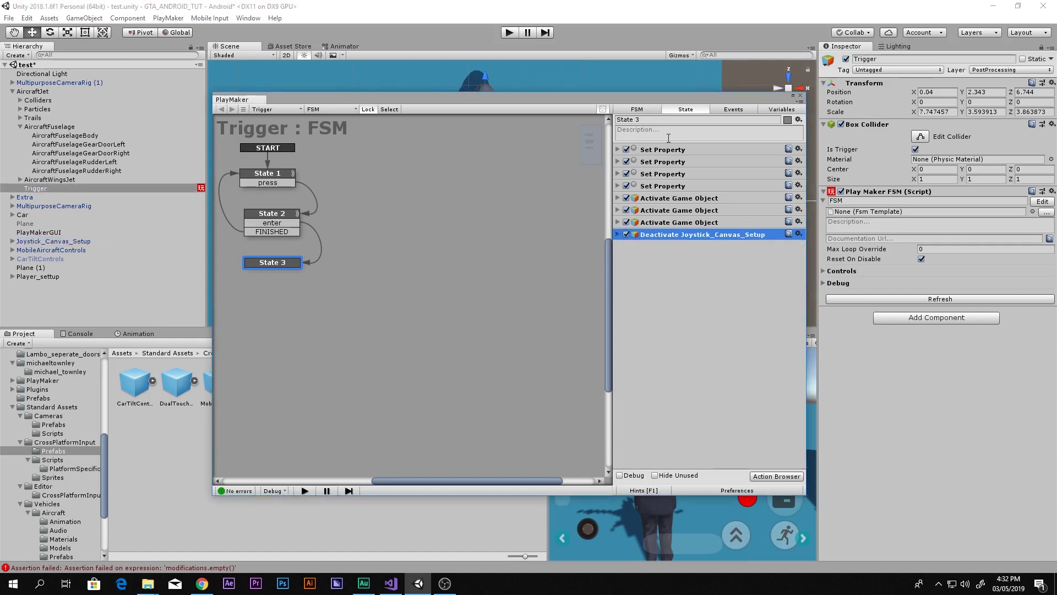
click(801, 96)
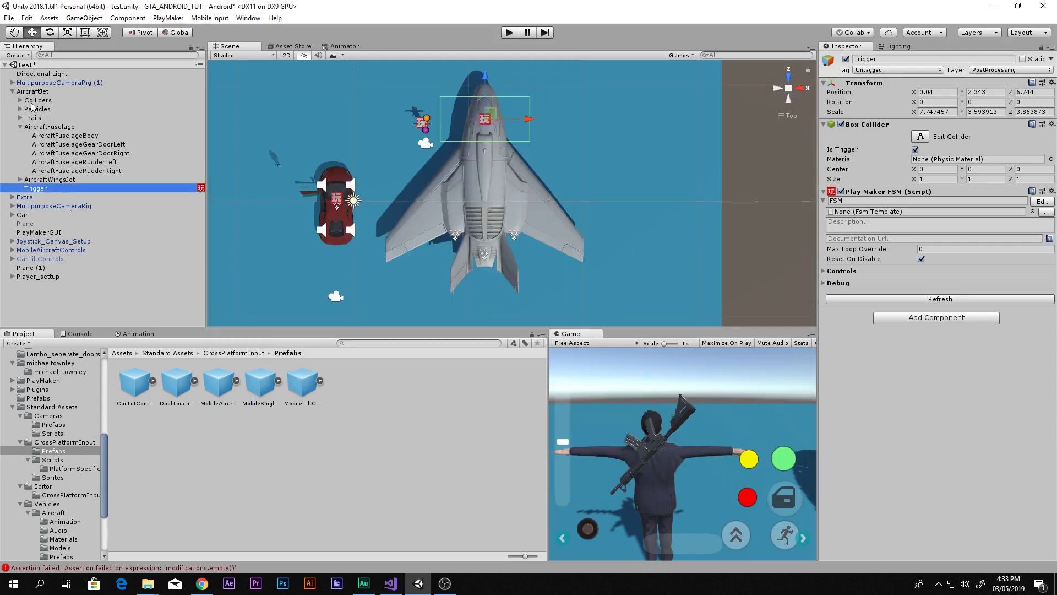
Copy the MultipurposeCameraRig and MobileAircraftControls activation actions from State 3 into State 1 of the Trigger's FSM, and set both copies to deactivate
click(1049, 202)
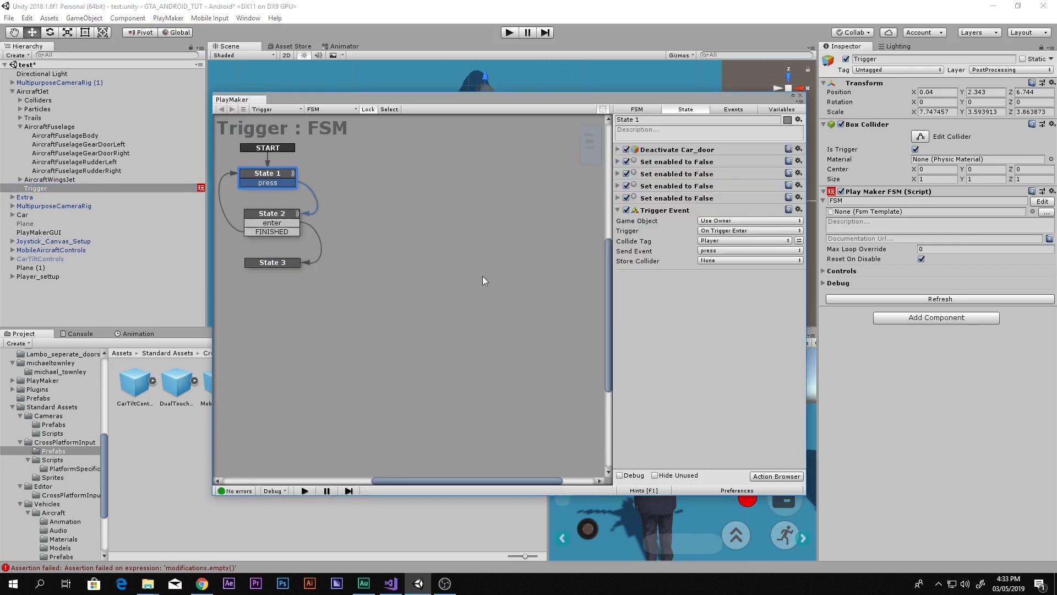
click(268, 262)
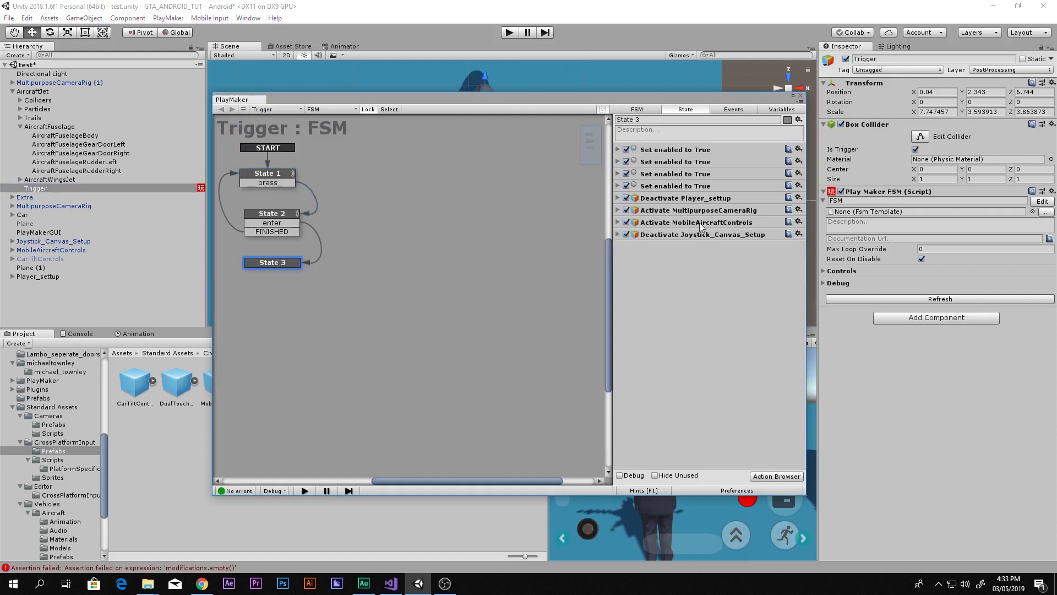
click(722, 211)
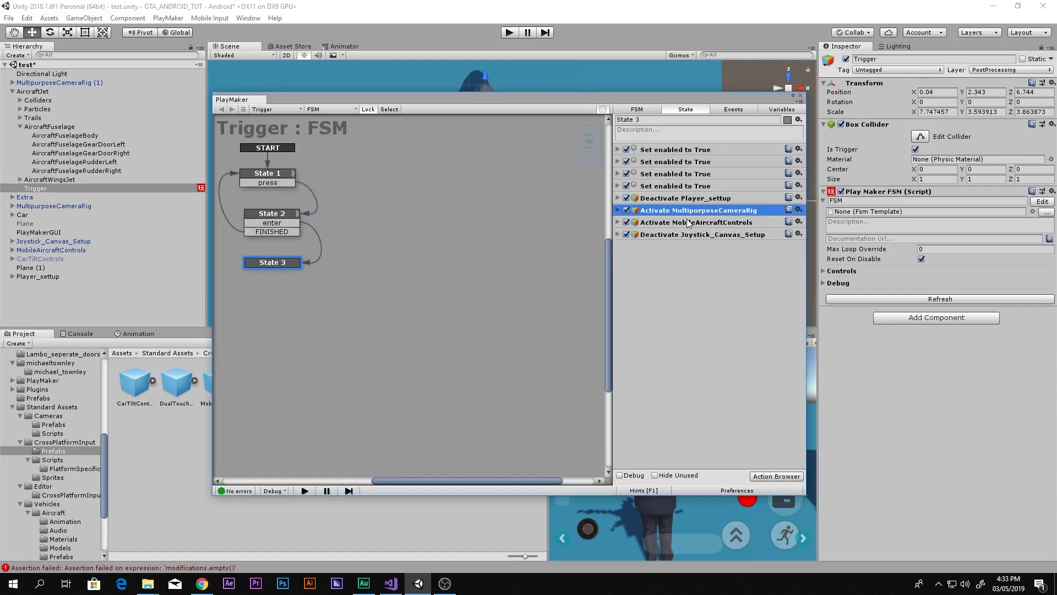
click(266, 182)
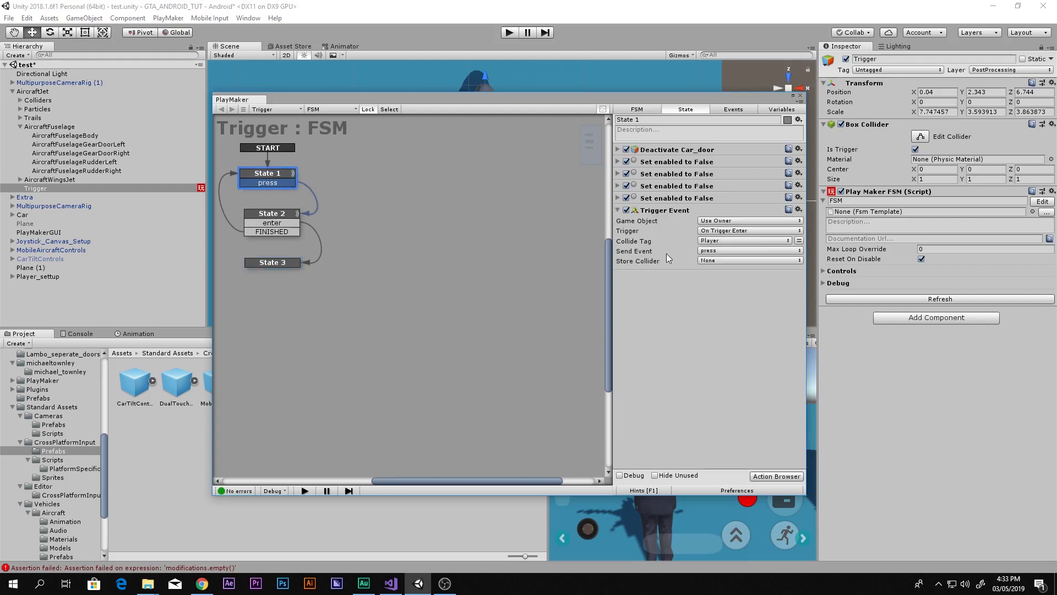
click(683, 150)
key(ctrl+v)
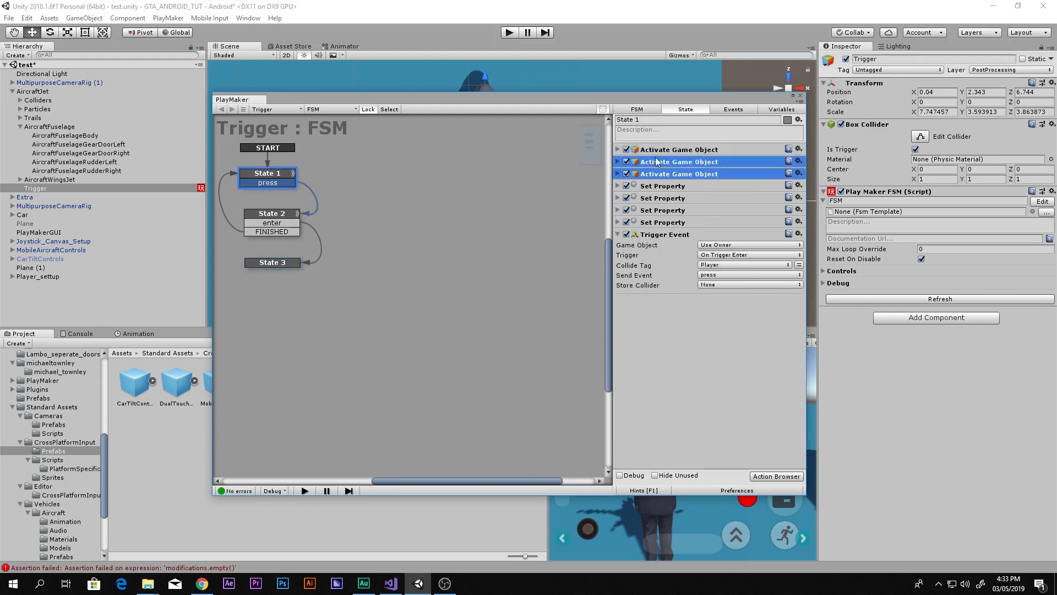
click(617, 162)
click(619, 238)
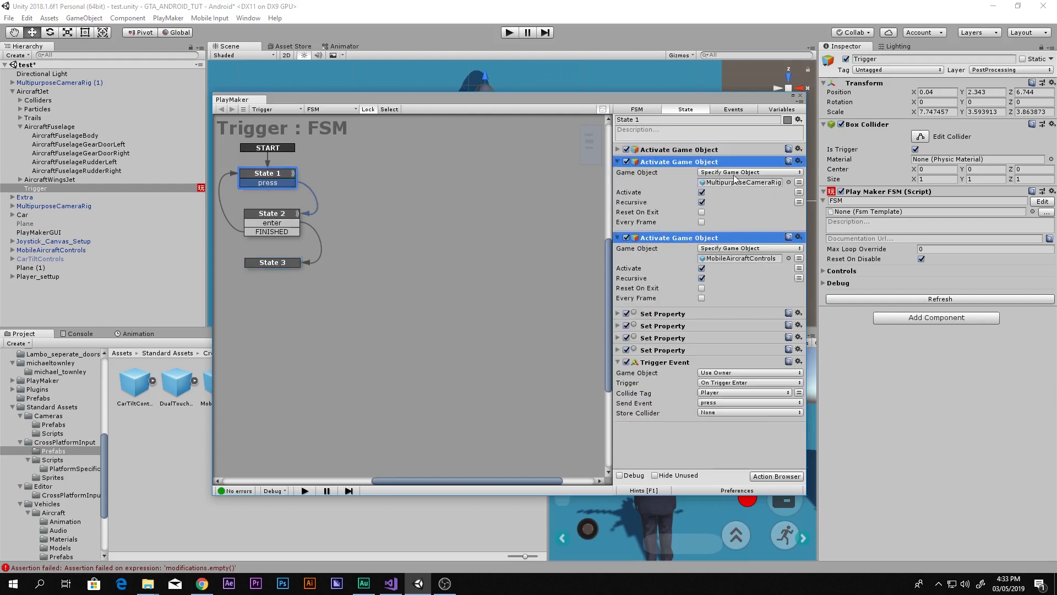
click(701, 192)
click(701, 268)
click(801, 97)
Play the game in a maximized view, walk the character to the jet and board it
key(shift+space)
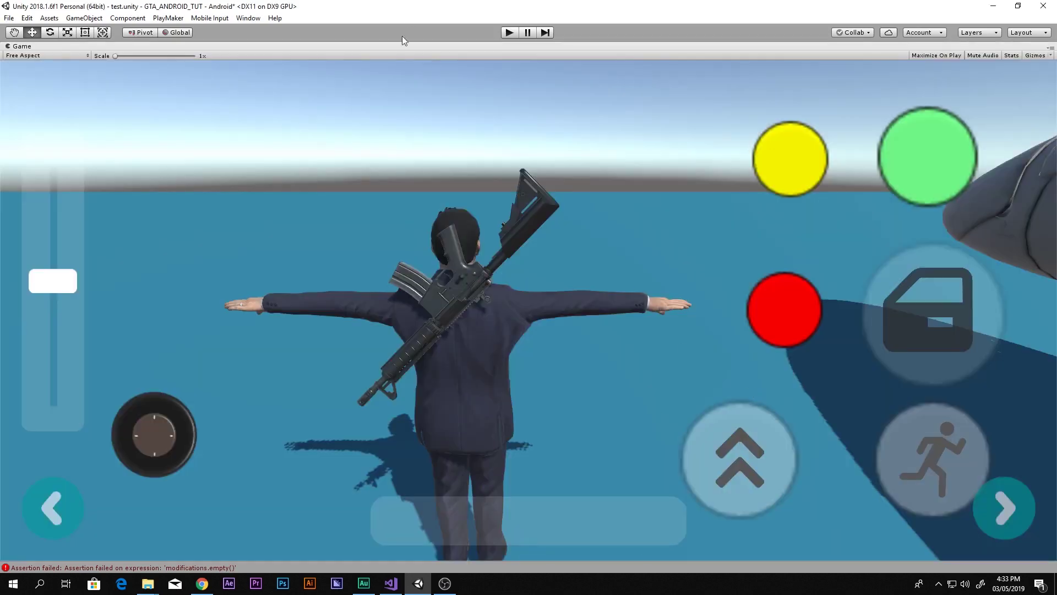
click(508, 32)
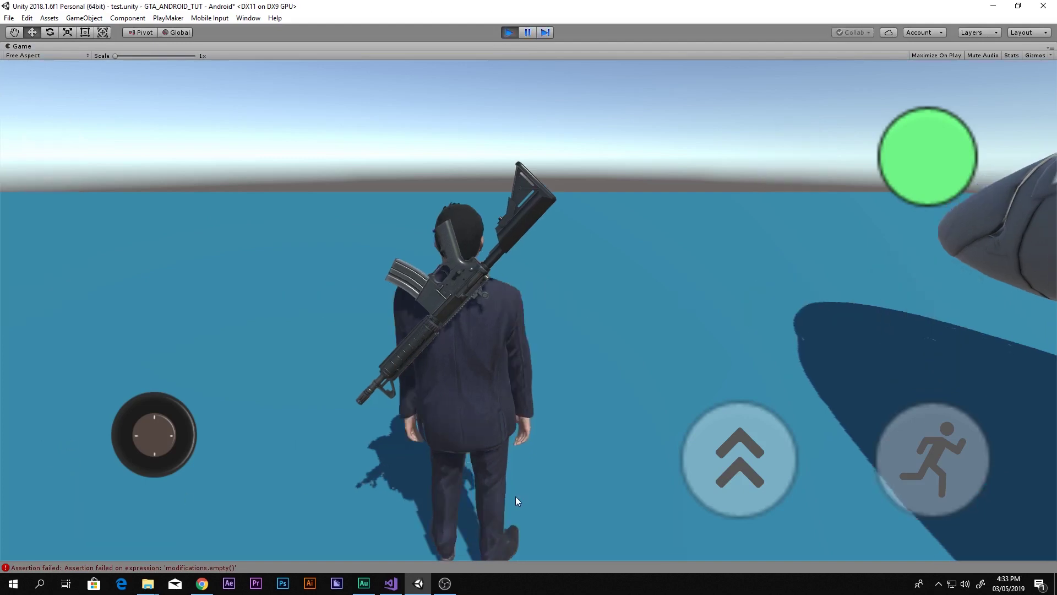
drag(158, 437, 303, 441)
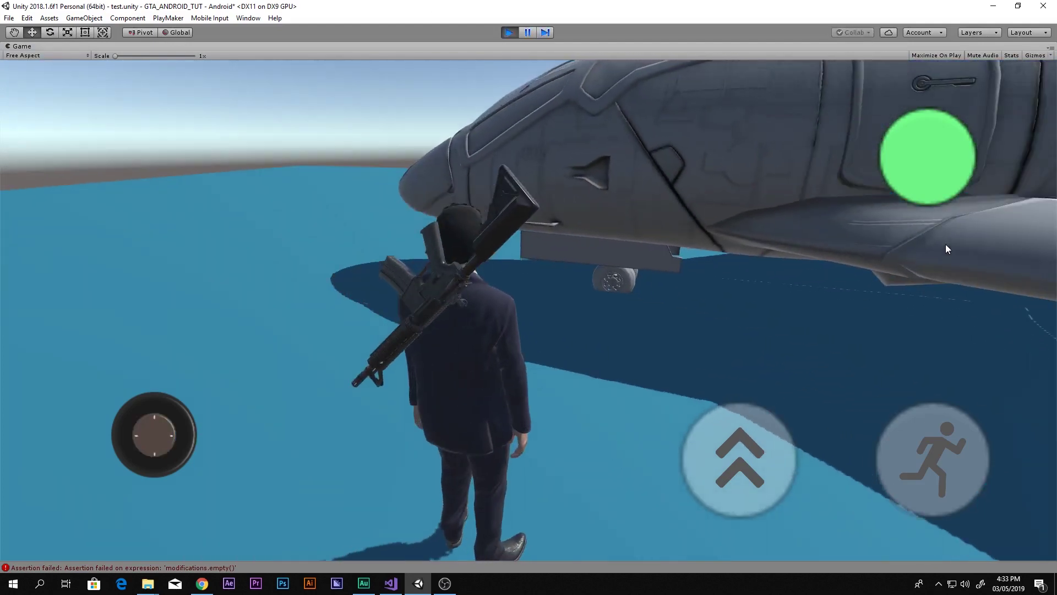
drag(181, 412, 142, 273)
click(978, 329)
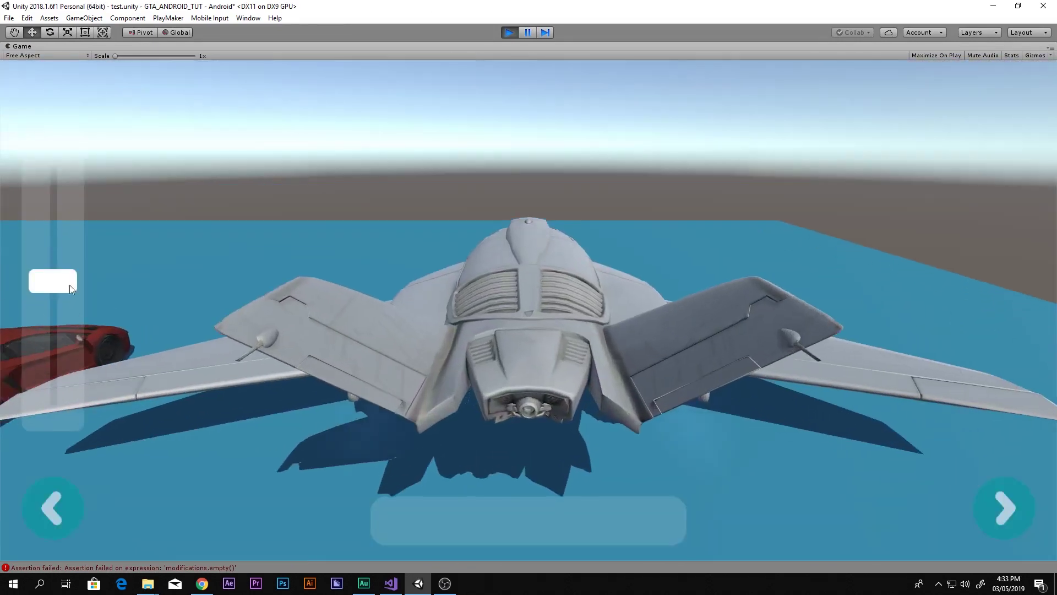
Test-fly the jet with the on-screen throttle slider and right arrow button, and stop play mode
drag(36, 290, 57, 469)
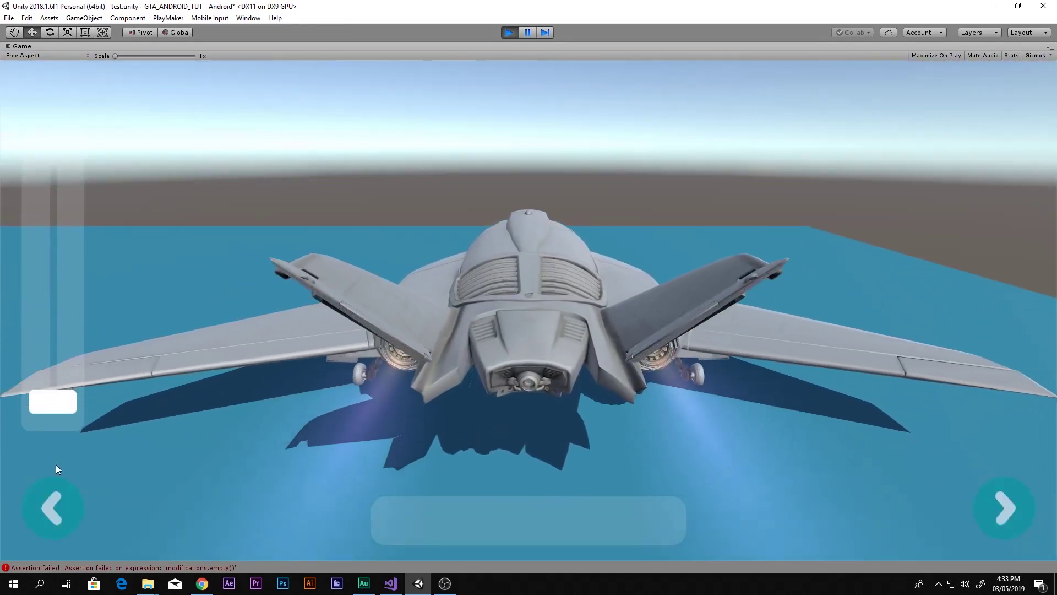
drag(53, 402, 115, 300)
click(993, 505)
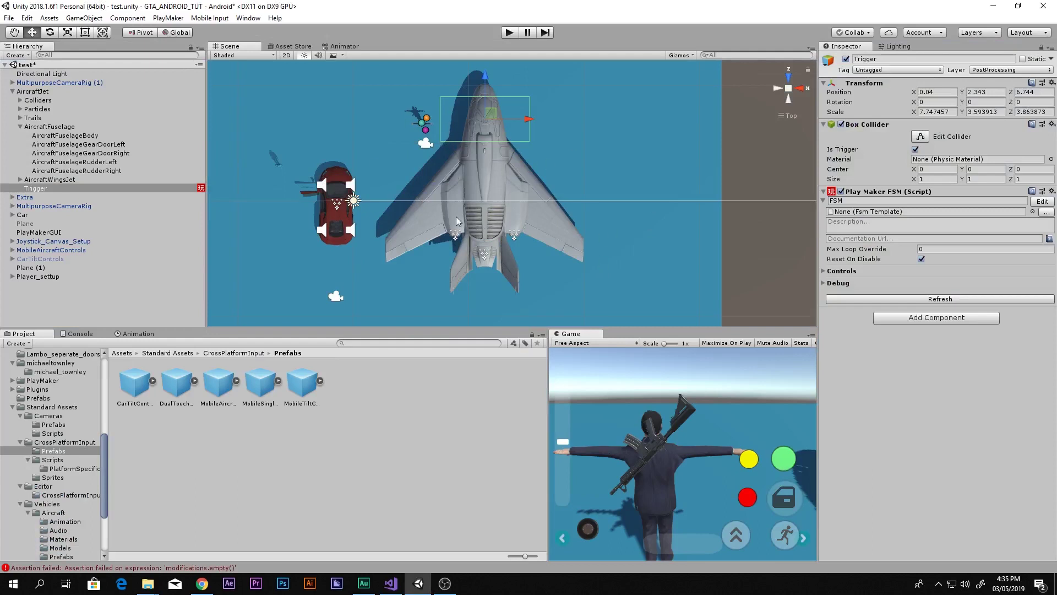
Collapse AircraftJet, expand and enable CarTiltControls, and preview its Car_door button in a maximized game view
click(12, 92)
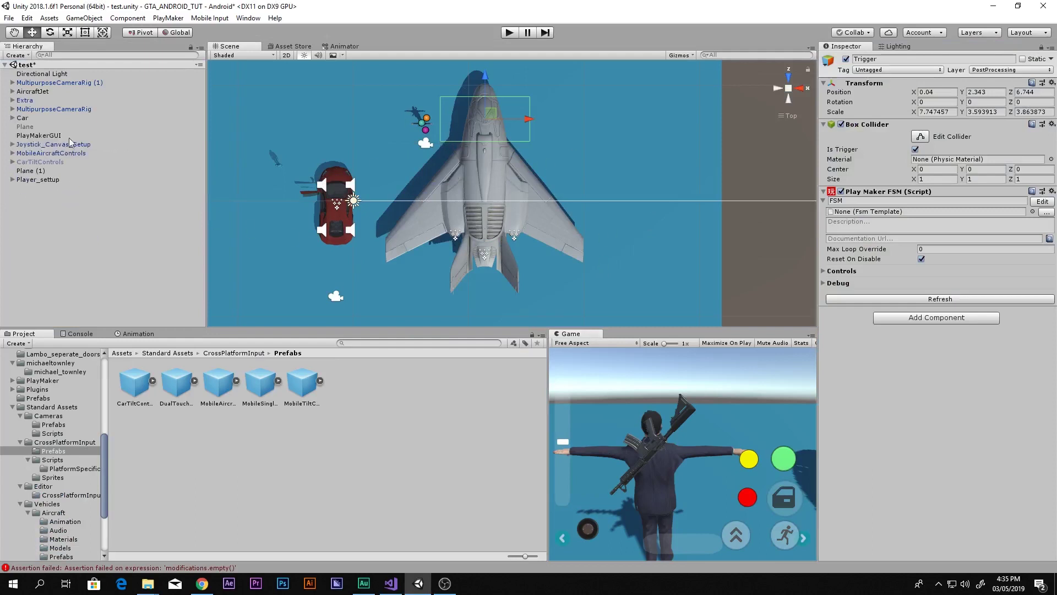
click(31, 165)
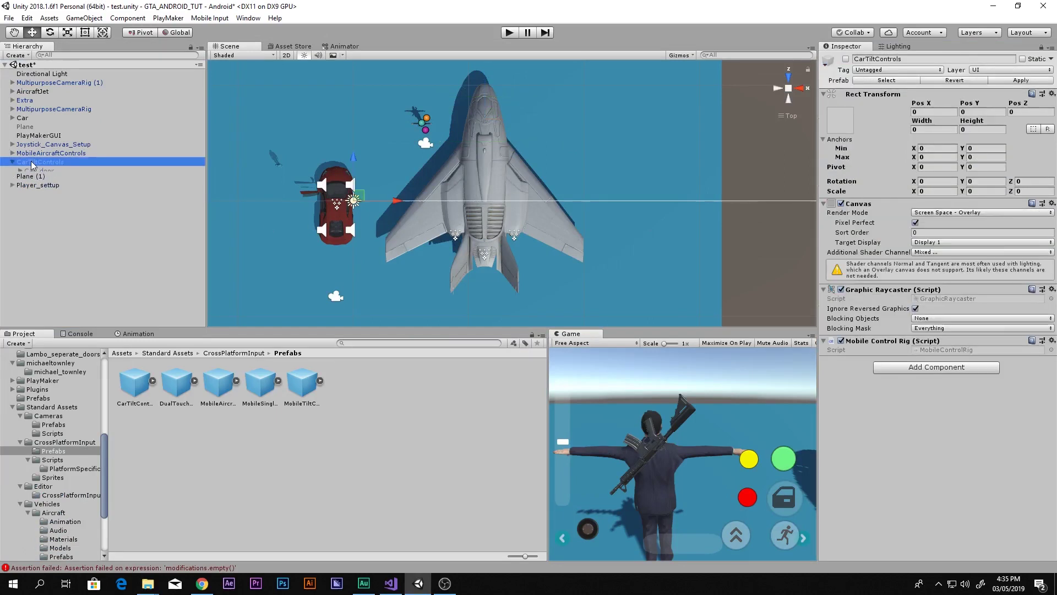
key(Right)
click(53, 172)
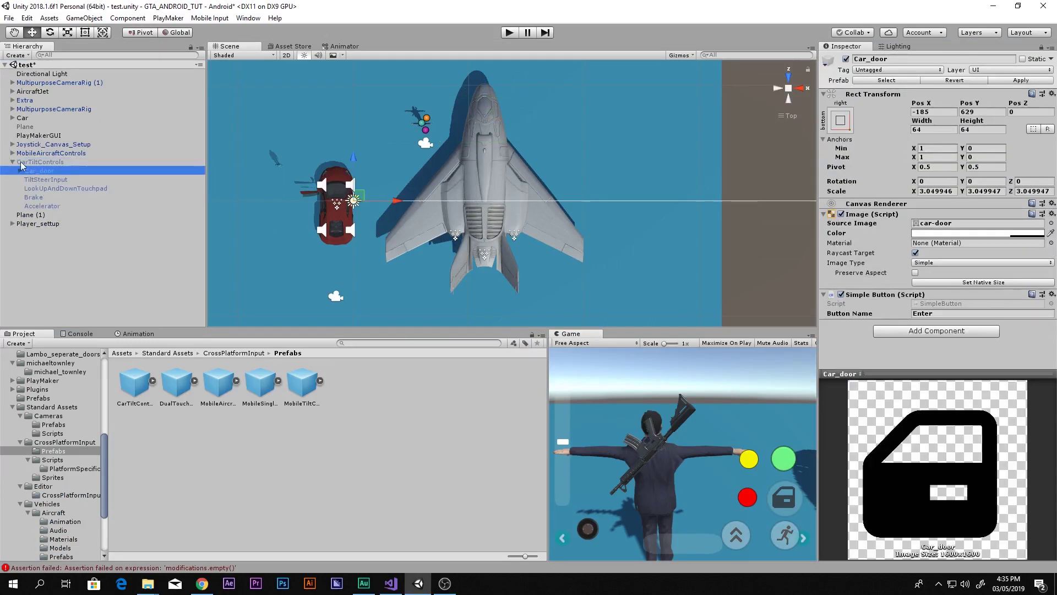
click(123, 162)
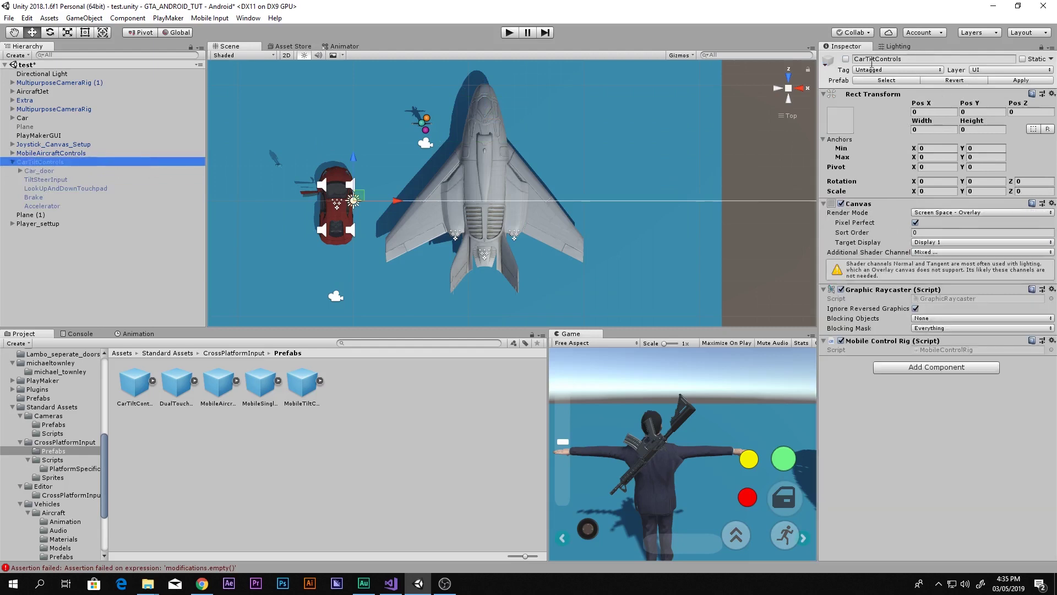
key(shift+space)
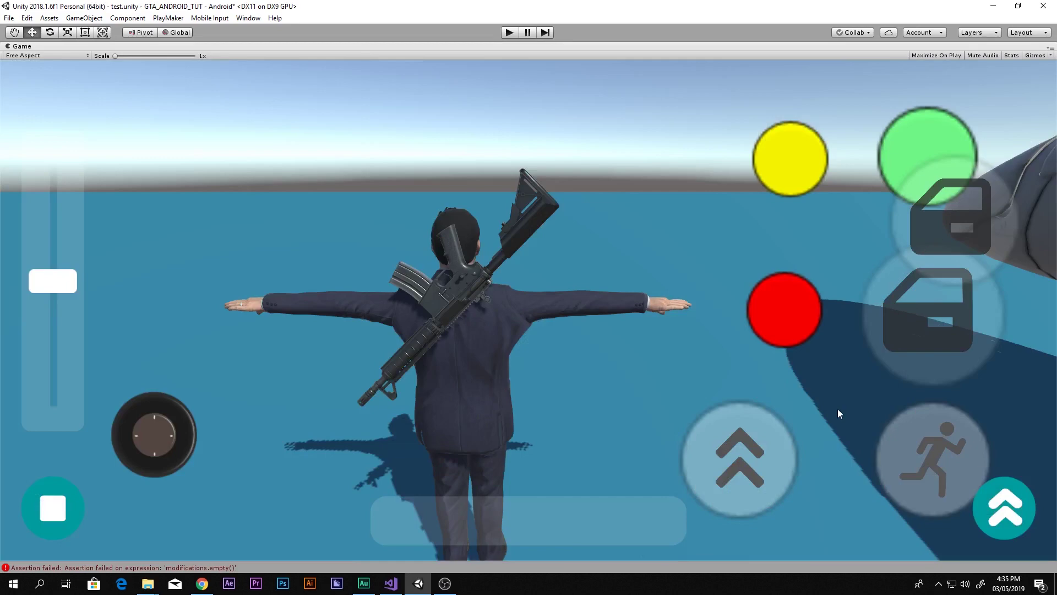
key(shift+space)
Copy the Car_door button from CarTiltControls and paste it as a child of MobileAircraftControls
right_click(62, 171)
click(70, 180)
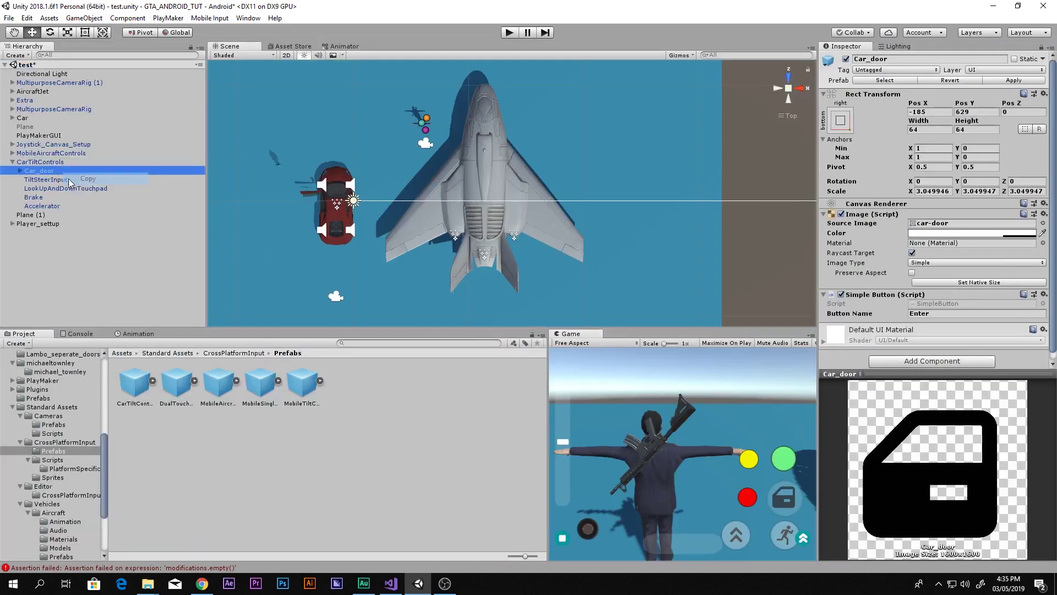
click(70, 153)
key(Right)
click(70, 162)
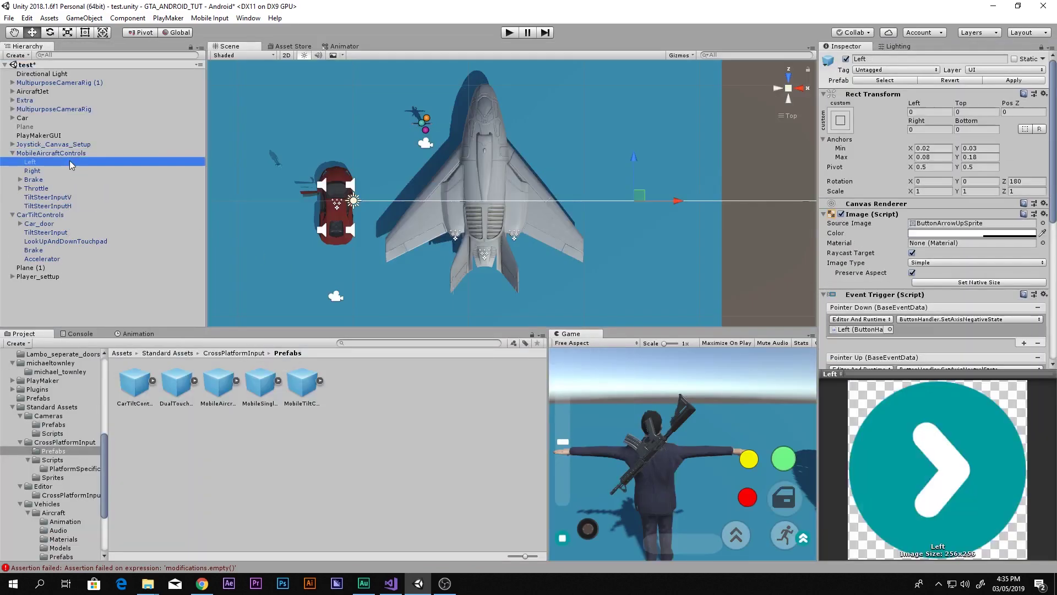
right_click(70, 163)
click(105, 178)
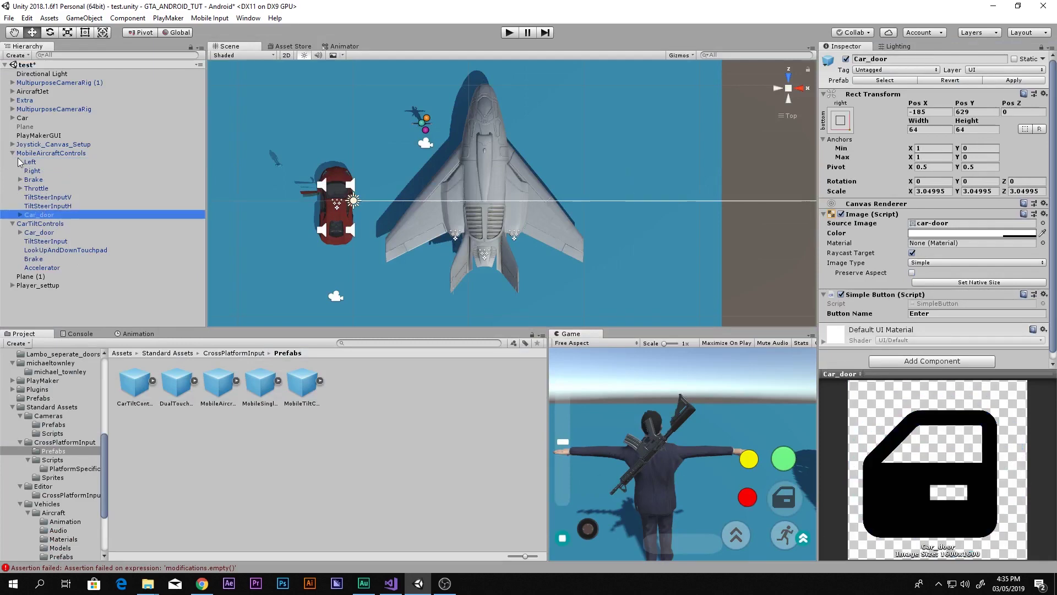
Collapse MobileAircraftControls in the object tree and disable CarTiltControls
click(12, 153)
click(53, 162)
click(845, 59)
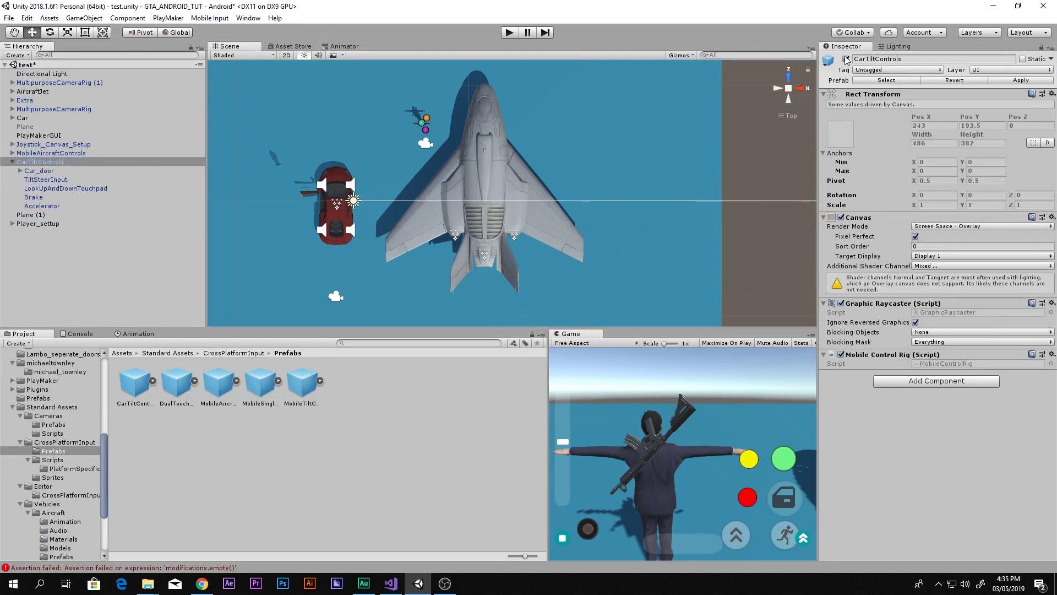
Disable Joystick_Canvas_Setup to preview the aircraft controls alone in a maximized game view, and collapse CarTiltControls
click(61, 146)
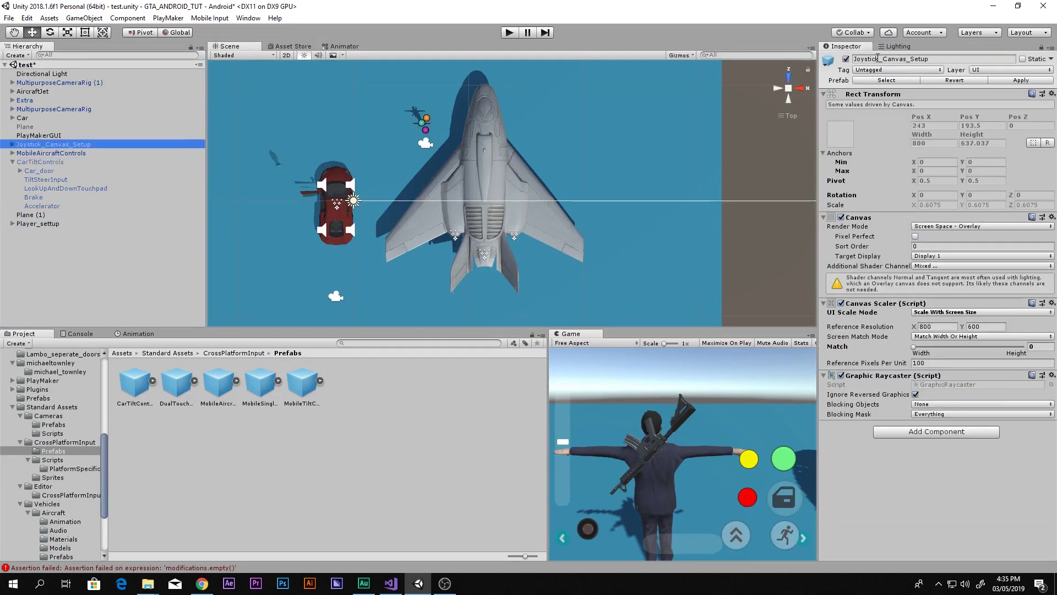
click(846, 60)
key(shift+space)
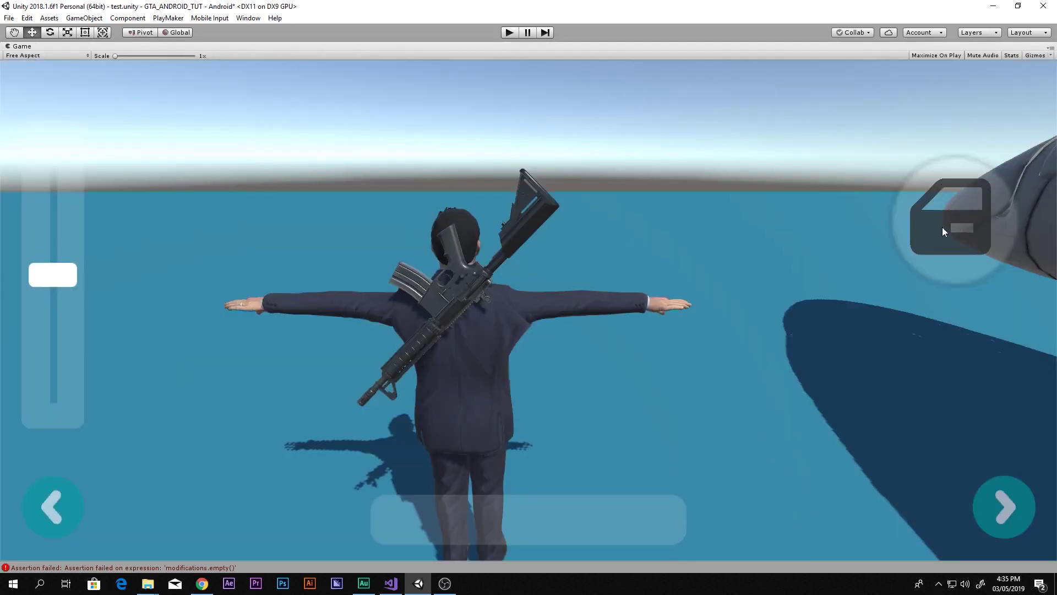
key(shift+space)
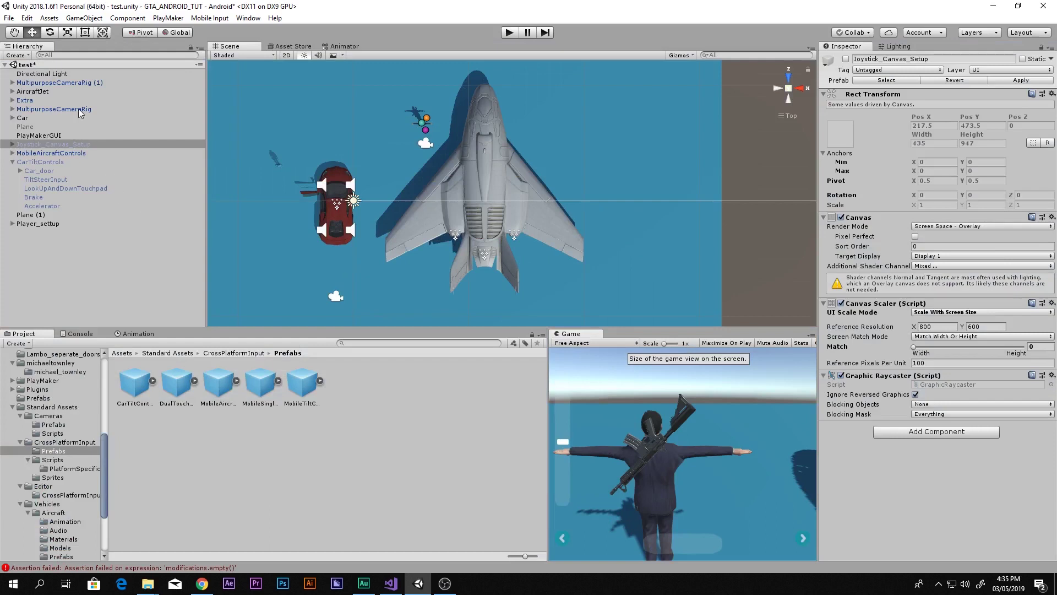
click(12, 163)
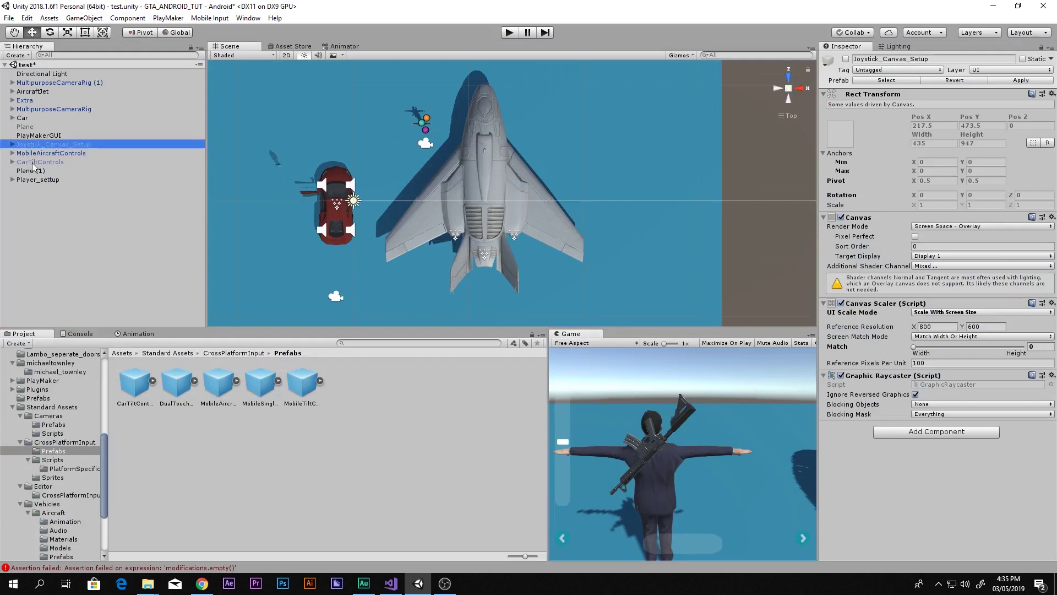
Re-enable the Joystick_Canvas_Setup object
click(64, 153)
click(173, 146)
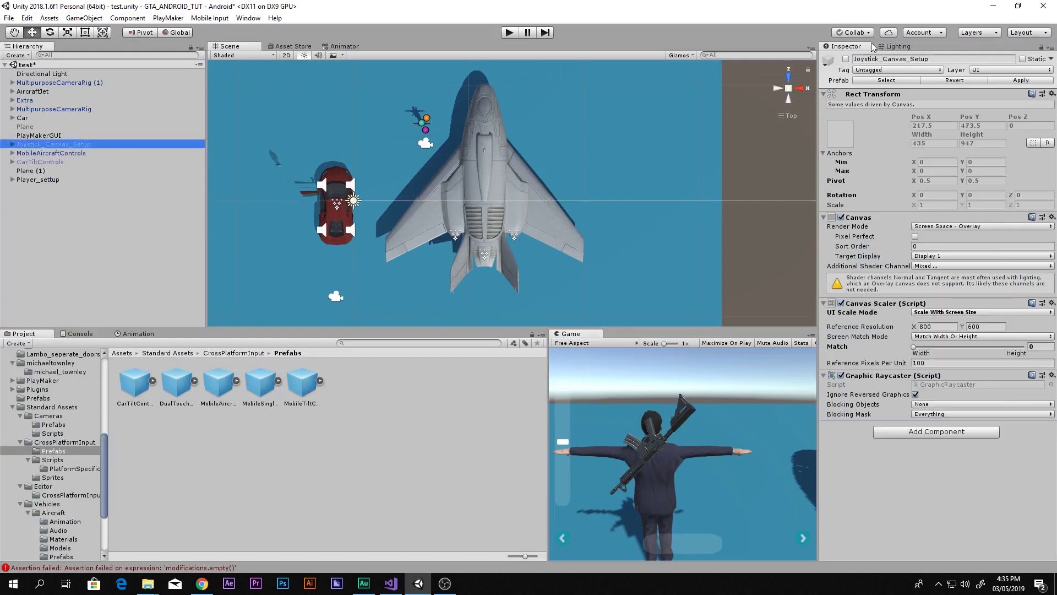
click(846, 59)
Expand AircraftJet in the object tree and open the FSM of its Trigger child in the PlayMaker editor
click(54, 92)
key(Right)
key(Down)
key(Down)
key(Down)
key(Down)
key(Down)
key(Down)
key(Down)
key(Down)
key(Down)
key(Down)
key(Down)
key(Down)
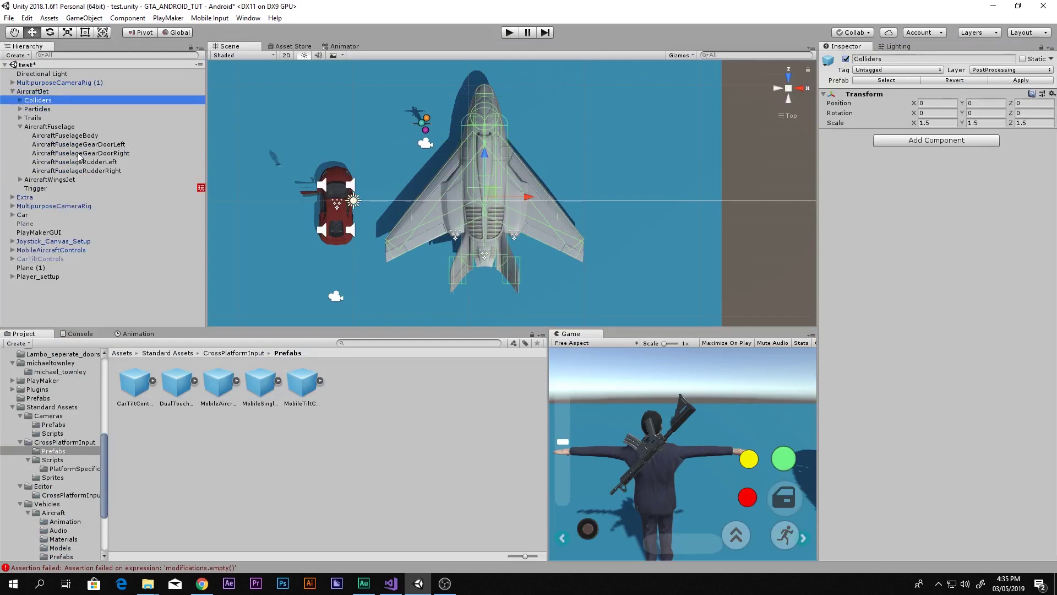
click(142, 188)
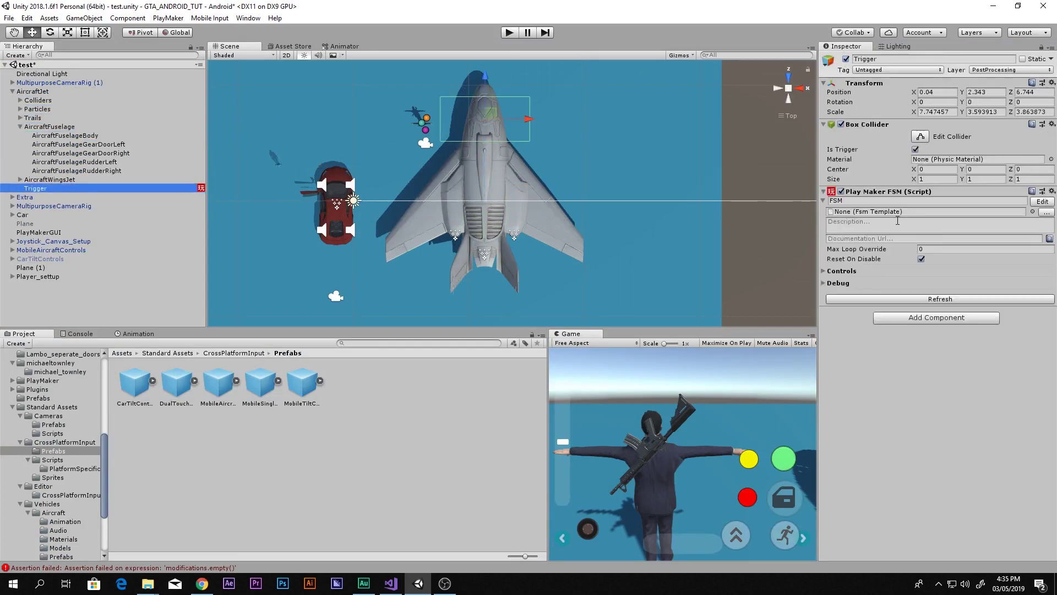
click(1042, 201)
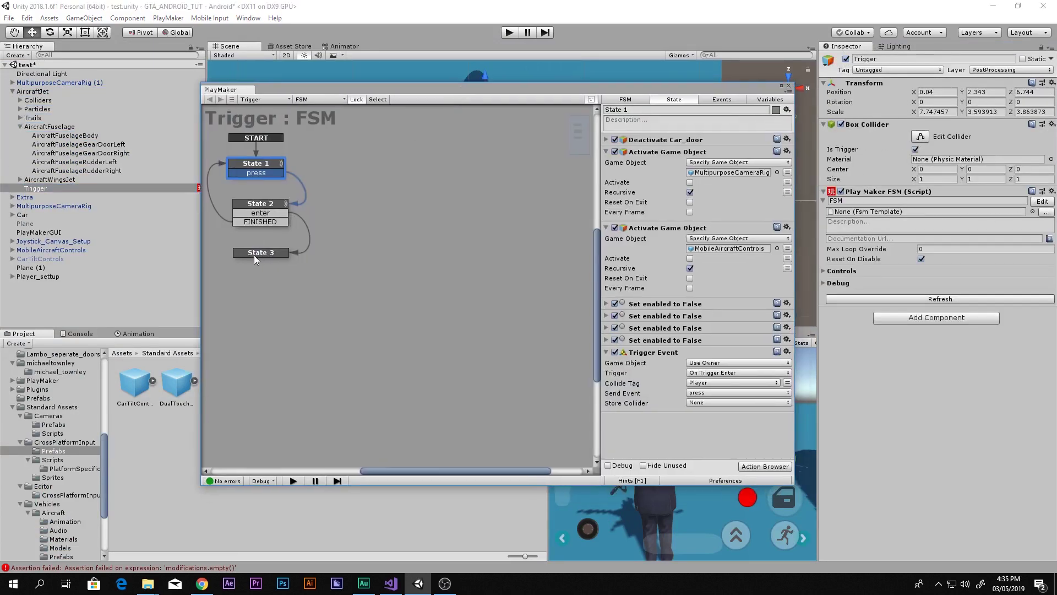
Copy the How_To_Do_Get Button Down action from State 2 and paste it as the last action of State 3
click(256, 252)
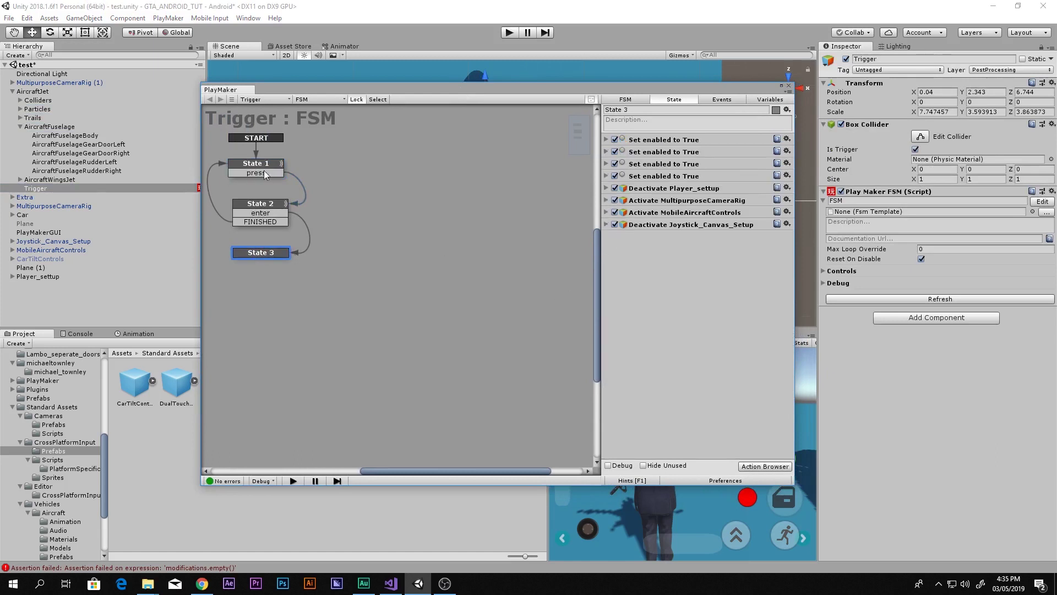
click(262, 205)
click(660, 216)
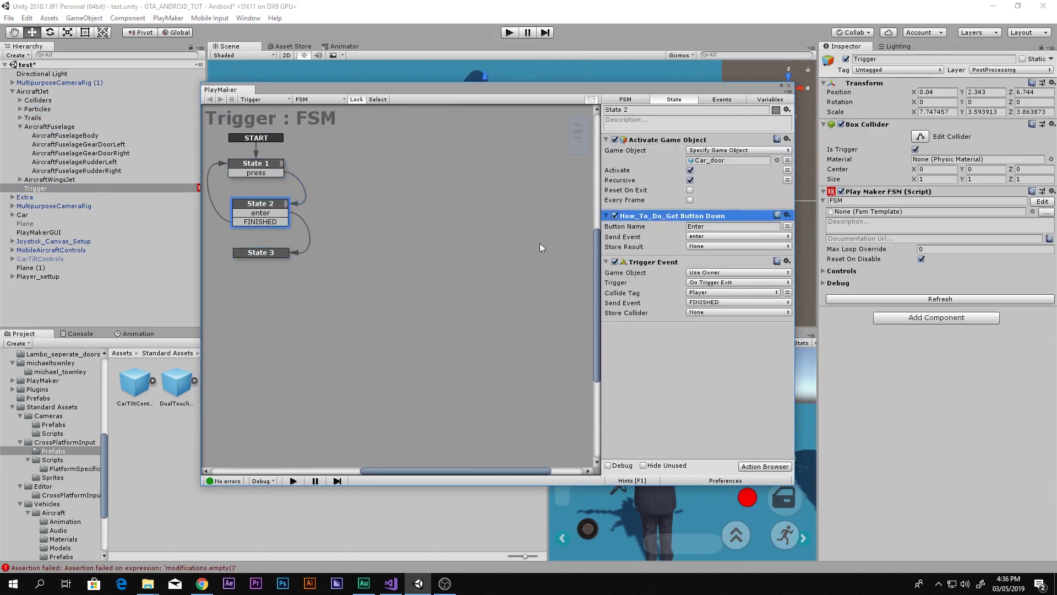
click(249, 254)
Compare State 3's button name with that of Car_door under MobileAircraftControls, and make the button action send a new event named out
click(688, 236)
click(719, 248)
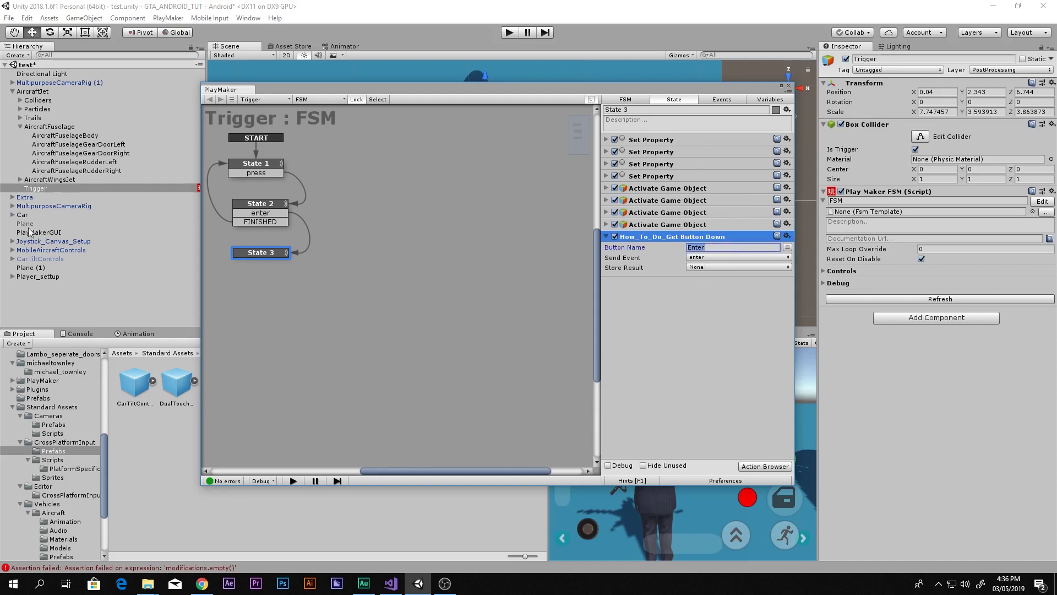
click(18, 251)
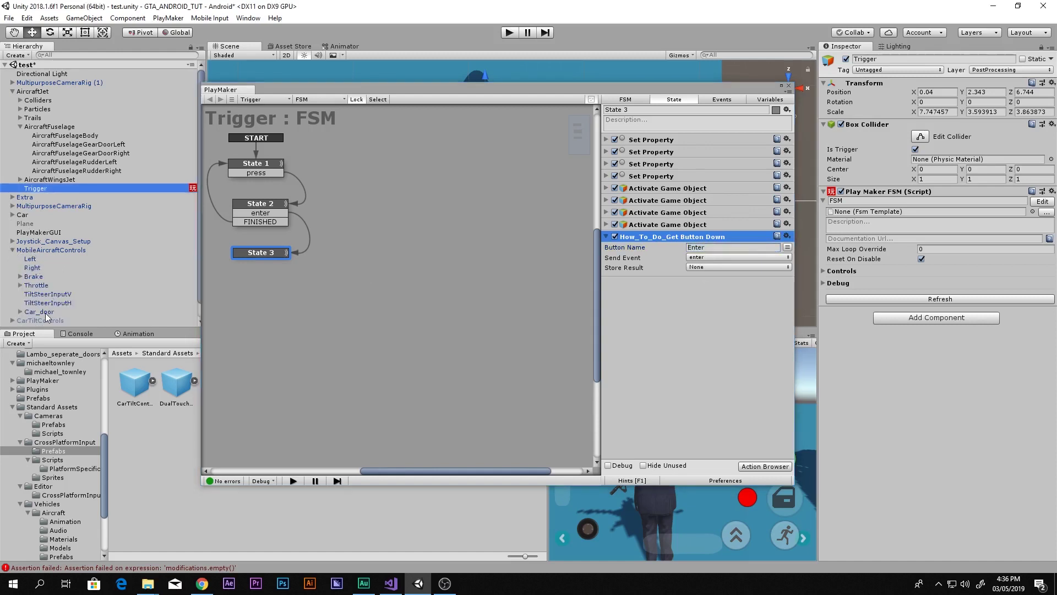
click(40, 311)
click(930, 314)
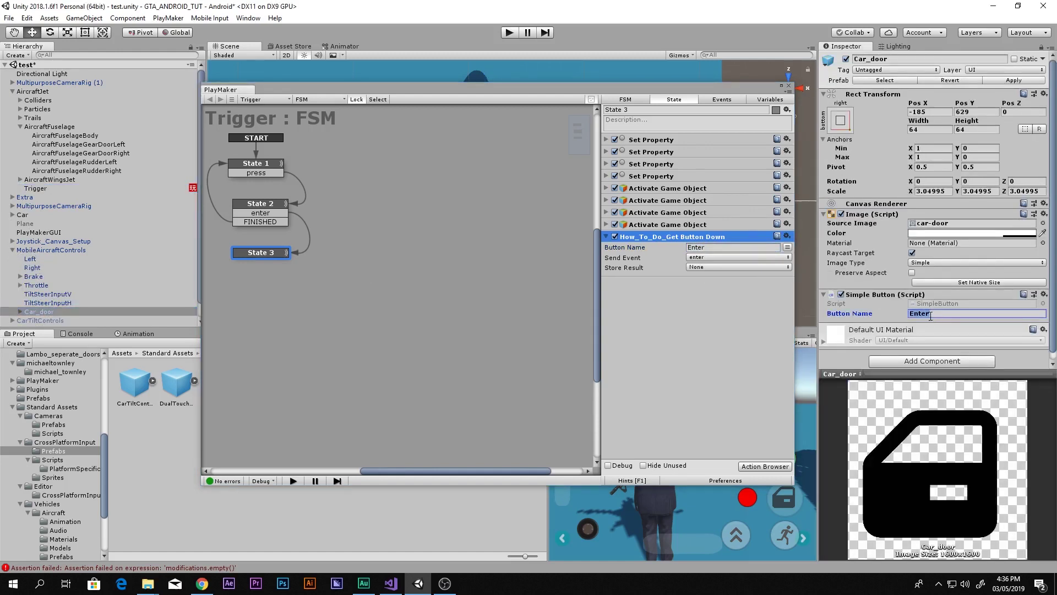
click(736, 247)
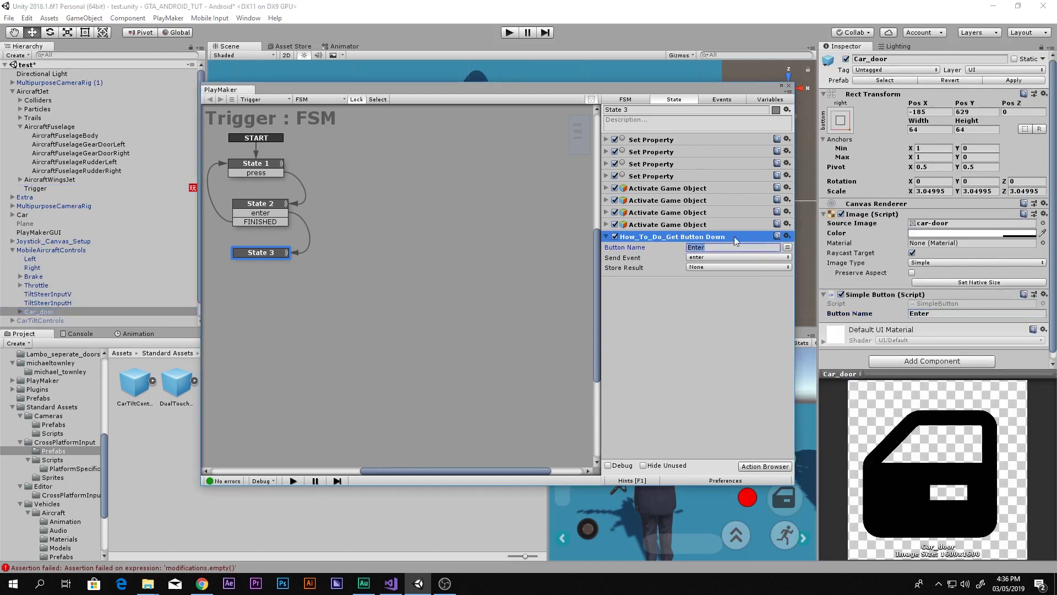
click(702, 257)
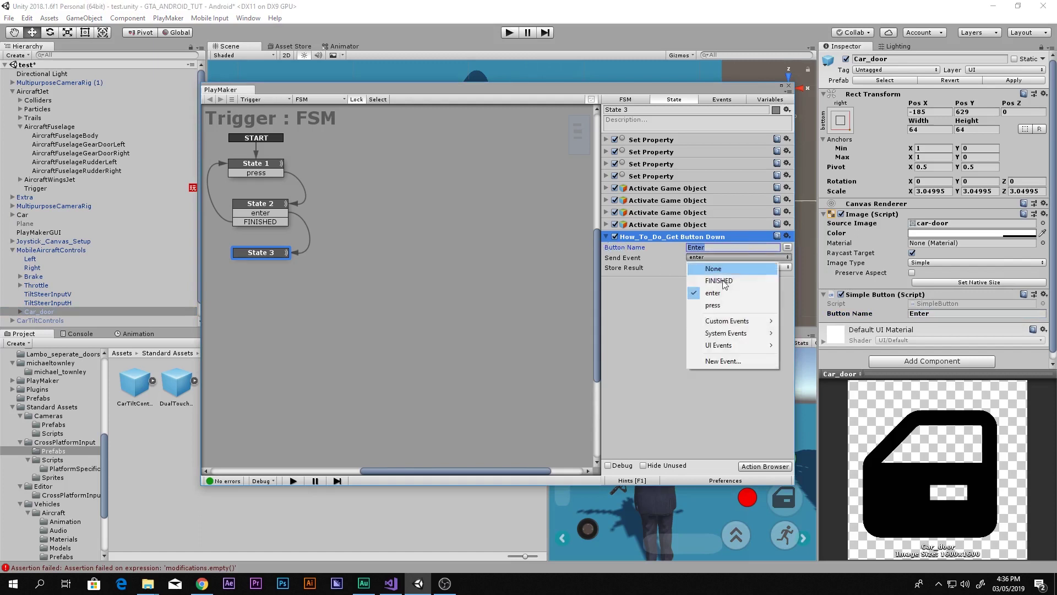
click(732, 361)
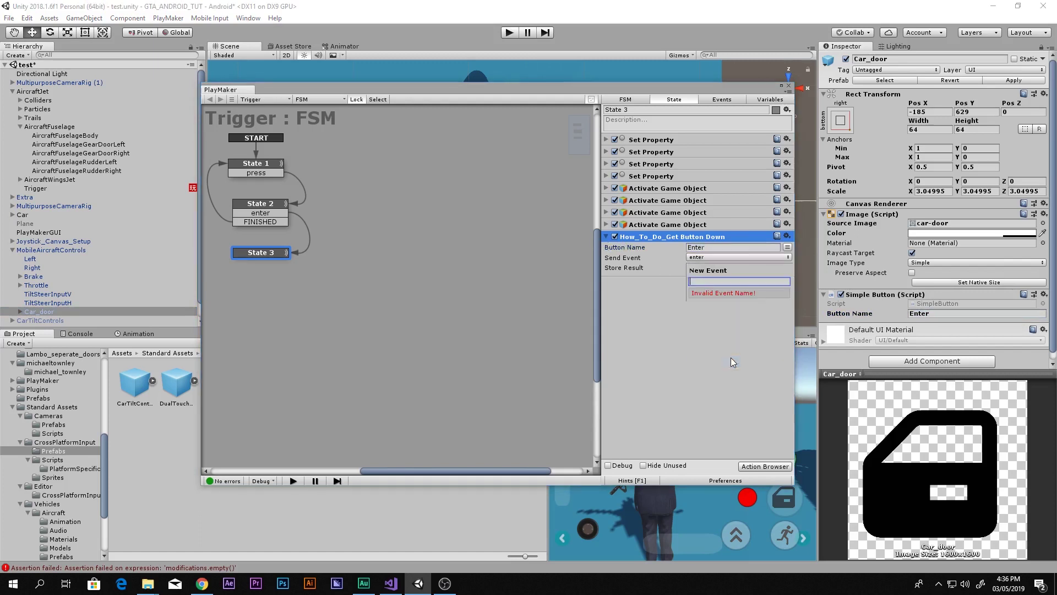
text(out)
key(Return)
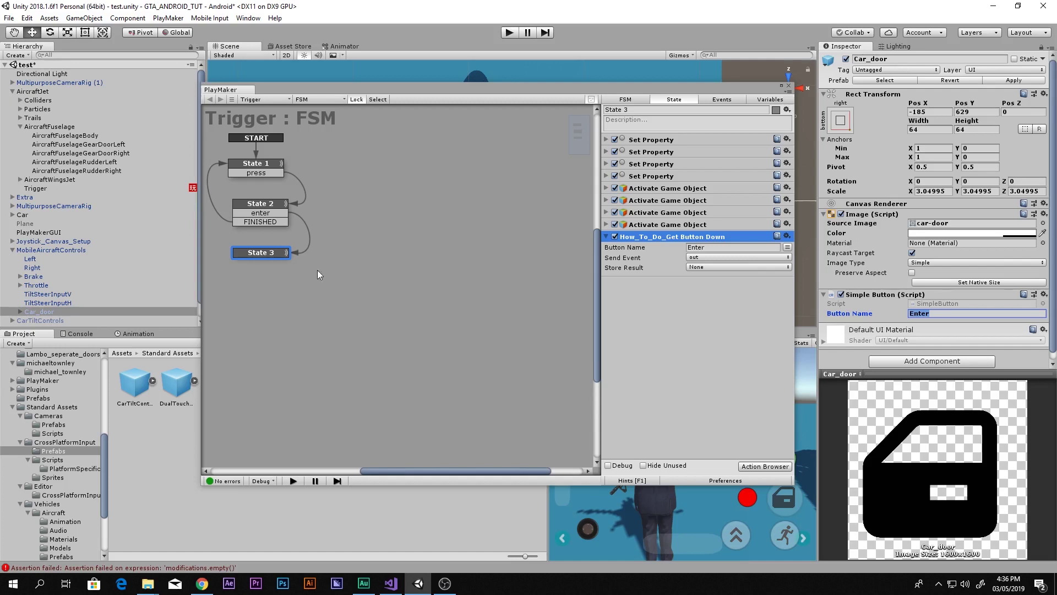
Add an out transition to State 3 and link it to a new State 4 beside it
right_click(269, 252)
mouse_move(308, 259)
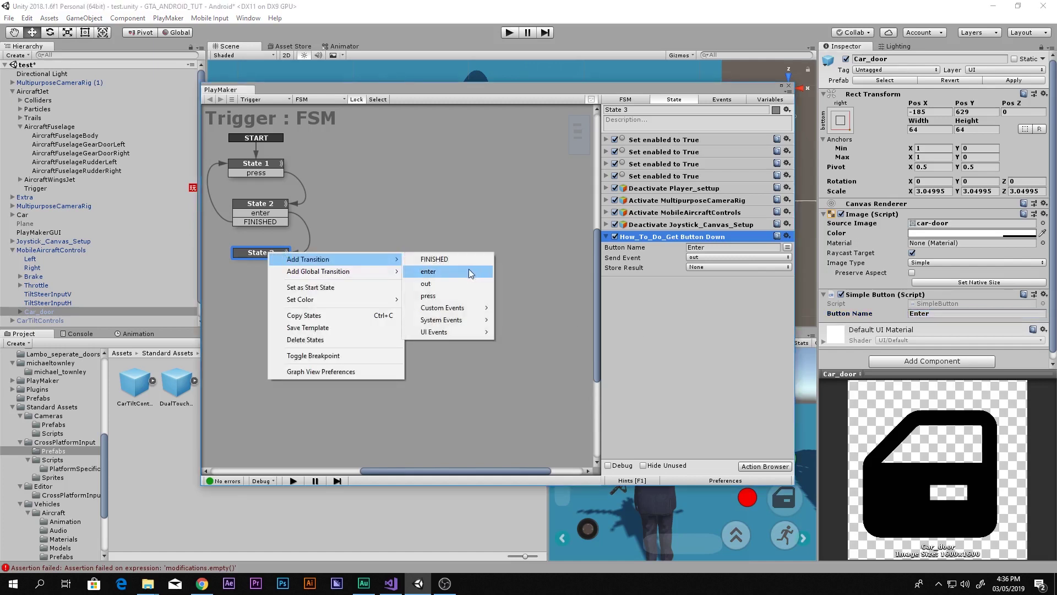
click(451, 283)
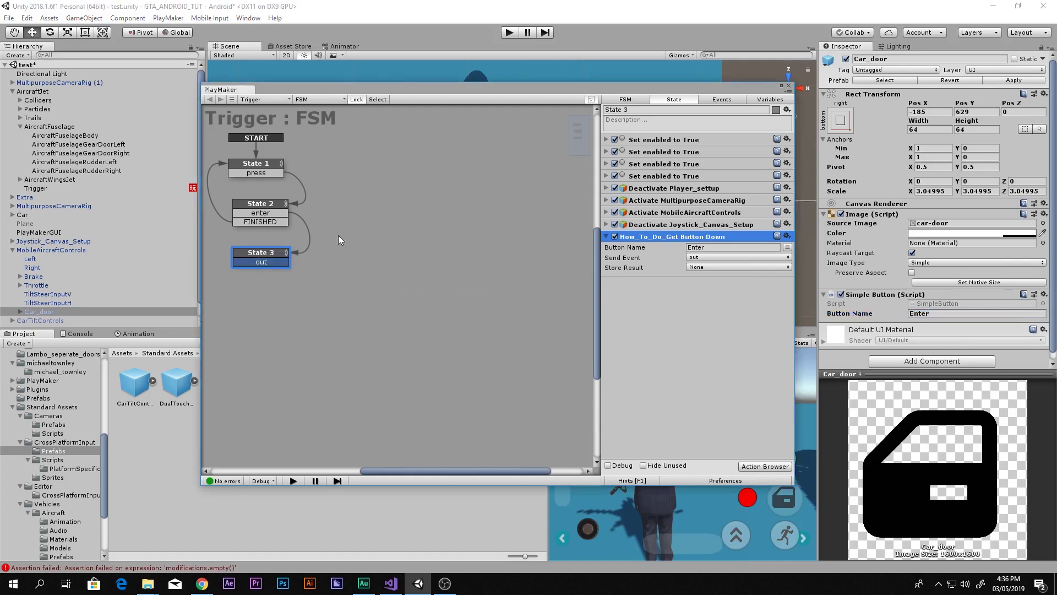
ctrl+click(358, 272)
drag(289, 262, 358, 264)
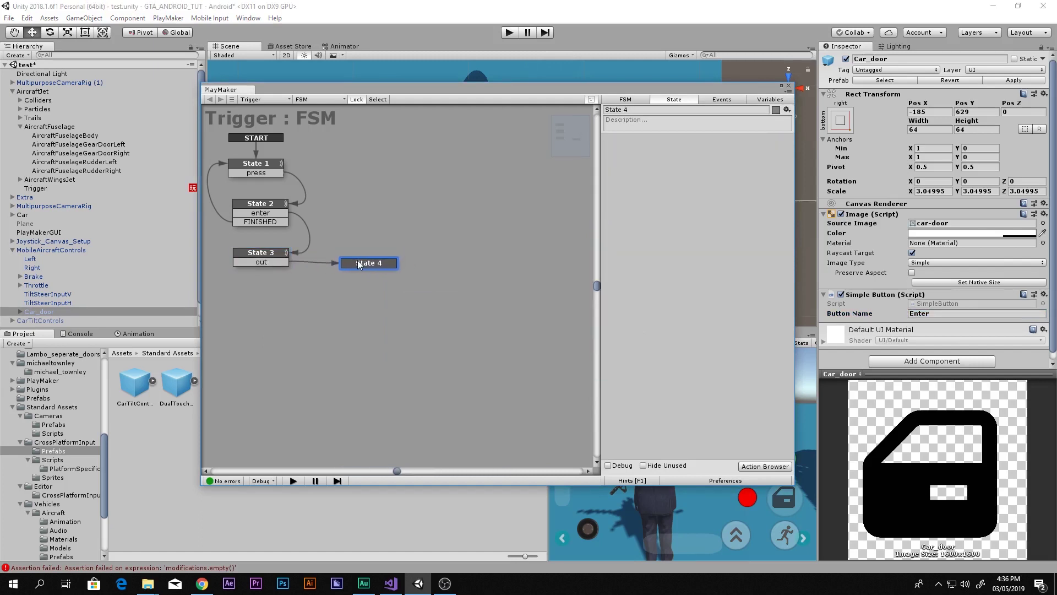
Copy the four Set Property and four Activate Game Object actions from State 3 and paste them into State 4
click(274, 257)
click(644, 225)
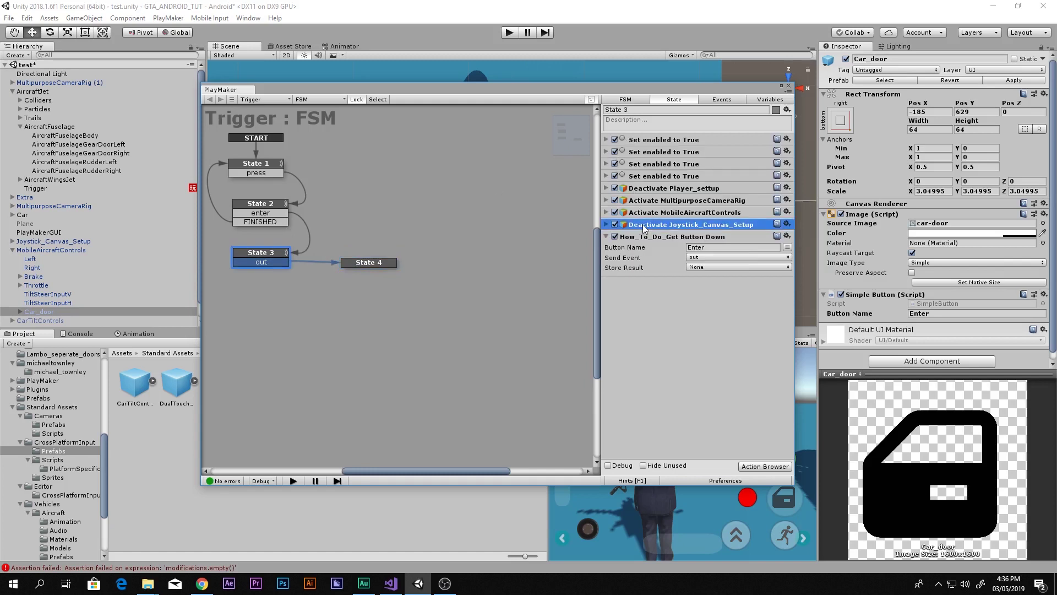
shift+click(656, 142)
right_click(655, 141)
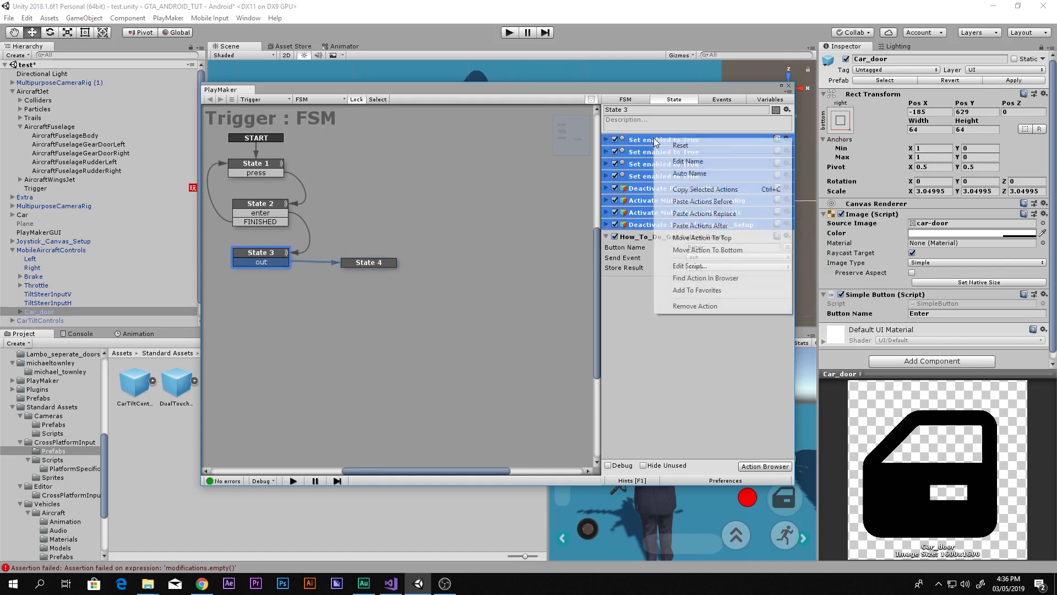
click(705, 189)
click(392, 262)
right_click(654, 238)
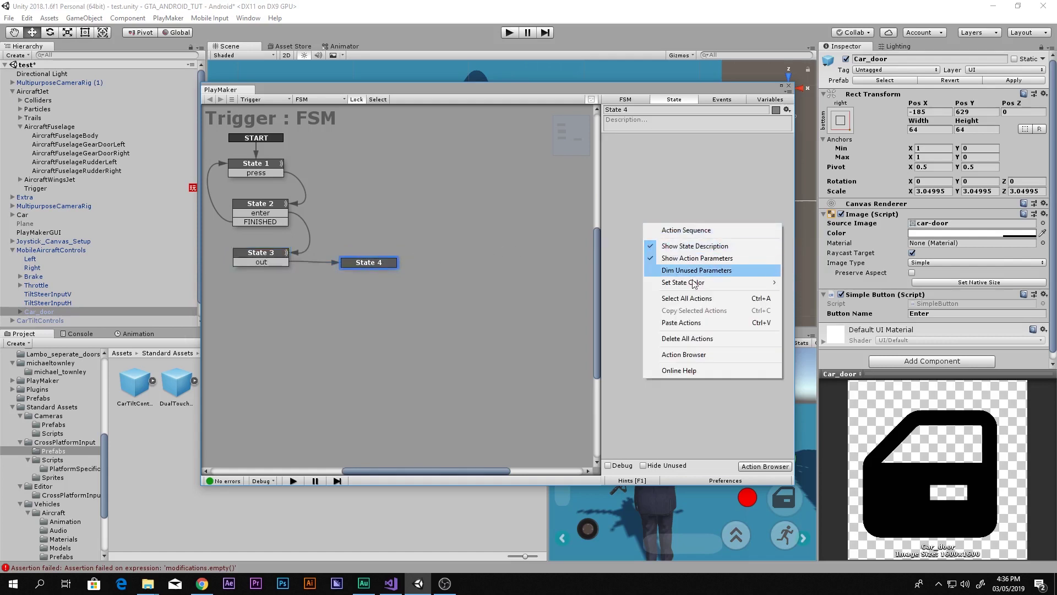
click(699, 323)
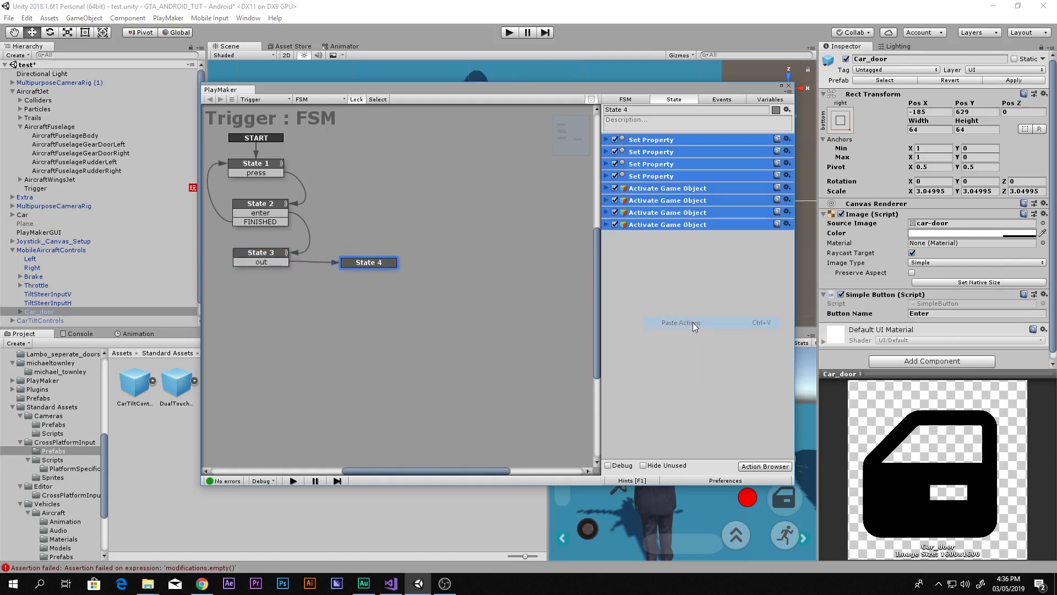
Set the enabled property to false in all four Set Property actions of State 4
click(606, 140)
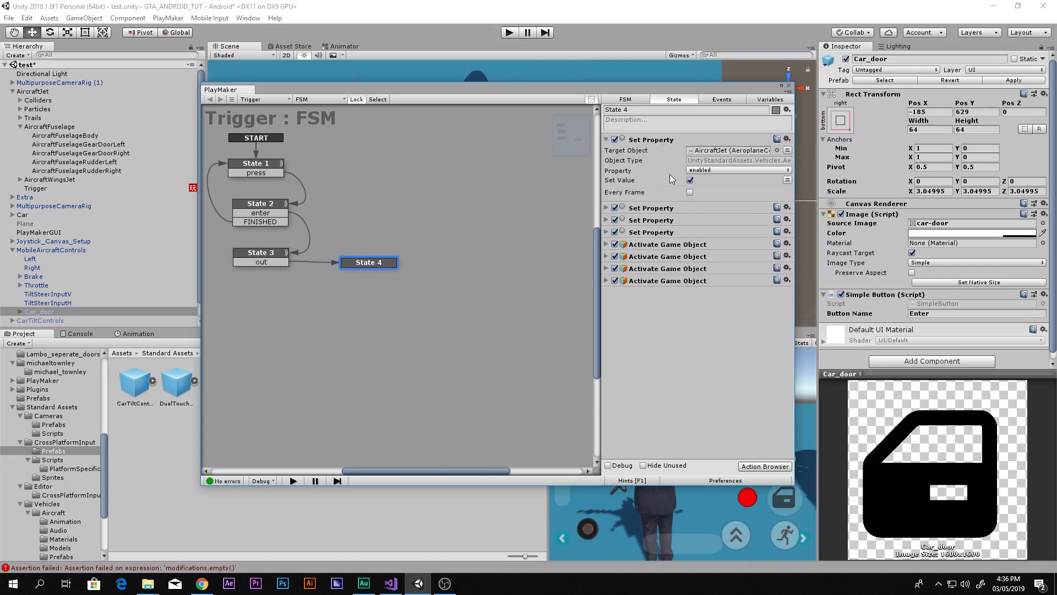
click(606, 140)
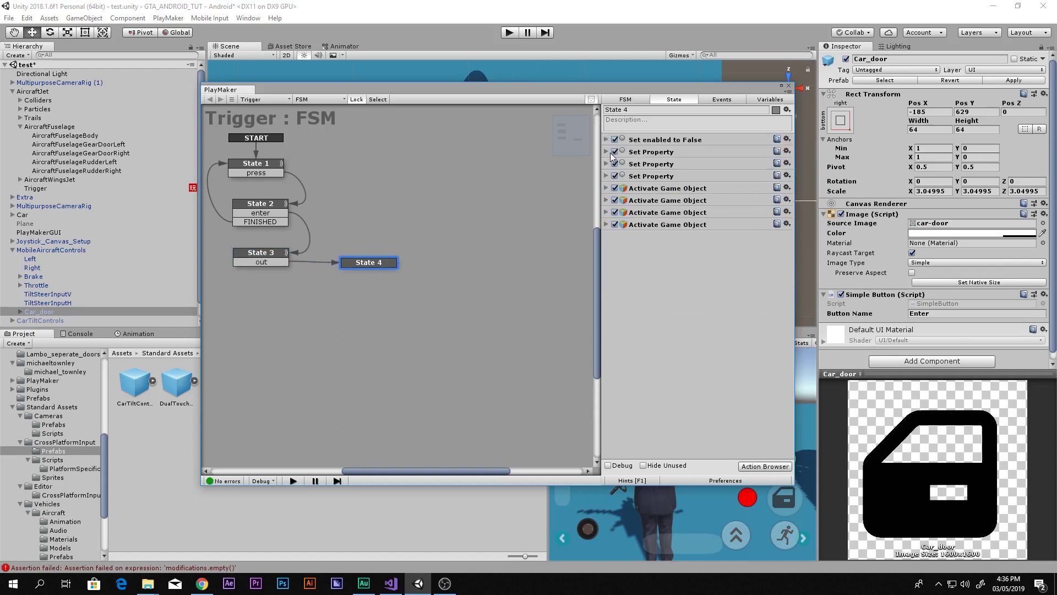
click(606, 152)
click(606, 152)
click(606, 164)
click(690, 204)
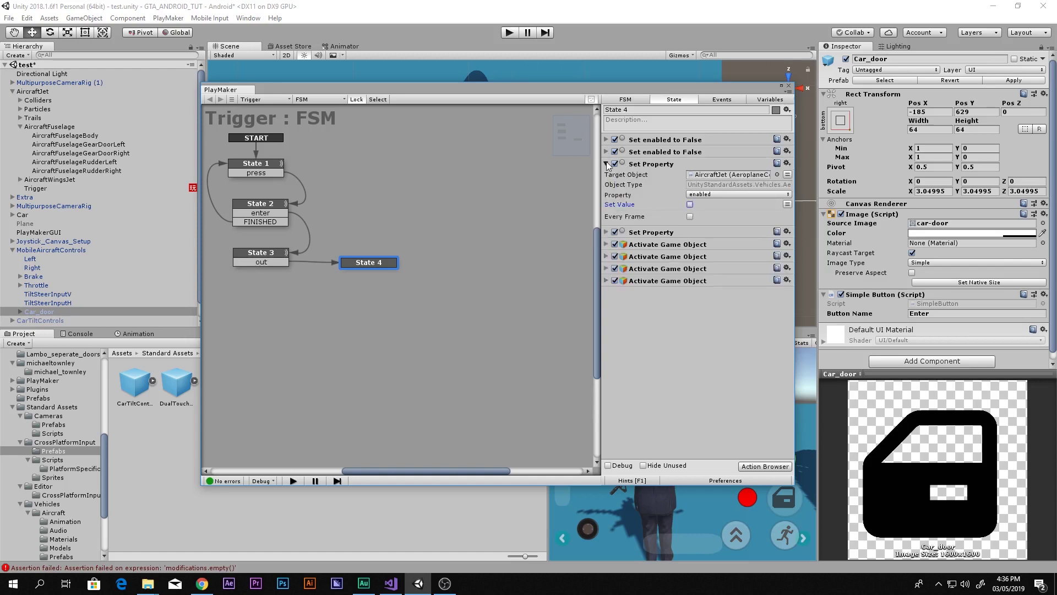
click(606, 164)
click(606, 176)
click(690, 216)
click(607, 176)
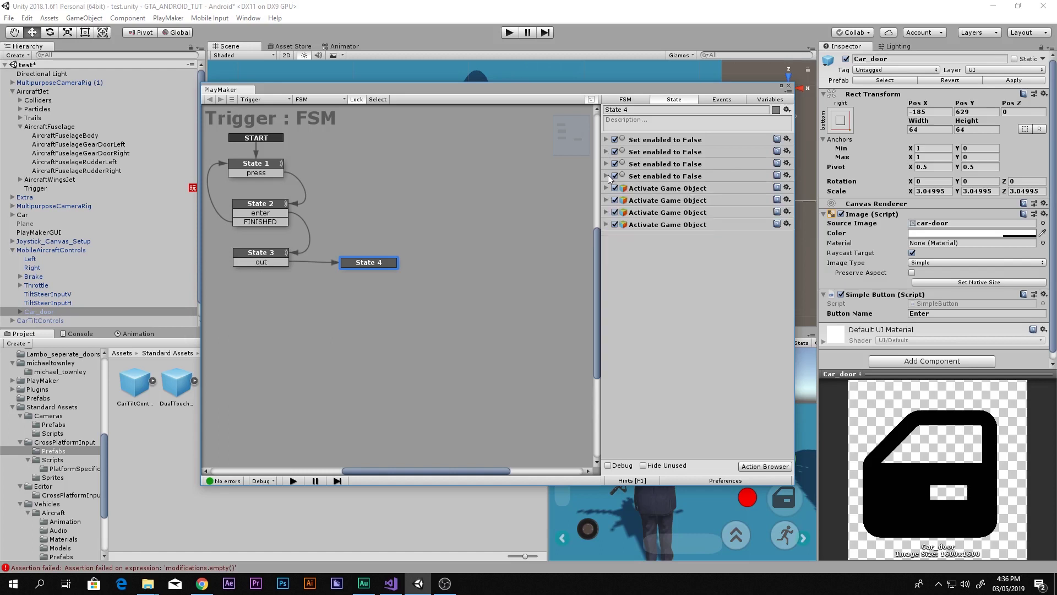
Make State 4 activate Player_settup and Joystick_Canvas_Setup and deactivate MultipurposeCameraRig and MobileAircraftControls
click(607, 188)
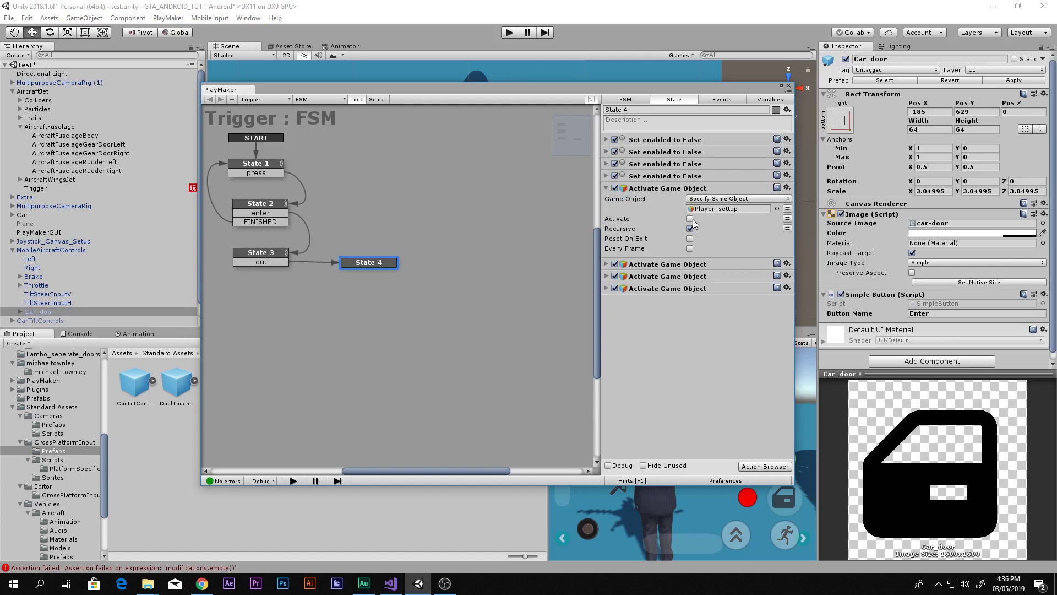
click(690, 219)
click(607, 189)
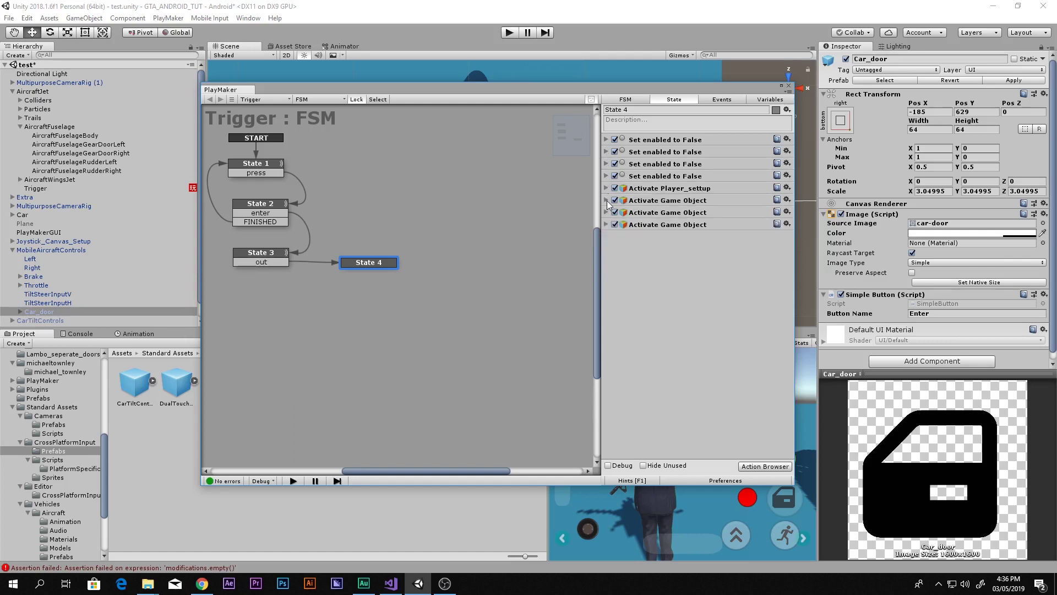
click(606, 200)
click(690, 231)
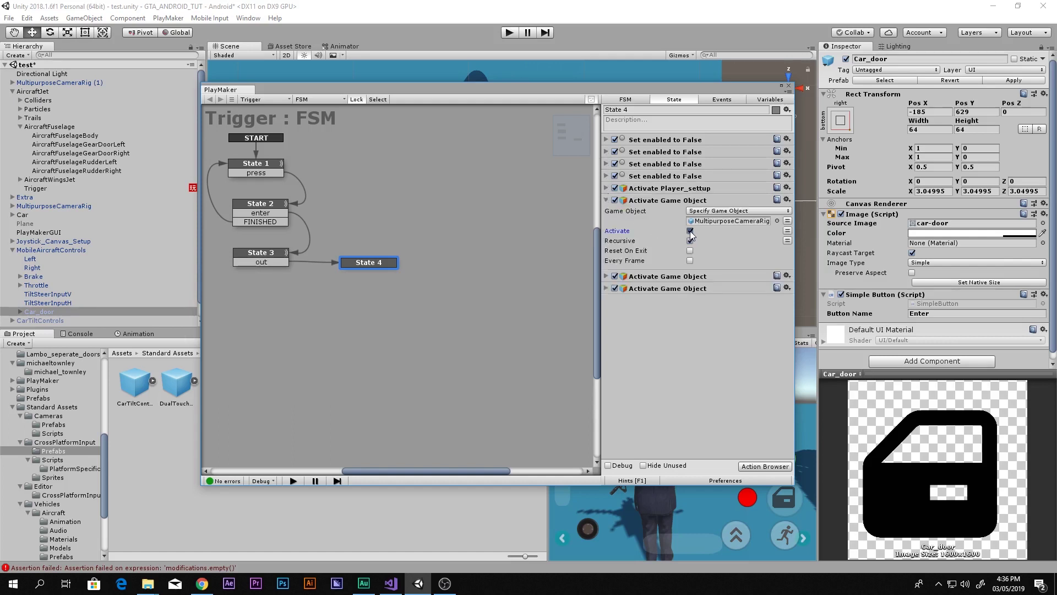
click(607, 200)
click(607, 212)
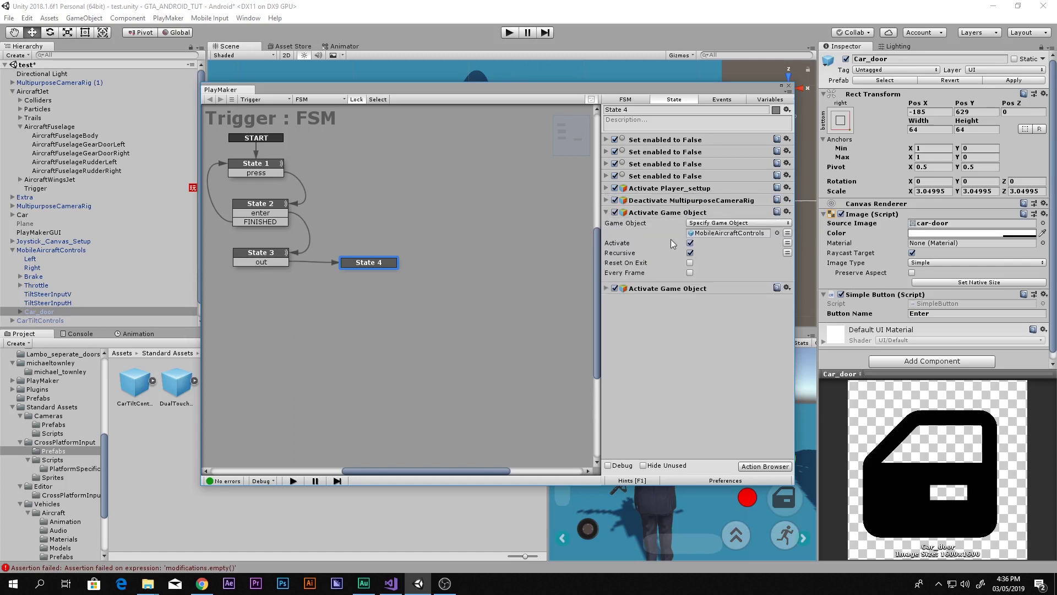
click(607, 213)
click(606, 224)
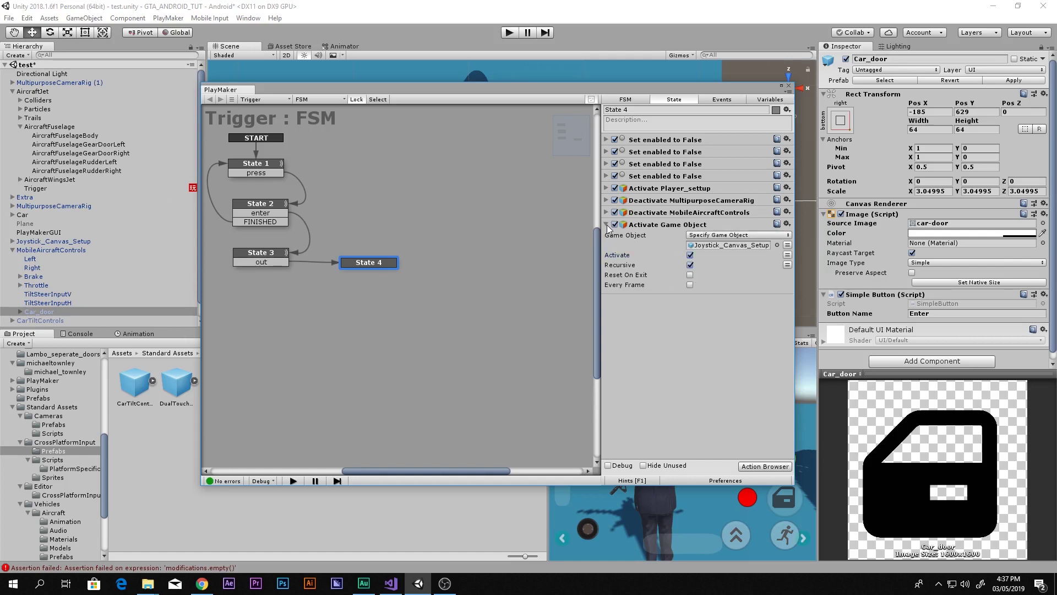
click(606, 225)
Search the actions for "next" and add a Next Frame Event to State 4
double_click(671, 293)
text(ne)
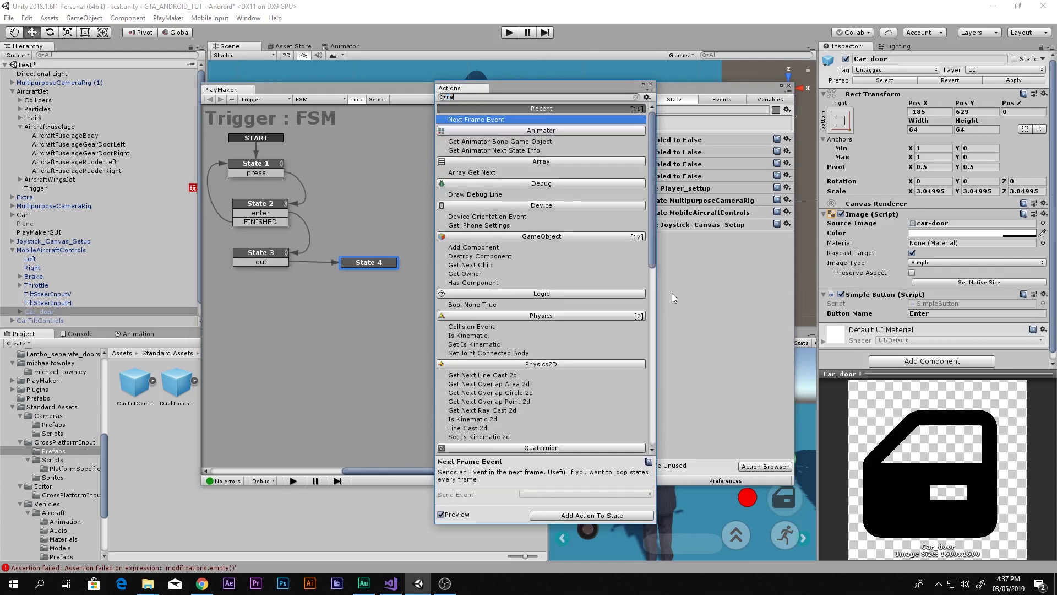
text(xt)
key(Return)
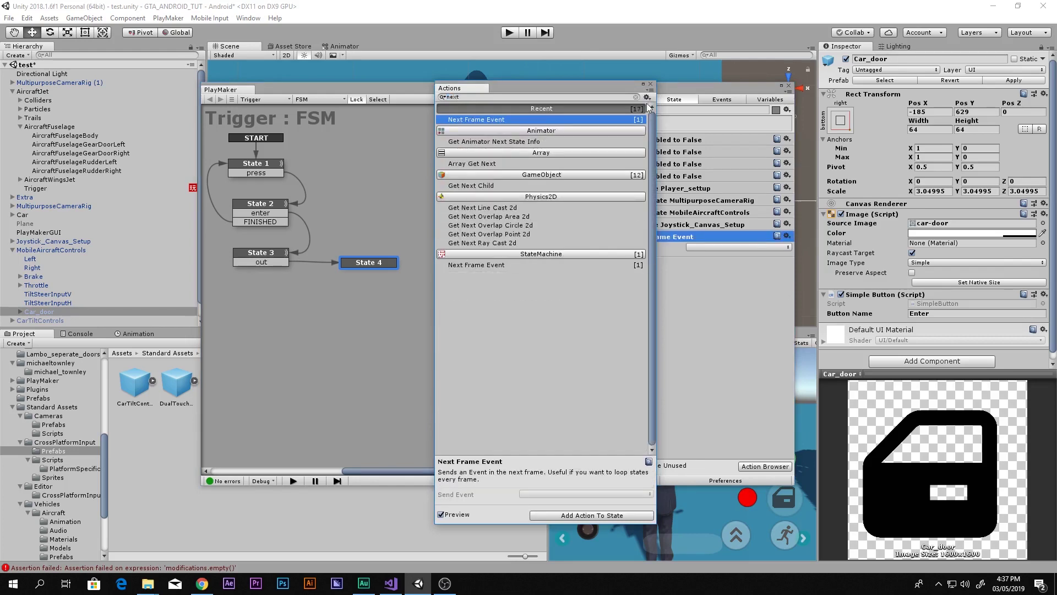
click(651, 85)
click(691, 256)
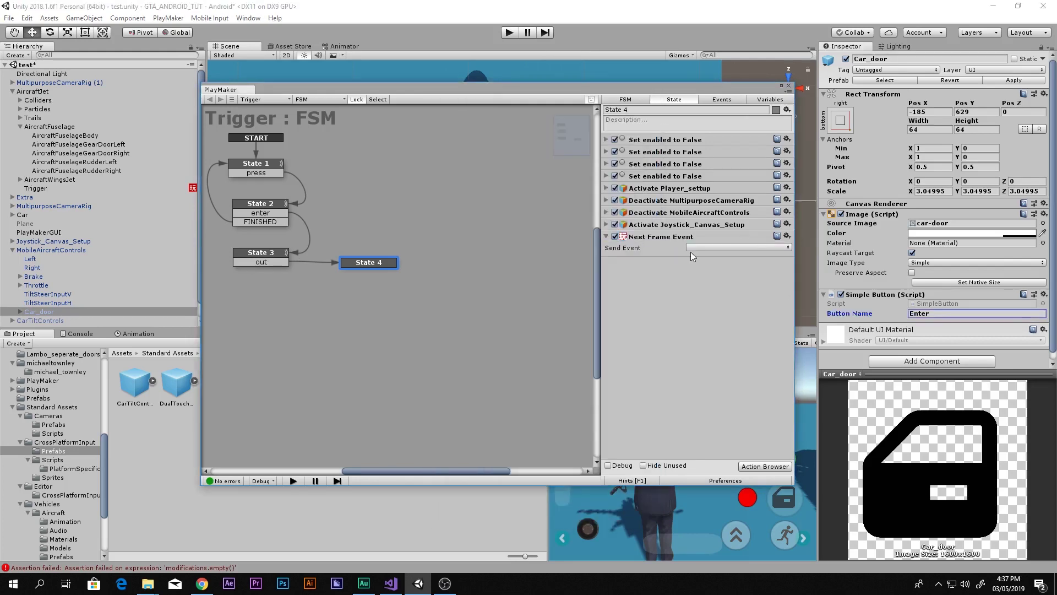
Add a FINISHED transition to State 4, make the Next Frame Event send FINISHED, and draw out the transition's link
ctrl+click(384, 263)
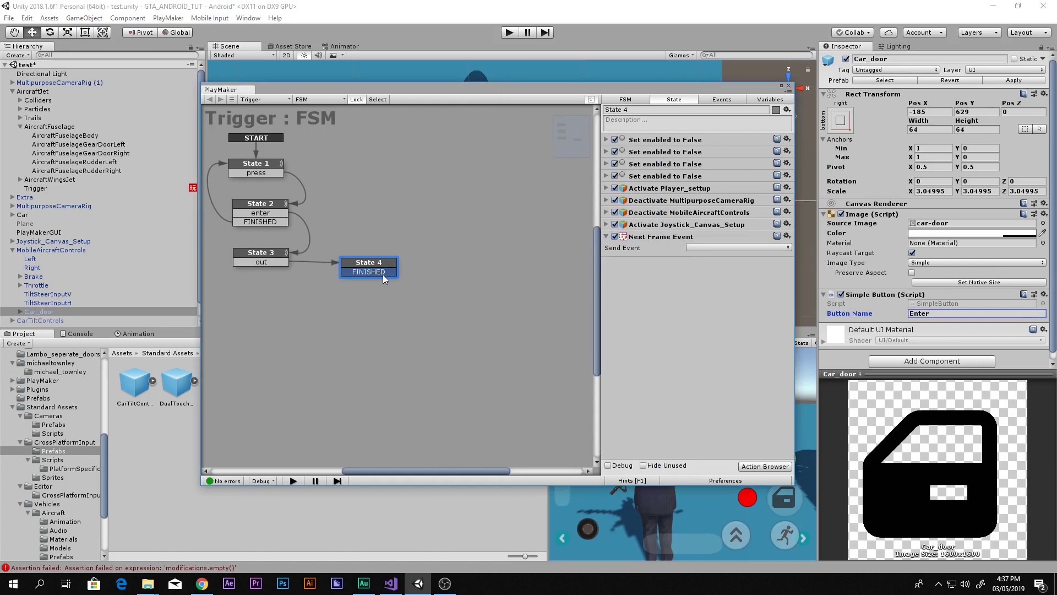
click(707, 247)
click(716, 271)
drag(382, 272, 423, 179)
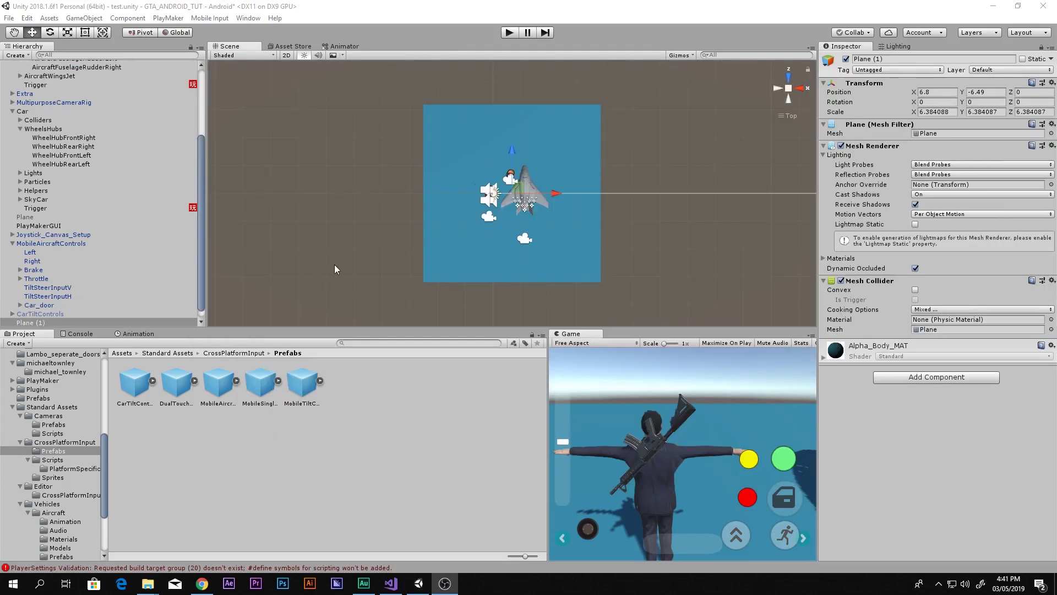
click(475, 164)
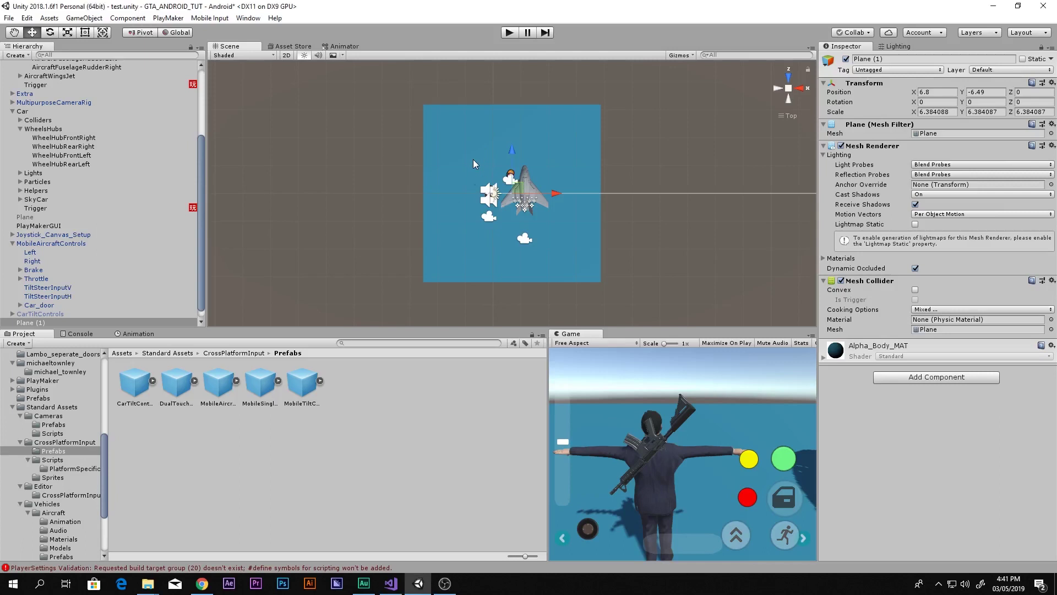
Scale Plane (1) up uniformly to about 114.5 on all three axes
key(r)
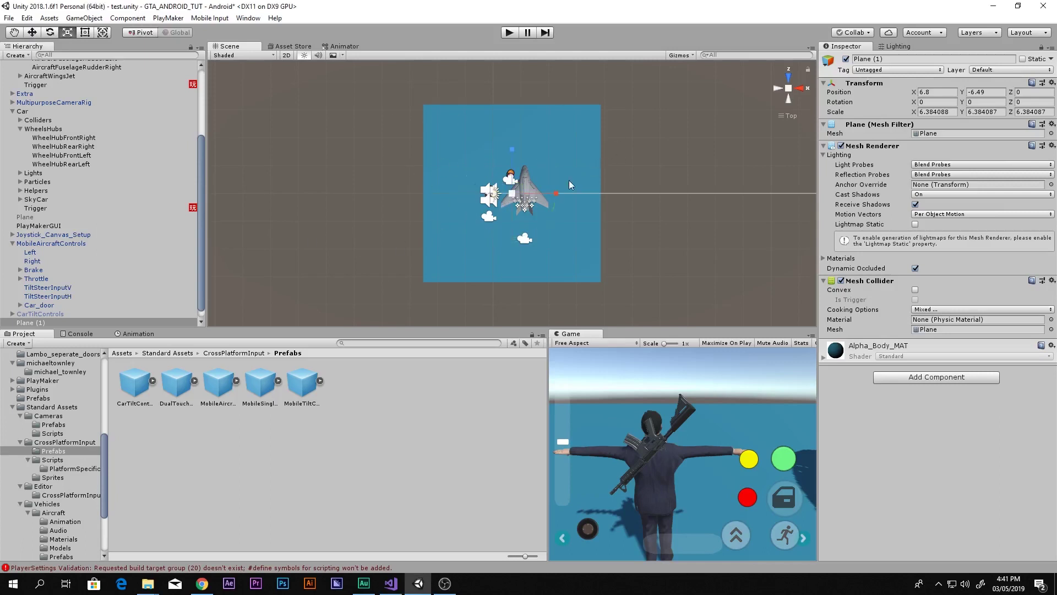
drag(512, 193, 803, 77)
Play-test the scene in the maximized Game view: board the jet, fly it, exit in mid-flight and look around with the player, and stop the test
key(shift+space)
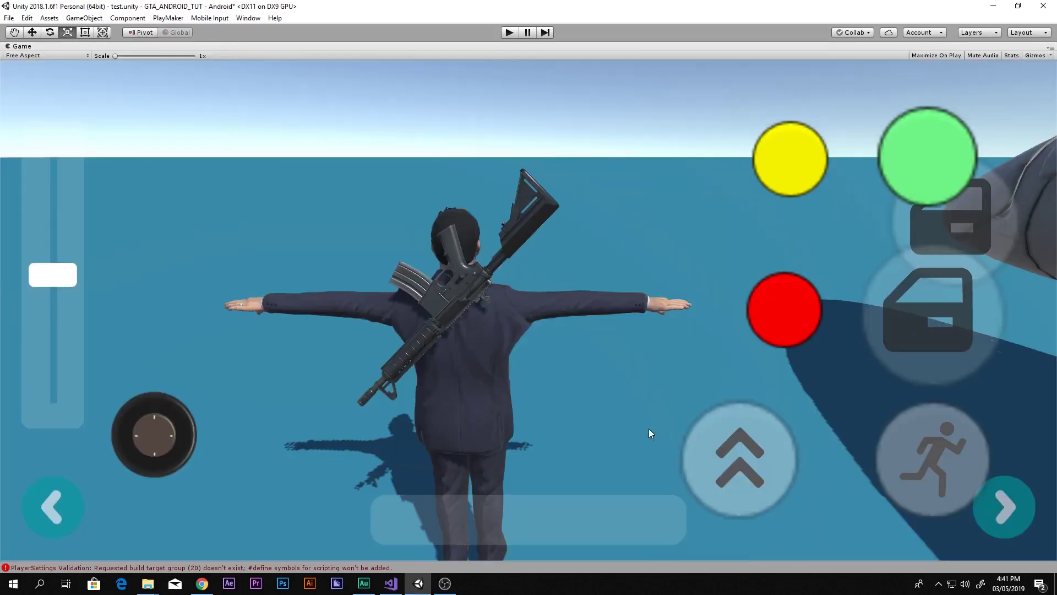
click(507, 31)
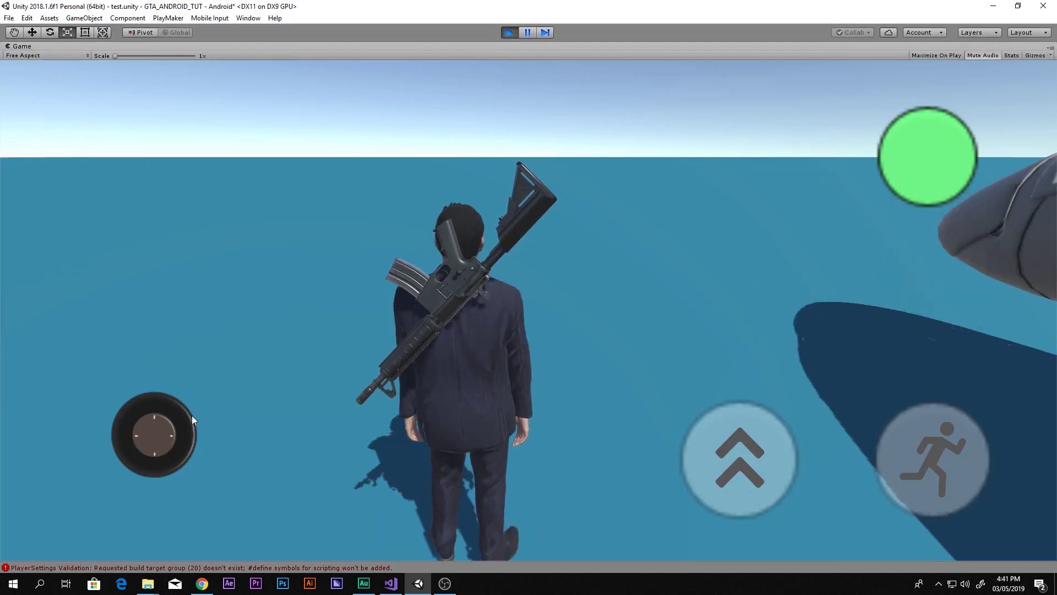
drag(192, 415, 352, 425)
click(904, 321)
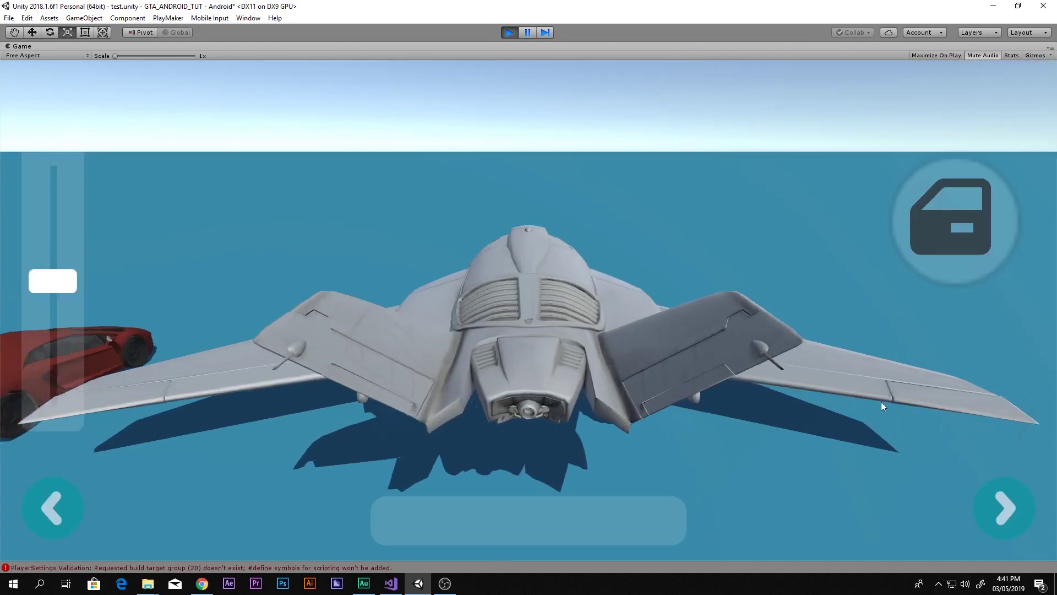
drag(70, 285, 57, 474)
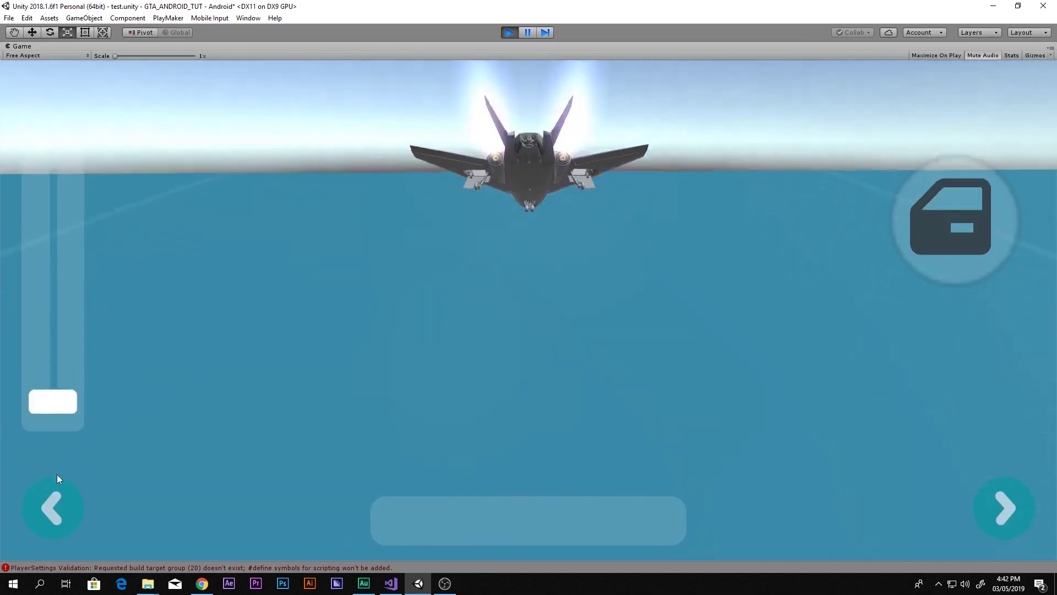
click(950, 239)
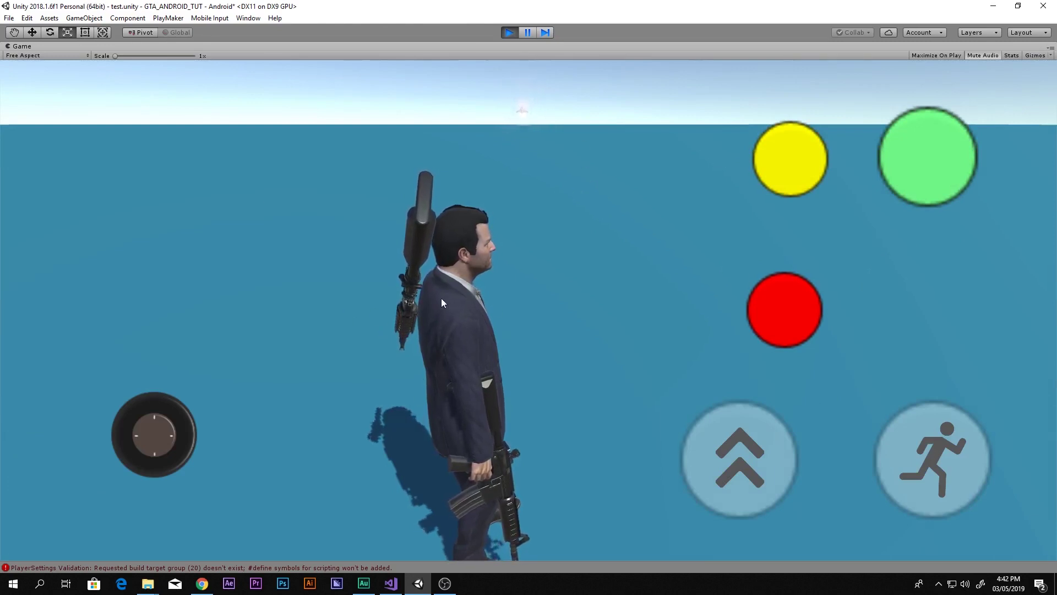
drag(157, 434, 709, 292)
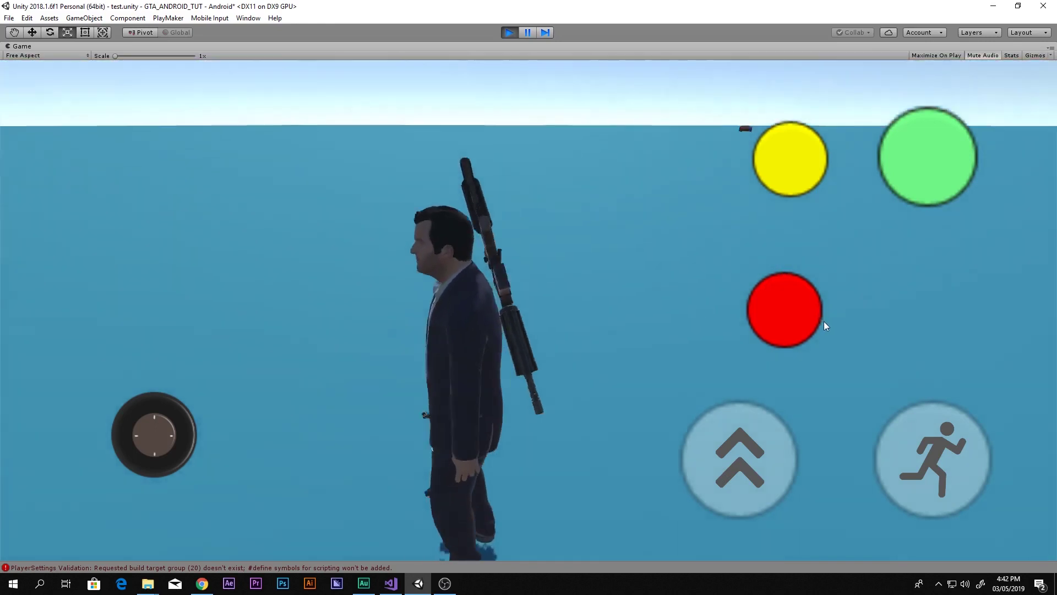
drag(824, 322, 708, 260)
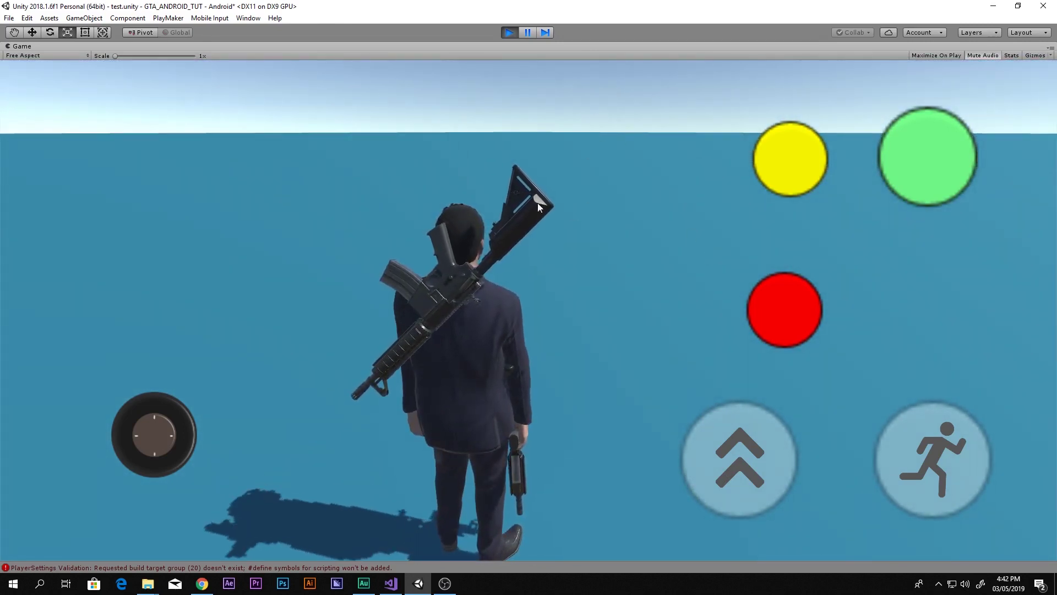
click(510, 33)
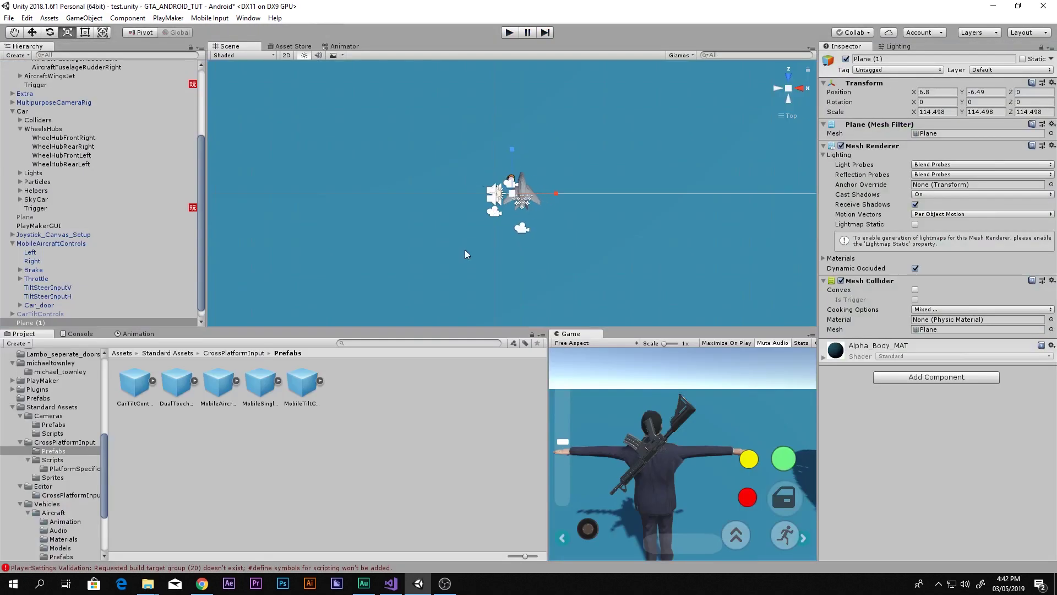
Examine the jet and the parked car from above in the scene
scroll(466, 250, down, 2)
middle_drag(478, 244, 488, 199)
scroll(489, 204, up, 5)
middle_drag(489, 275, 491, 297)
scroll(492, 295, up, 5)
middle_drag(548, 210, 503, 284)
scroll(503, 284, up, 2)
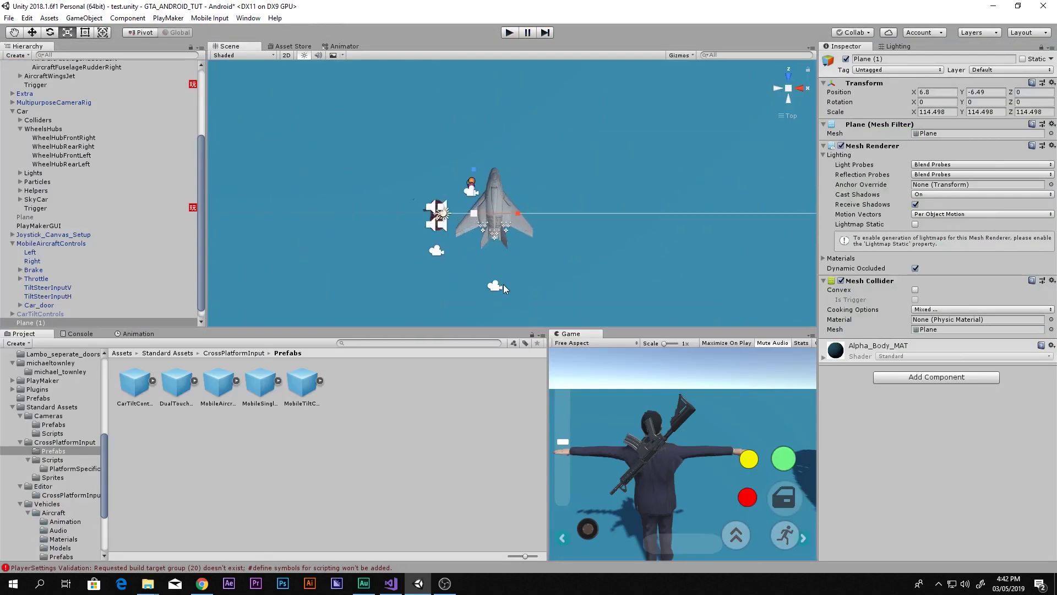
scroll(522, 237, up, 8)
middle_drag(522, 237, 584, 247)
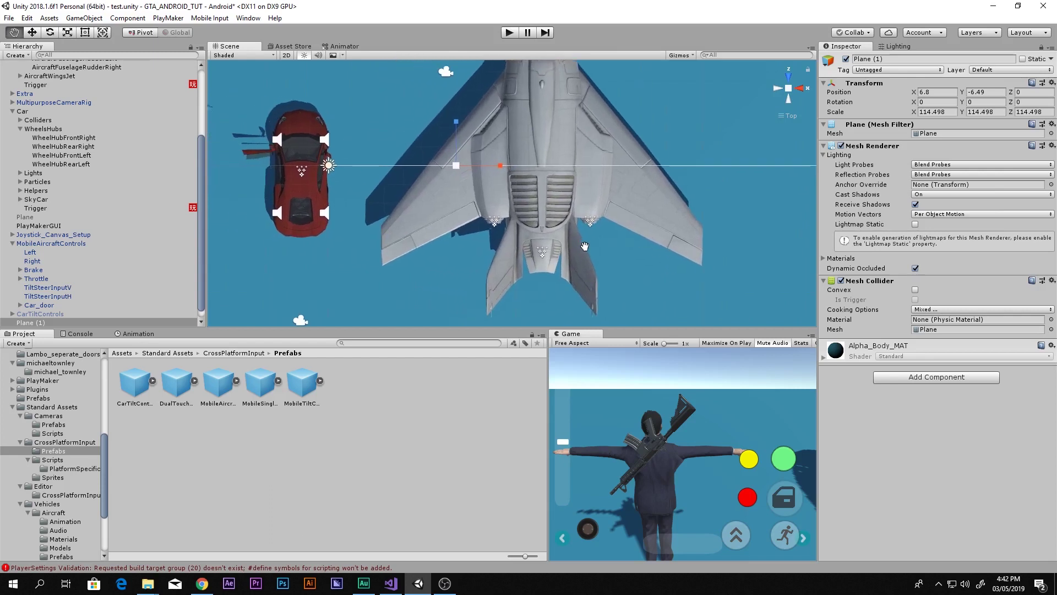
Open the FSM of AircraftJet's Trigger for editing and select State 3, collapsing its button-down action
click(12, 111)
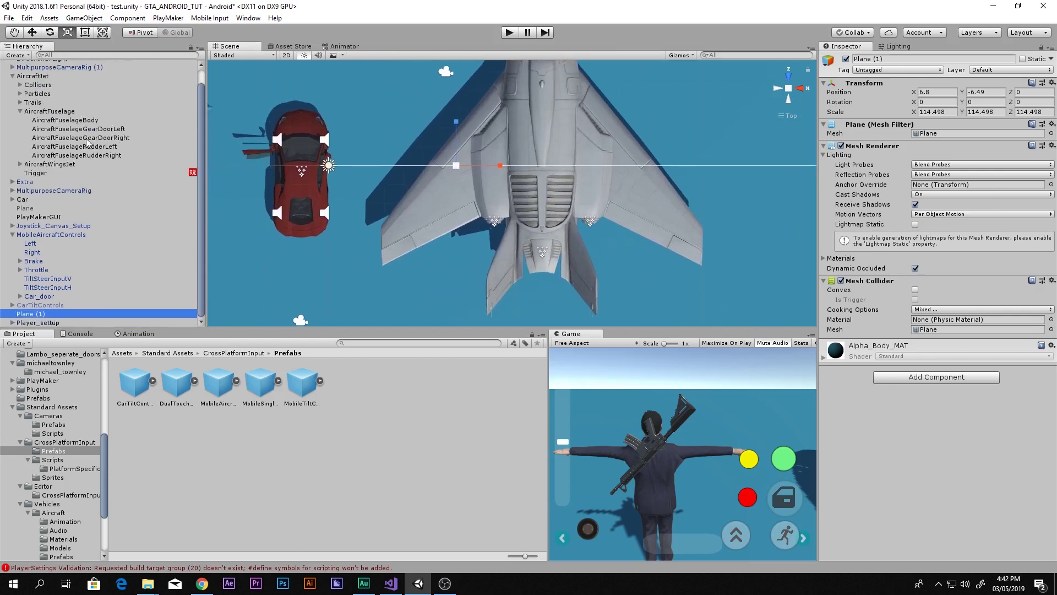
click(36, 173)
click(1043, 201)
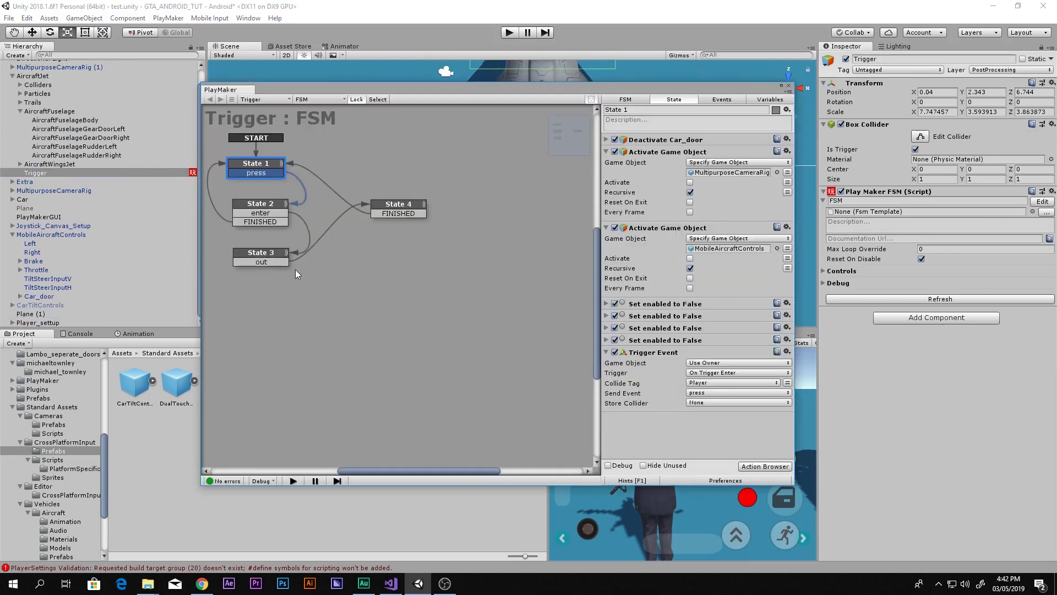
click(271, 254)
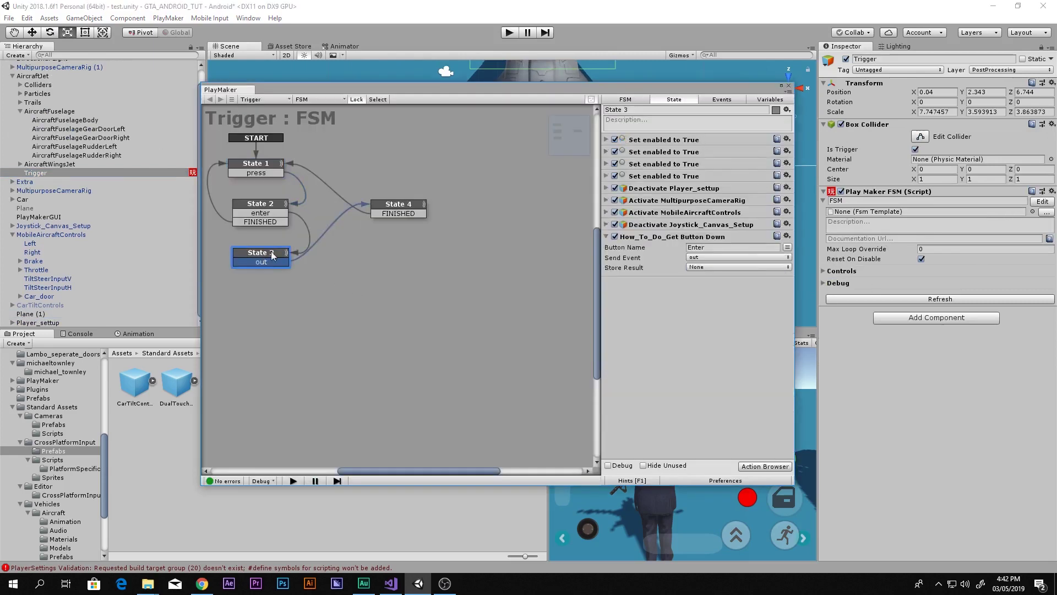
click(606, 237)
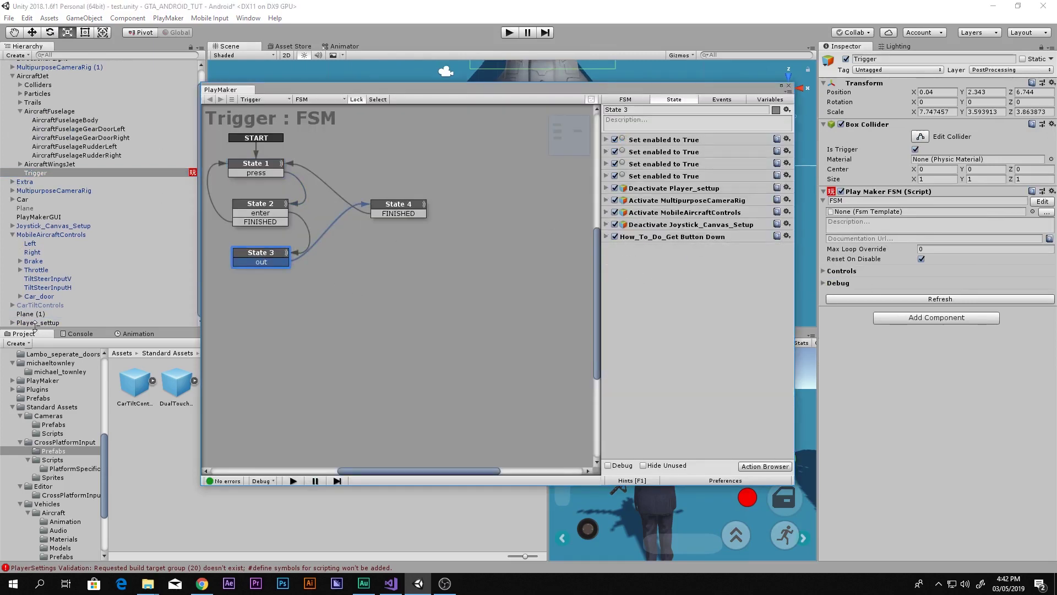
Search the actions for "PARE" and add a Set Parent action to State 3
double_click(646, 262)
text(PARE)
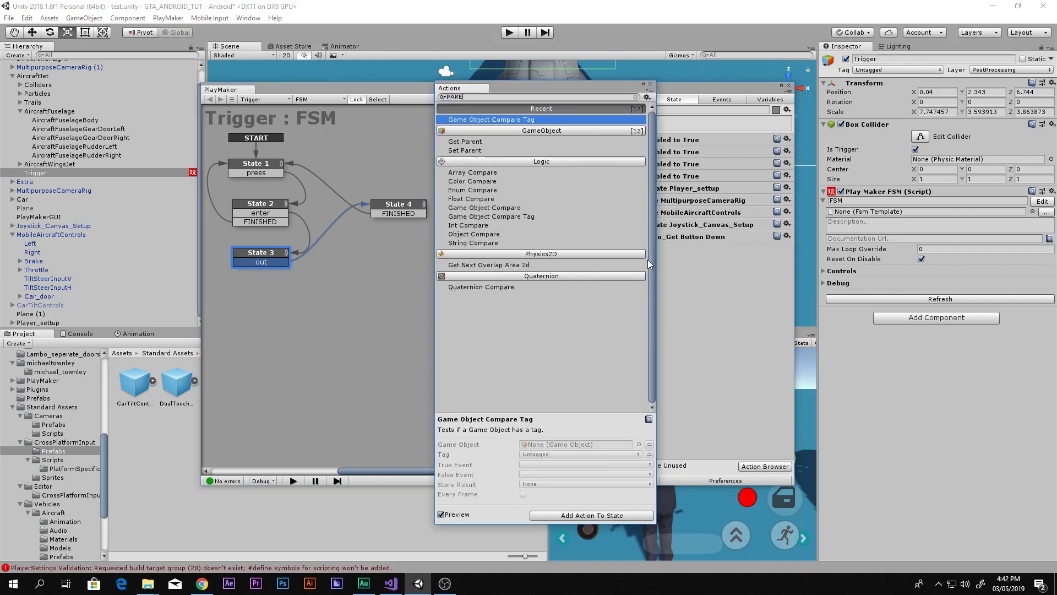
key(Down)
key(Down)
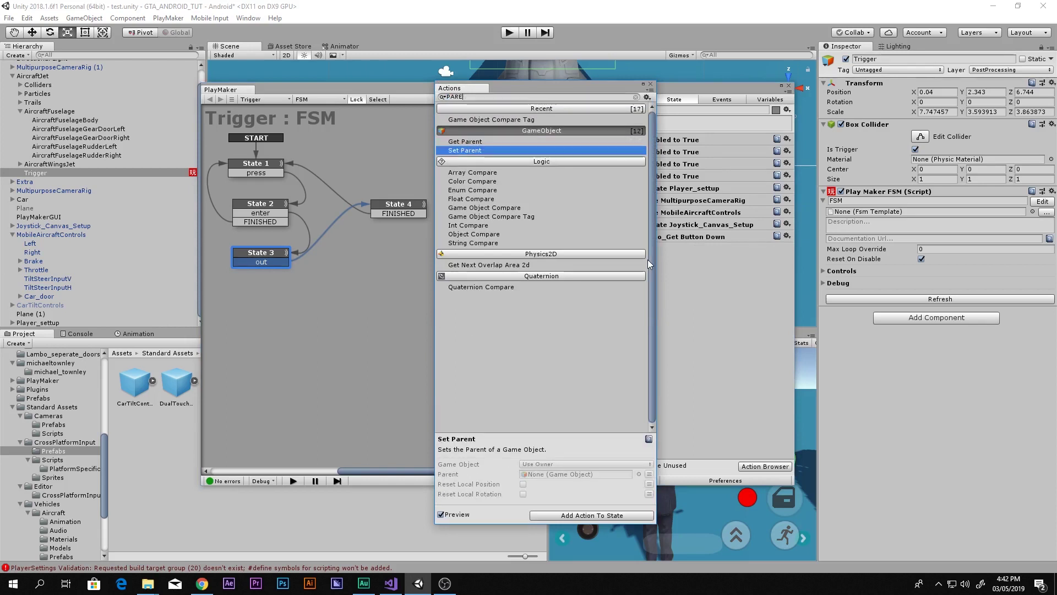
key(Return)
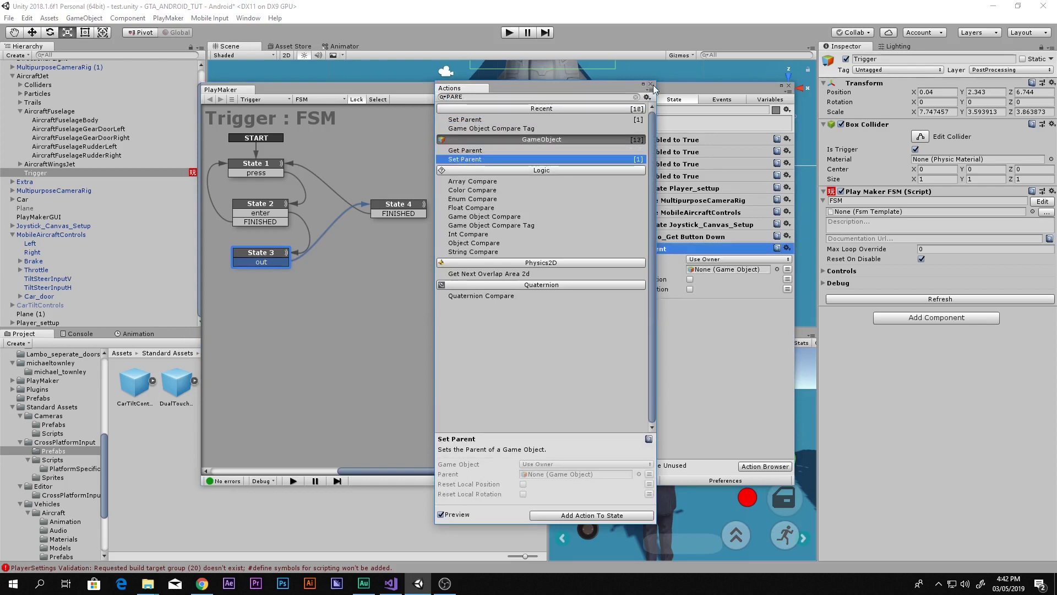
click(651, 85)
Make State 3's Set Parent action parent the specified object Player_settup to AircraftJet, leaving Reset Local Rotation off
click(690, 289)
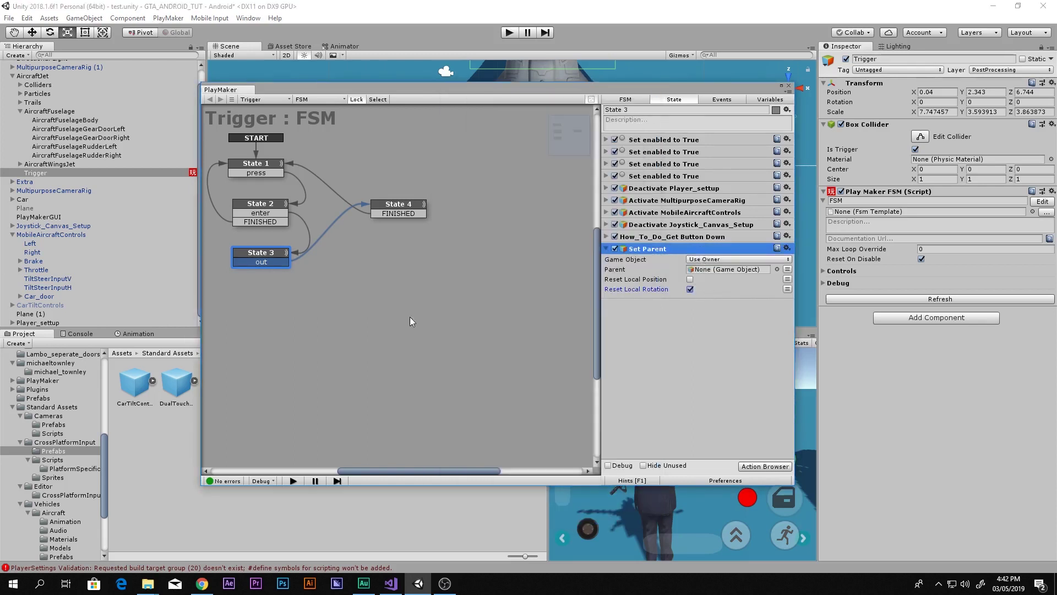
click(686, 261)
click(710, 281)
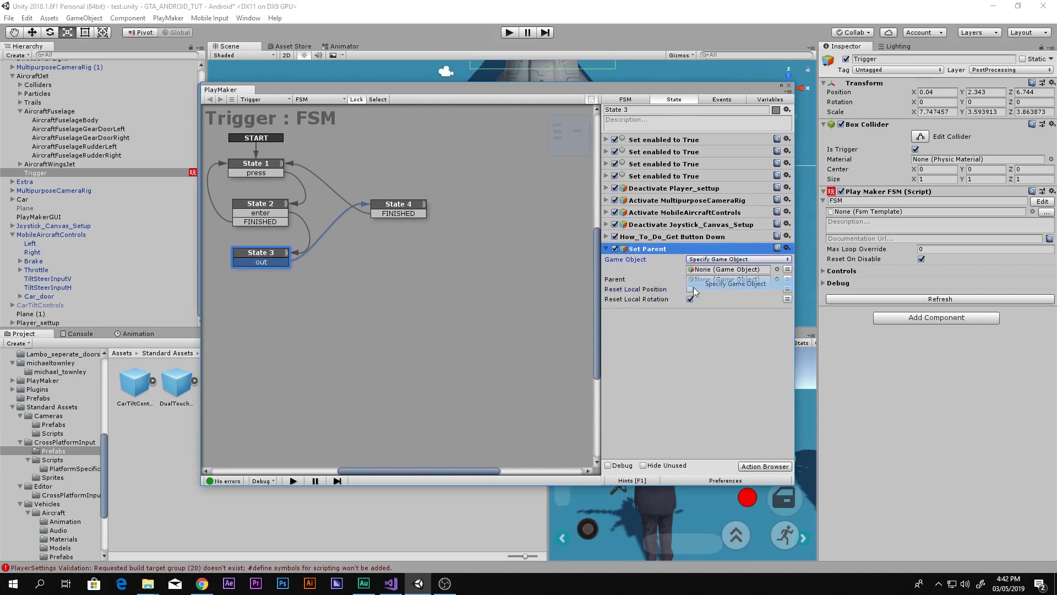
drag(38, 325, 727, 269)
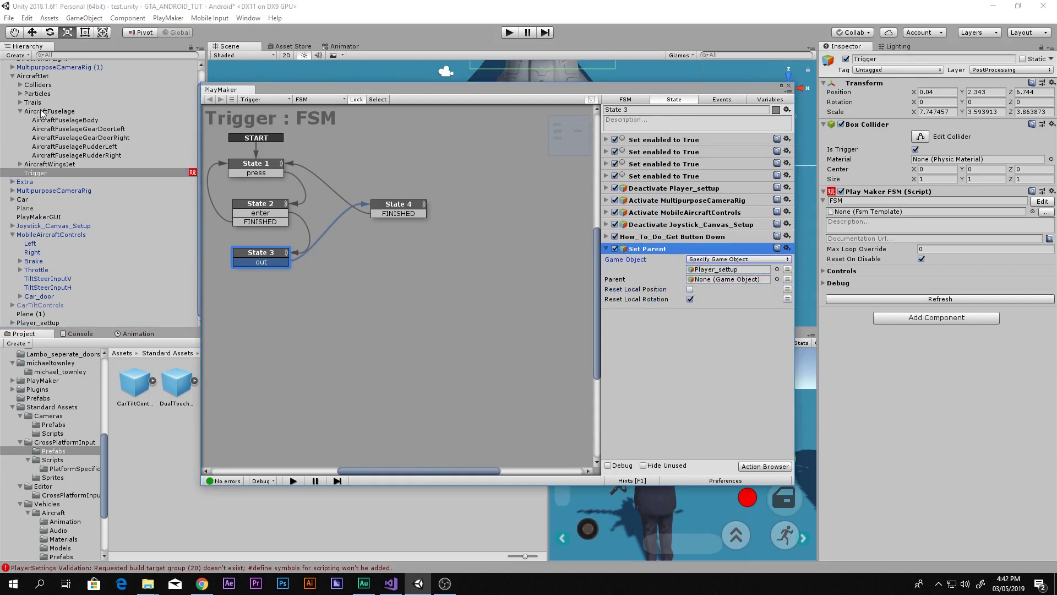
drag(38, 81, 707, 280)
click(690, 299)
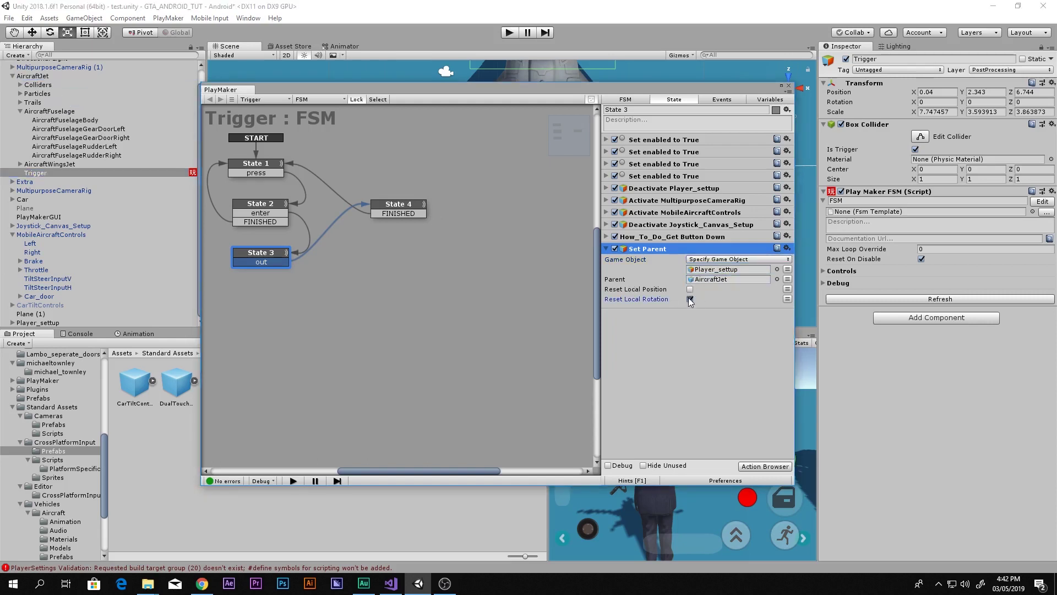
click(692, 339)
click(606, 249)
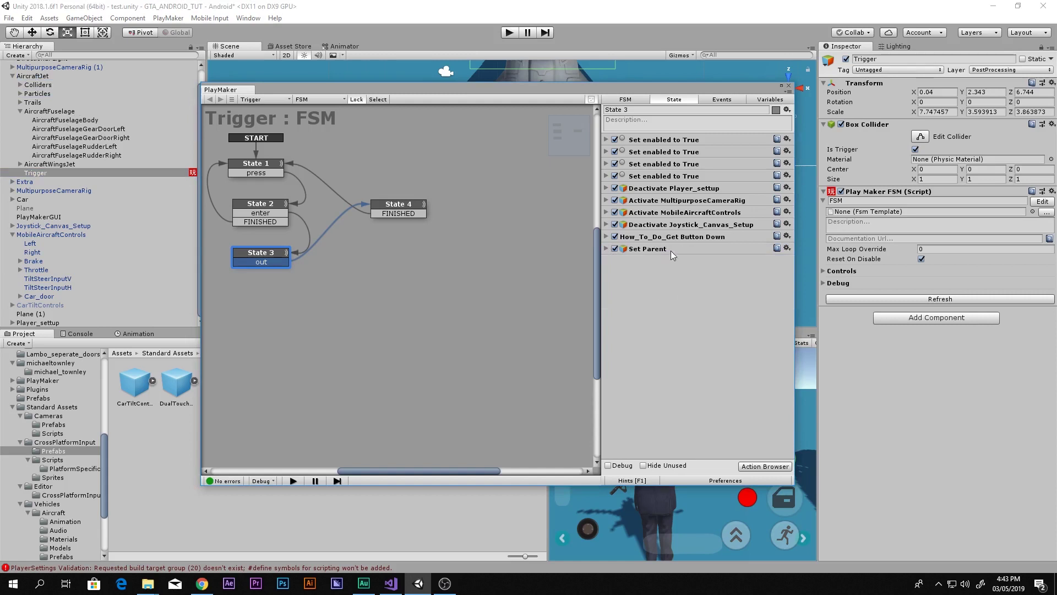
Copy the Set Parent action from State 3 into State 4, placing it just before the Next Frame Event
click(397, 215)
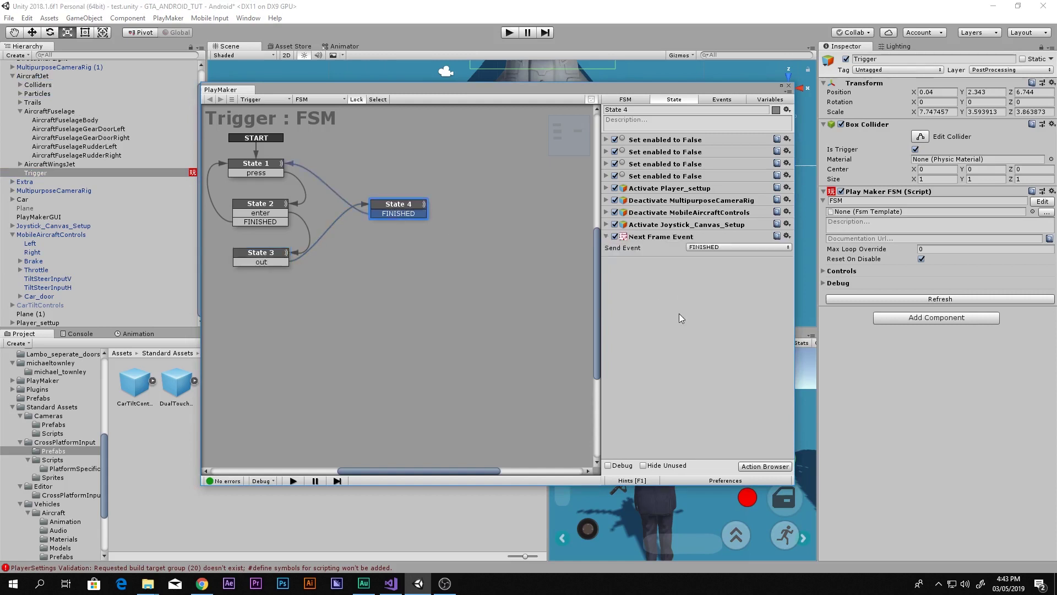
click(658, 226)
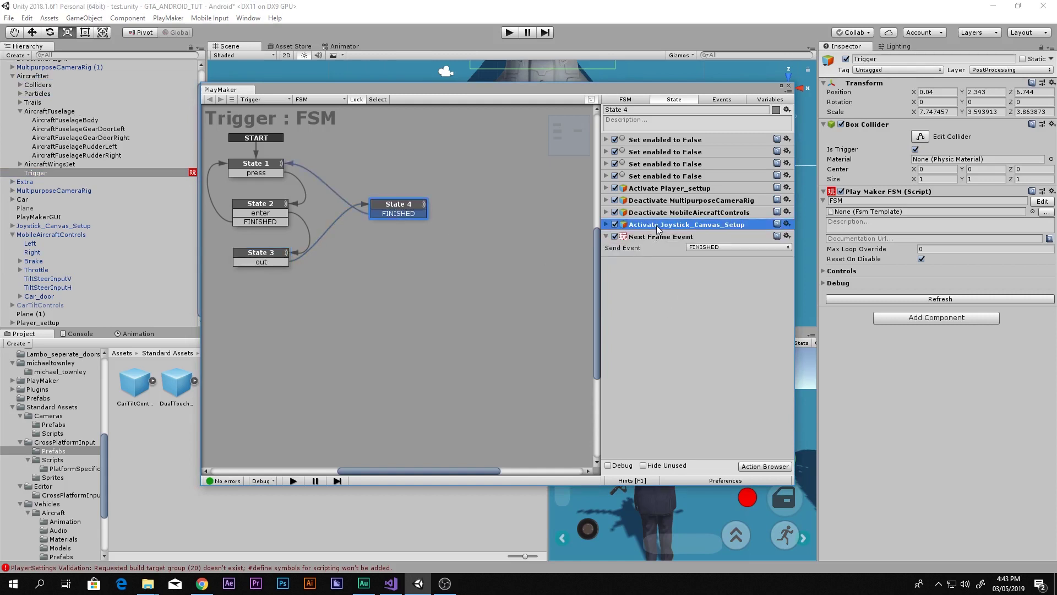
click(252, 256)
click(672, 250)
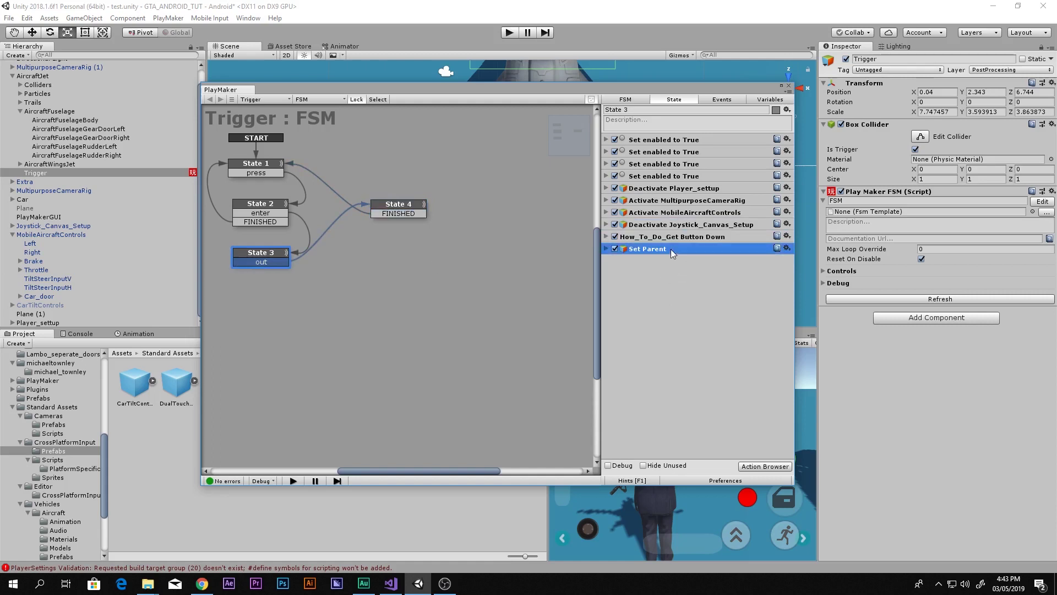
click(421, 210)
click(679, 227)
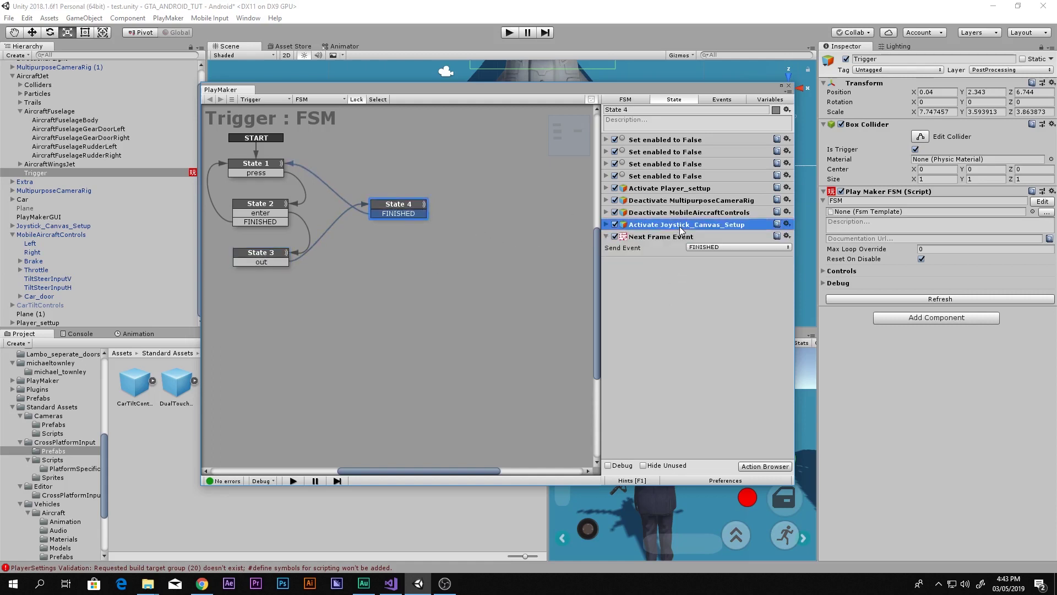
key(ctrl+v)
click(608, 237)
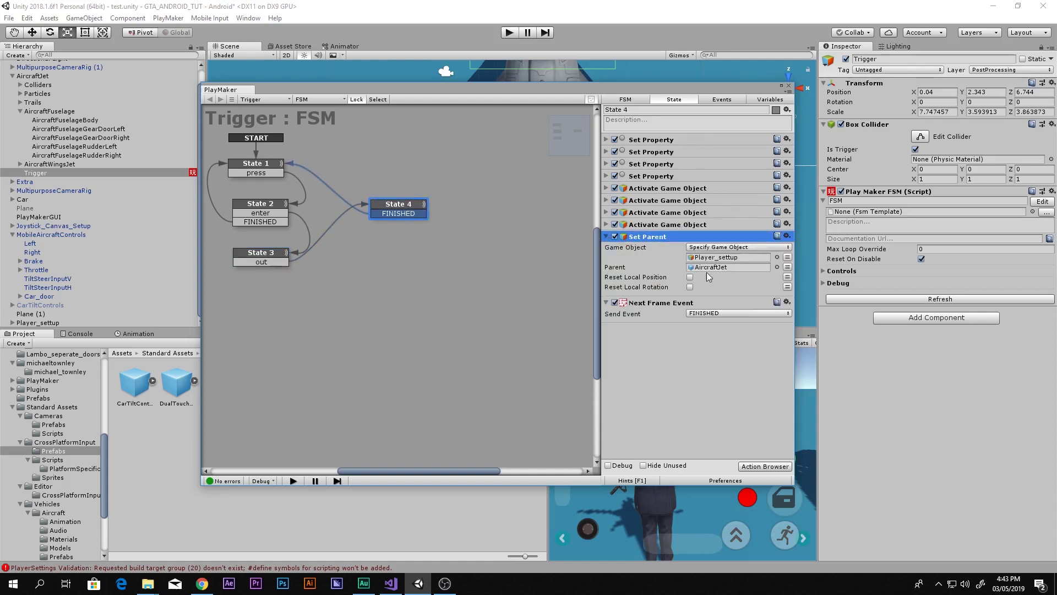
Set the parent of State 4's Set Parent action to None and close the FSM editor
click(788, 267)
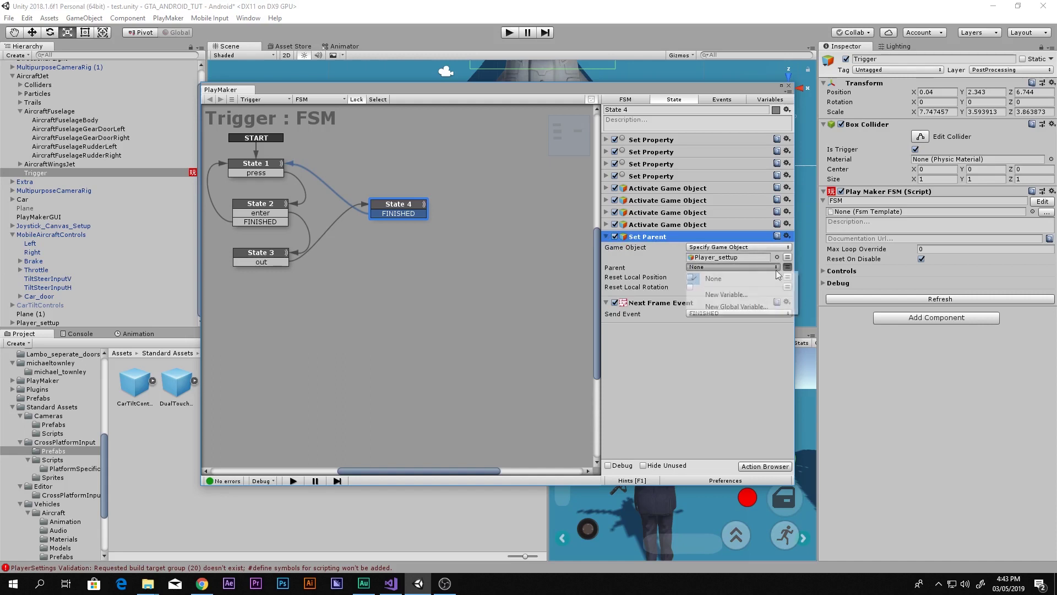
click(759, 275)
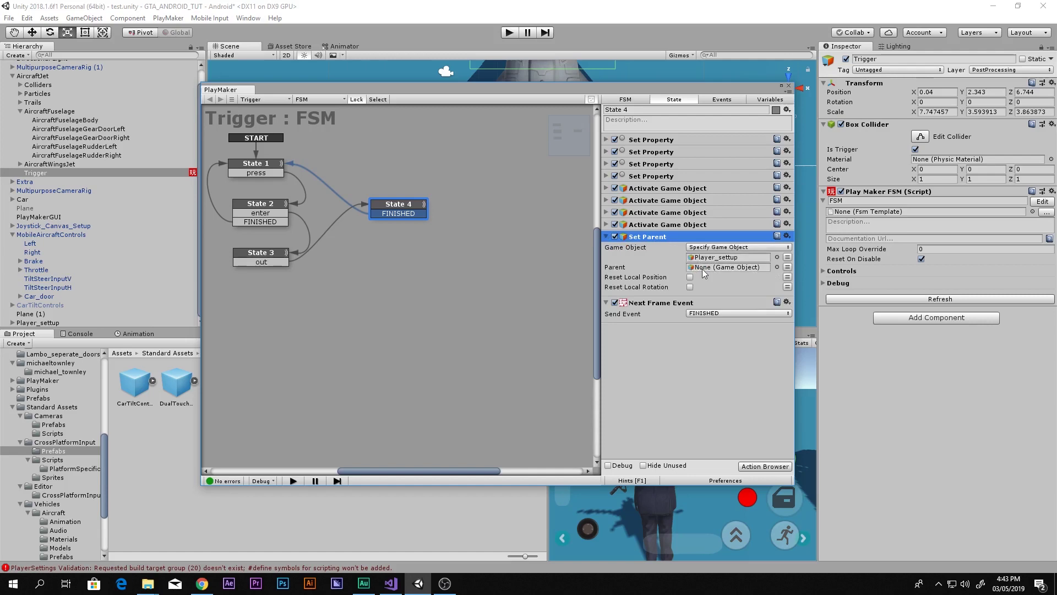
click(791, 88)
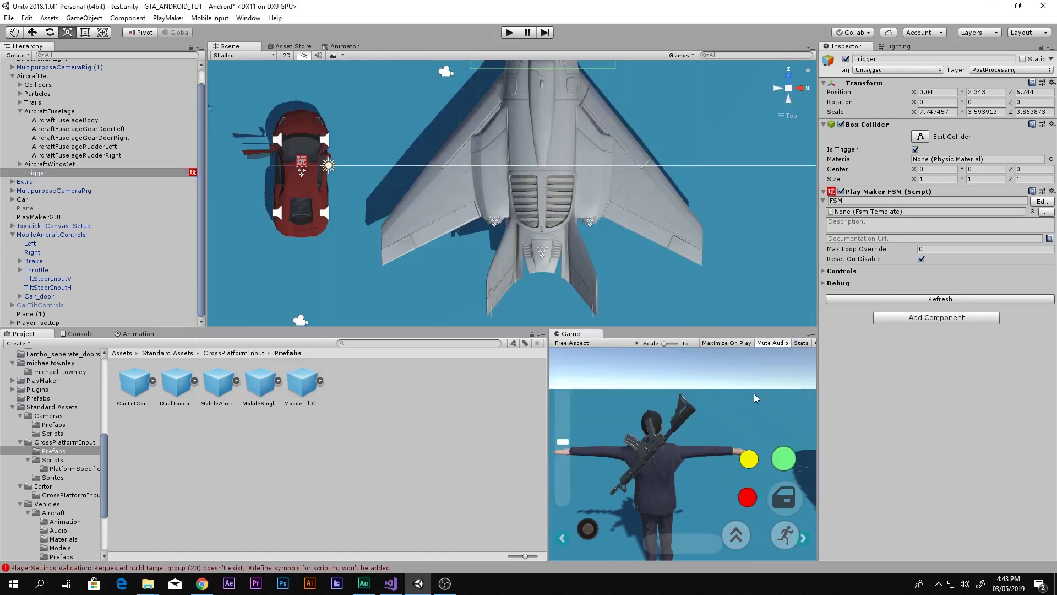
Play-test again: walk to the jet, board it, fly off, exit, and check where the player is placed
click(509, 32)
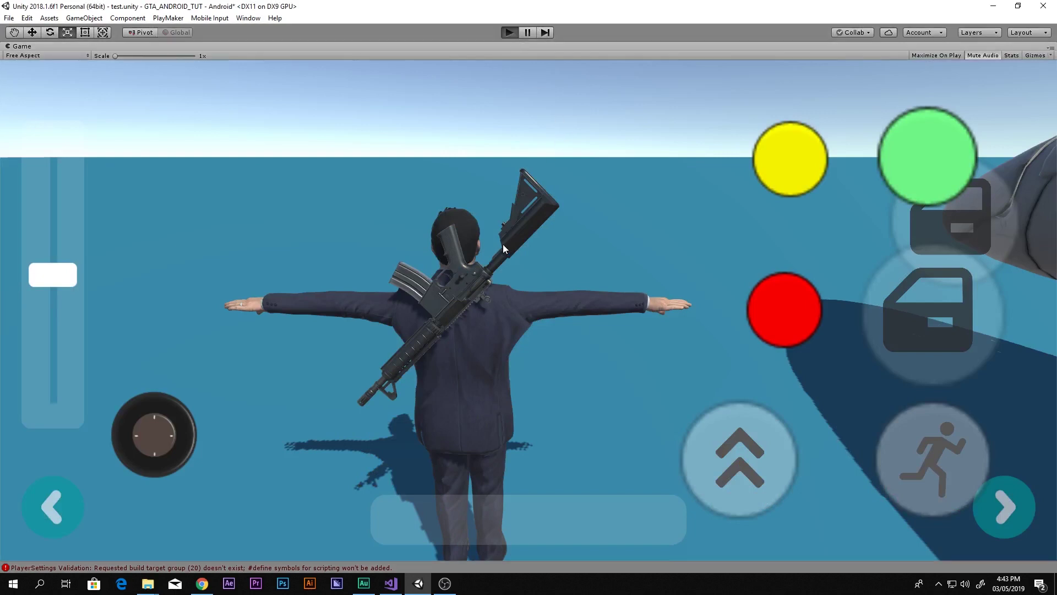
drag(180, 434, 308, 424)
click(926, 318)
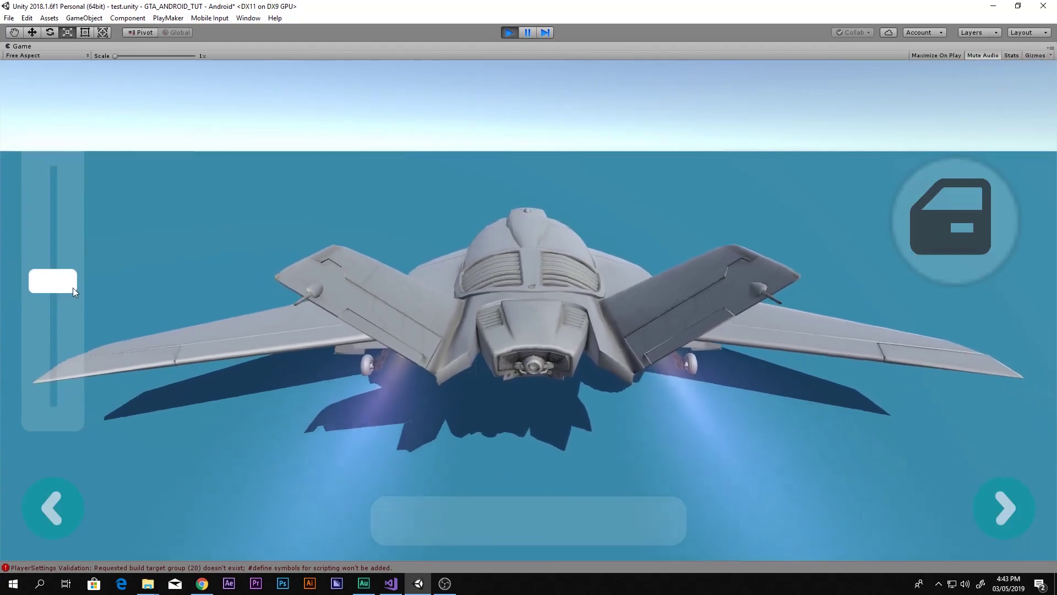
click(926, 232)
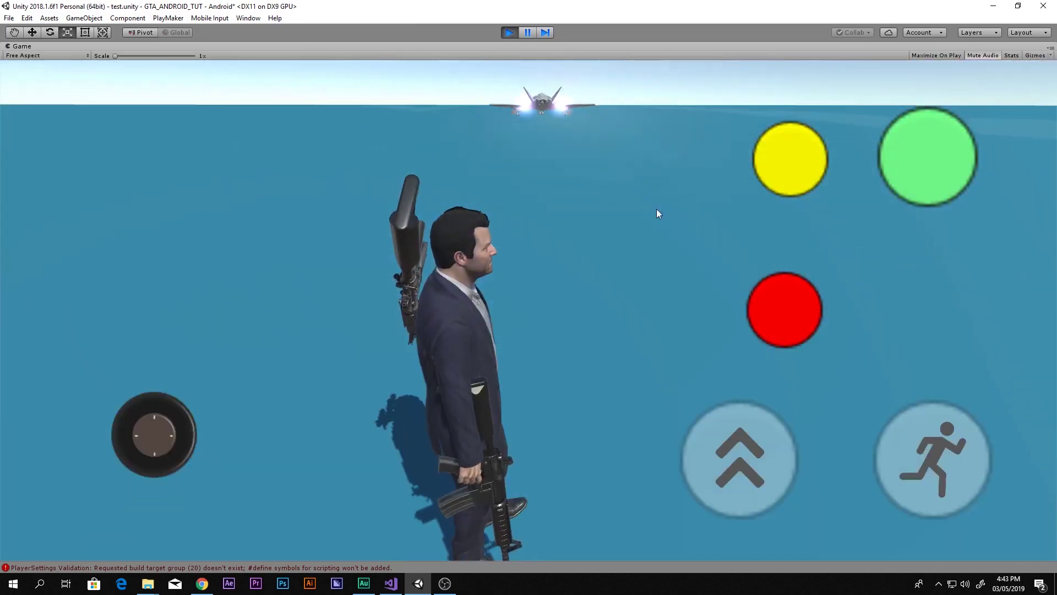
drag(639, 225, 837, 264)
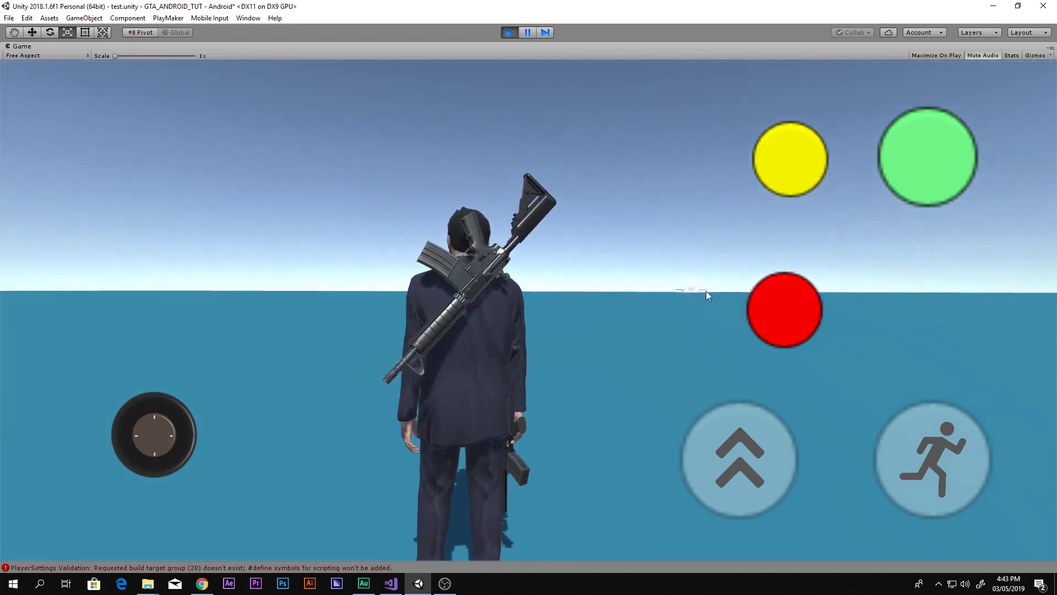
Locate the flown-off jet during the play-test by framing AircraftJet's Colliders object in the Scene view and orbiting around it
drag(708, 288, 715, 262)
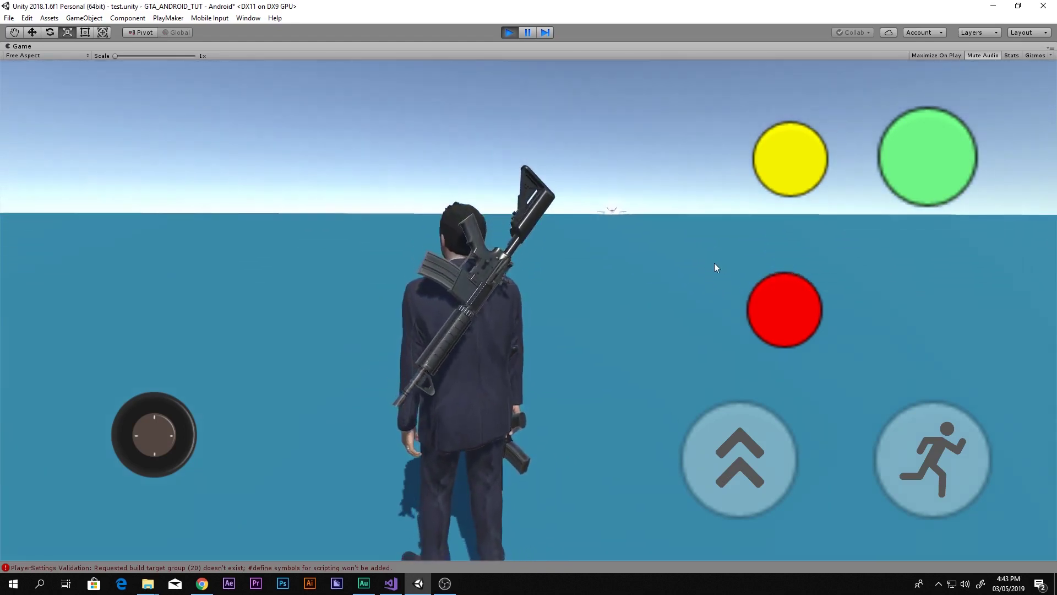
click(519, 34)
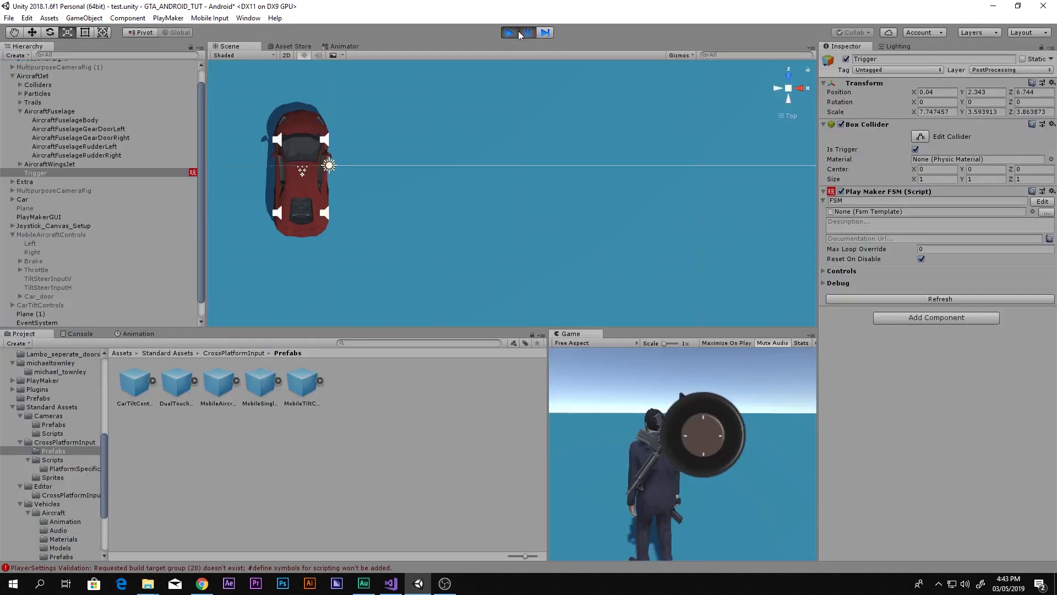
click(528, 34)
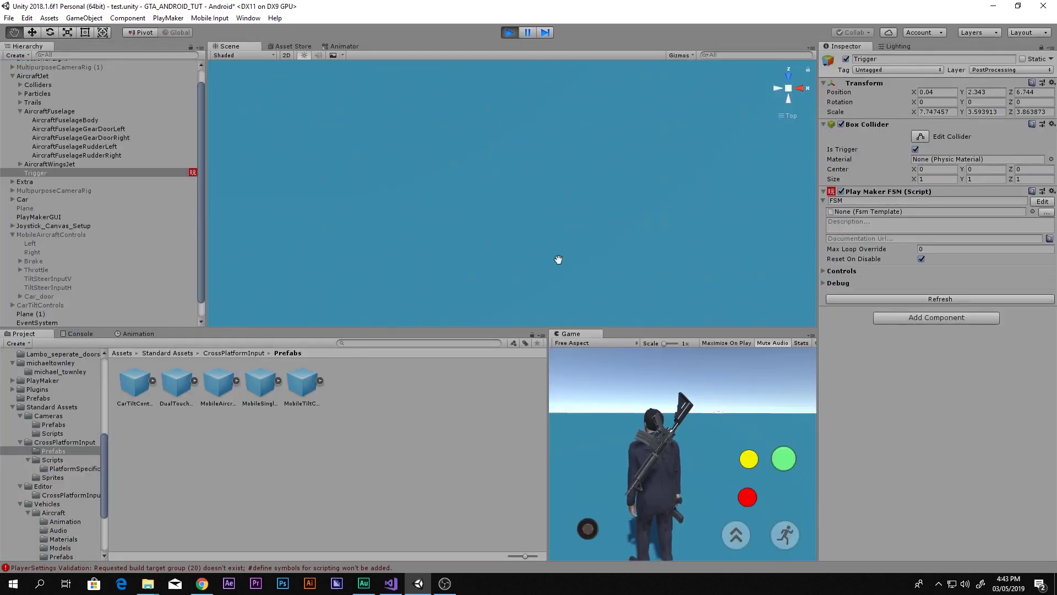
middle_drag(647, 103, 593, 255)
scroll(594, 253, down, 6)
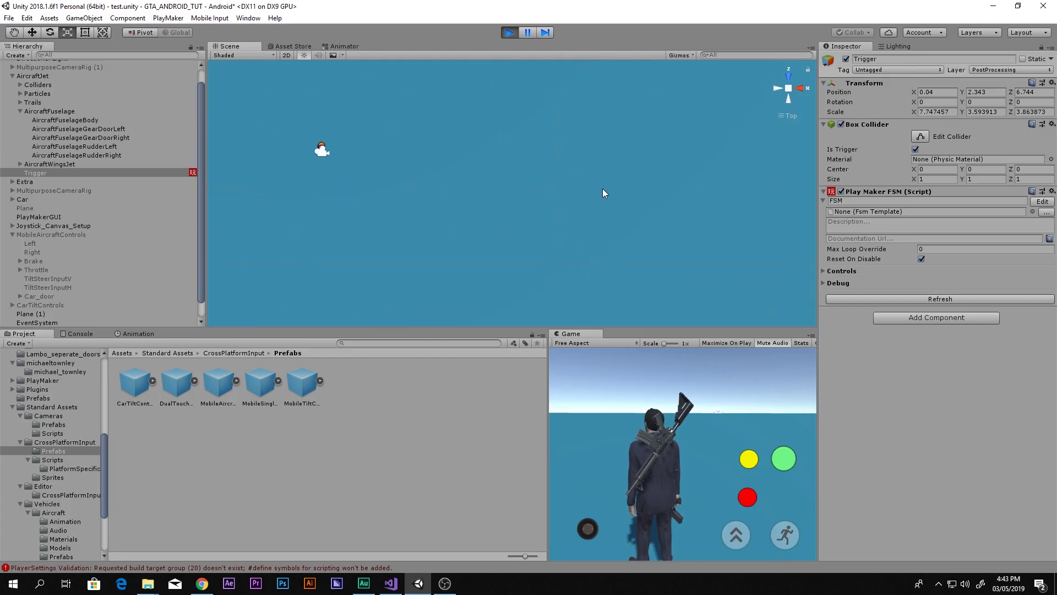
middle_drag(611, 193, 486, 496)
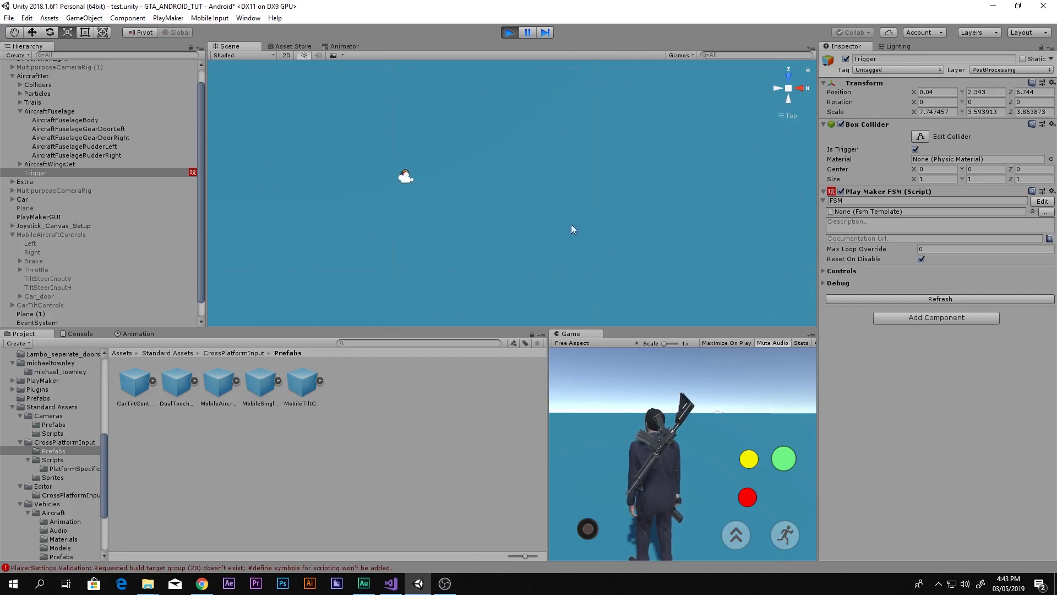
click(59, 84)
key(f)
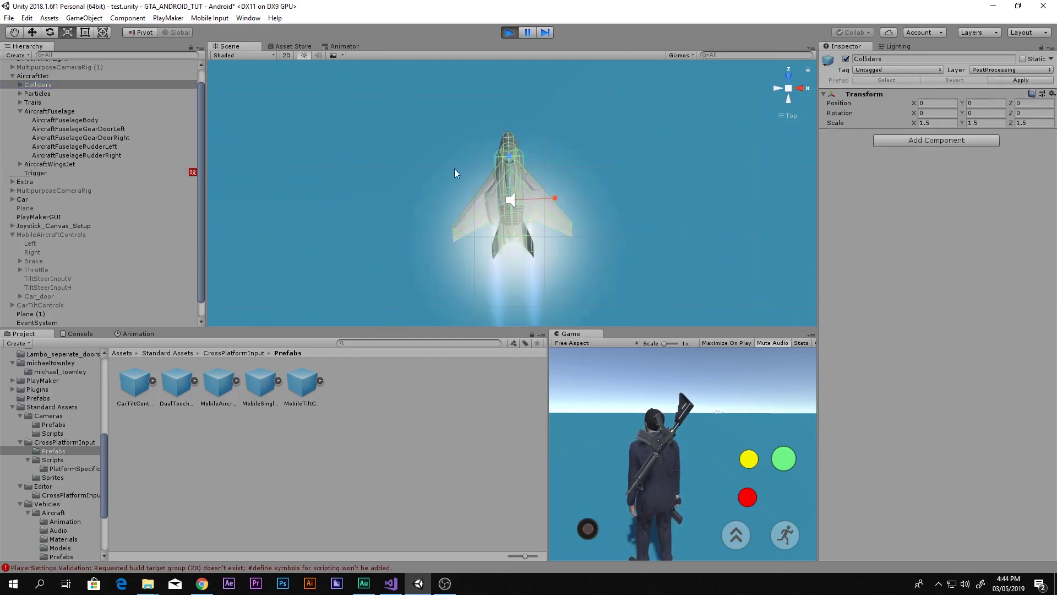
alt+drag(500, 204, 903, 61)
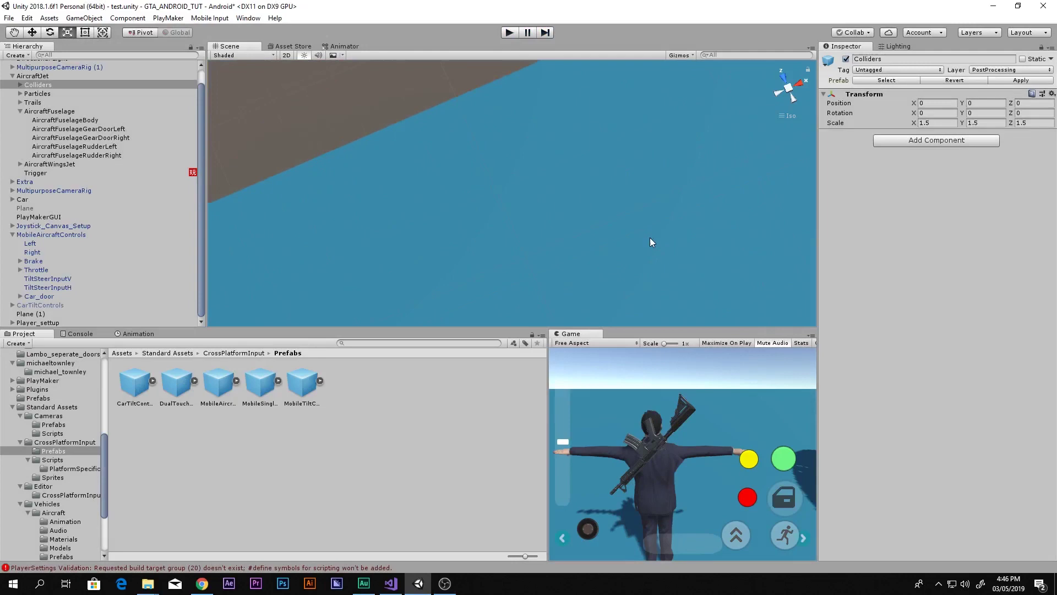
Frame AircraftJet in the Scene view and look at it from the top view
scroll(649, 237, up, 3)
middle_drag(650, 237, 578, 111)
click(38, 76)
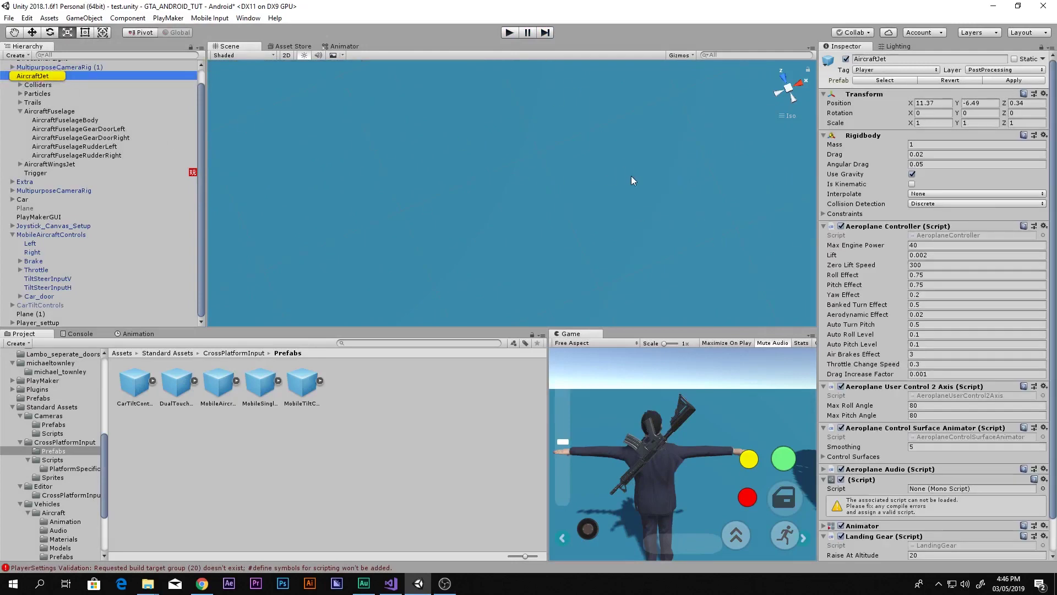
key(f)
click(776, 72)
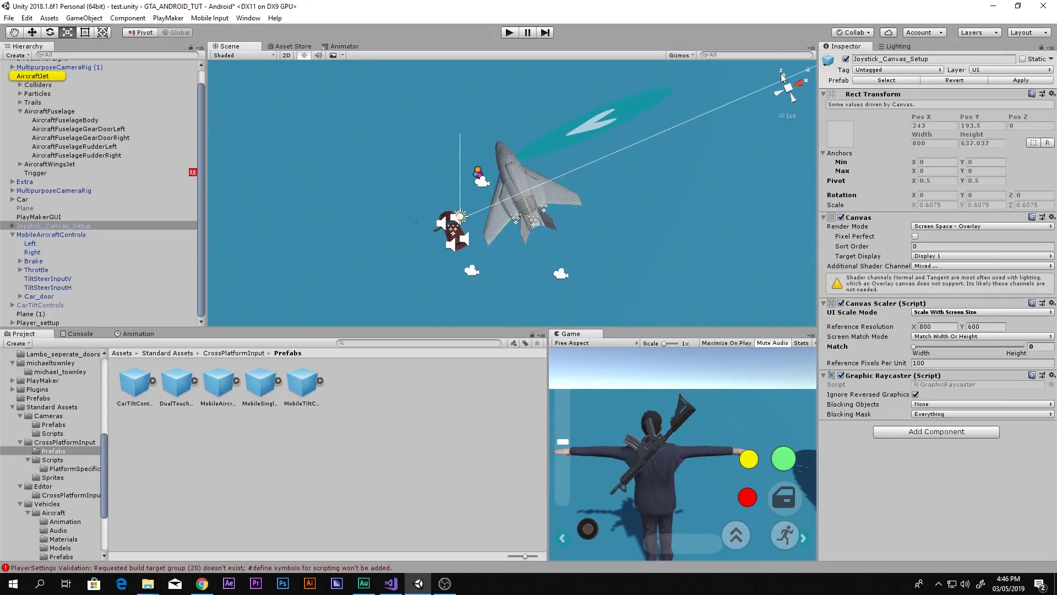
click(783, 77)
click(788, 77)
scroll(582, 199, up, 3)
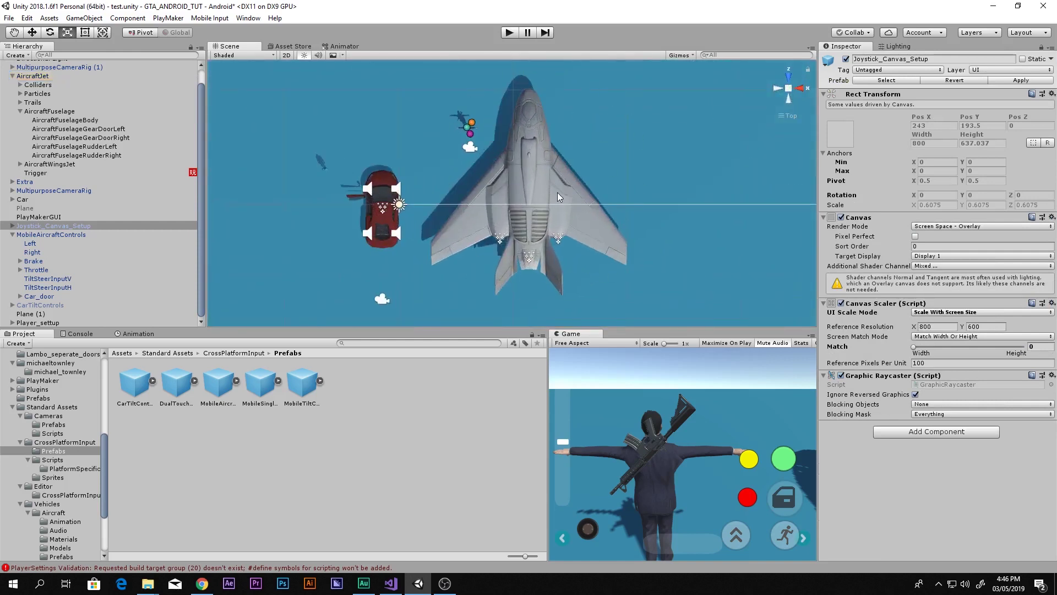
Switch to Chrome with a new tab and maximize its window
click(202, 583)
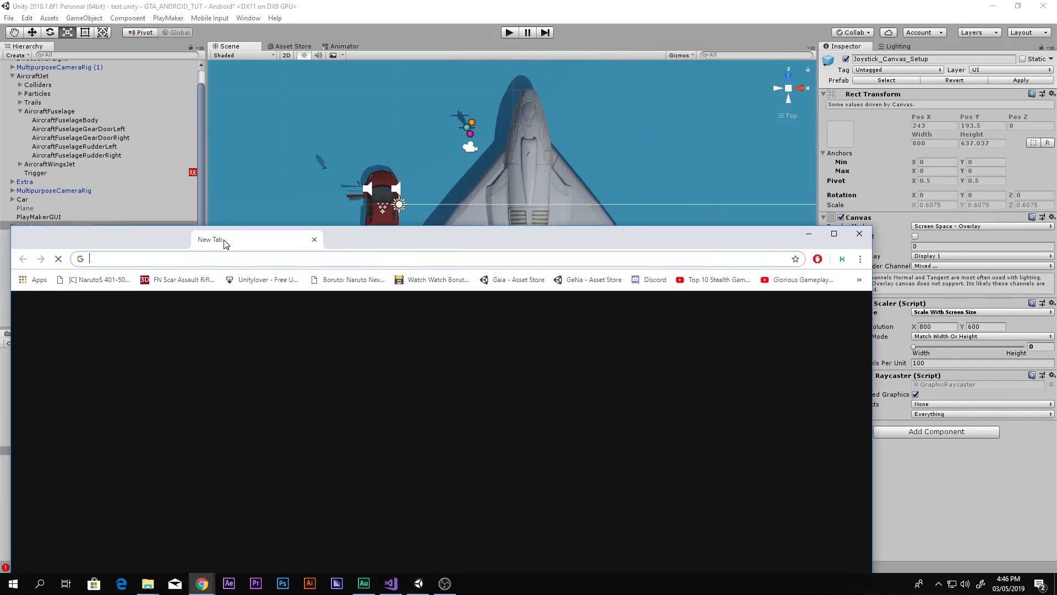
drag(286, 242, 397, 4)
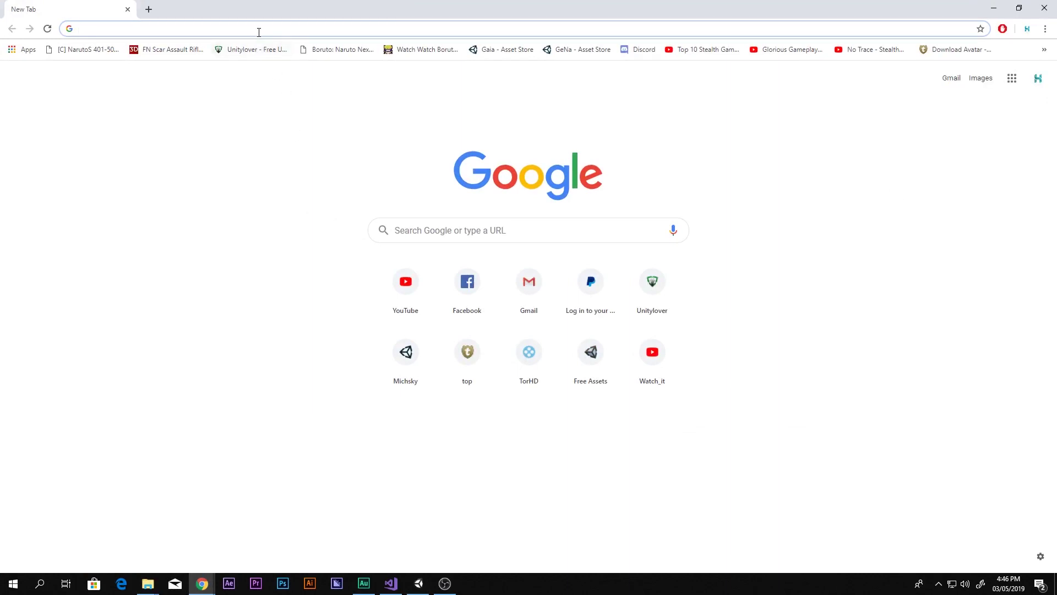
text(JE)
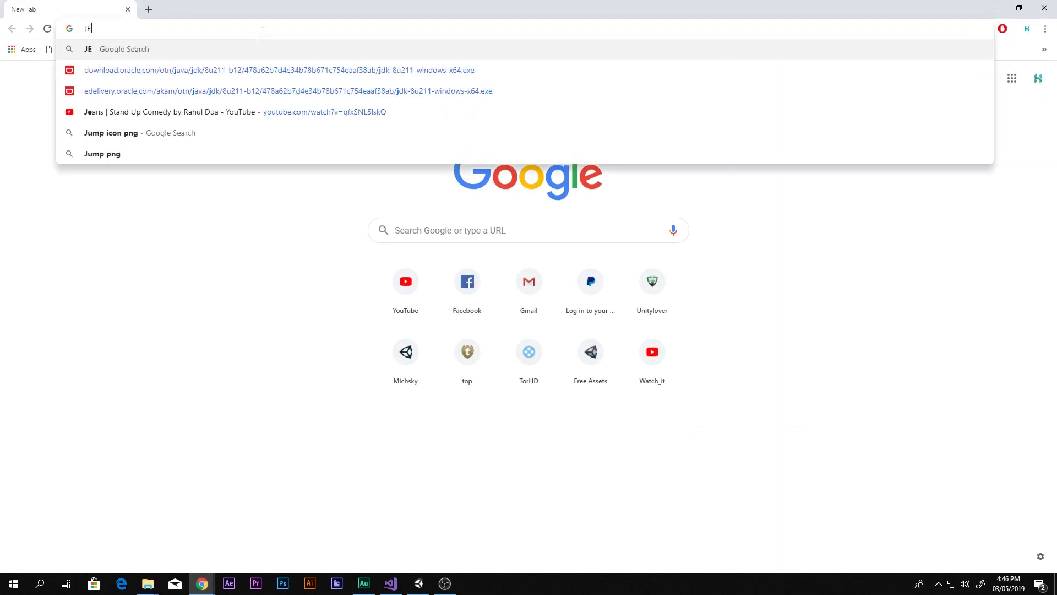
text(T 3D MODEL;)
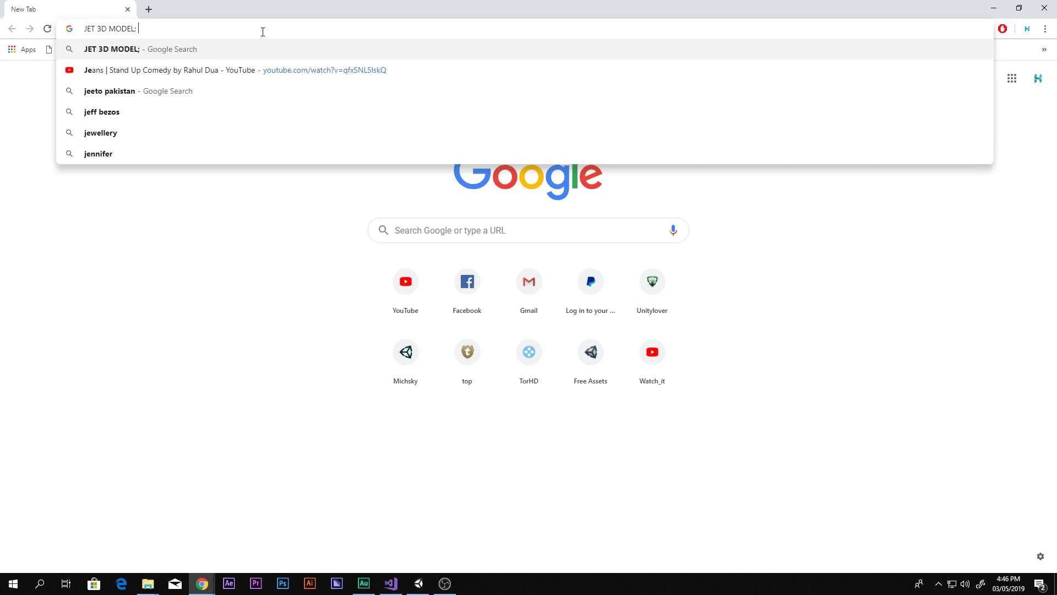
key(BackSpace)
key(BackSpace)
key(BackSpace)
key(BackSpace)
key(BackSpace)
key(BackSpace)
key(BackSpace)
key(BackSpace)
key(BackSpace)
key(BackSpace)
key(BackSpace)
key(BackSpace)
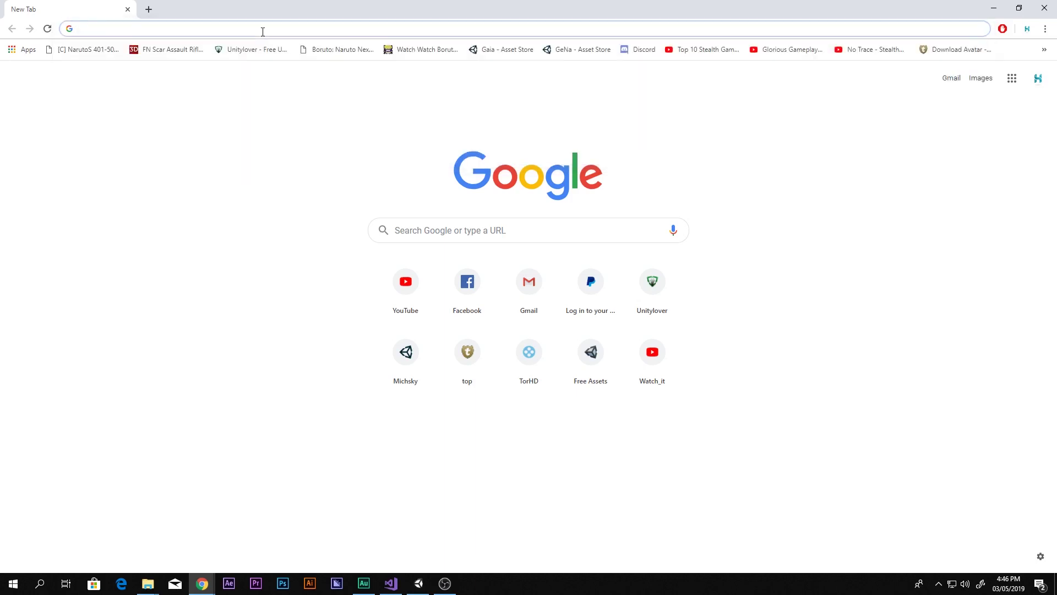
Search Google for "jet 3d model free download" and open Free3D's aircraft models result in a separate tab
text(Jey)
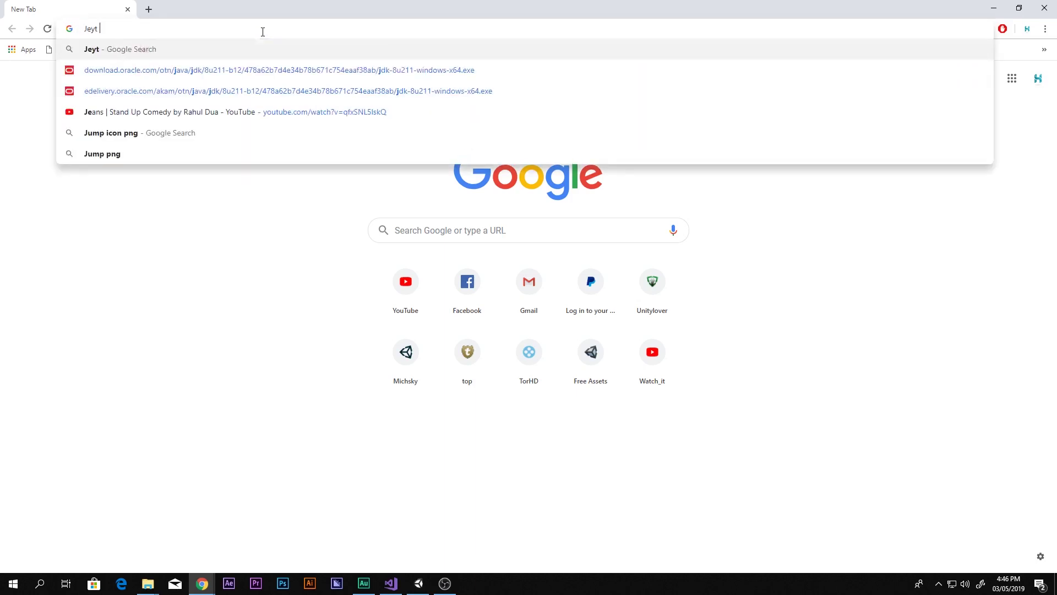
key(BackSpace)
text(t 3)
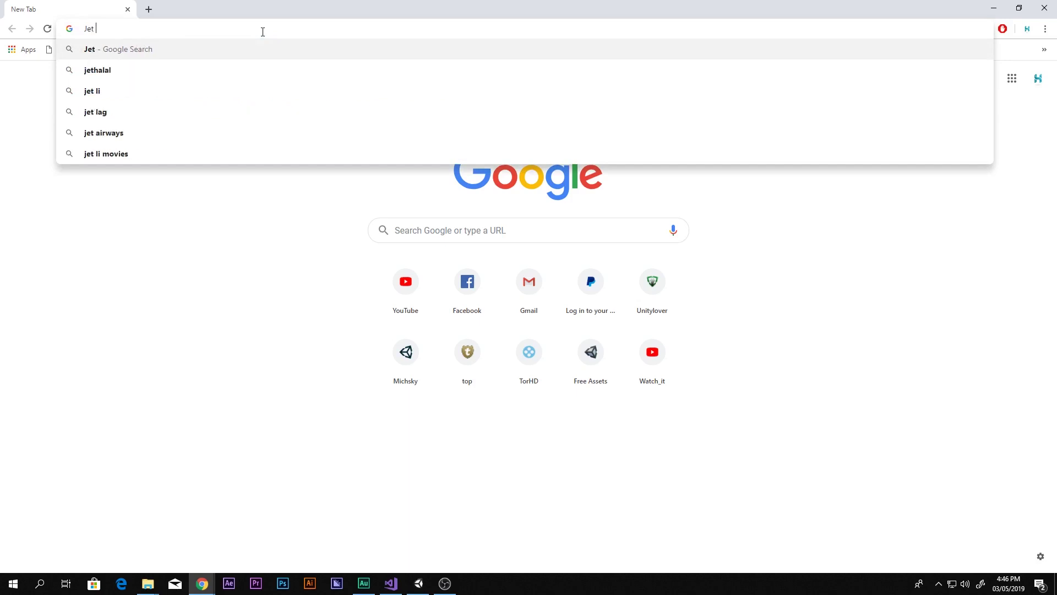
text(d moe)
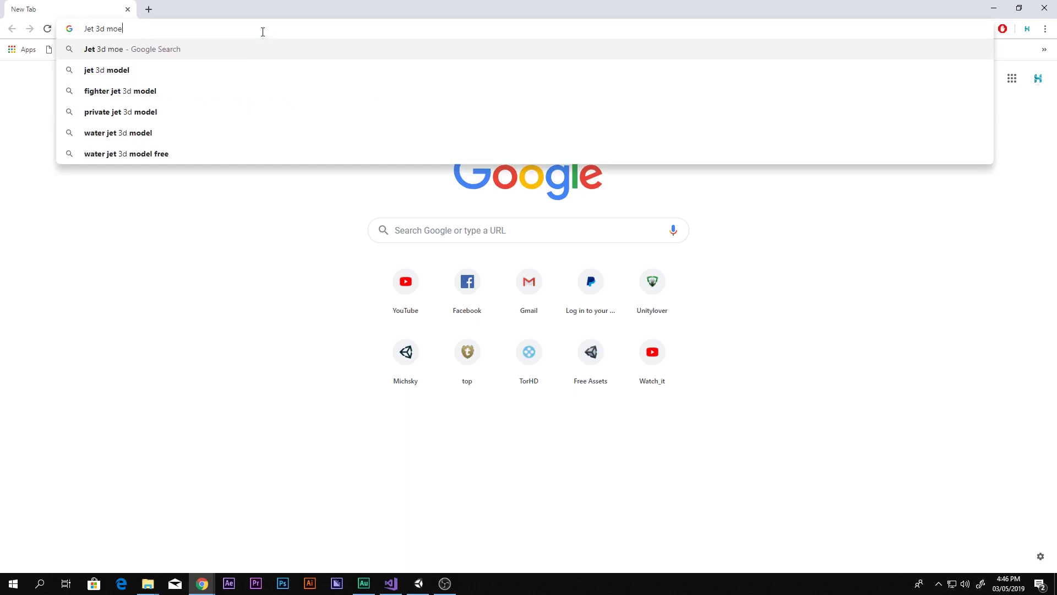
key(BackSpace)
text(del fre)
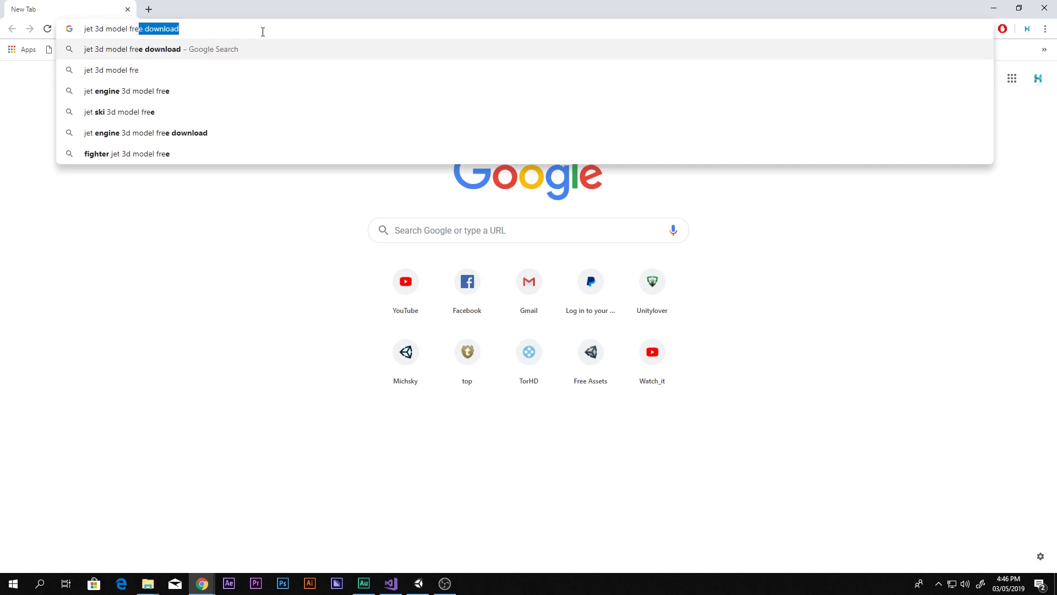
key(Return)
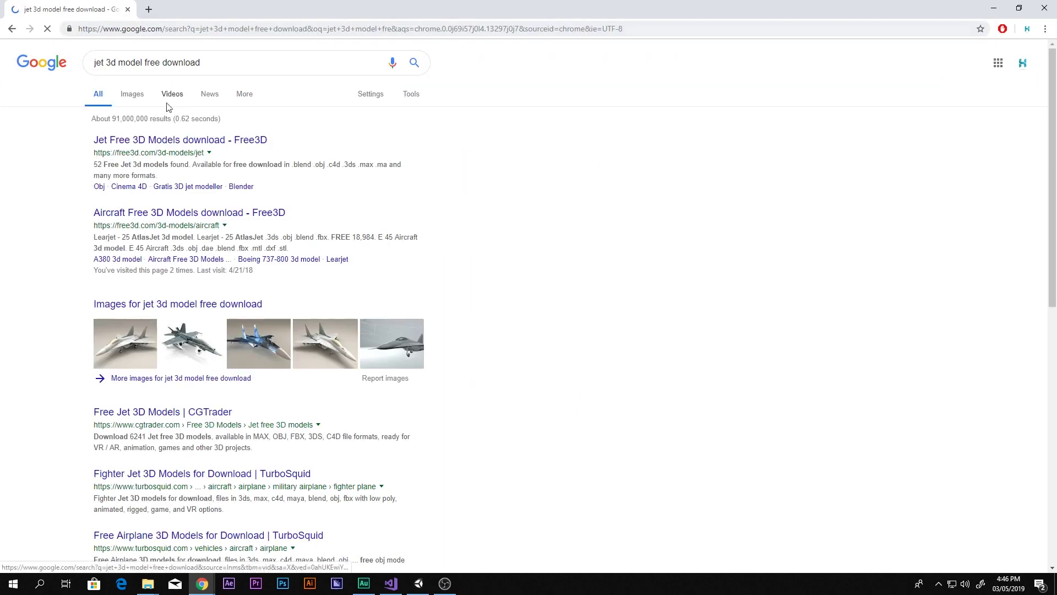
middle_click(175, 192)
click(202, 6)
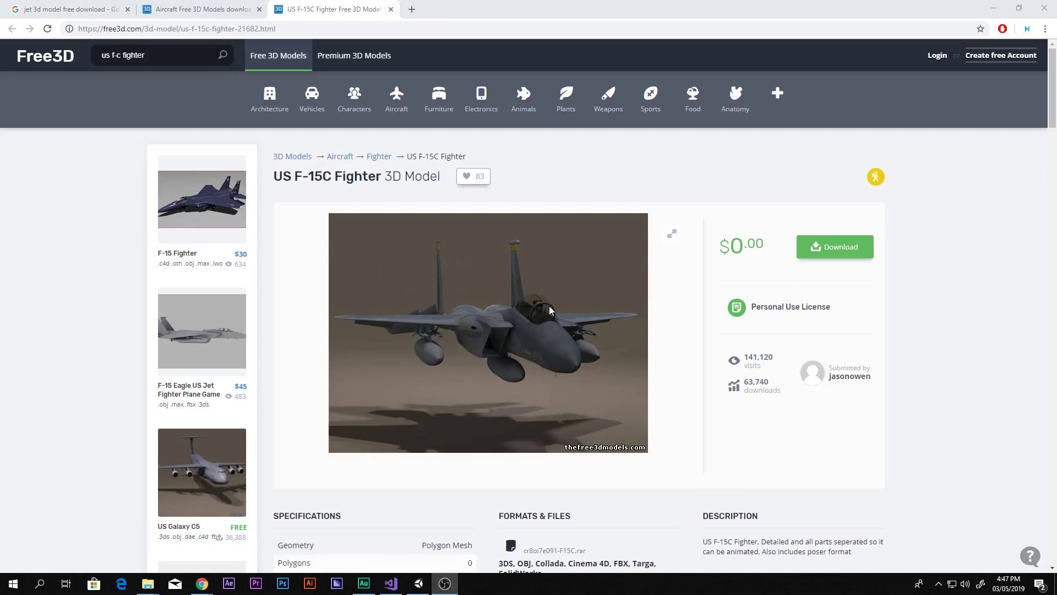
Examine the US F-15C Fighter page on Free3D, including its specifications, comments and related models
scroll(531, 347, down, 5)
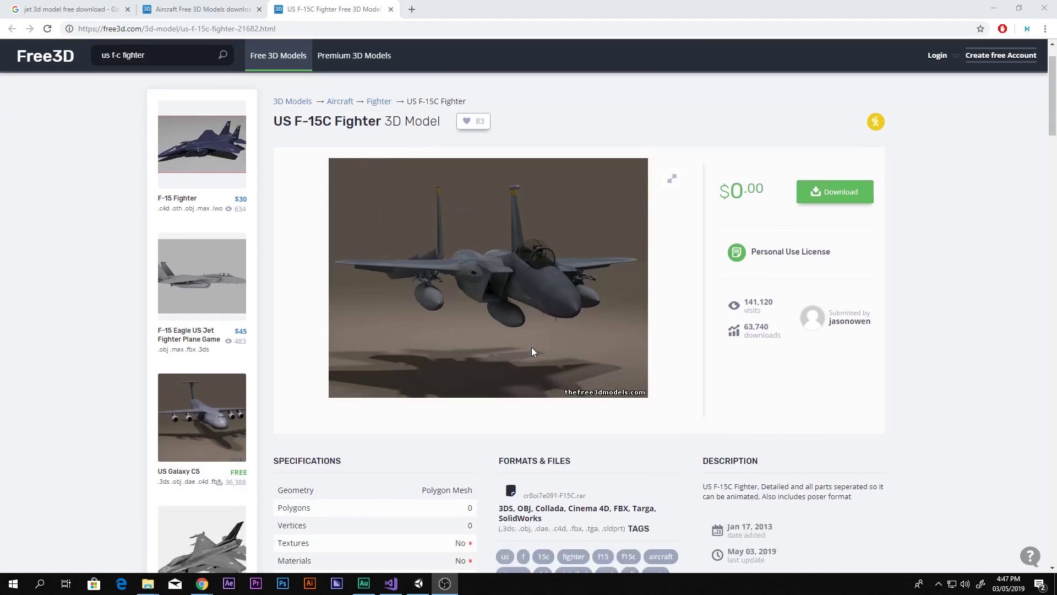
scroll(534, 349, down, 4)
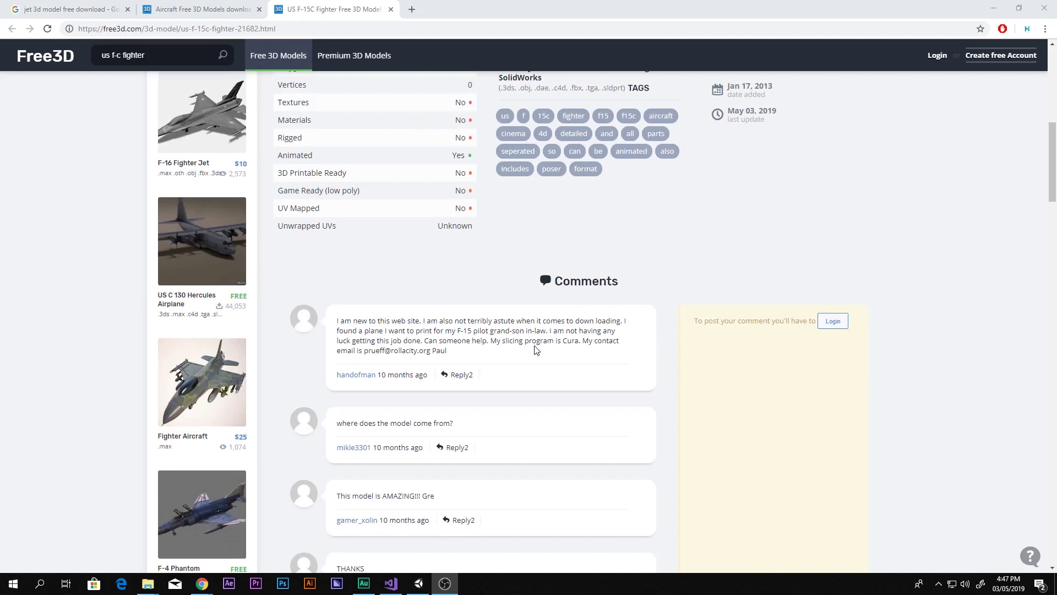
scroll(534, 349, down, 2)
scroll(534, 349, down, 2)
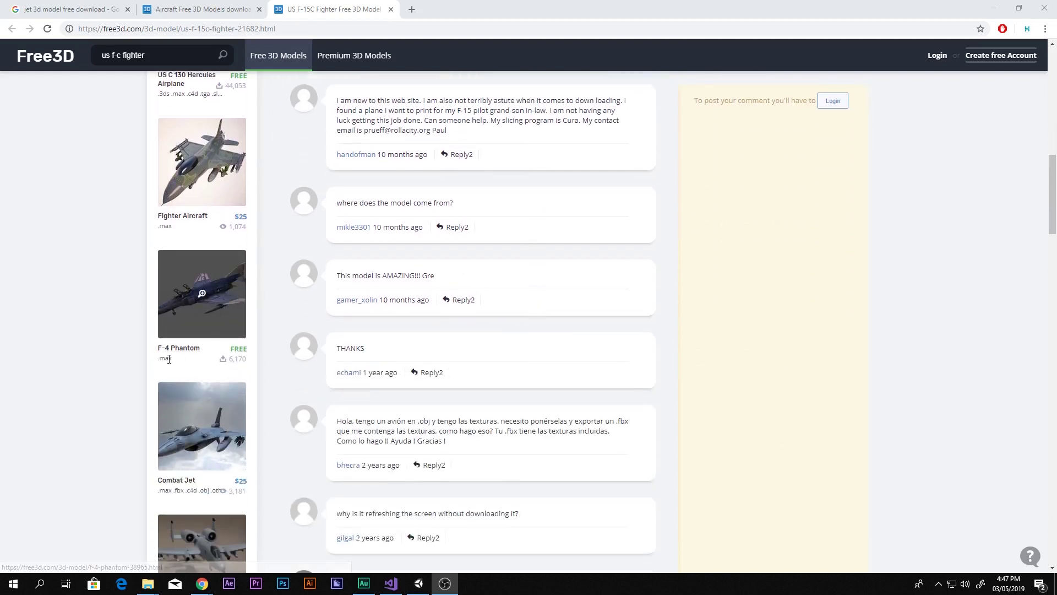
scroll(617, 356, down, 5)
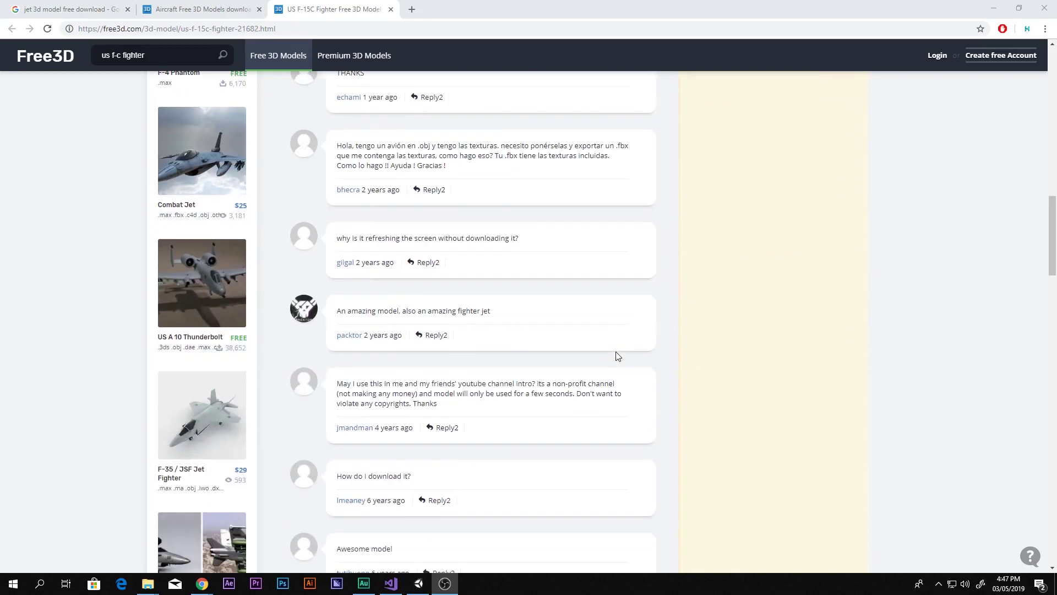
scroll(618, 356, down, 3)
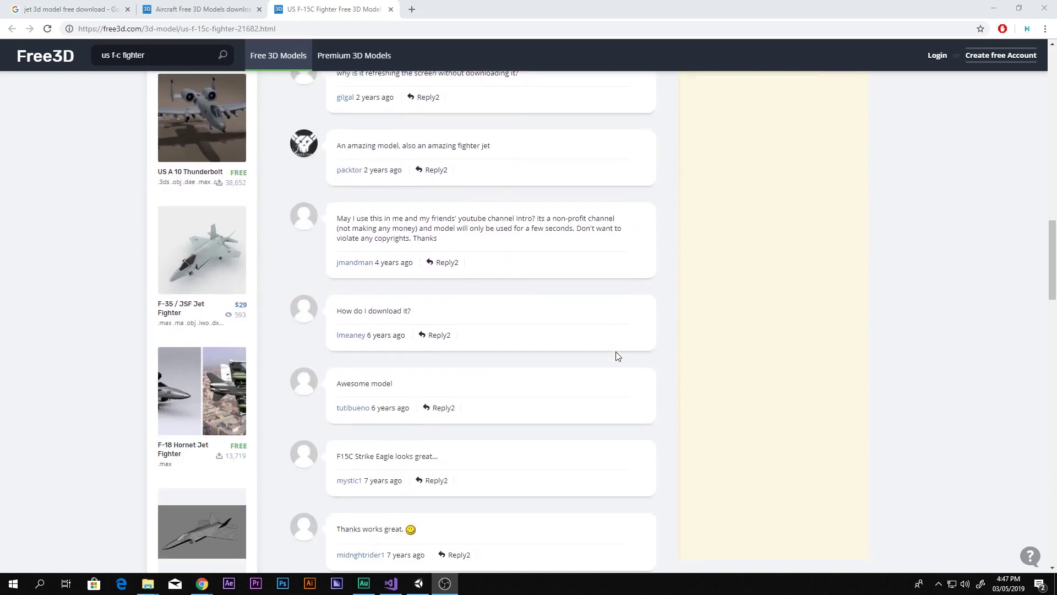
scroll(616, 355, down, 6)
scroll(618, 352, up, 18)
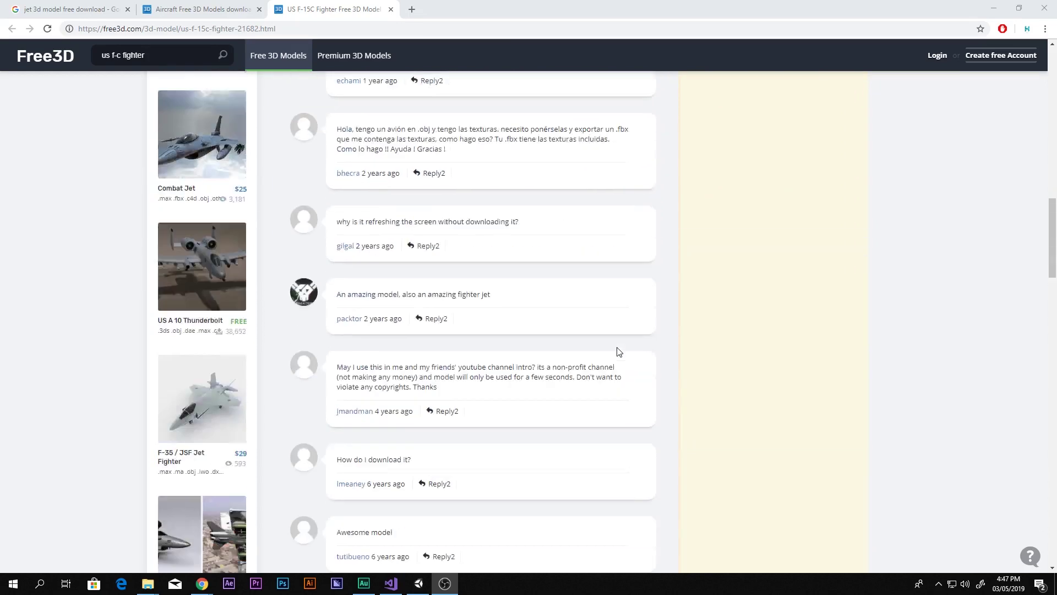
Download cr8oi7e091-F15C.rar from the US F-15C Fighter page and close the list of available files
scroll(626, 347, up, 6)
click(830, 246)
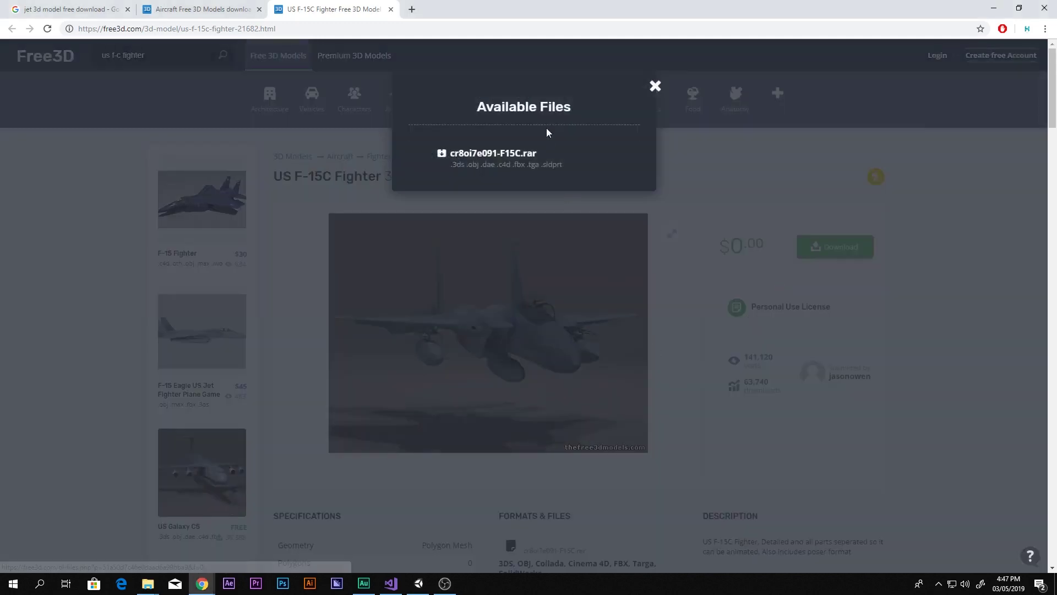
click(523, 151)
click(328, 7)
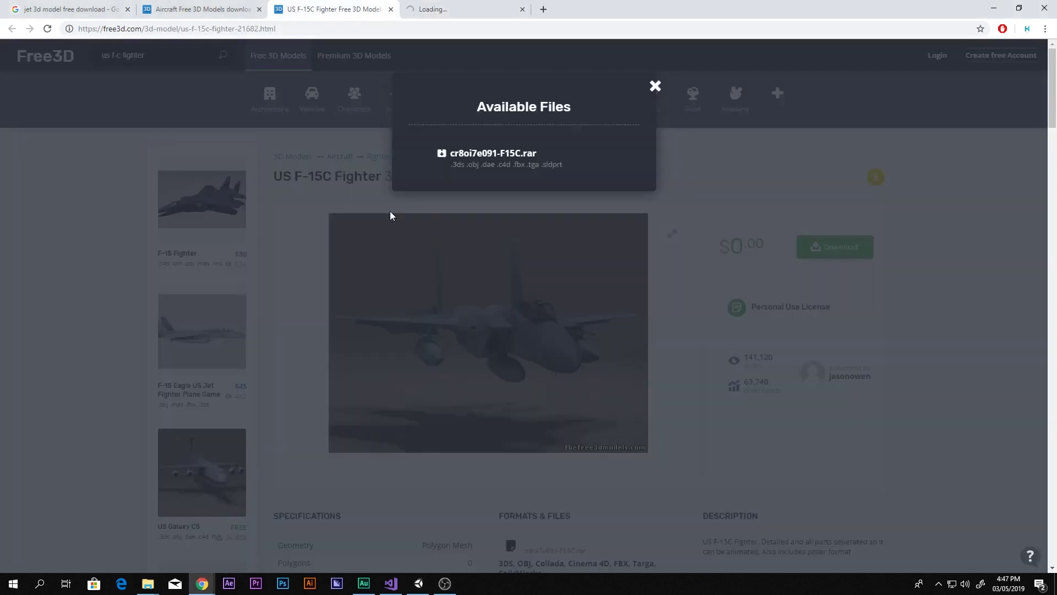
click(496, 9)
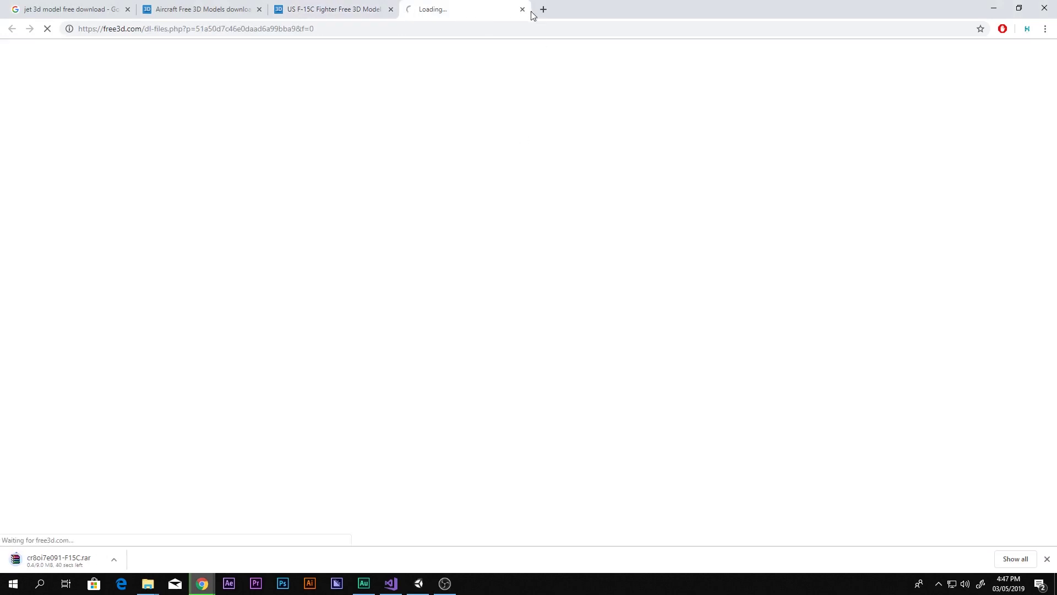
click(522, 9)
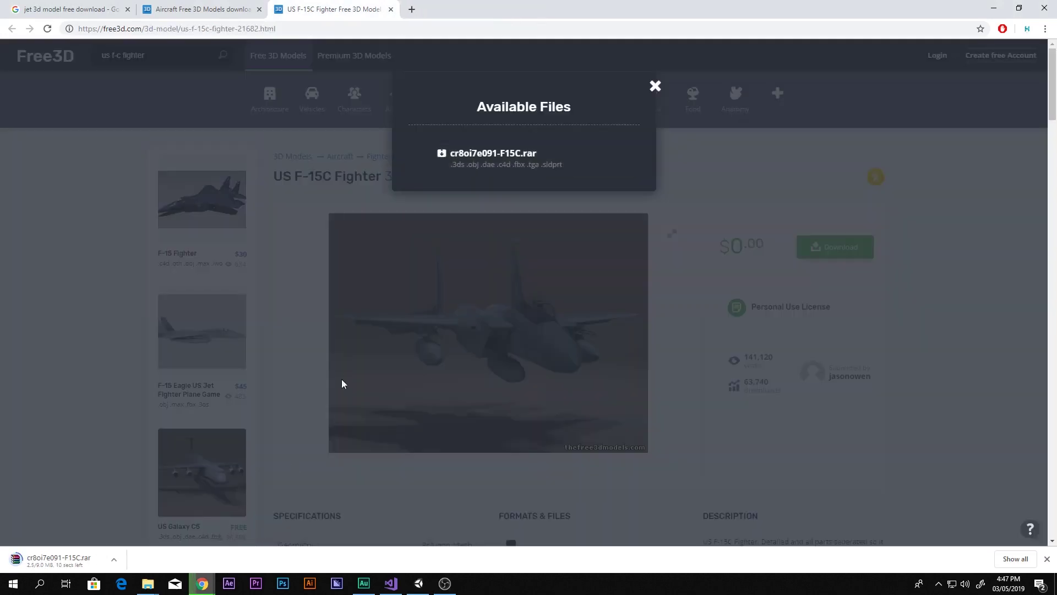
click(654, 87)
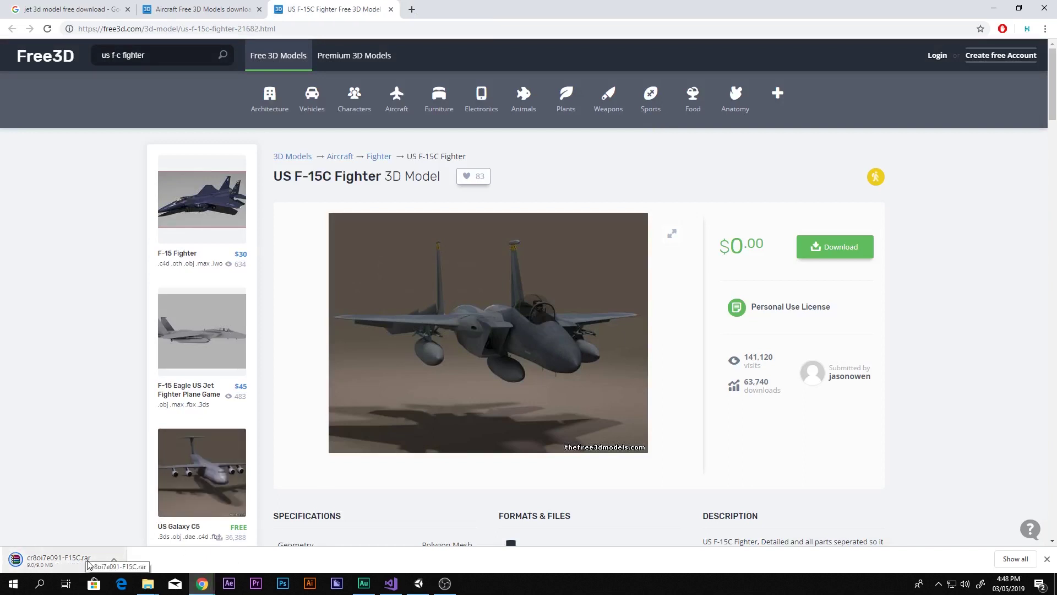
Show the downloaded archive in File Explorer and open the F15C folder inside the extracted cr8oi7e091-F15C folder
click(113, 559)
click(161, 530)
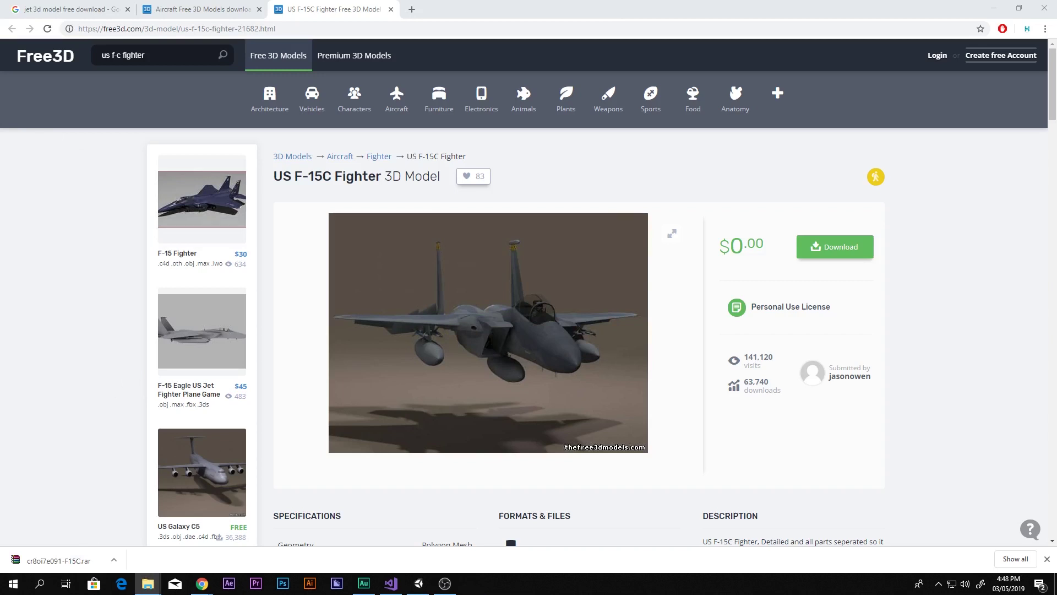
drag(0, 231, 474, 0)
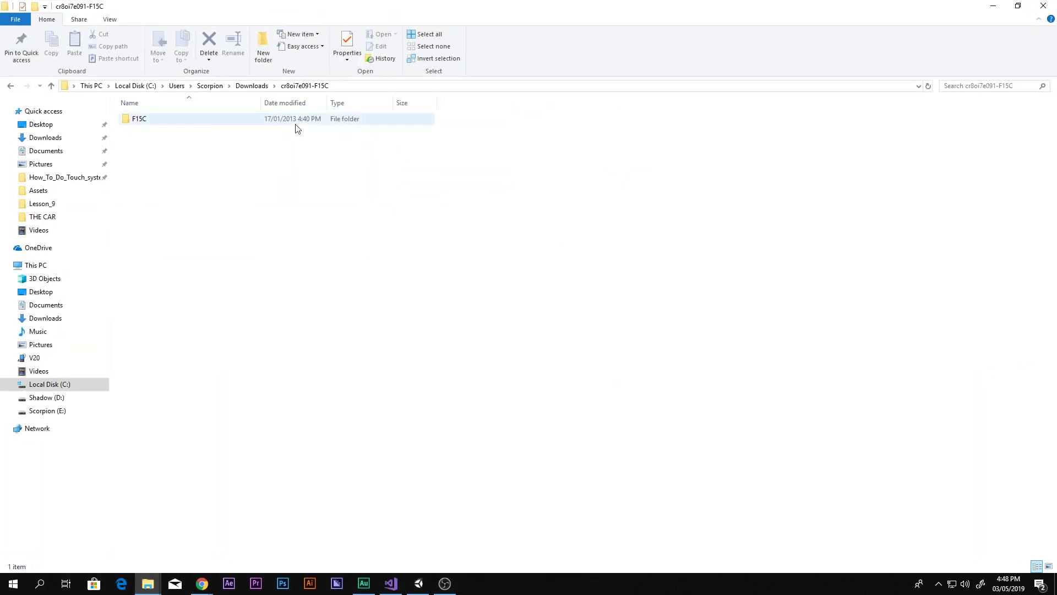
double_click(144, 120)
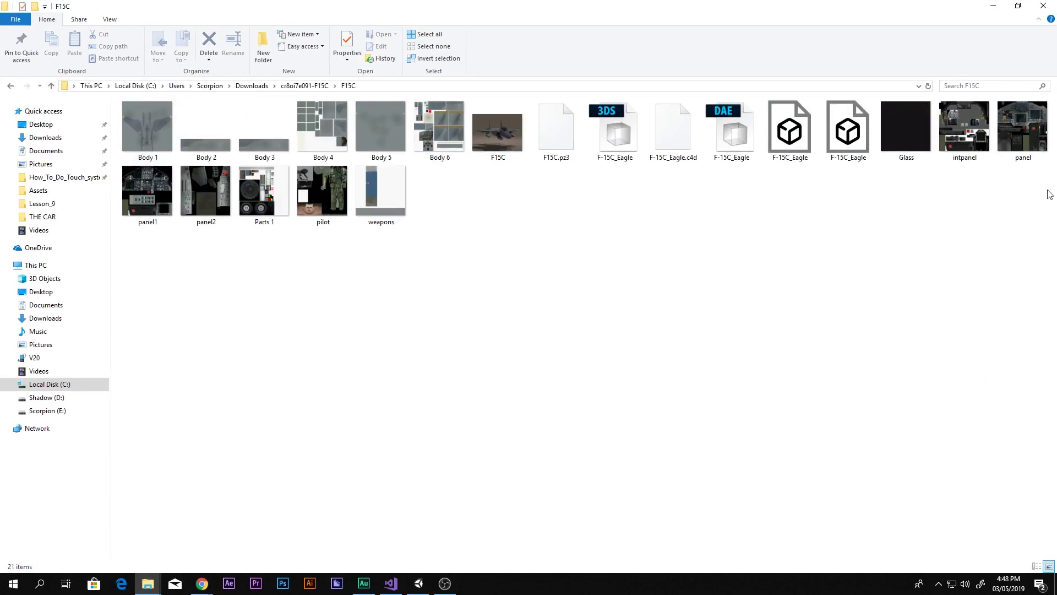
Import the extracted F15C folder into the Unity project's Assets folder and open it there
click(10, 87)
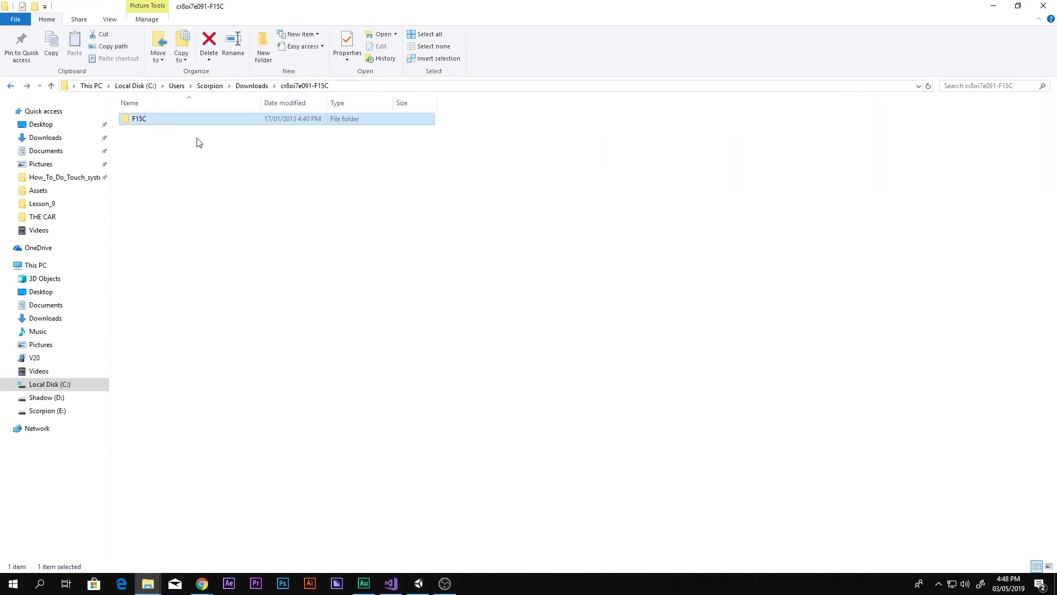
drag(152, 122, 38, 373)
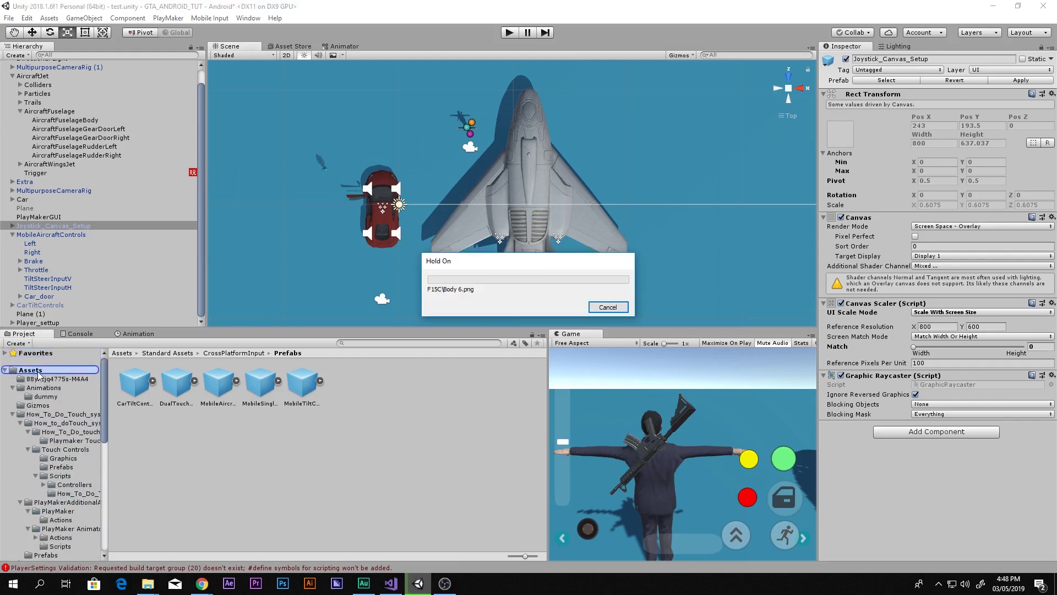
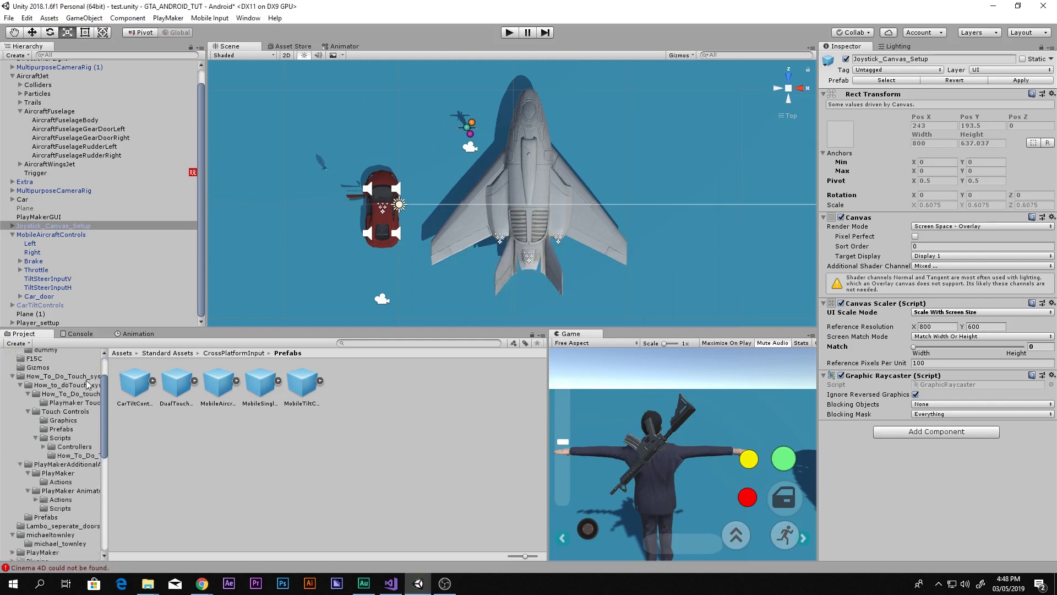
click(30, 370)
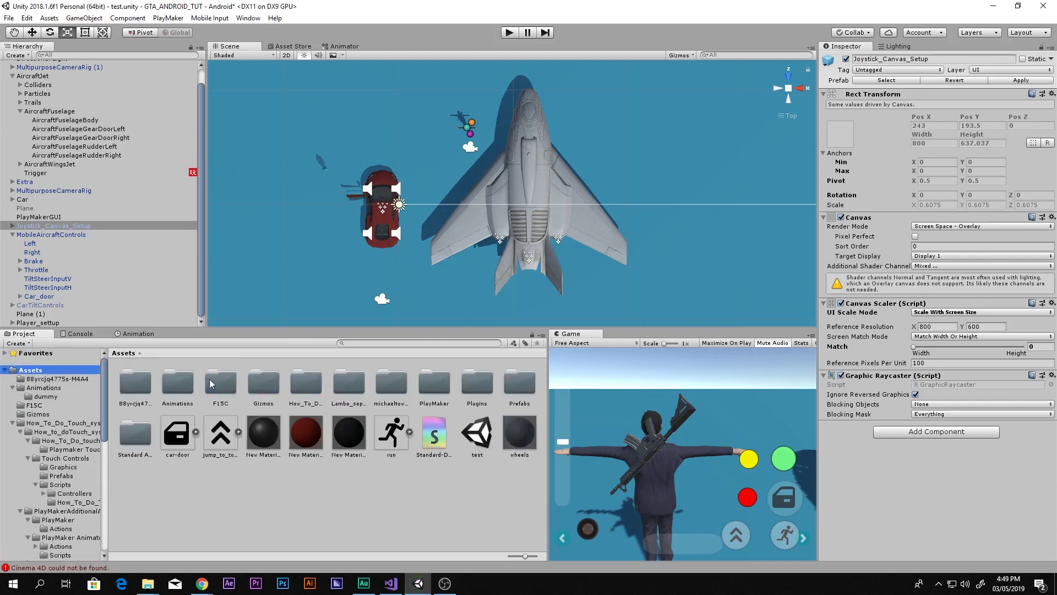
double_click(233, 388)
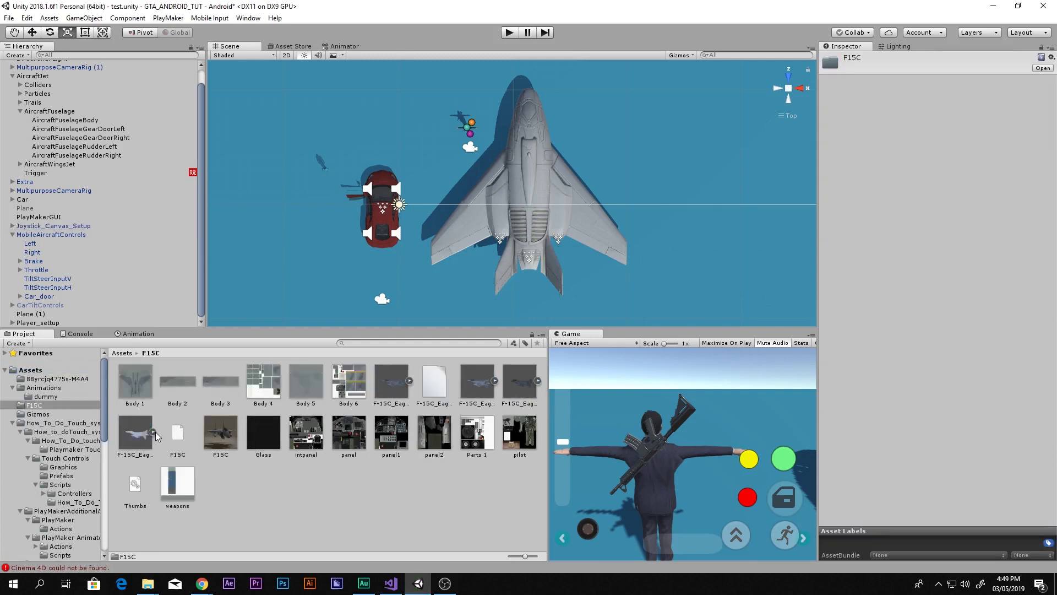
Compare the model previews of F-15C_Eagle.3ds and F-15C_Eagle.fbx
click(520, 385)
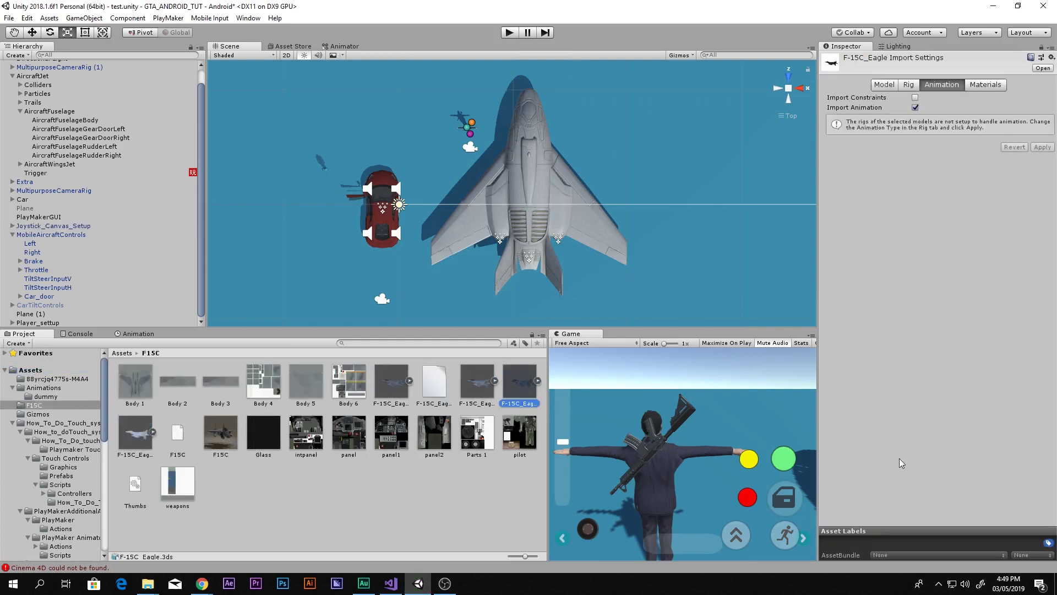
click(884, 84)
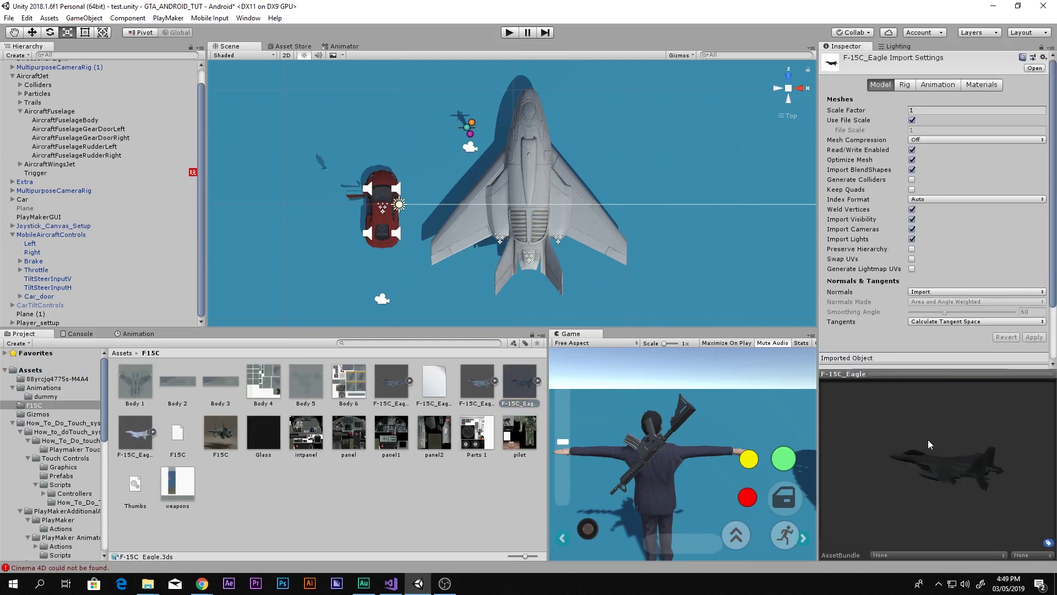
click(476, 385)
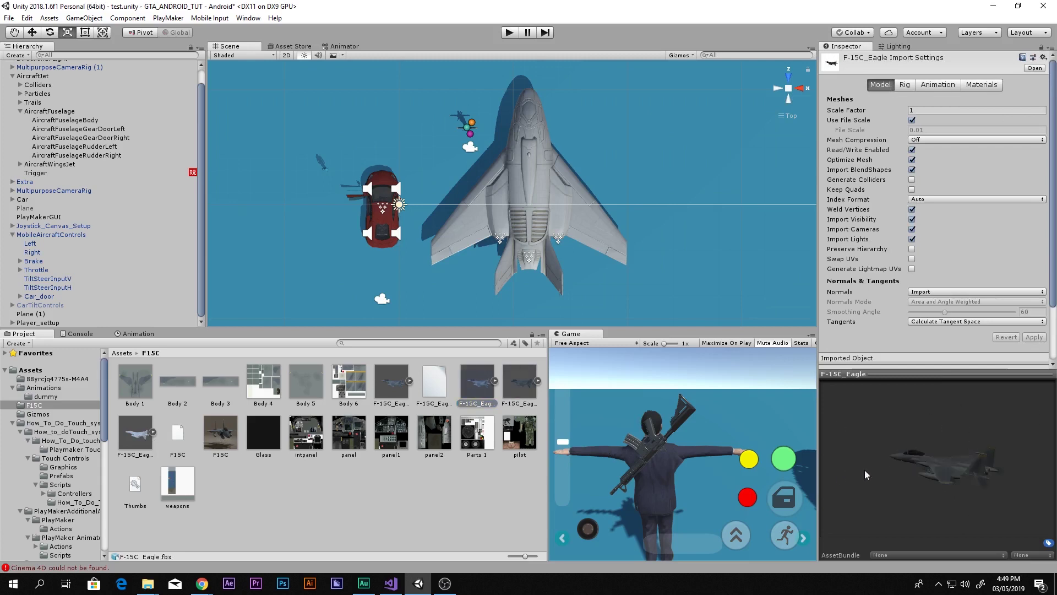
click(527, 392)
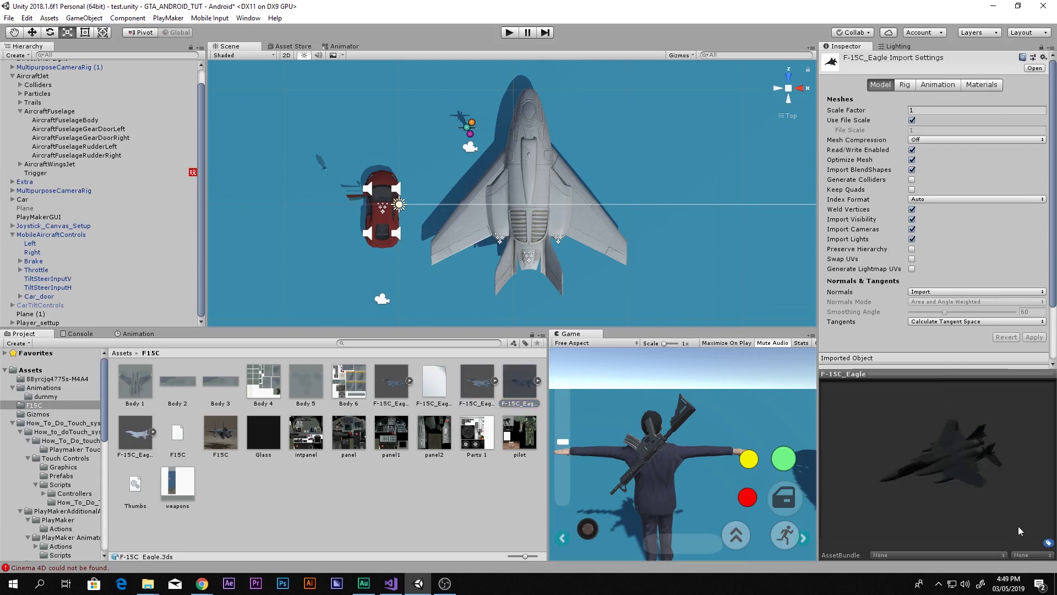
click(478, 385)
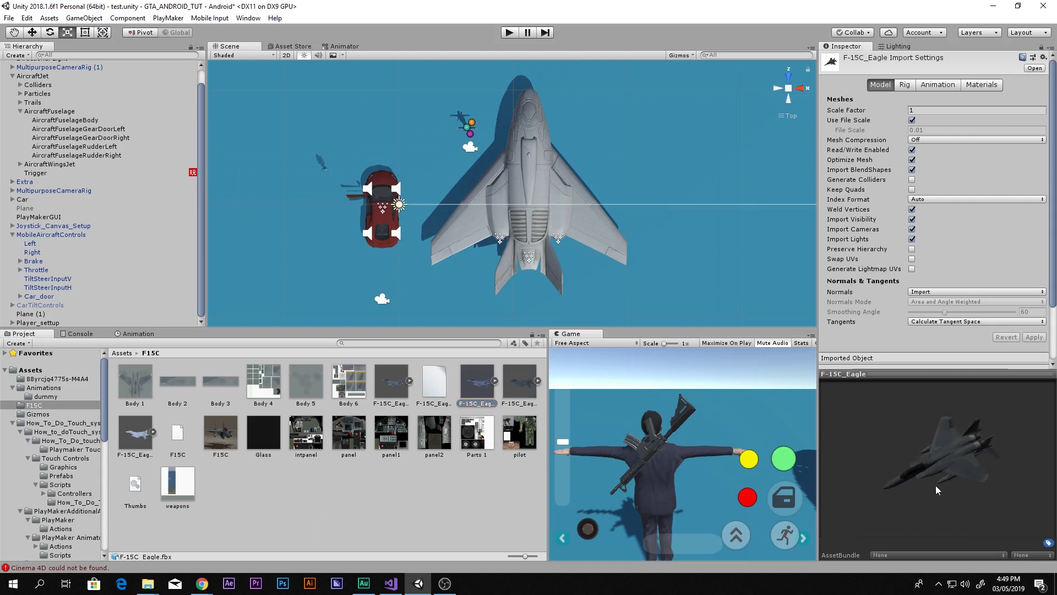
Place F-15C_Eagle.fbx in the scene beside the old jet and rotate it to 180 degrees about Y
drag(474, 385, 649, 207)
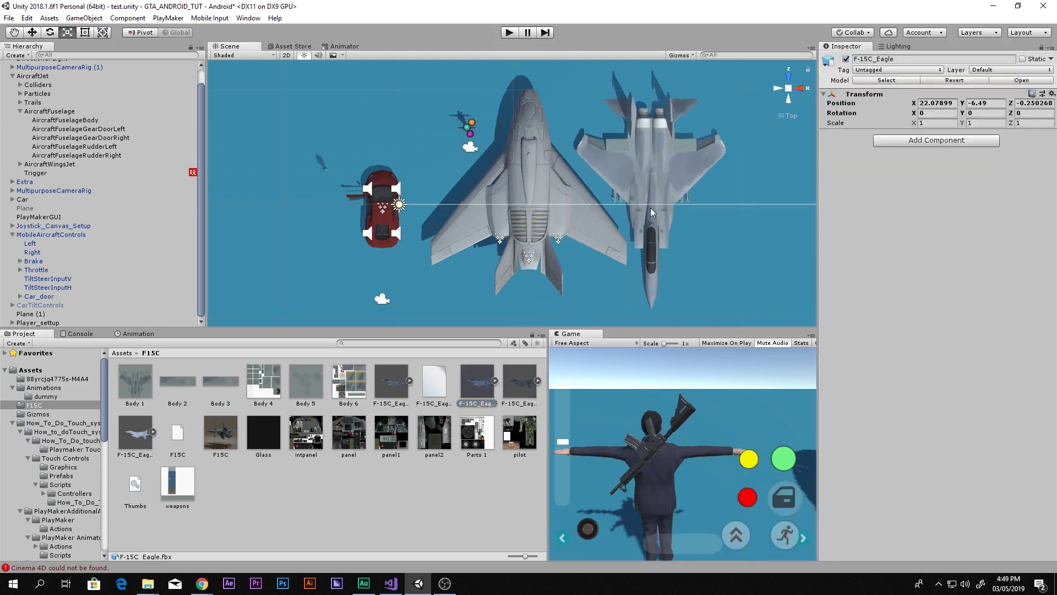
key(e)
drag(682, 177, 910, 314)
key(w)
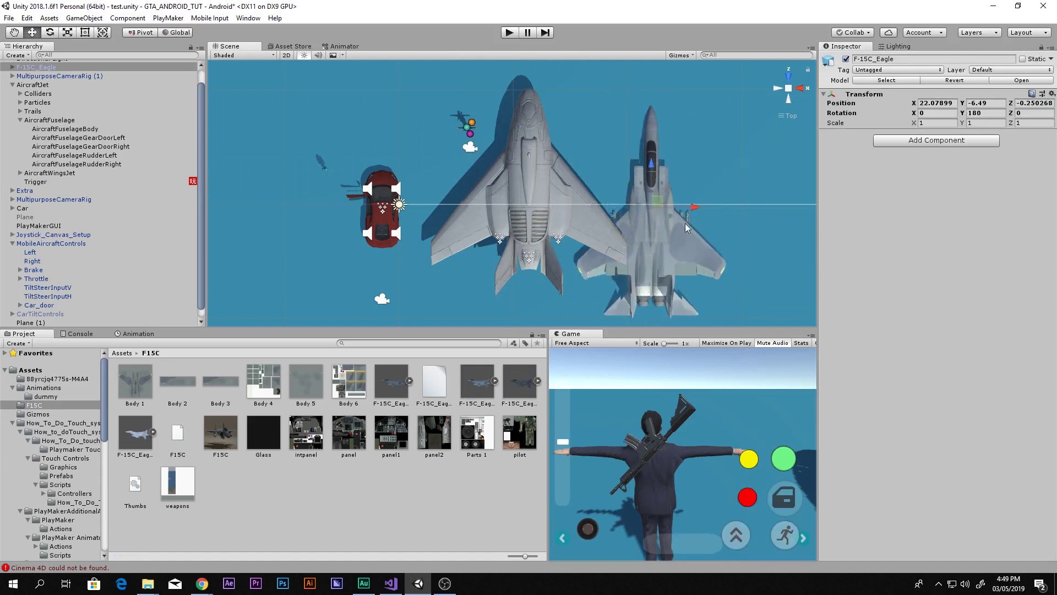
Toggle AircraftFuselage alone, and both it and AircraftWingsJet together, off and on to check which parts they cover
scroll(47, 88, up, 2)
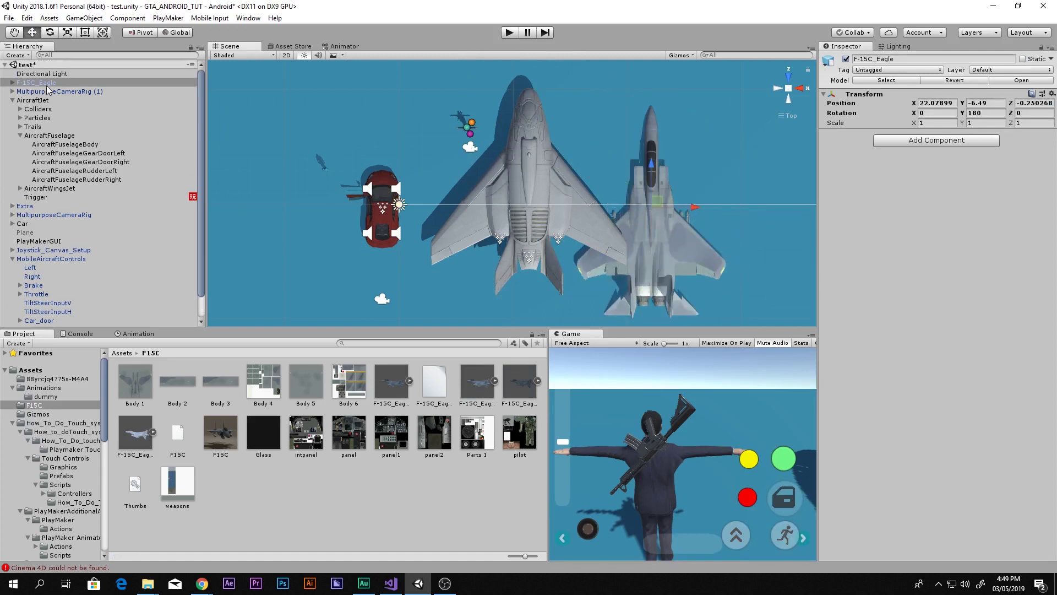
click(20, 136)
click(50, 135)
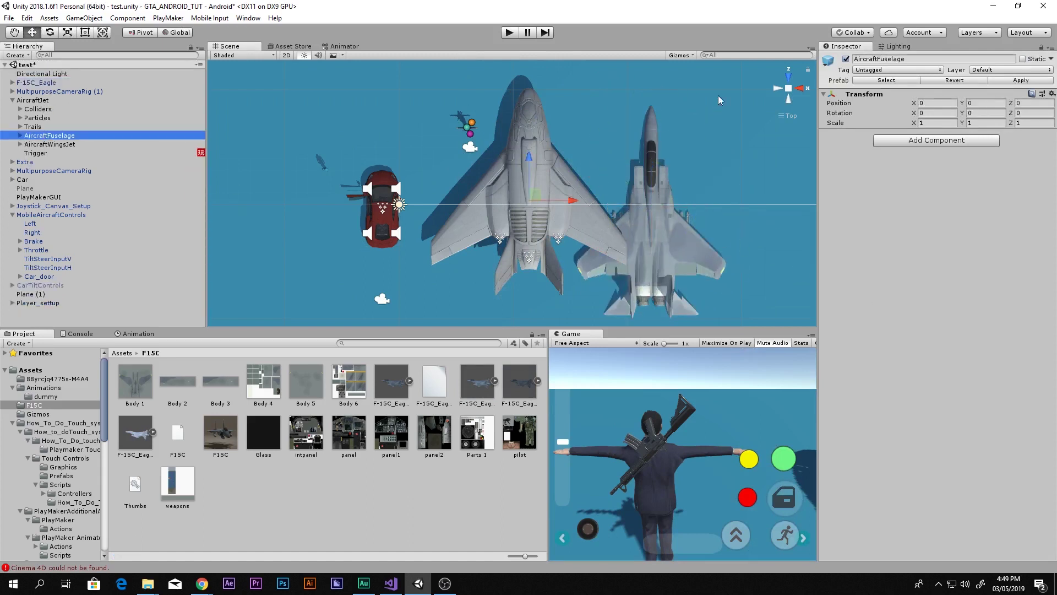
click(846, 59)
click(846, 59)
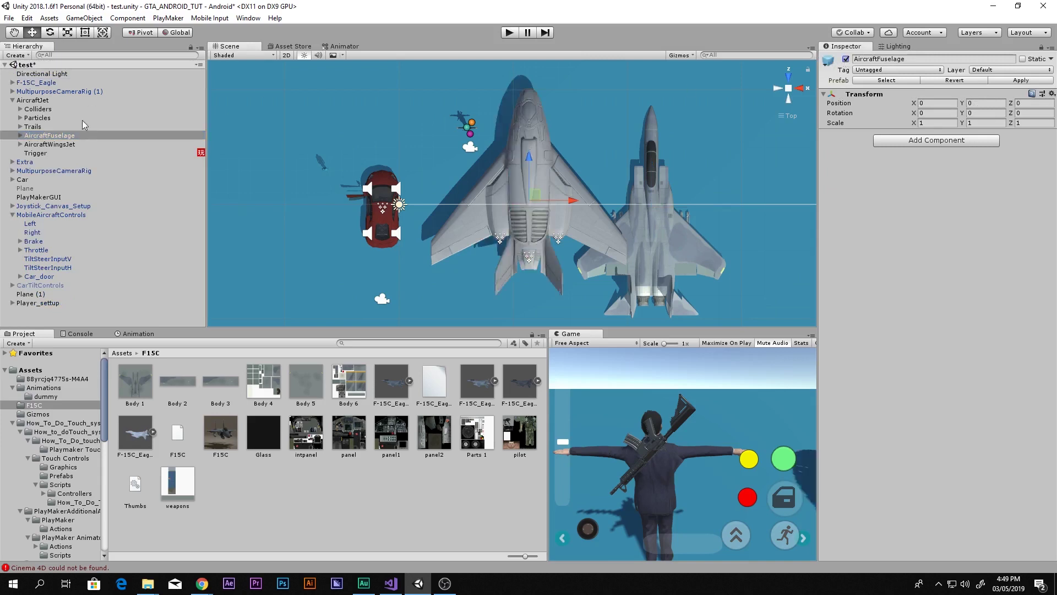
ctrl+click(65, 144)
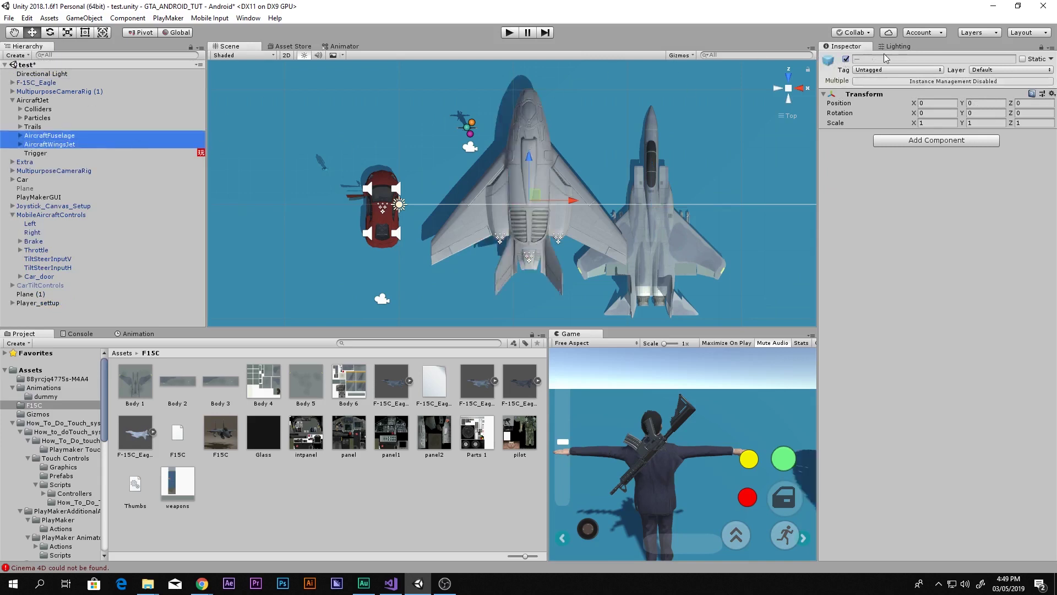
click(846, 59)
click(846, 59)
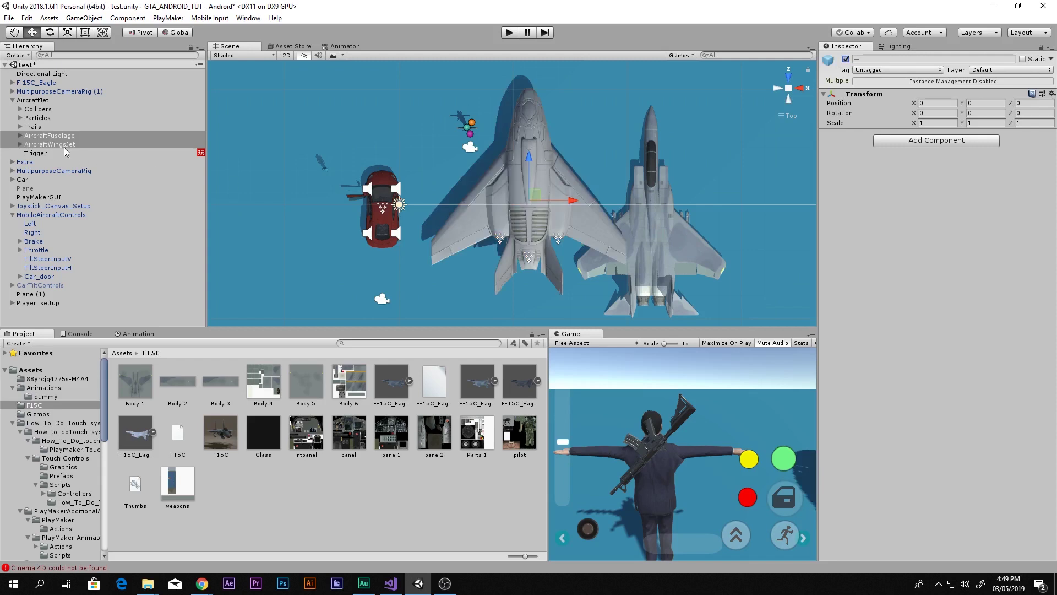
Examine the individual mesh parts inside the AircraftFuselage group
click(64, 146)
click(64, 136)
click(64, 145)
click(64, 137)
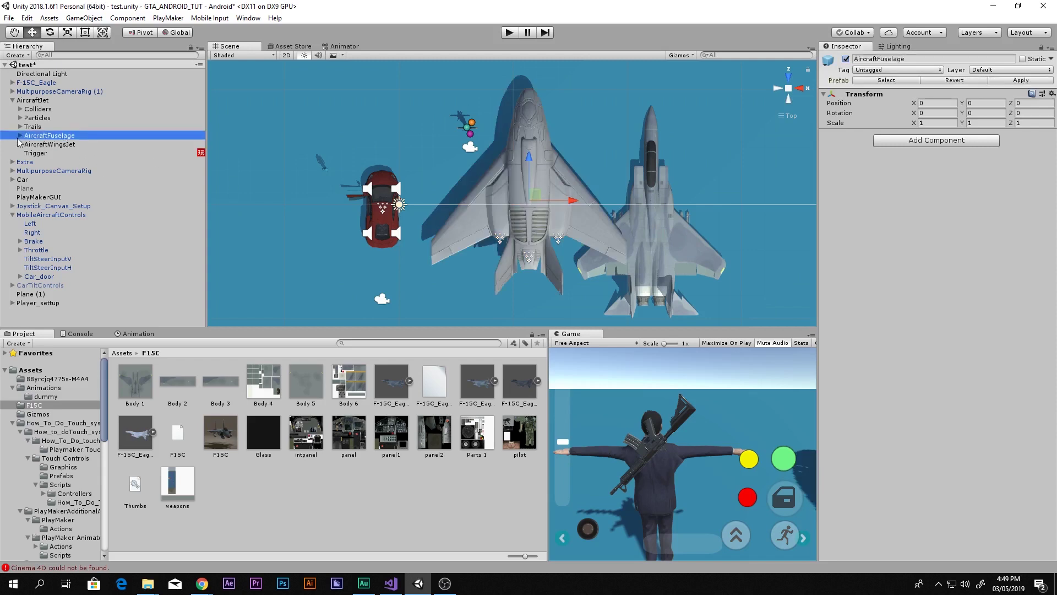
click(20, 135)
click(48, 145)
shift+click(71, 180)
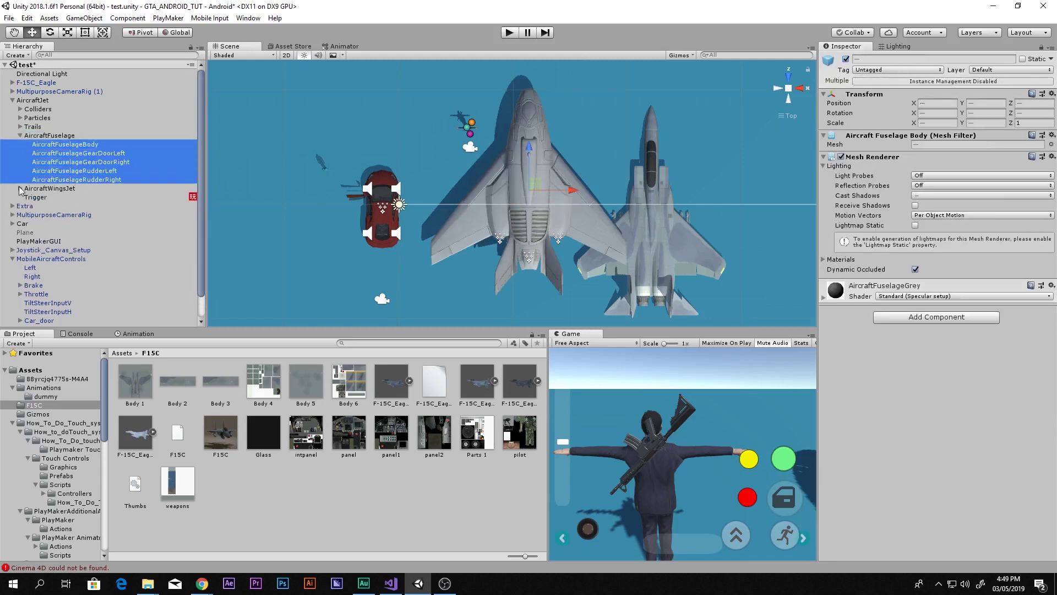
Toggle all mesh parts inside AircraftWingsJet off and on to check them, and collapse both part groups
click(20, 188)
click(72, 197)
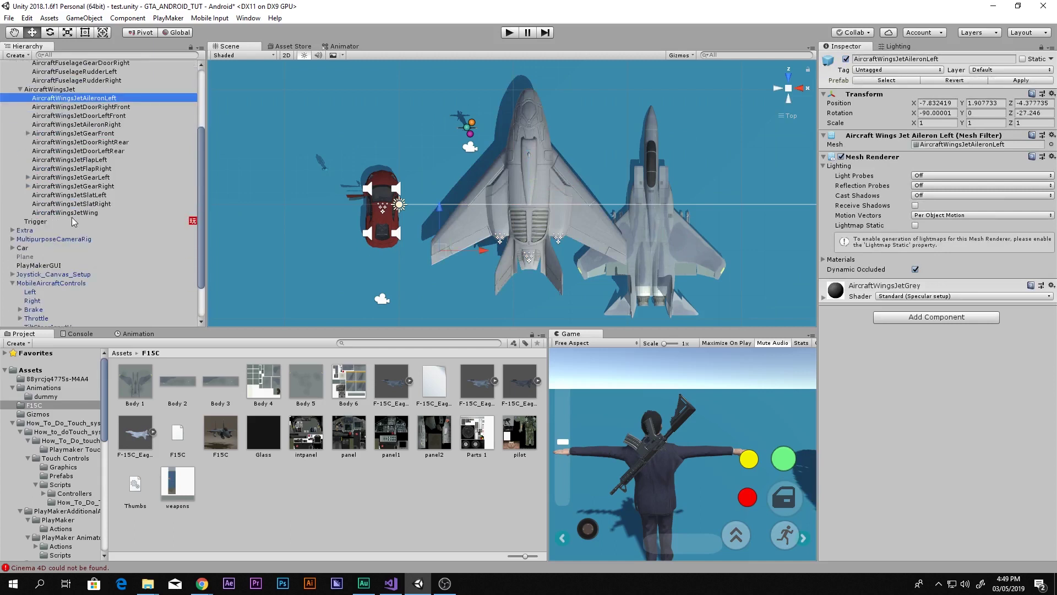
shift+click(74, 213)
click(846, 59)
click(847, 59)
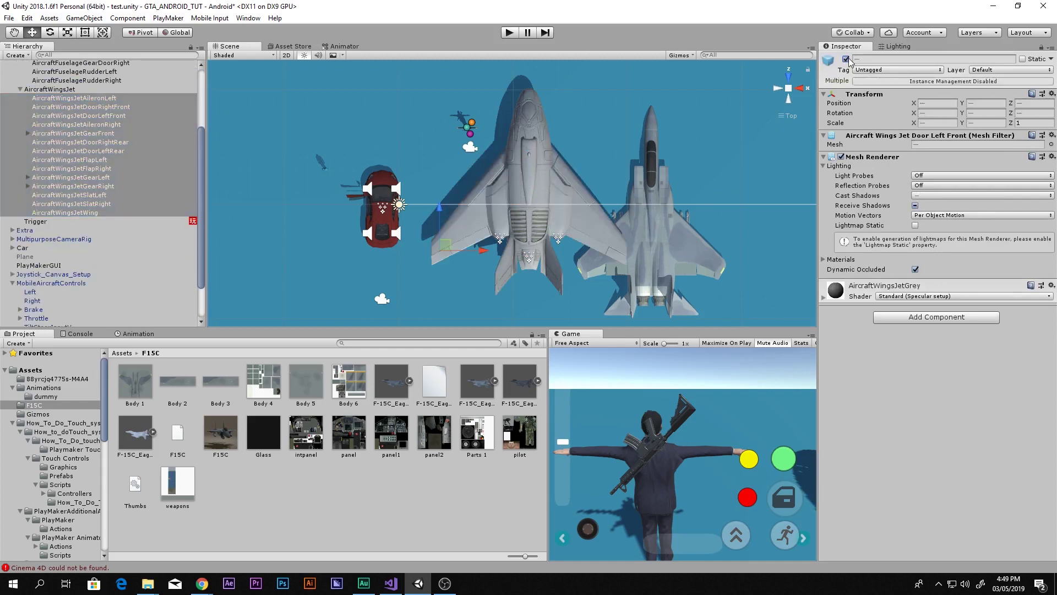
click(846, 59)
click(846, 59)
scroll(165, 99, up, 5)
click(49, 136)
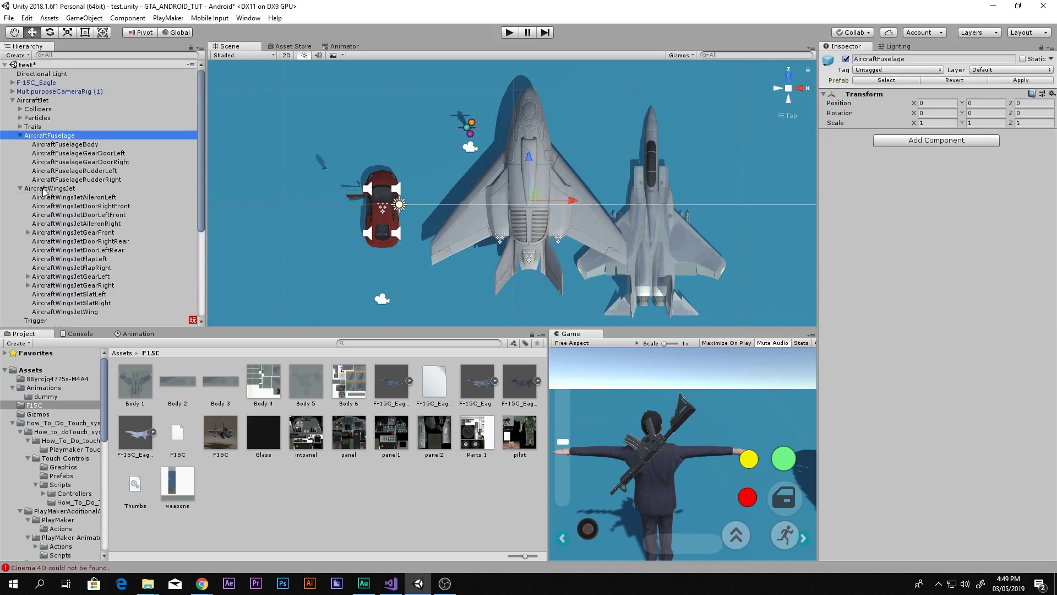
click(21, 188)
click(20, 136)
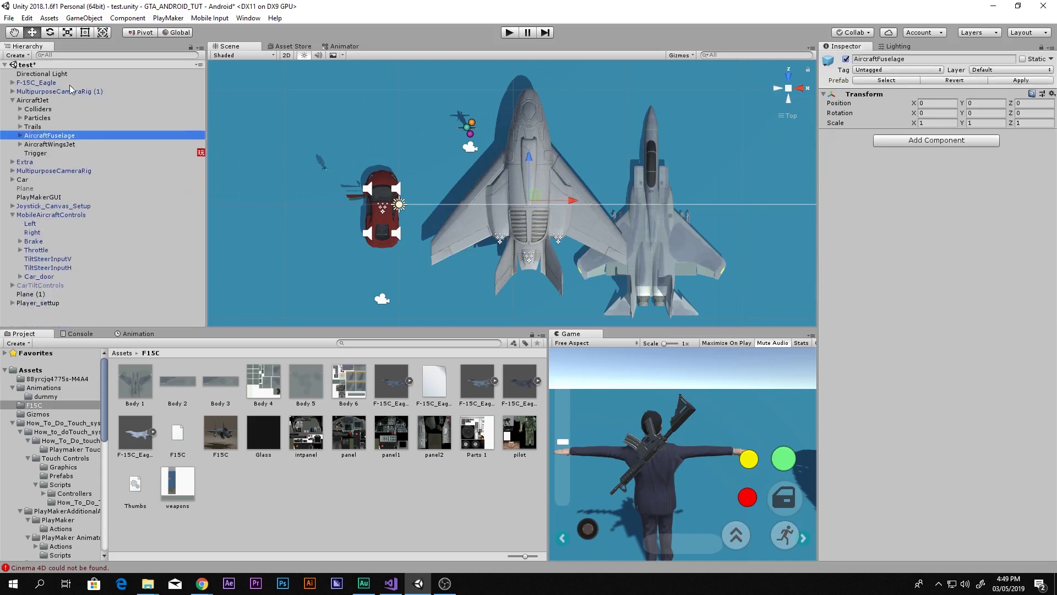
Make F-15C_Eagle a child of AircraftJet and reset its transform
drag(46, 84, 58, 136)
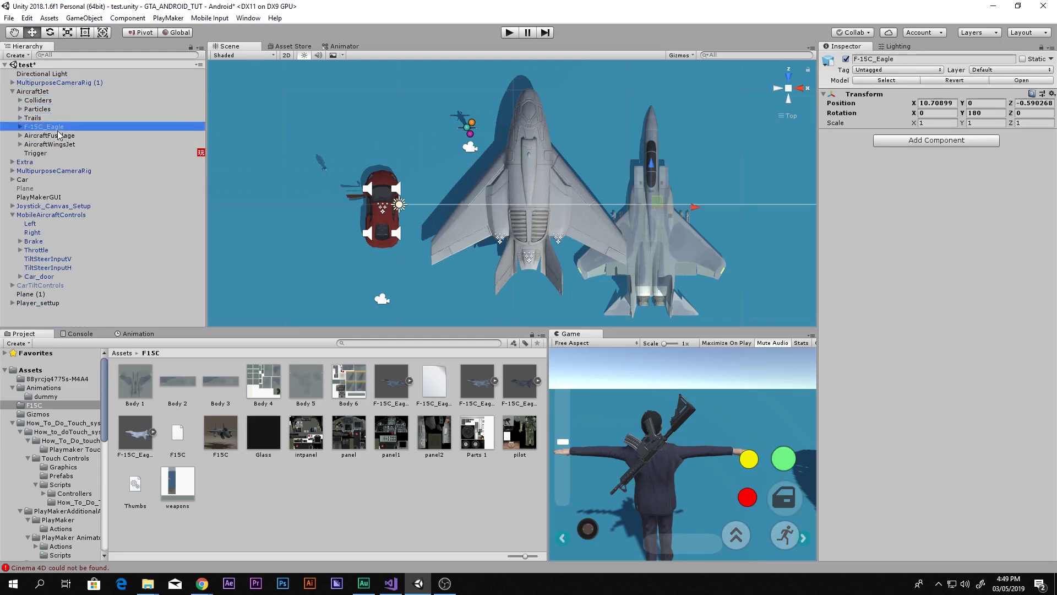
click(1051, 94)
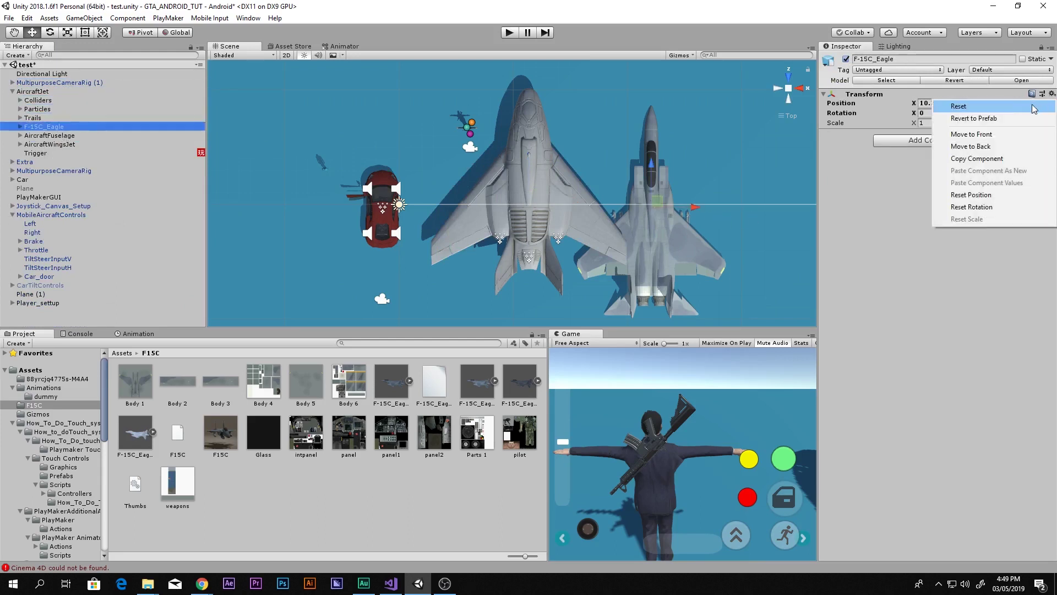
click(1030, 106)
Rotate F-15C_Eagle to 180 degrees about Y and move it over the old jet, to about Y 2.06, Z 2.08
key(e)
drag(556, 174, 534, 141)
key(w)
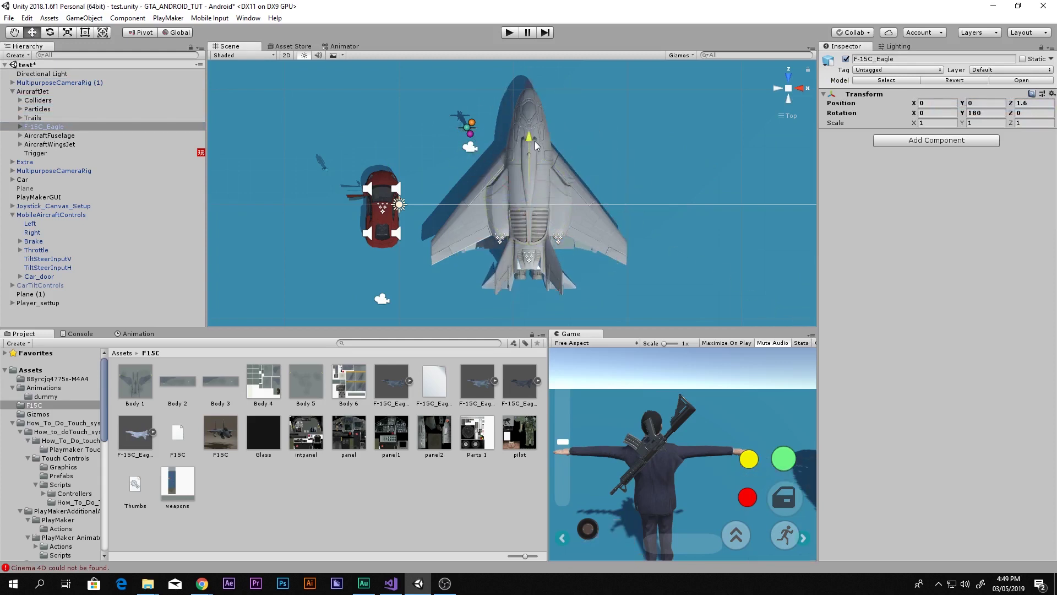
click(807, 88)
scroll(585, 171, up, 4)
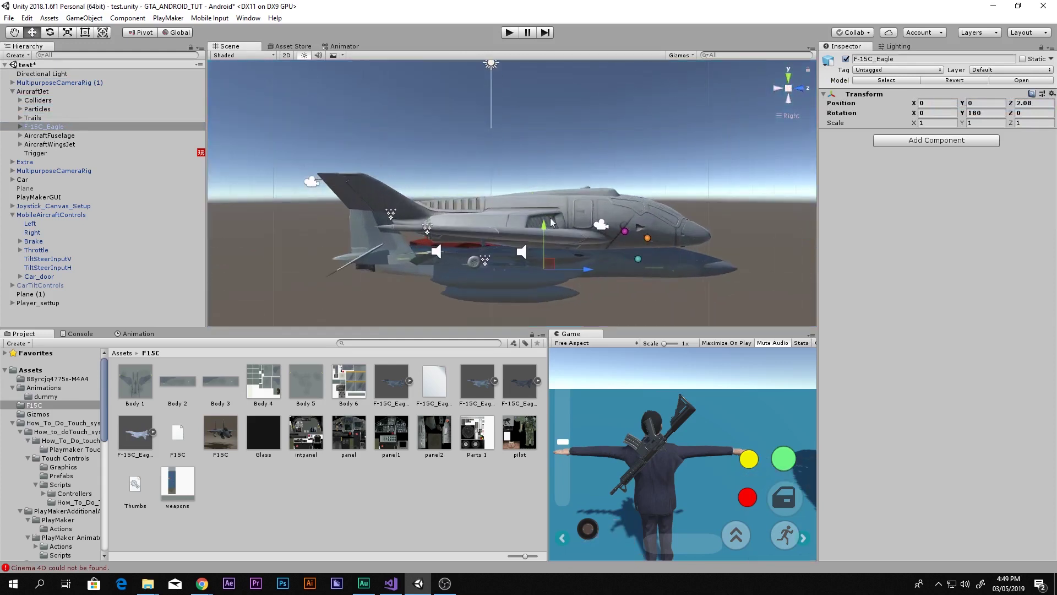
drag(548, 222, 563, 177)
Scale F-15C_Eagle uniformly to about 0.988 and align it with the old jet at about X -0.11, Z 1.89
click(788, 77)
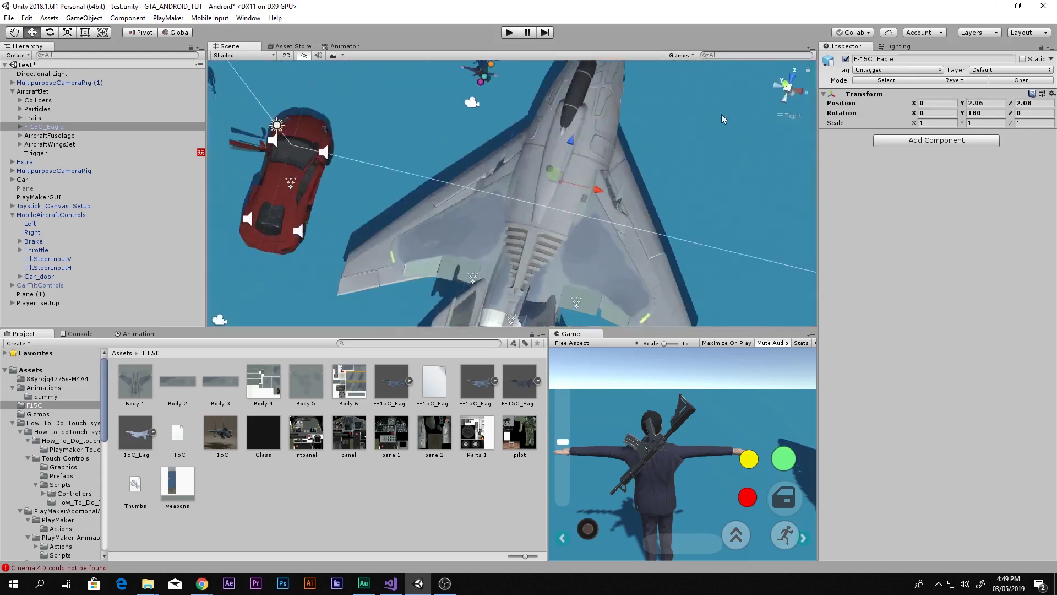
mouse_move(540, 174)
mouse_down()
mouse_move(548, 163)
mouse_move(538, 161)
mouse_move(536, 174)
mouse_up()
key(w)
key(r)
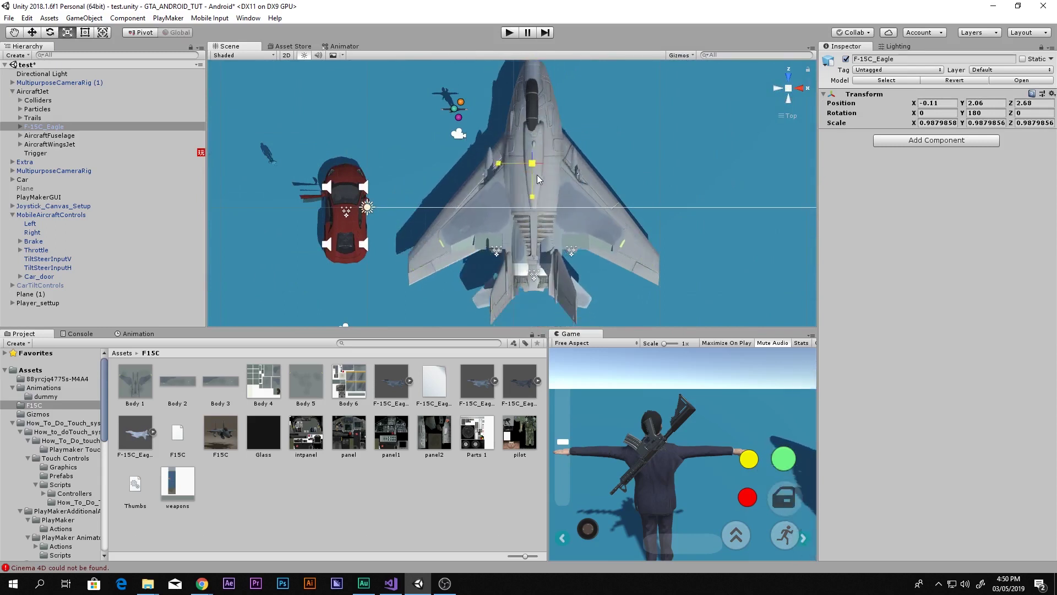
key(w)
mouse_move(532, 138)
mouse_down()
mouse_move(533, 161)
mouse_move(537, 147)
mouse_up()
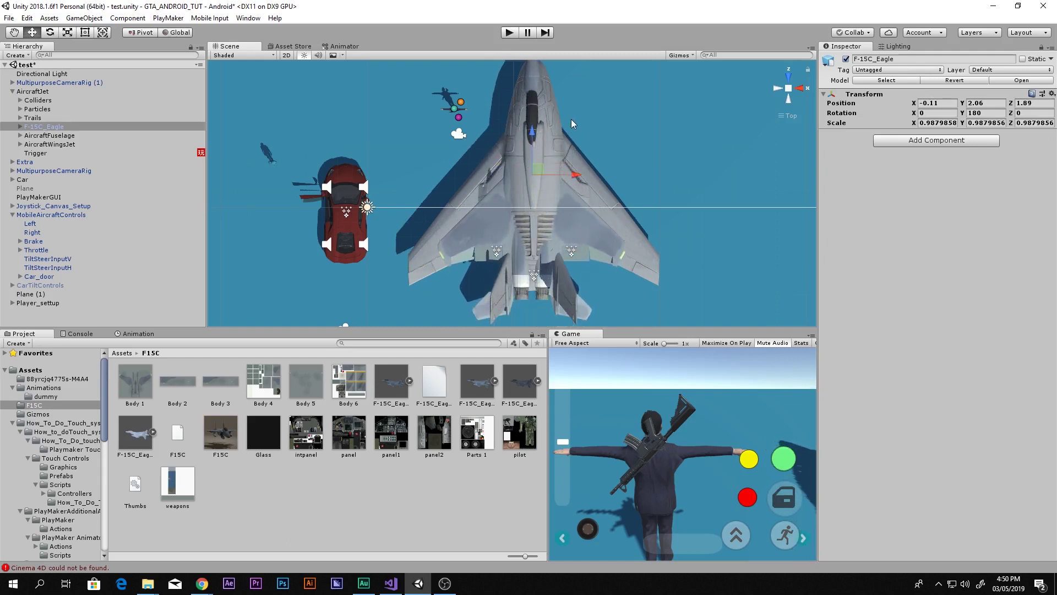
Delete the old AircraftFuselage and AircraftWingsJet objects from AircraftJet
click(34, 136)
shift+click(44, 144)
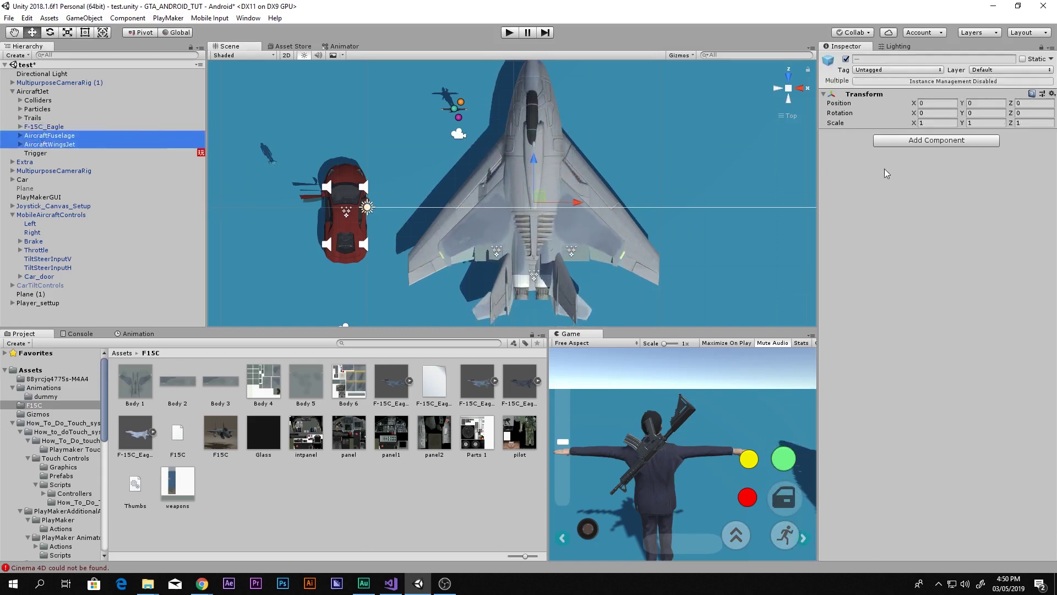
key(Delete)
right_drag(572, 197, 533, 16)
Move the BodyRightCapsule collider onto the jet's centreline, to about X -0.01, Z 2.81
click(788, 78)
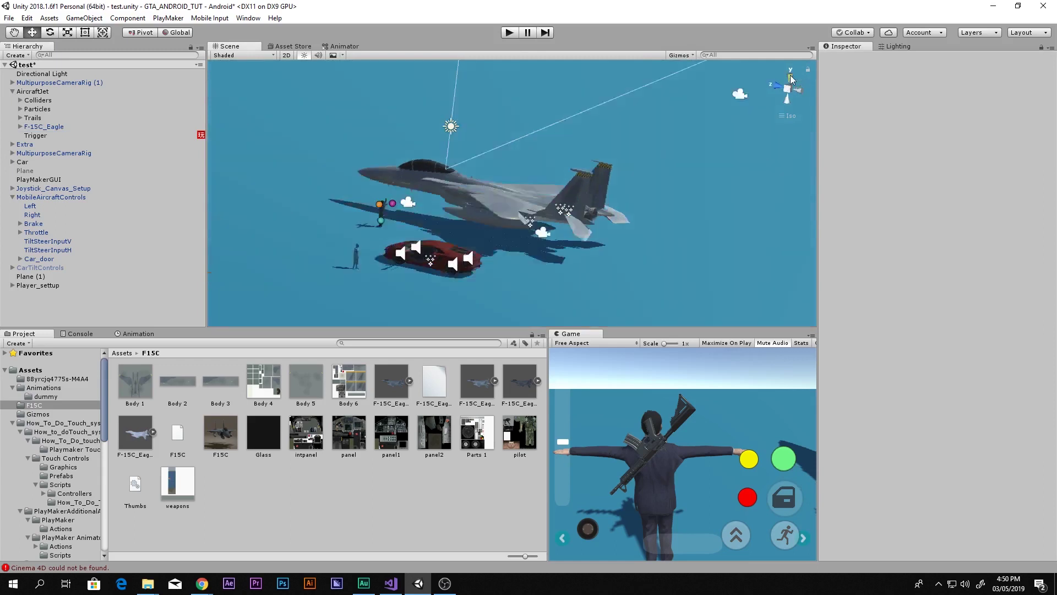
click(20, 100)
click(25, 109)
scroll(545, 219, down, 2)
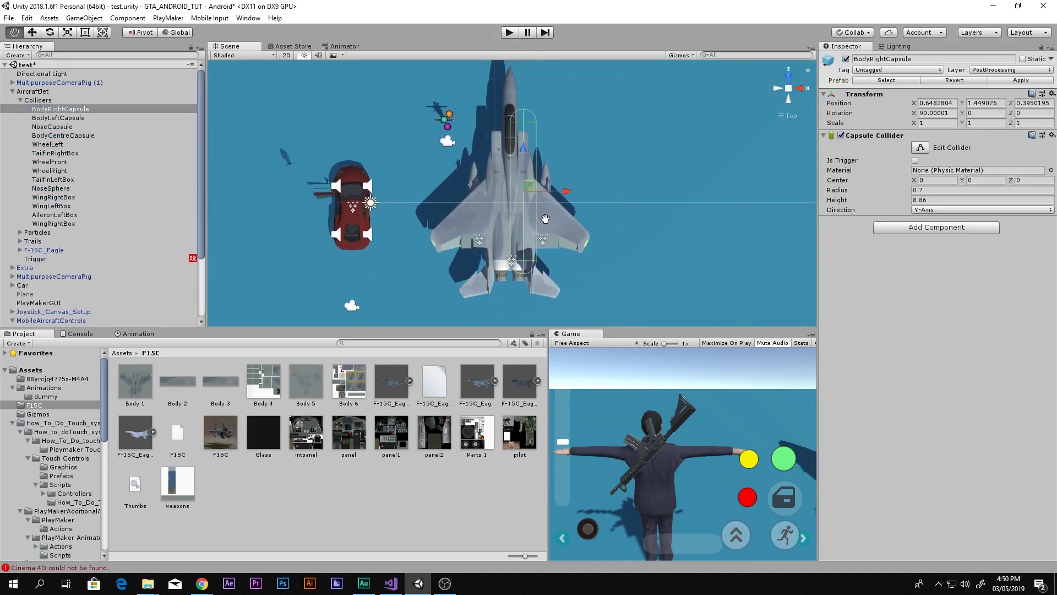
drag(530, 184, 521, 141)
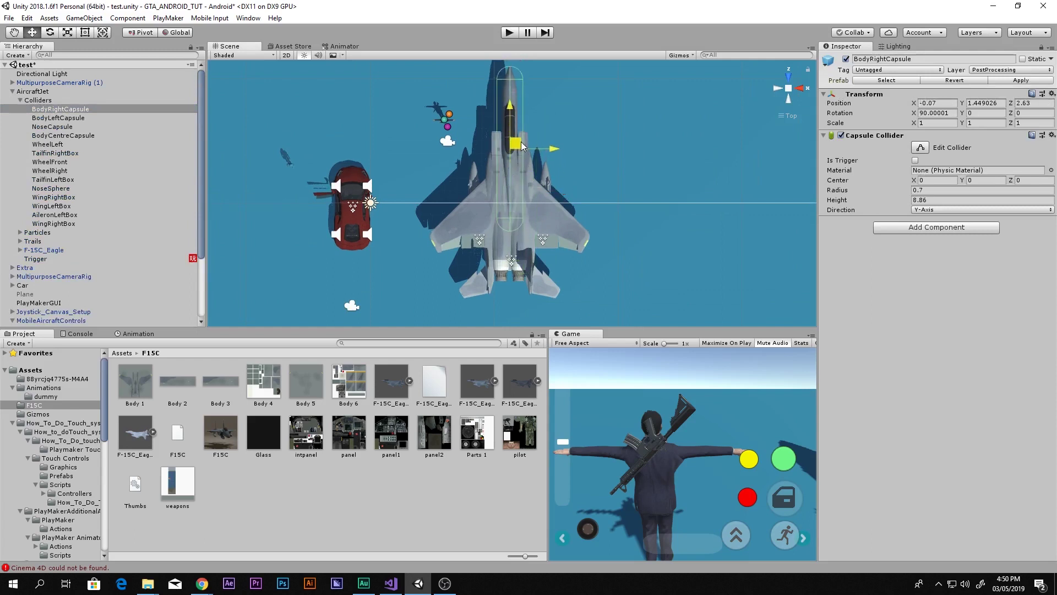
key(r)
key(t)
key(y)
key(t)
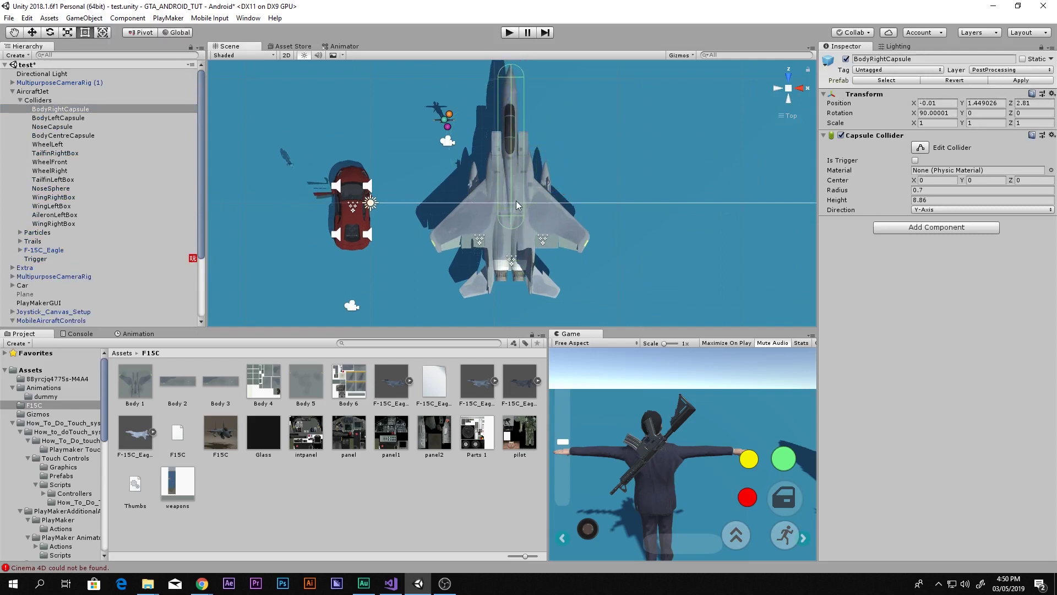
Stretch BodyRightCapsule to a Y scale of about 1.3 and move it back to about Z 1.26
key(e)
key(w)
key(t)
key(r)
mouse_move(510, 117)
mouse_down()
mouse_move(510, 101)
mouse_move(512, 134)
mouse_up()
key(w)
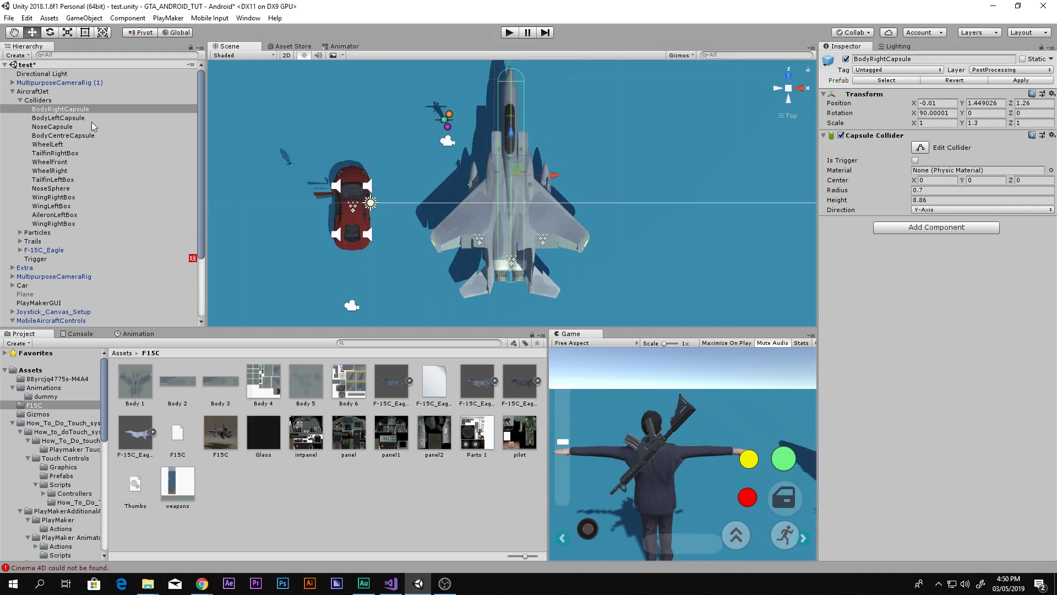
Shorten BodyLeftCapsule to a Y scale of about 0.775 and move it to about X -0.73, Z -0.23
click(77, 117)
scroll(440, 165, up, 4)
middle_drag(478, 164, 476, 175)
scroll(479, 176, up, 5)
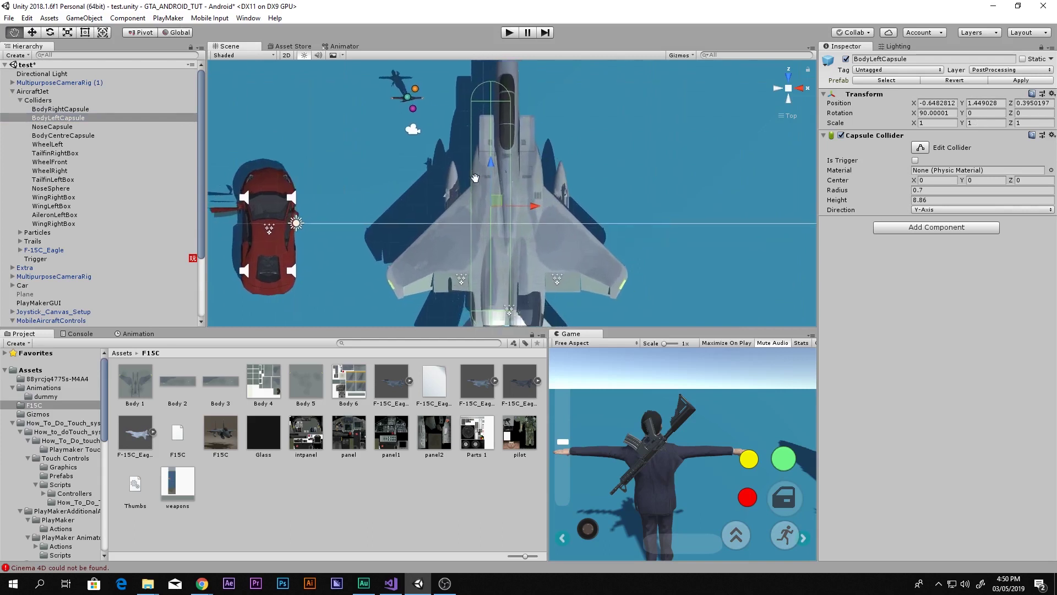
key(r)
drag(485, 174, 491, 220)
key(w)
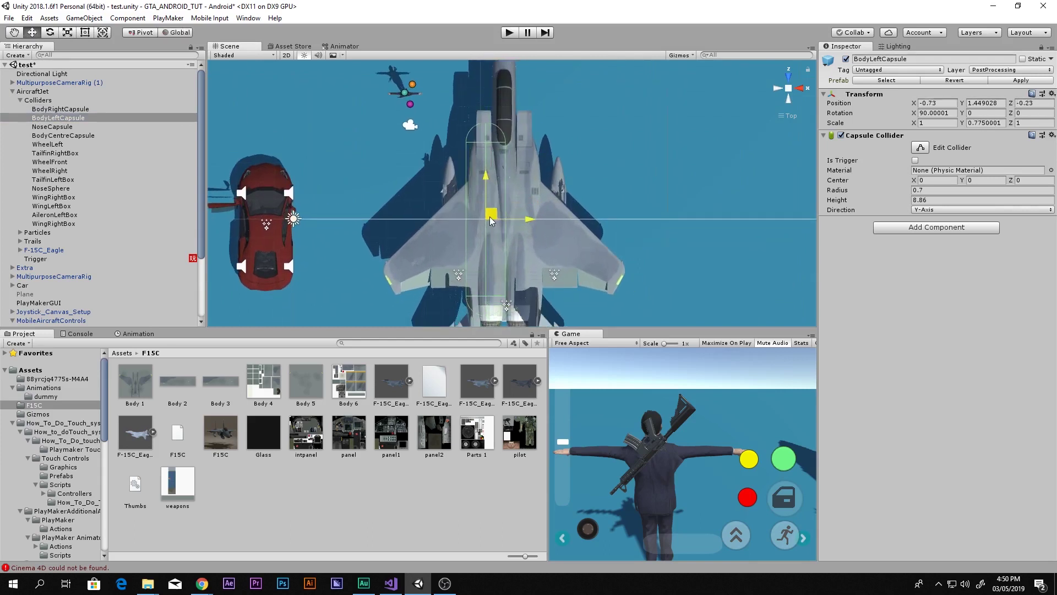
Shorten NoseCapsule to a Y scale of about 0.65 and move it forward to about X -0.04, Z 5.14
click(111, 126)
key(f)
key(r)
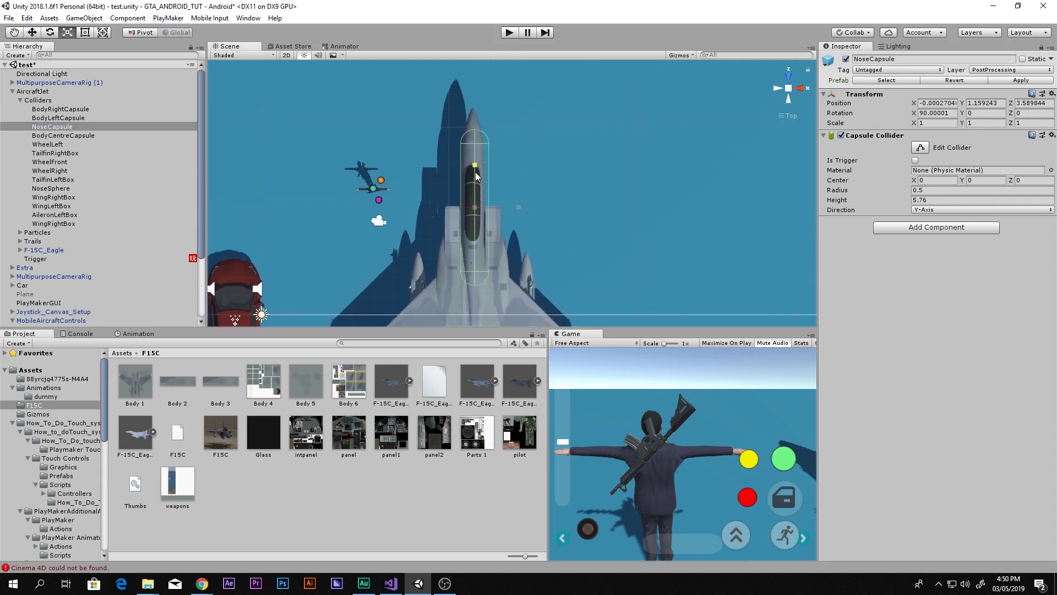
mouse_move(474, 172)
mouse_down()
mouse_move(474, 185)
mouse_move(480, 158)
mouse_up()
key(w)
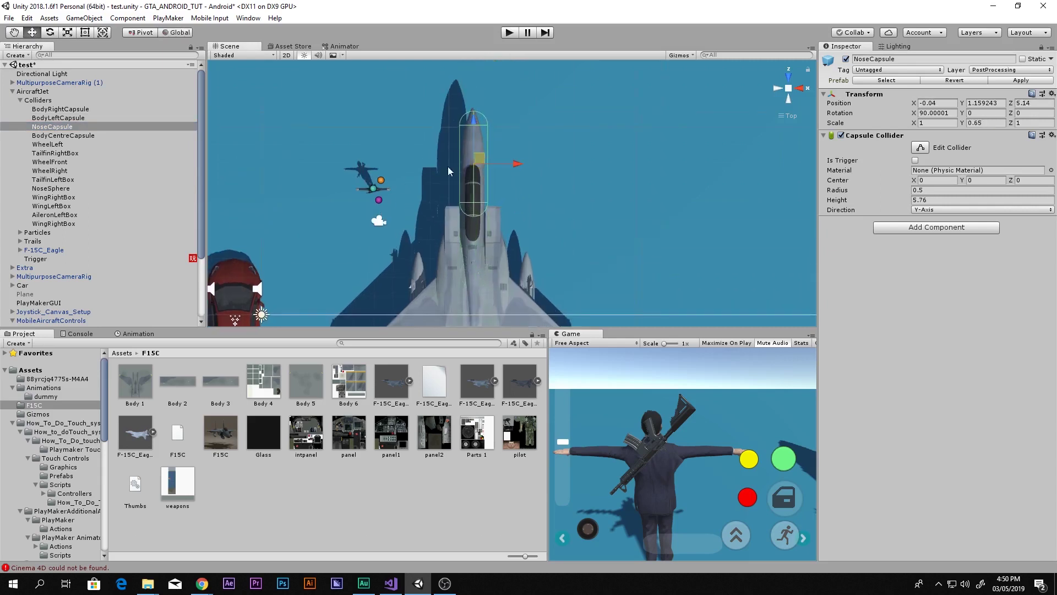
Move BodyCentreCapsule back over the middle of the fuselage, to about X -0.51, Z -0.13
click(66, 136)
key(f)
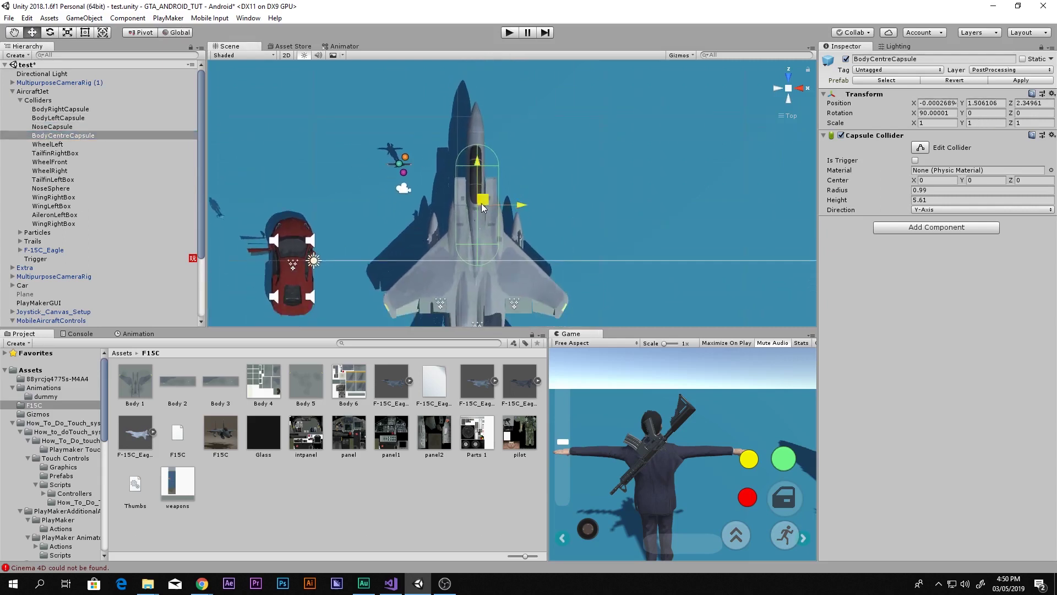
drag(482, 207, 478, 260)
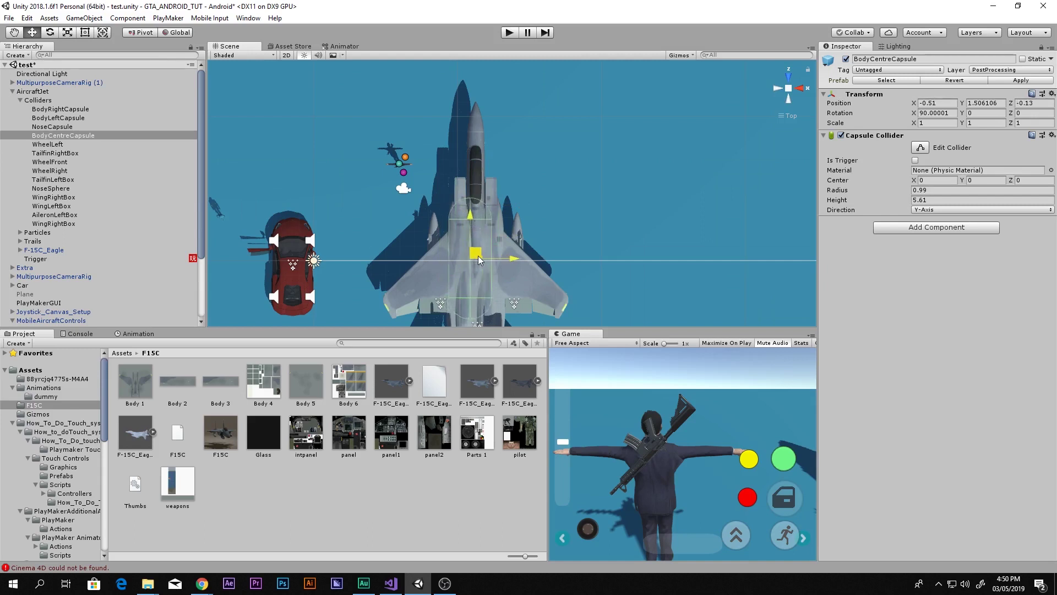
Place WheelLeft at about X -1.08 and move TailfinRightBox onto the tail at about X 1.61, Z -4.71
click(50, 144)
key(f)
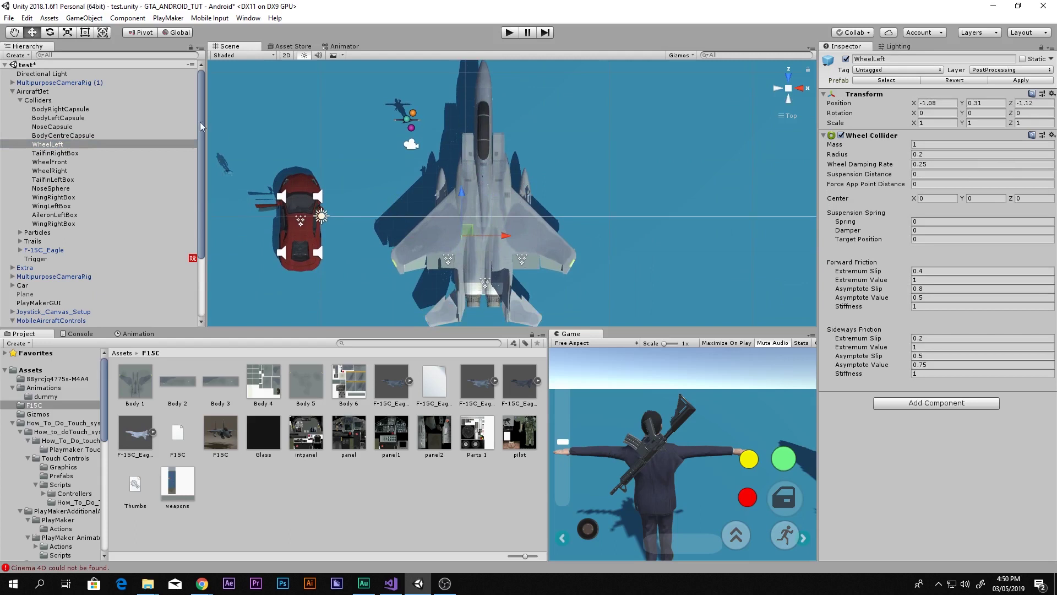
click(106, 150)
key(f)
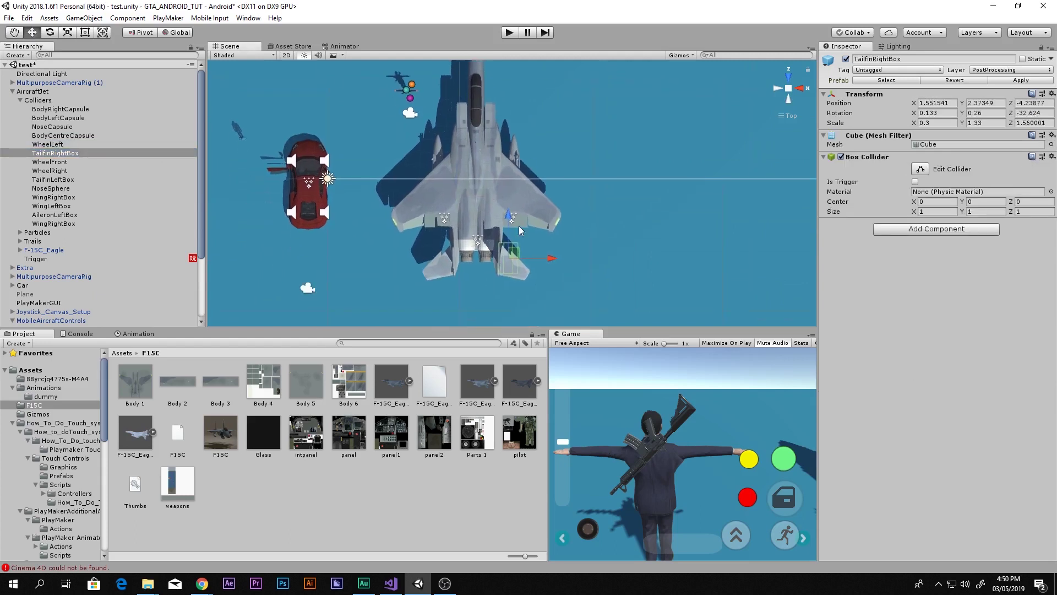
drag(516, 255, 520, 264)
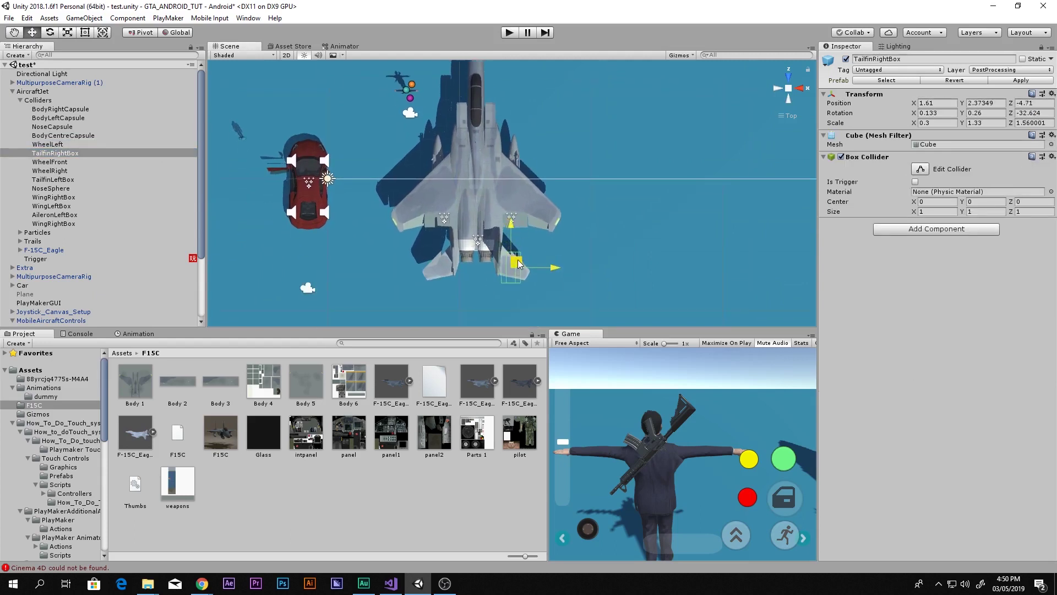
Move WheelFront back under the jet's nose and WheelRight inward beneath the right wing
click(106, 163)
scroll(546, 242, down, 2)
middle_drag(526, 209, 519, 261)
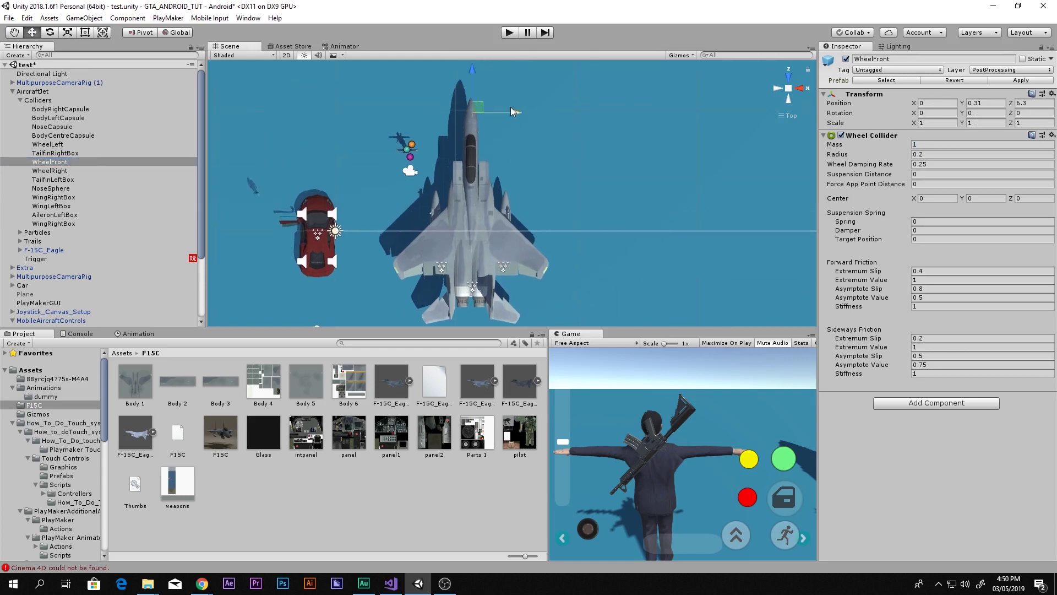
drag(471, 67, 473, 99)
click(120, 171)
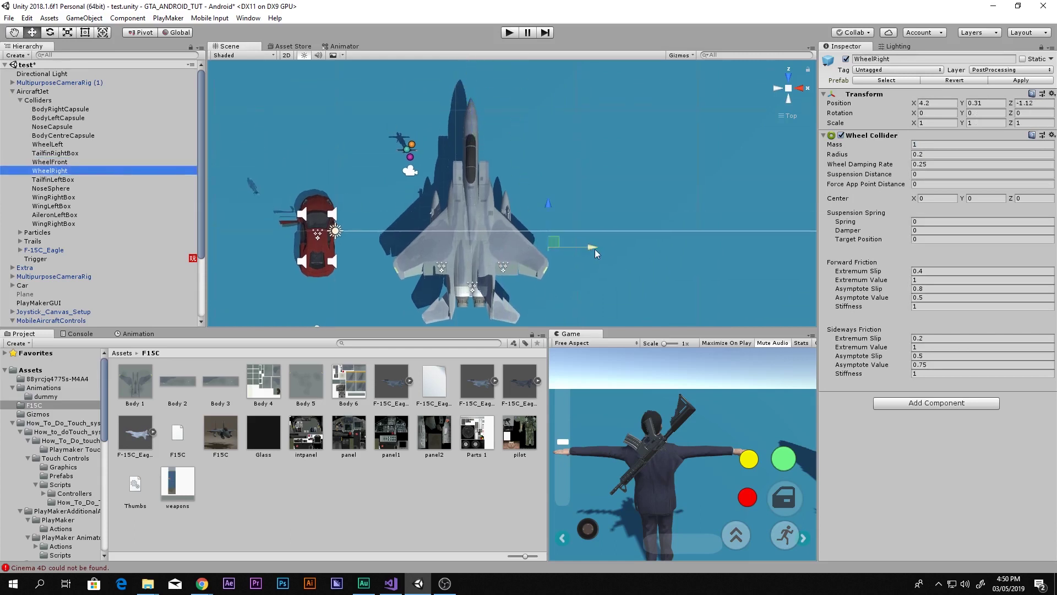
drag(595, 252, 543, 266)
Move NoseSphere forward to about Z 6.07 and scale it uniformly to about 1.11
click(96, 179)
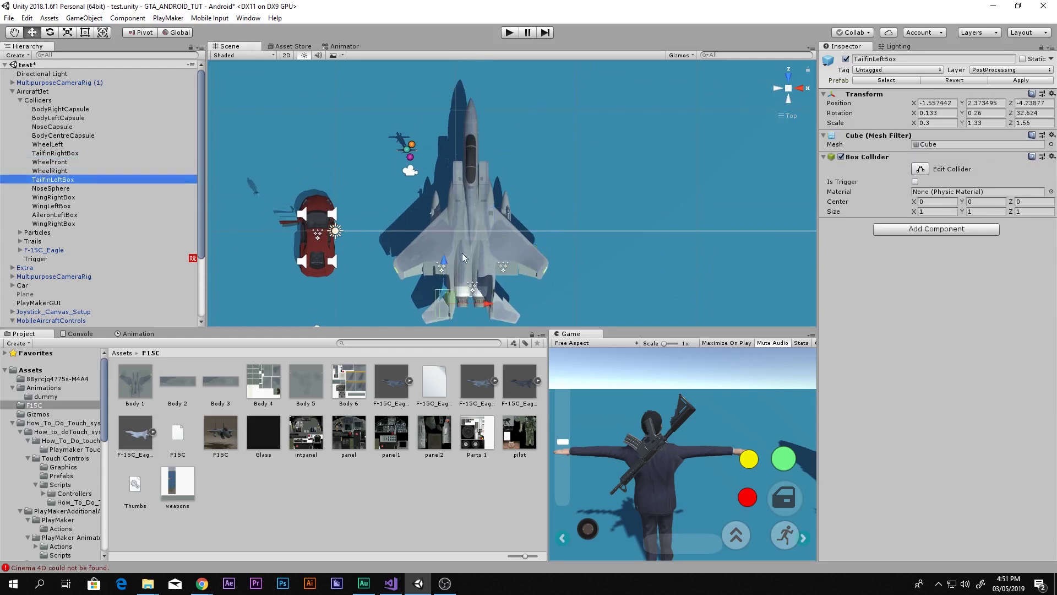
click(141, 188)
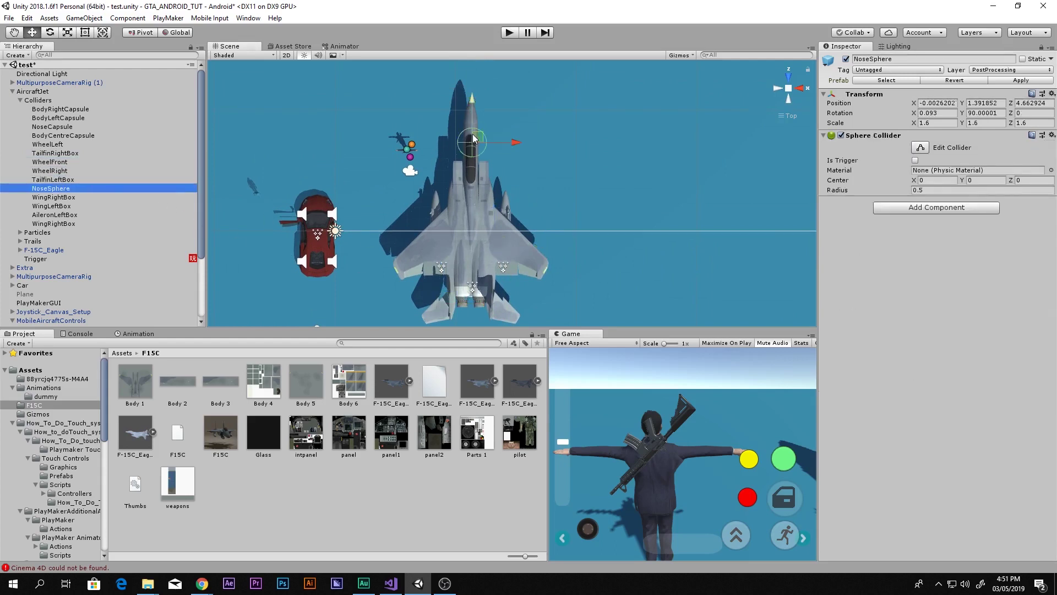
drag(473, 139, 480, 113)
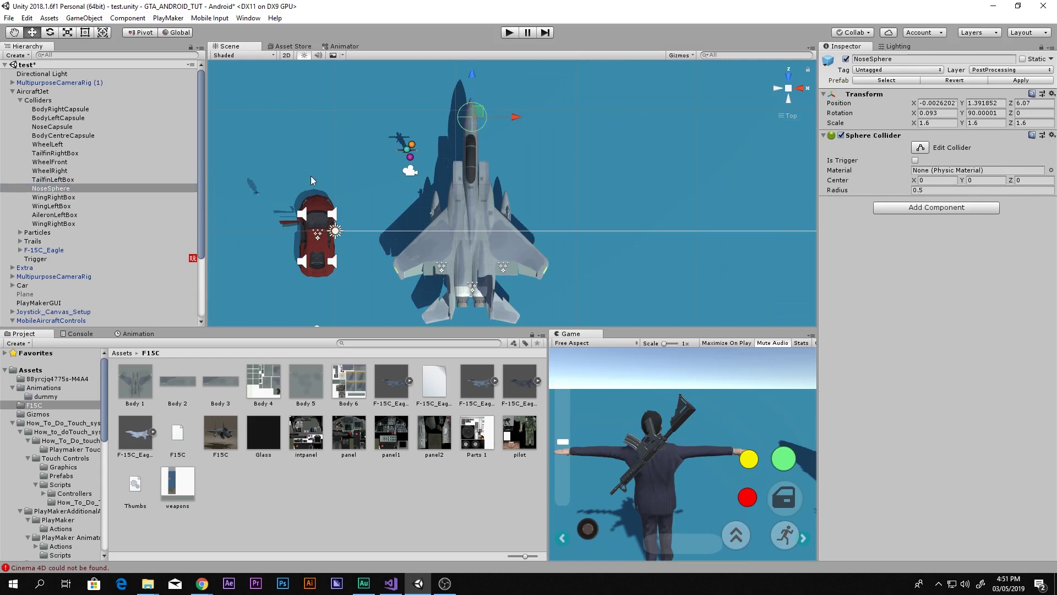
key(r)
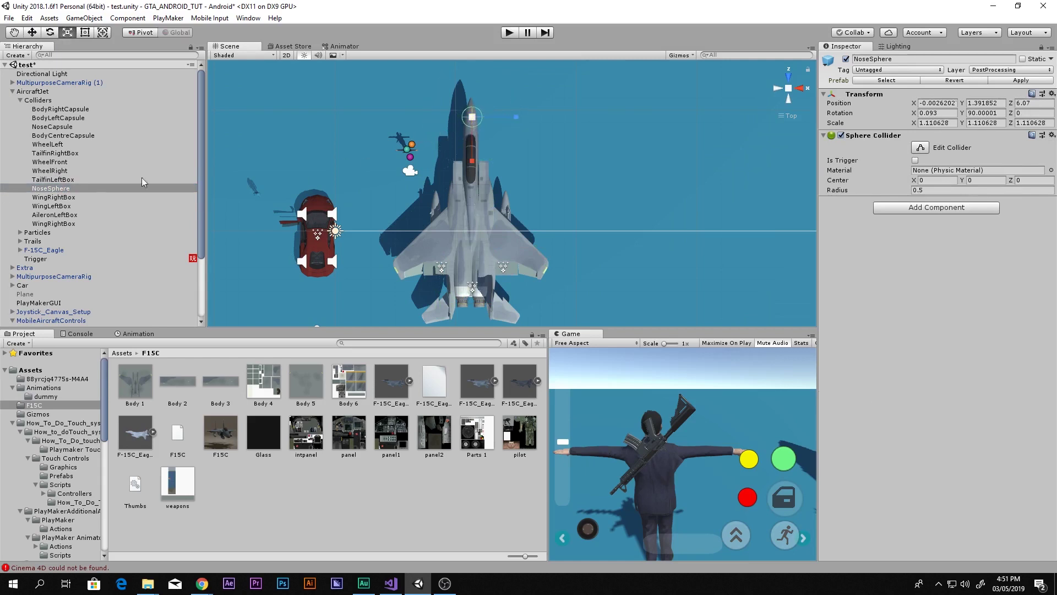
Fit WingRightBox to the right wing's leading edge, at about X 2.24, Z -0.52 with an X scale of about 0.61
click(82, 197)
key(e)
key(r)
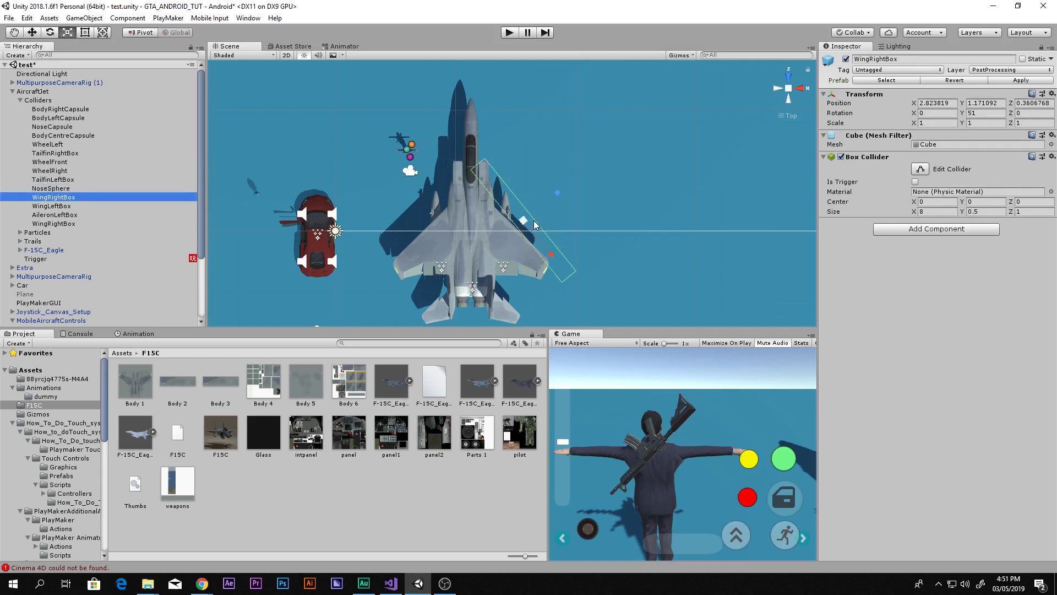
key(w)
drag(530, 220, 520, 236)
key(r)
key(t)
key(e)
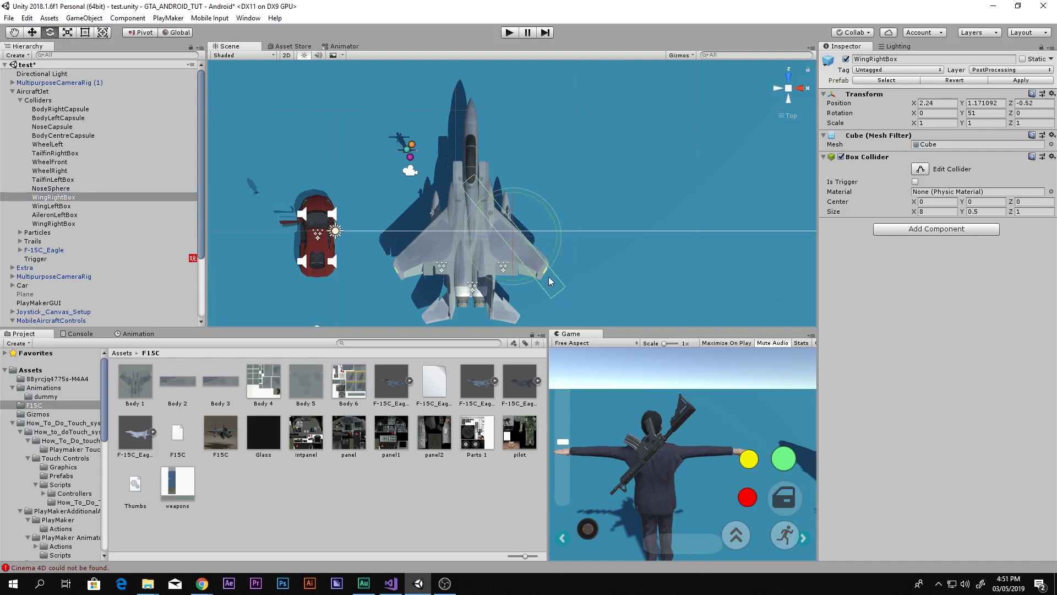
key(r)
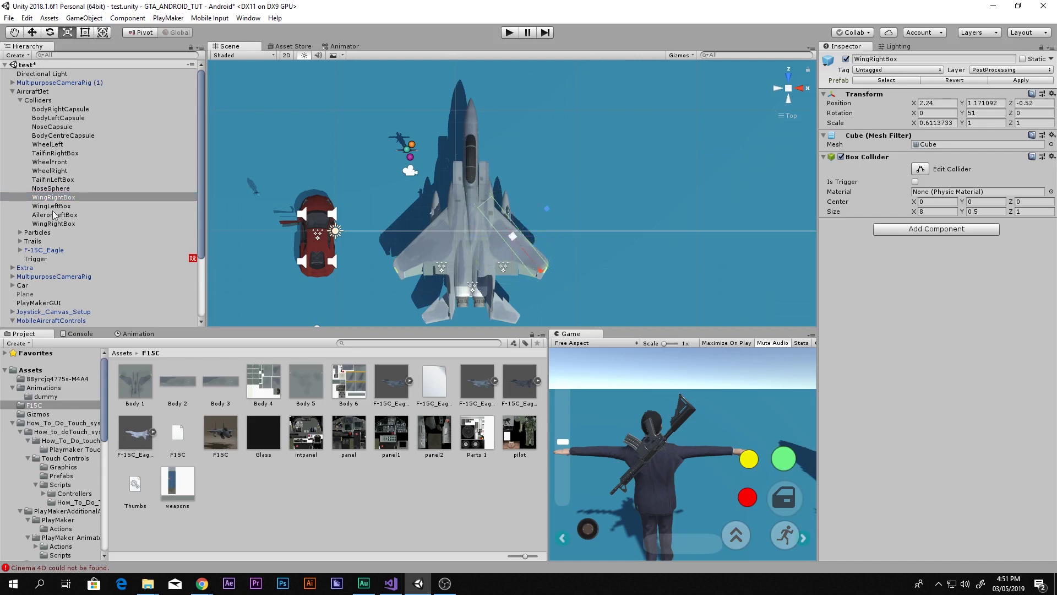
Fit WingLeftBox to the left wing's leading edge, at about X -2.52, Z -0.59 with an X scale of about 0.635
click(52, 207)
key(e)
key(r)
drag(438, 206, 433, 231)
key(w)
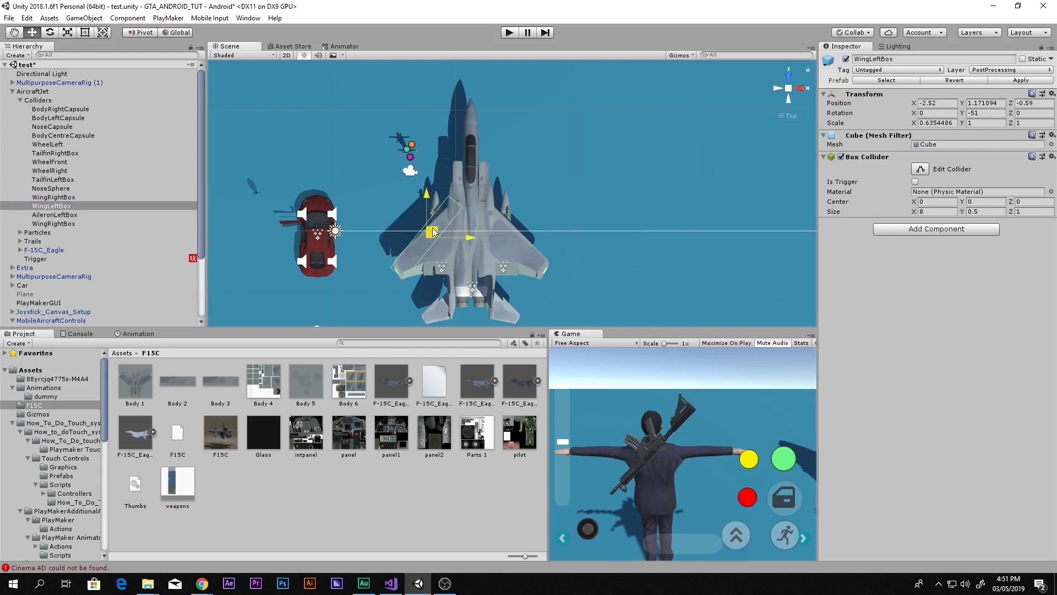
Fit AileronLeftBox across both wings: Y rotation about -1, X scale about 1.41, position about X -0.1, Z -2.32
click(104, 215)
key(e)
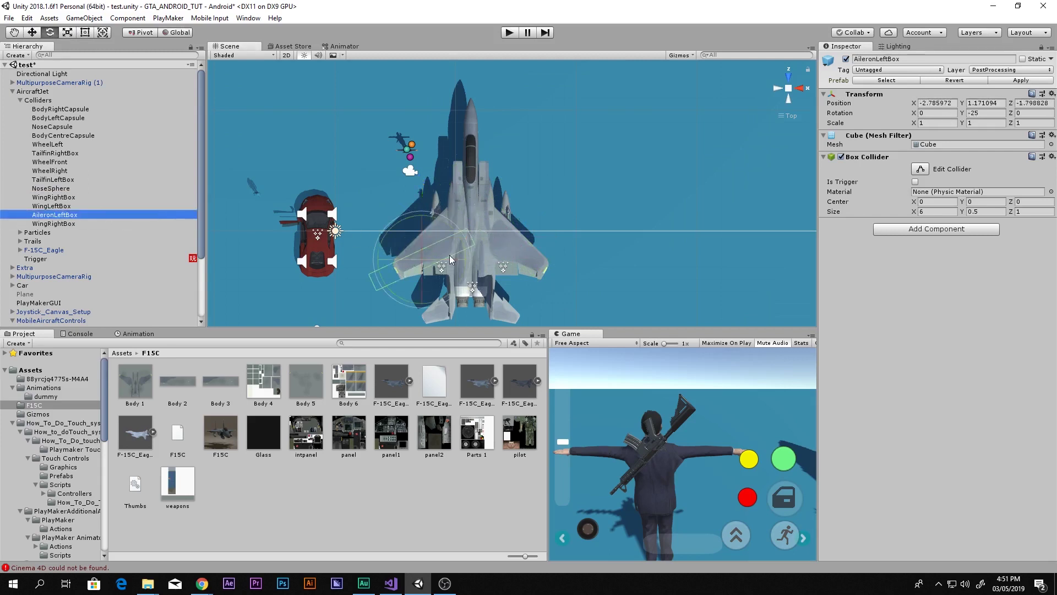
drag(466, 249, 472, 271)
key(w)
key(y)
key(r)
key(w)
key(r)
key(w)
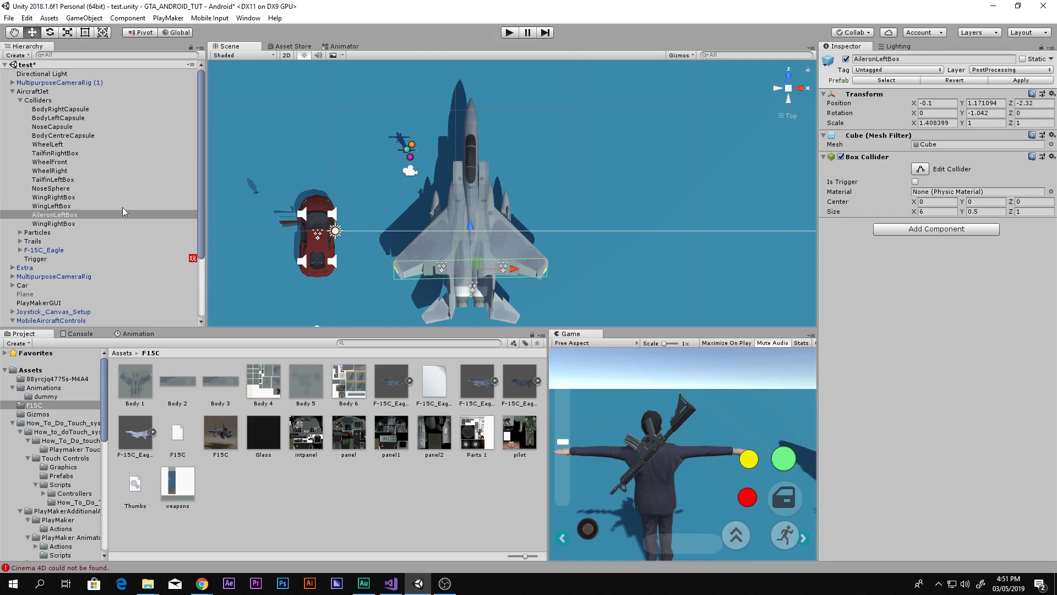
Delete the second WingRightBox collider, listed below AileronLeftBox, and raise the whole Colliders group to about Y 0.46
click(51, 222)
key(Delete)
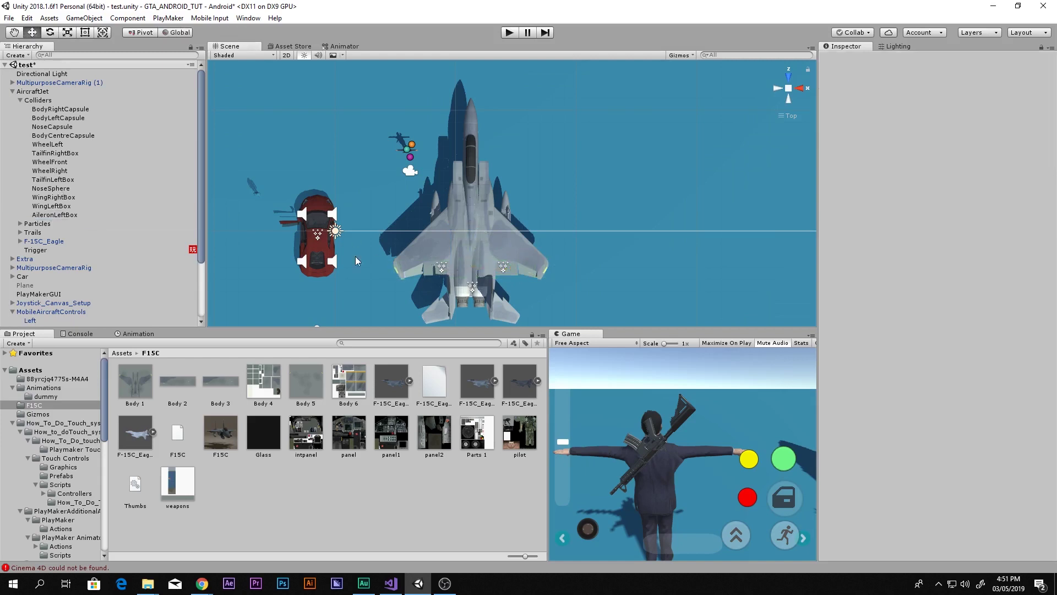
click(65, 102)
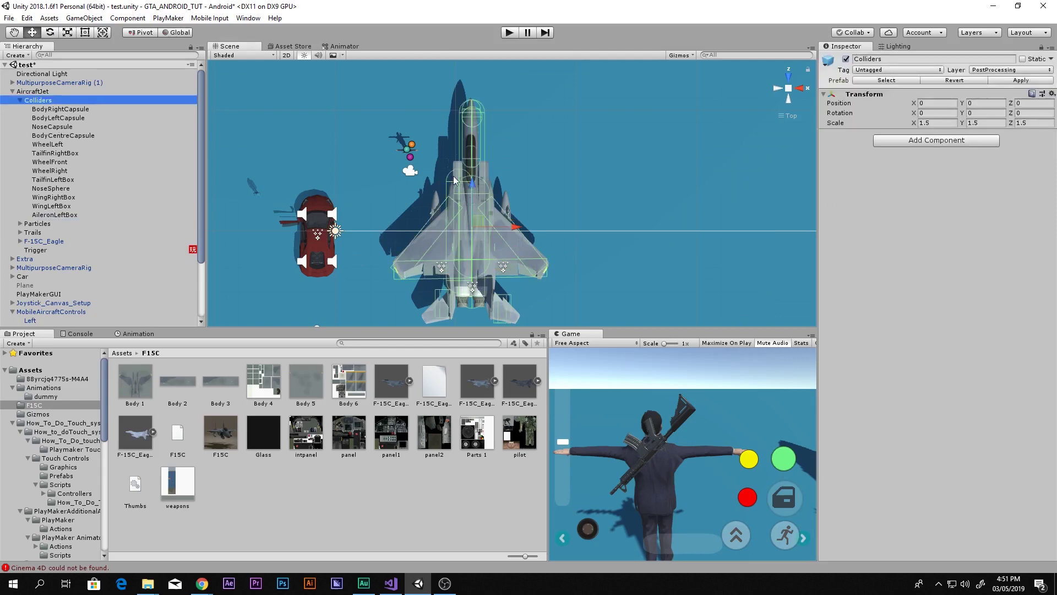
middle_drag(481, 289, 468, 221)
scroll(454, 234, up, 8)
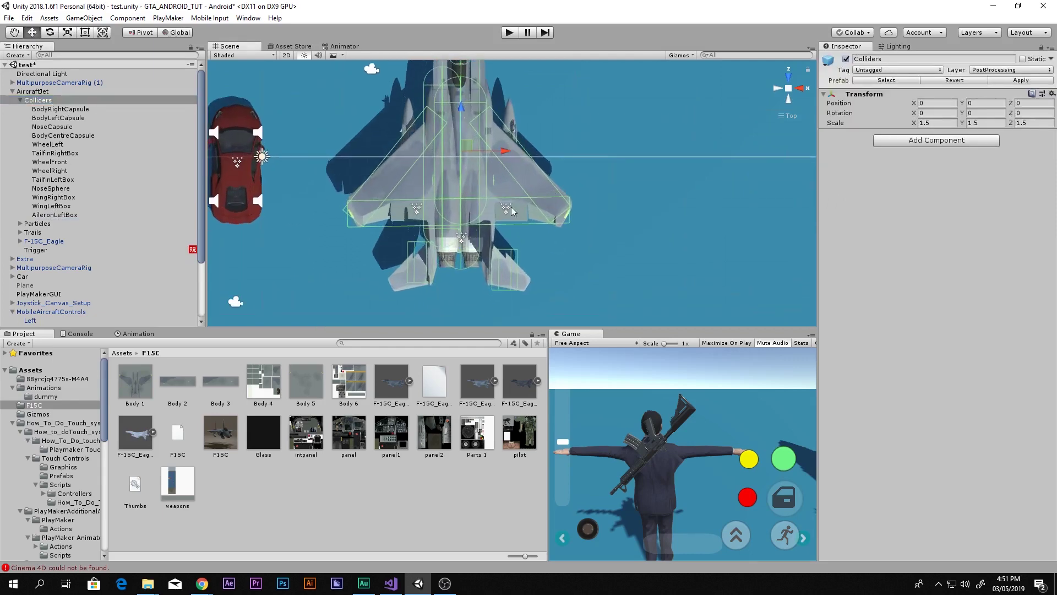
alt+drag(511, 211, 681, 159)
click(788, 73)
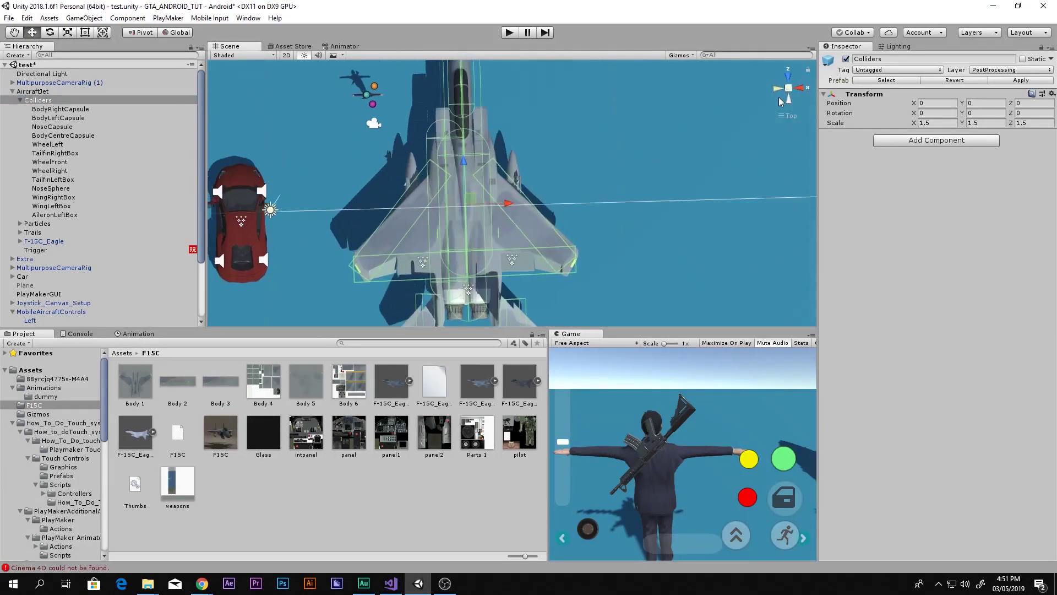
click(779, 94)
drag(526, 176, 531, 164)
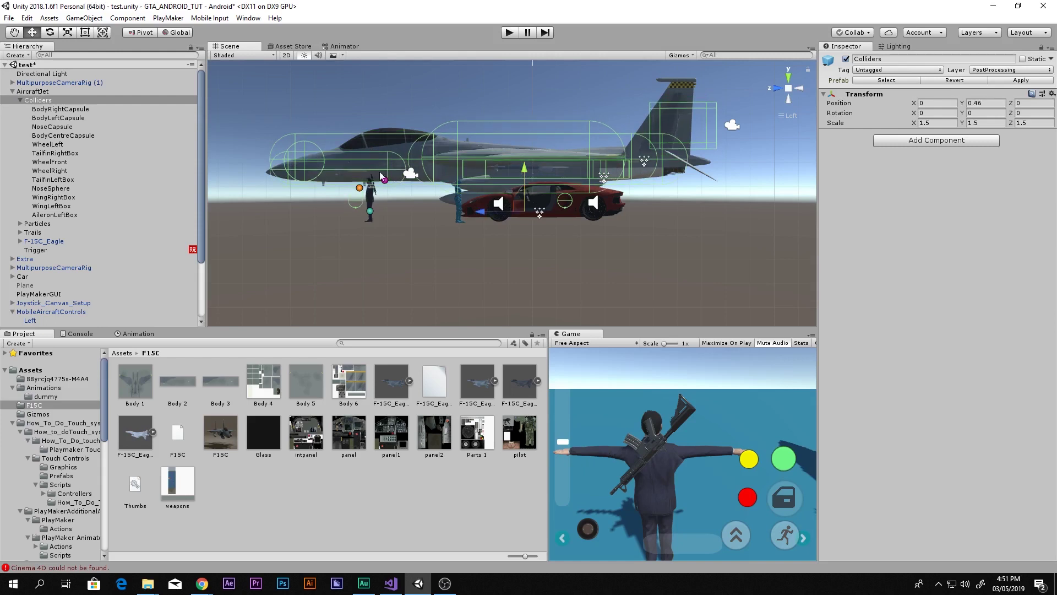
Move AfterburnerLeft and AfterburnerRight together back to the engine nozzles, at about Z -6.05, with the left flame on the left nozzle
click(20, 99)
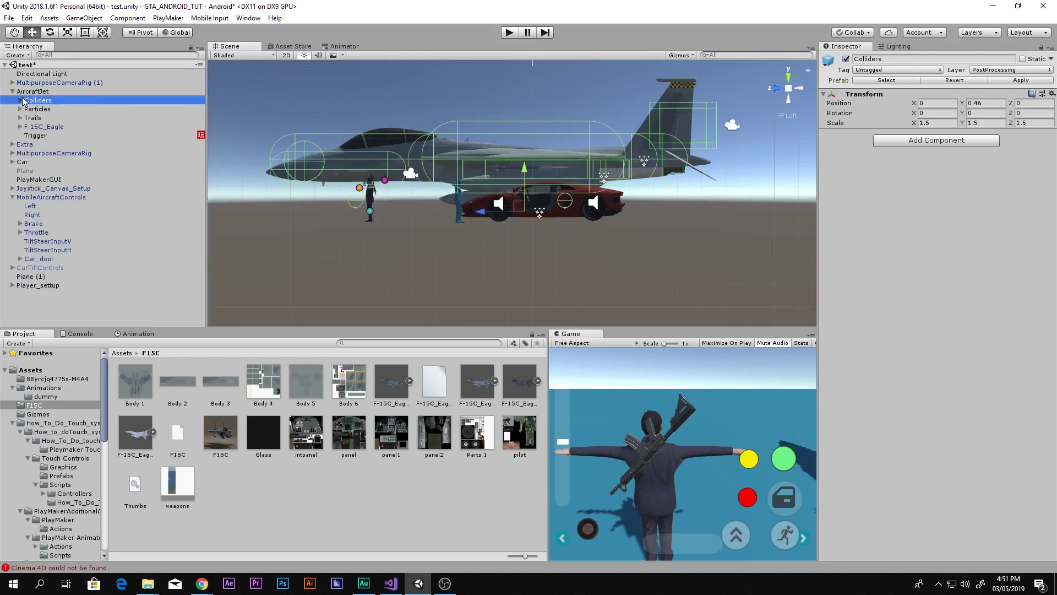
click(36, 108)
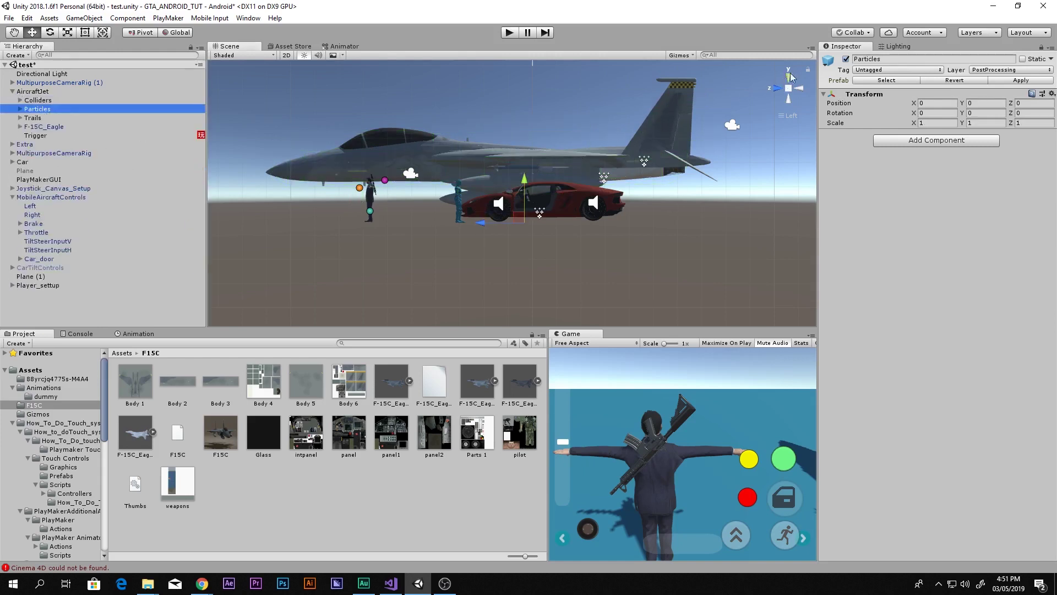
click(789, 76)
click(19, 109)
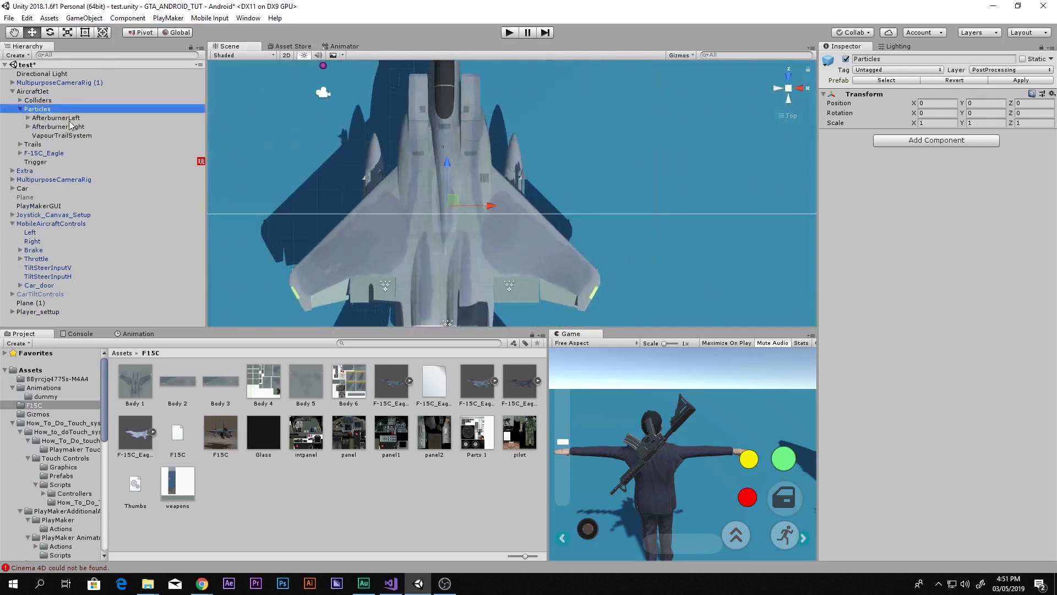
click(55, 118)
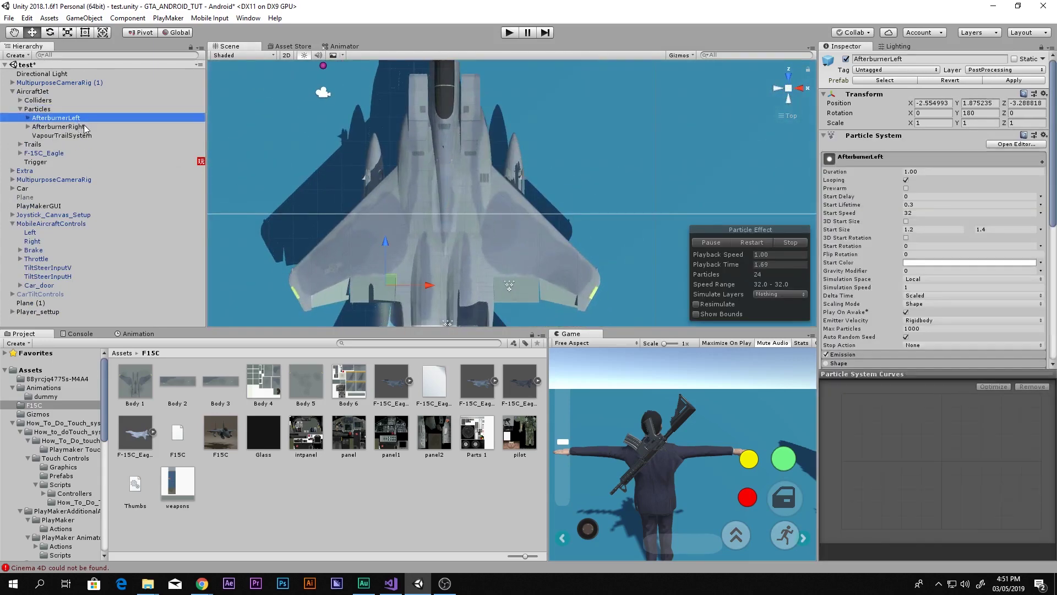
ctrl+click(84, 126)
scroll(459, 216, down, 6)
middle_drag(463, 267, 459, 165)
drag(412, 153, 441, 212)
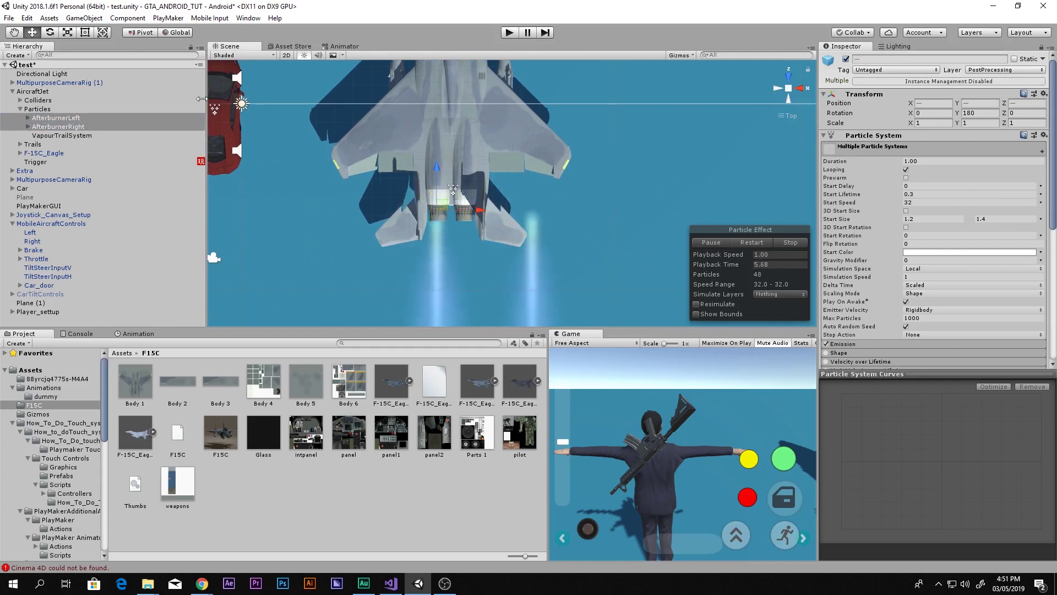
Align AfterburnerRight with the right engine at X 0.54, and raise both afterburners to nozzle height
click(58, 126)
drag(571, 212, 504, 212)
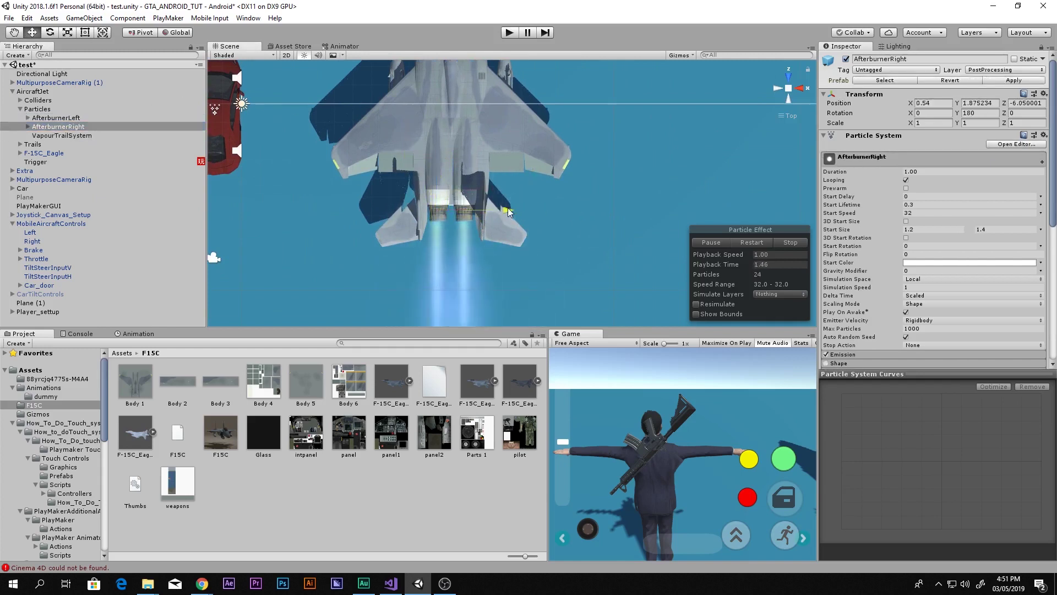
click(789, 103)
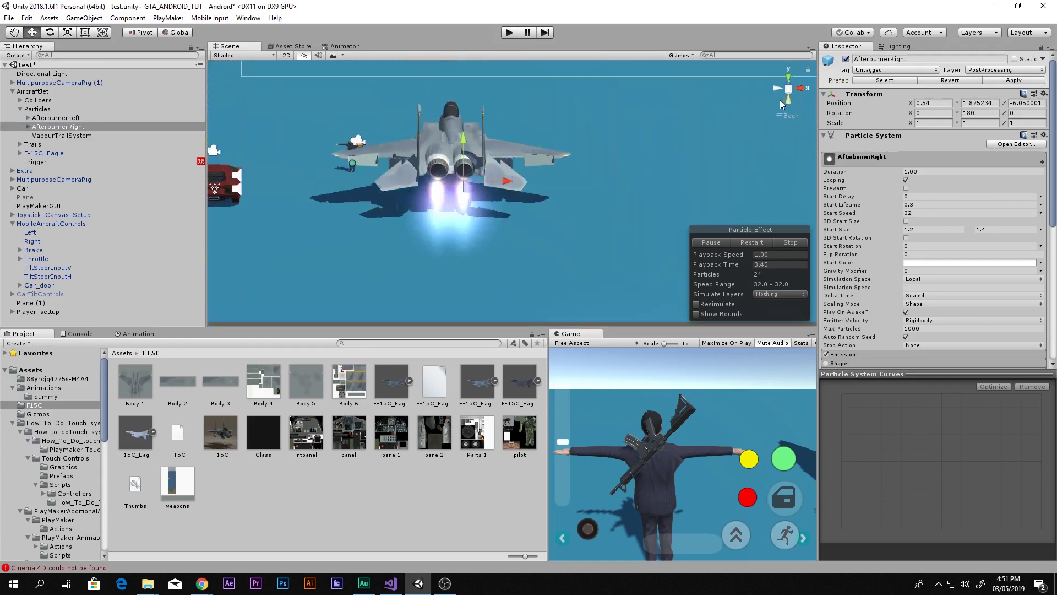
ctrl+click(62, 118)
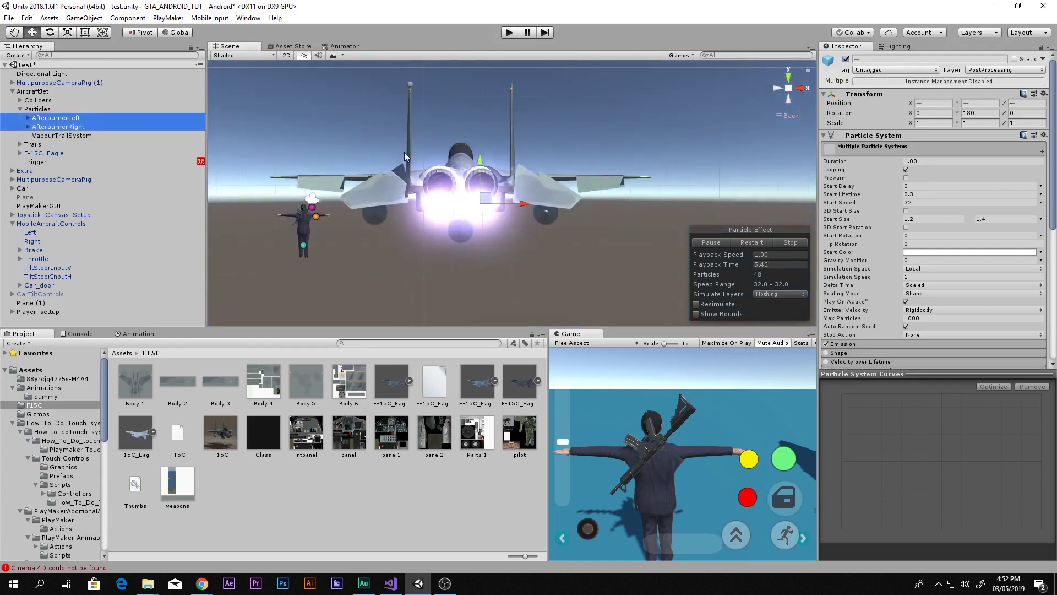
alt+drag(486, 185, 551, 190)
Move VapourTrailSystem between the two engine nozzles, to about X -0.27, Z -6.14
click(61, 135)
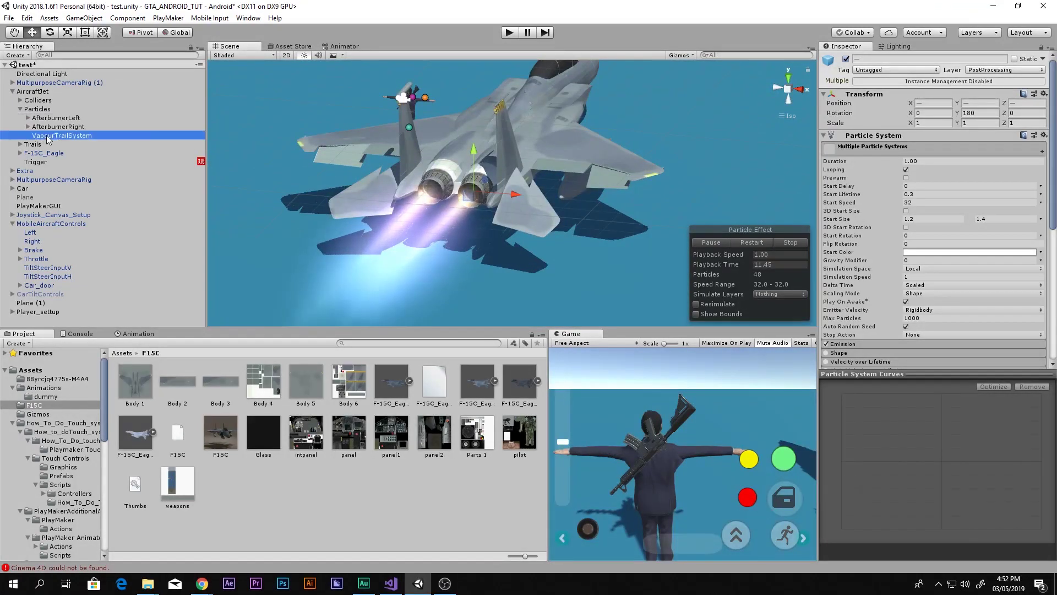
click(788, 72)
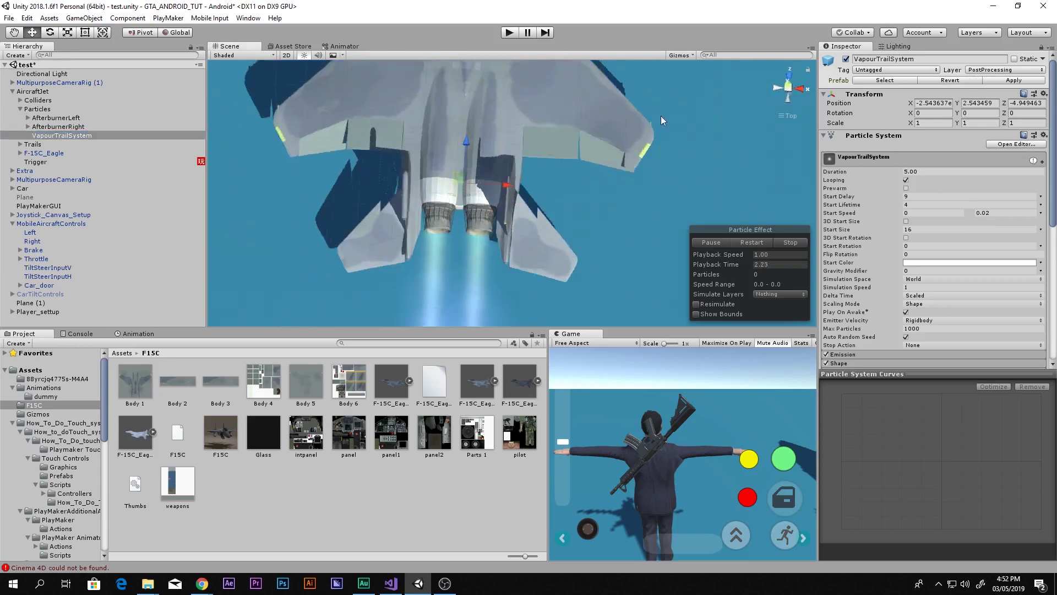
drag(587, 274, 474, 207)
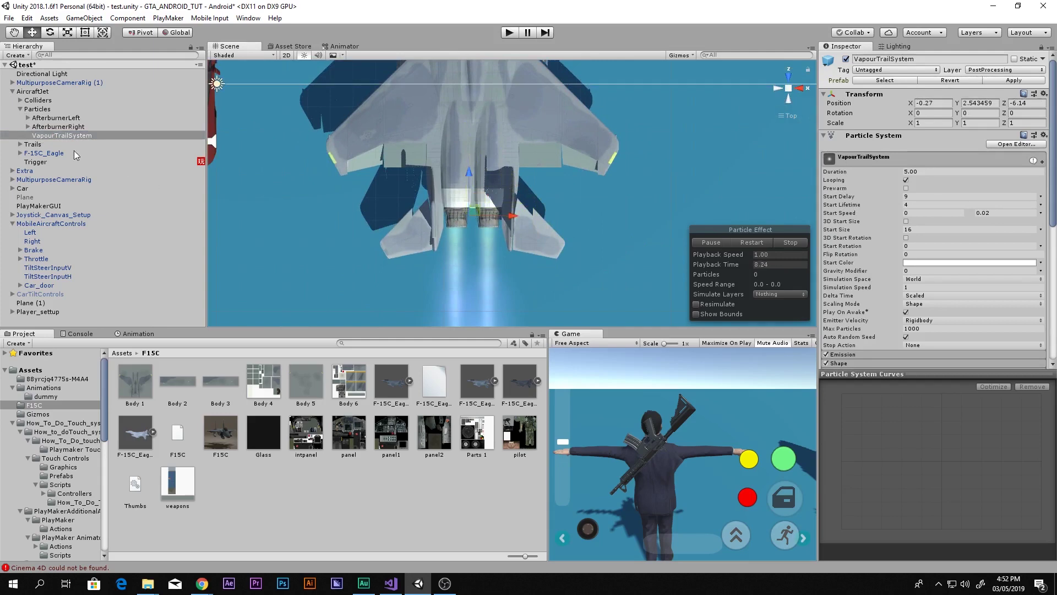
Move Trail Right in the Trails group onto the rear edge of the jet's right wingtip
click(20, 110)
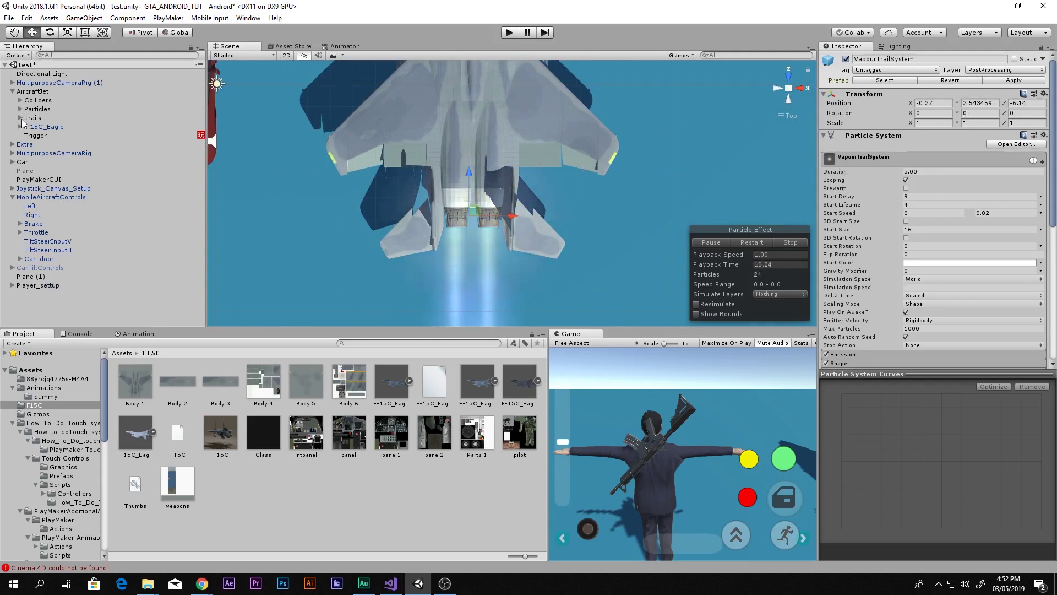
click(20, 118)
click(47, 127)
scroll(431, 197, down, 4)
middle_drag(430, 197, 422, 205)
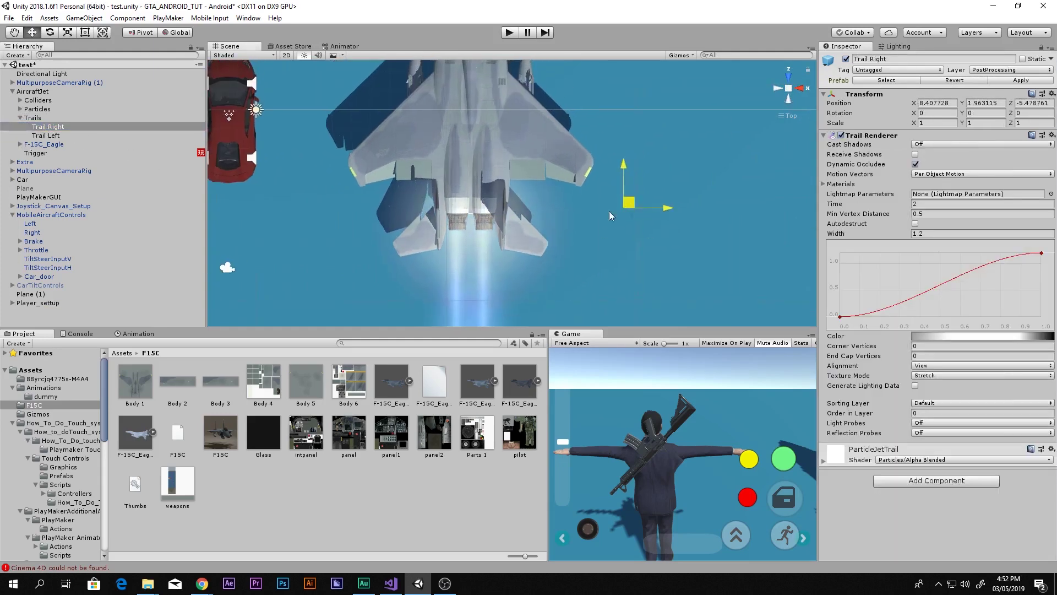
drag(629, 204, 587, 190)
Move Trail Left onto the rear edge of the left wingtip, at about X -6.06, Z -4.36
click(47, 135)
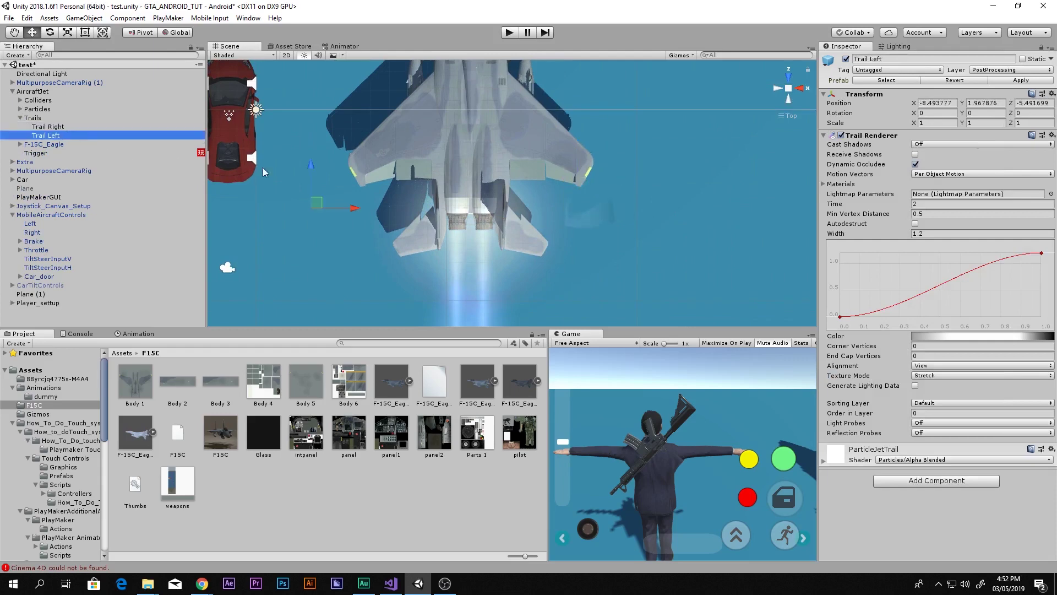
drag(309, 202, 350, 59)
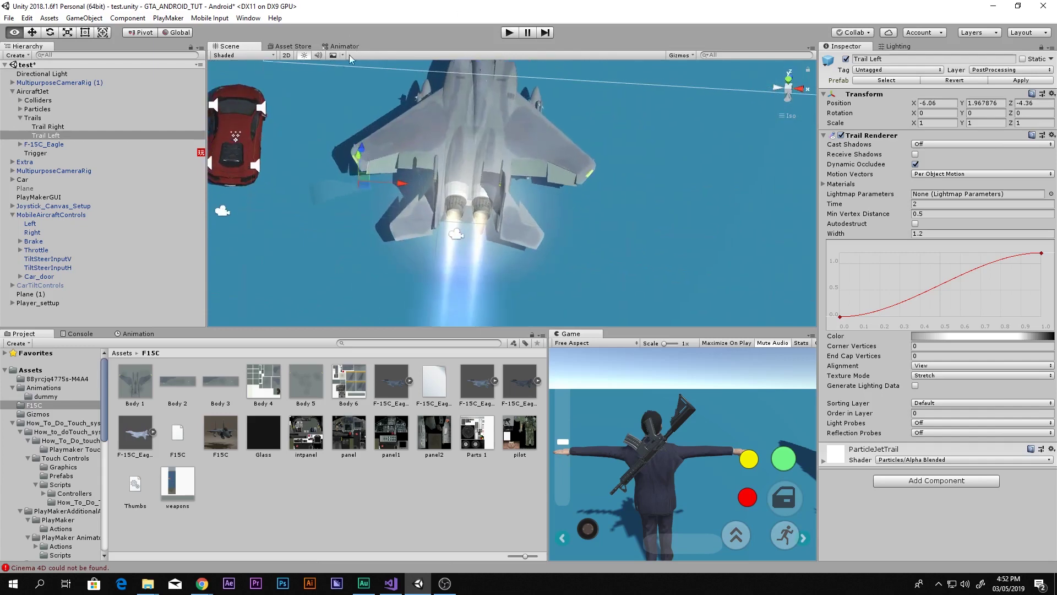
click(789, 80)
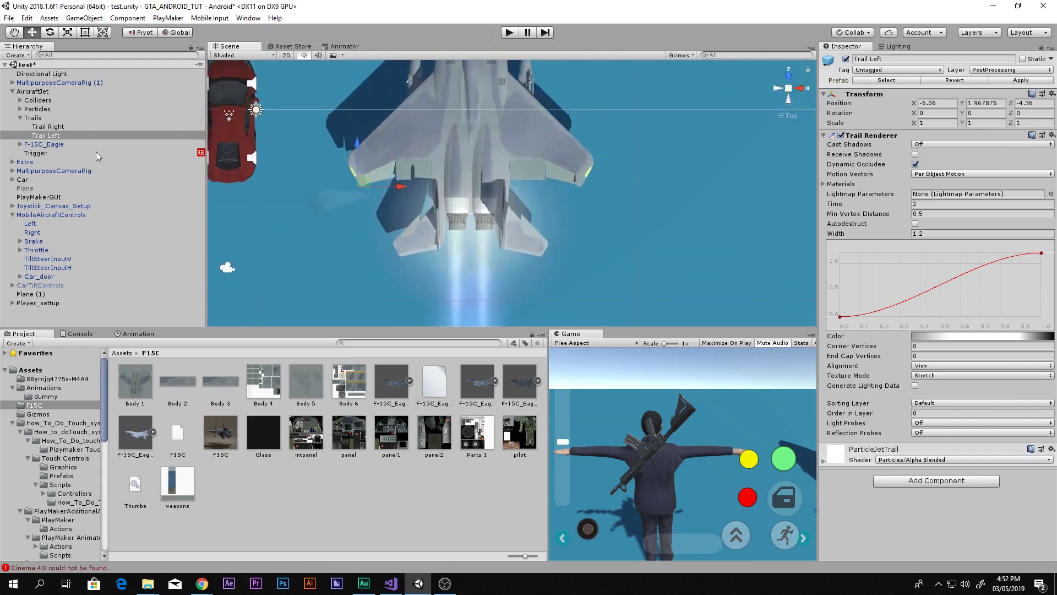
click(27, 118)
click(20, 110)
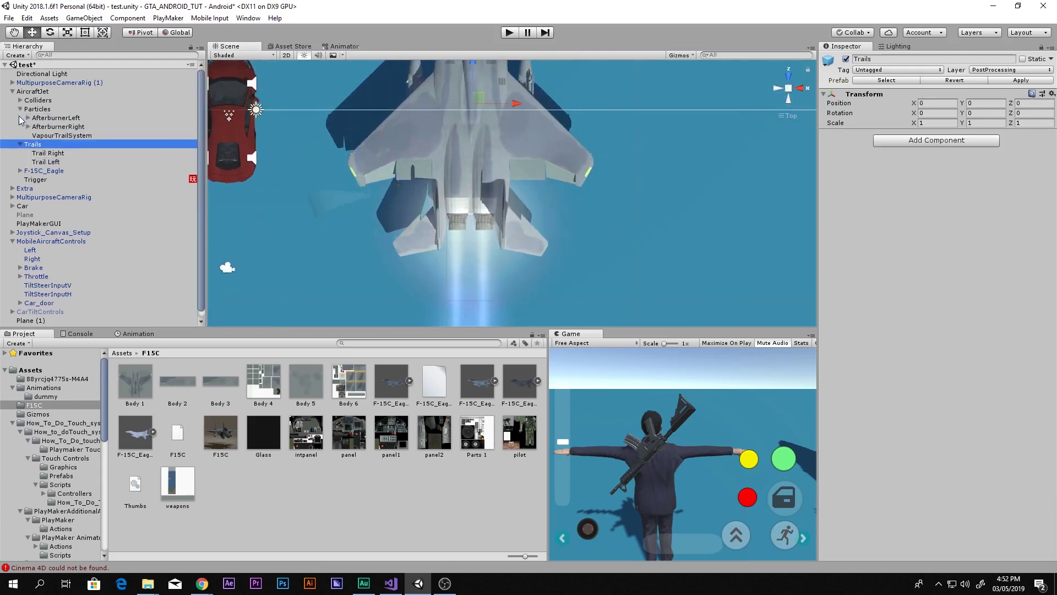
click(21, 111)
Narrow the jet's Trigger box around the cockpit to an X scale of about 5.91
double_click(35, 153)
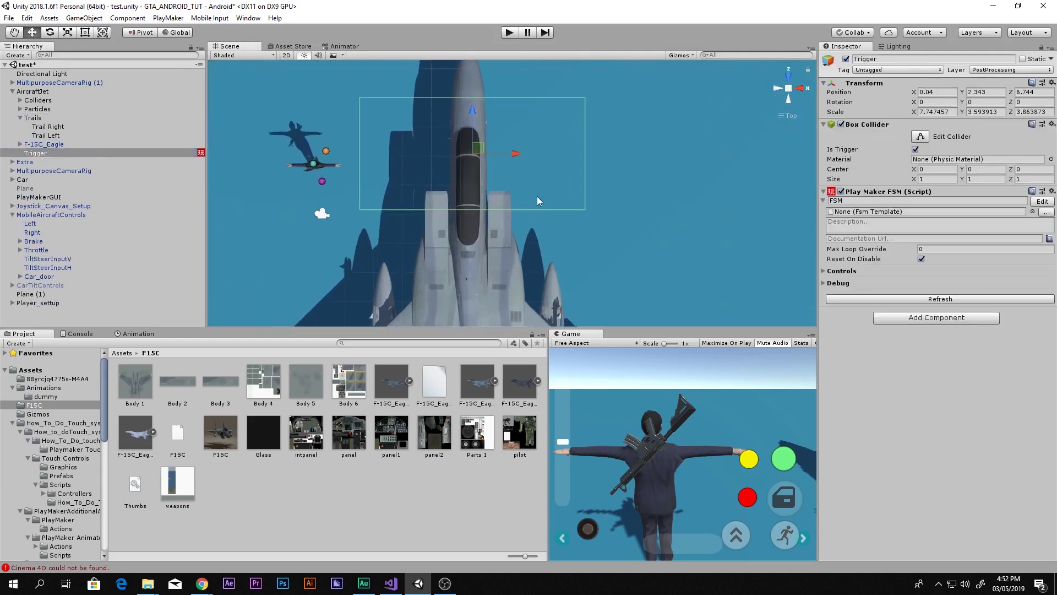
key(r)
drag(520, 157, 511, 159)
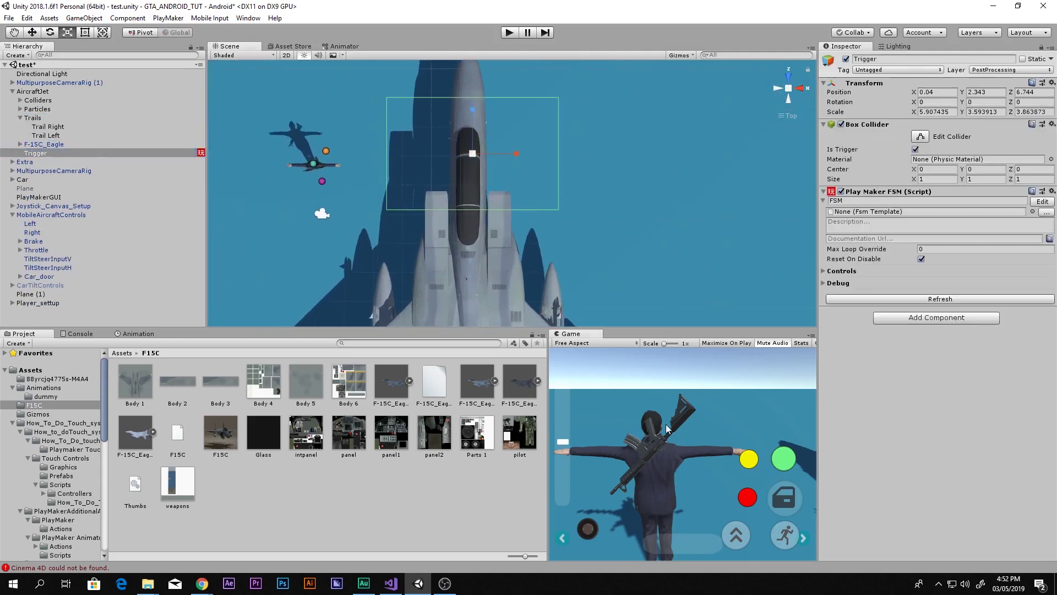
Run the game with the Game view maximized, walk the character to the jet and board it
key(shift+space)
click(508, 33)
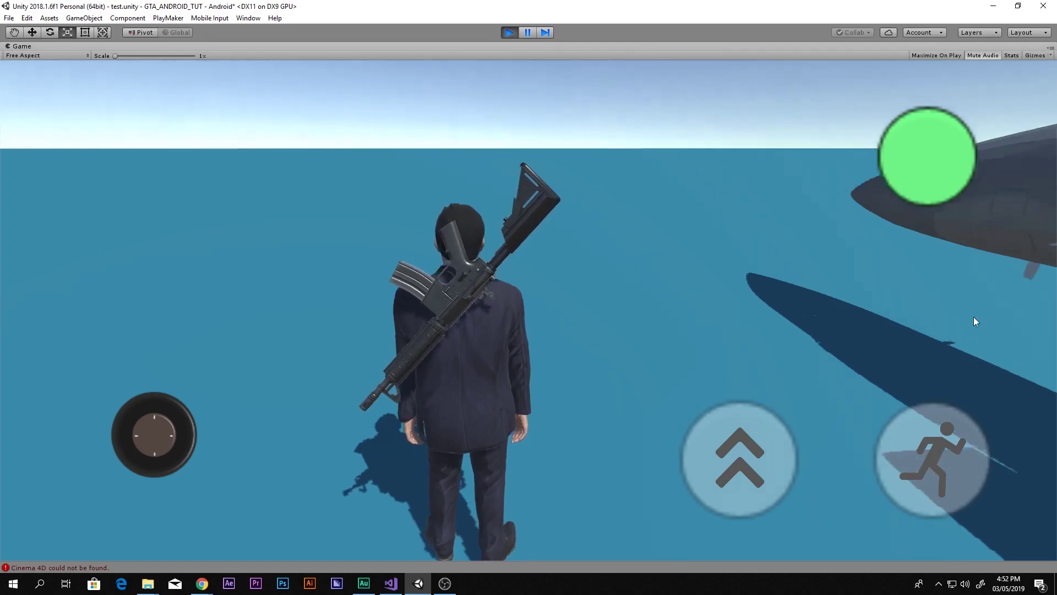
drag(973, 316, 992, 315)
drag(820, 297, 686, 324)
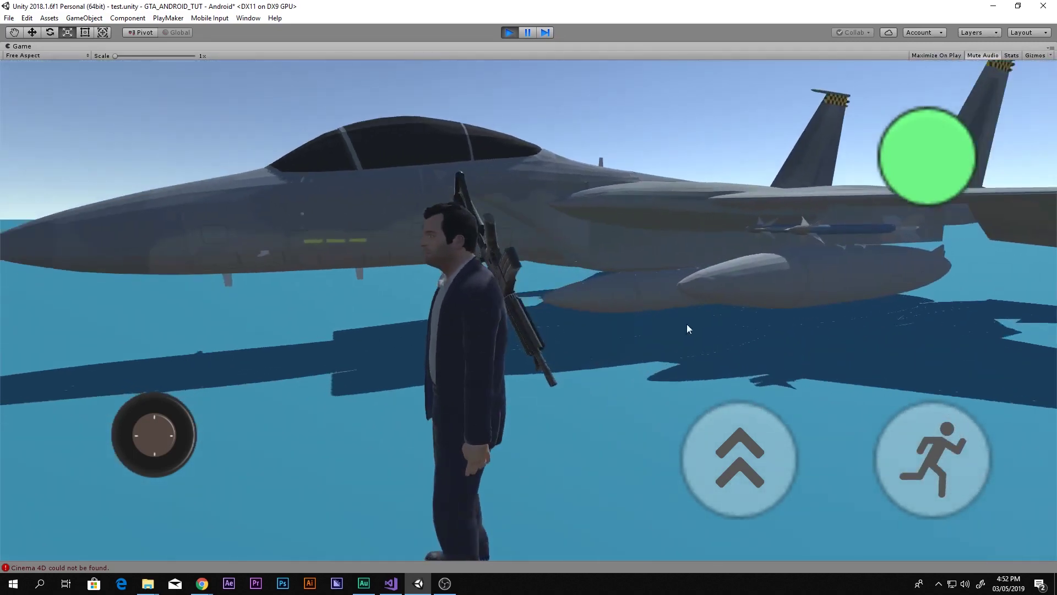
drag(191, 432, 103, 338)
click(927, 311)
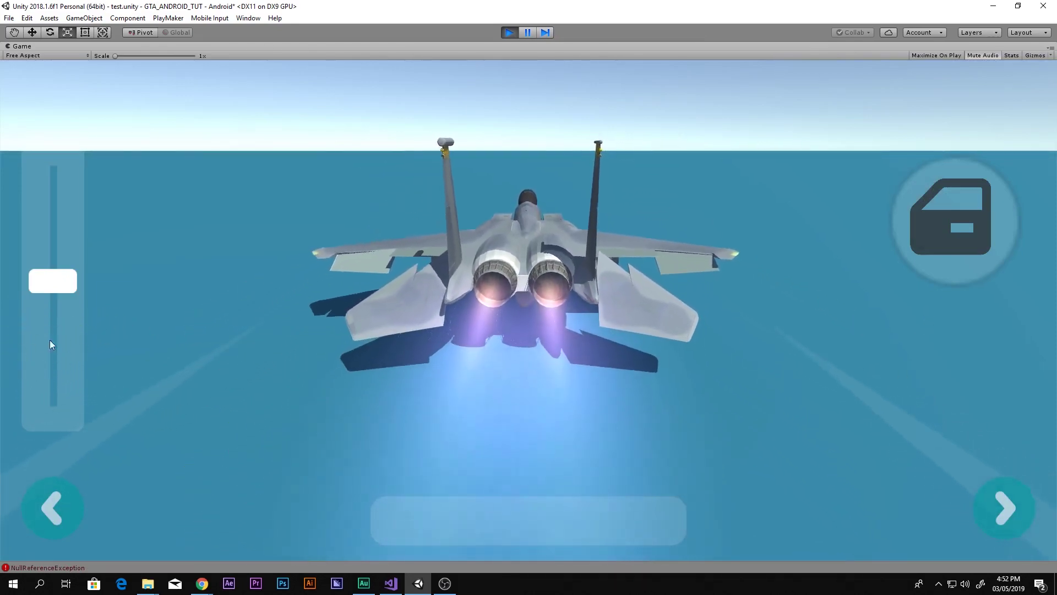
Test-fly the jet with the throttle slider and both steering arrows, and stop the game
drag(52, 295, 51, 239)
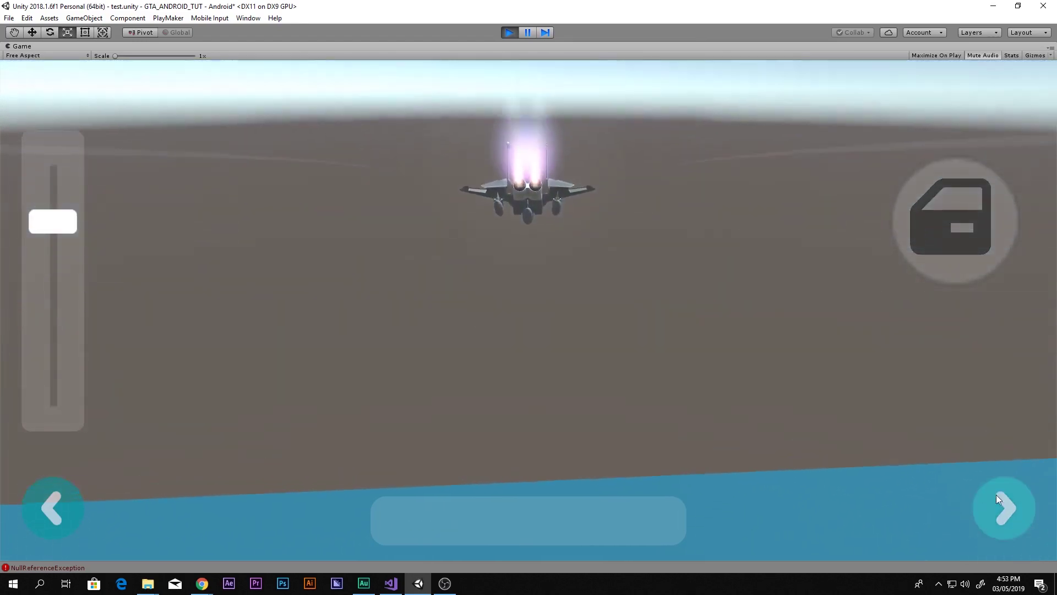
click(1008, 498)
drag(67, 255, 85, 449)
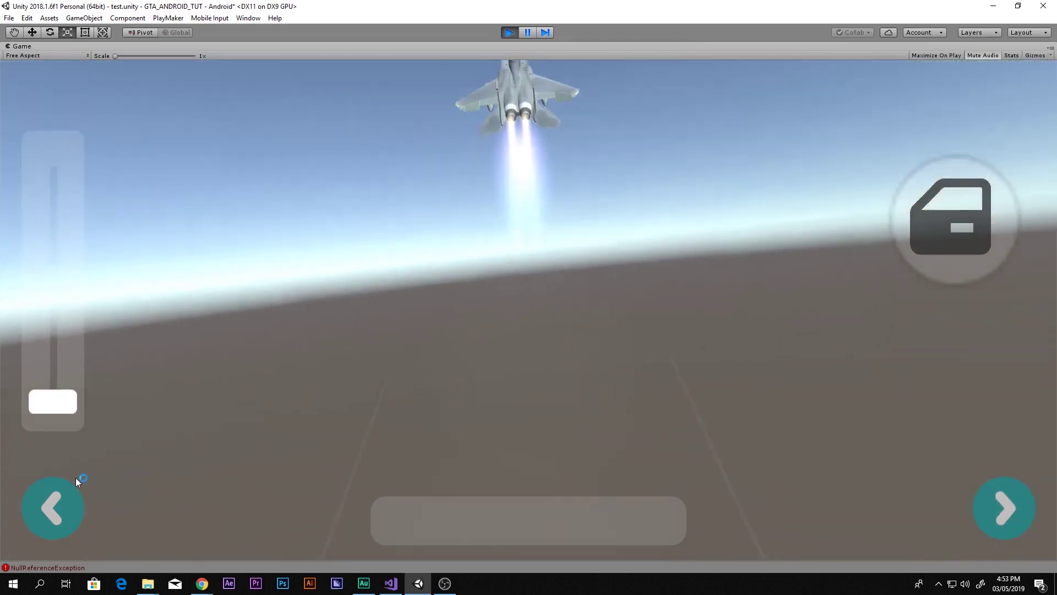
click(74, 503)
key(ctrl+p)
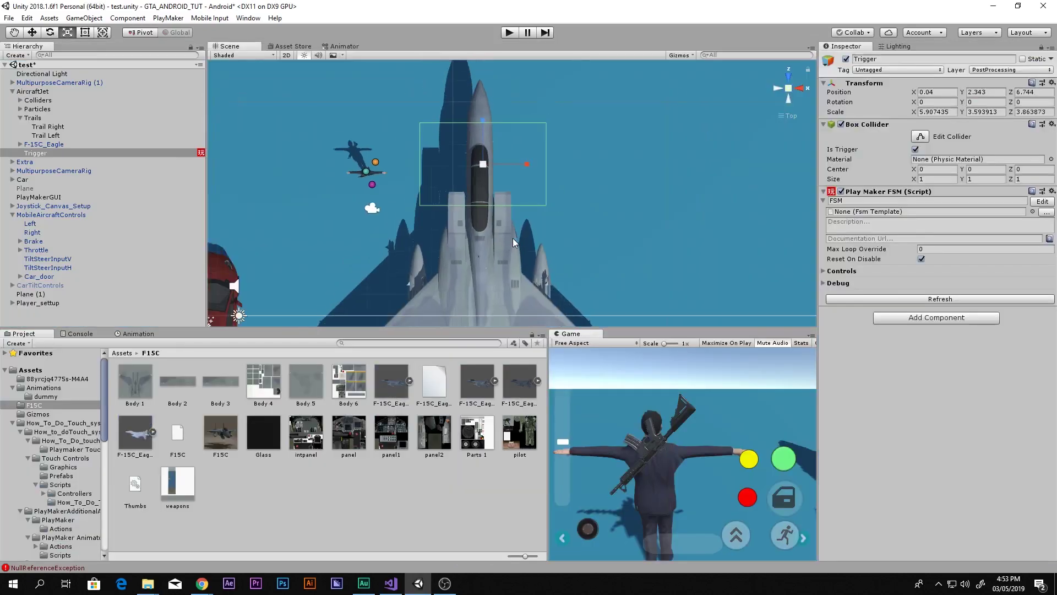
Reduce the Trigger box's height to a Y scale of about 3.19
scroll(495, 241, down, 3)
middle_drag(497, 254, 506, 179)
scroll(535, 194, up, 8)
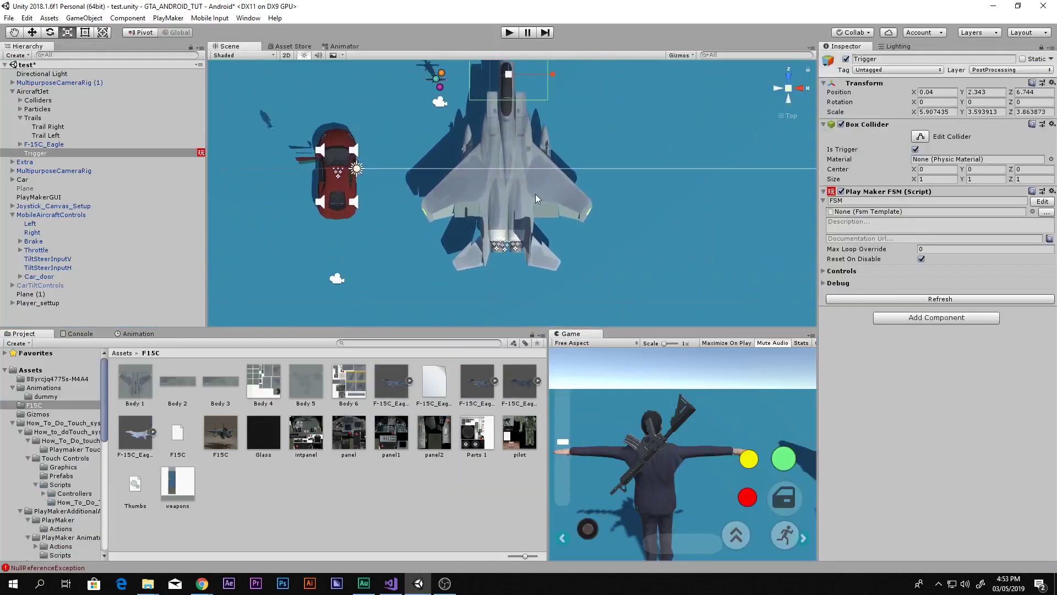
middle_drag(553, 208, 602, 309)
scroll(603, 309, down, 8)
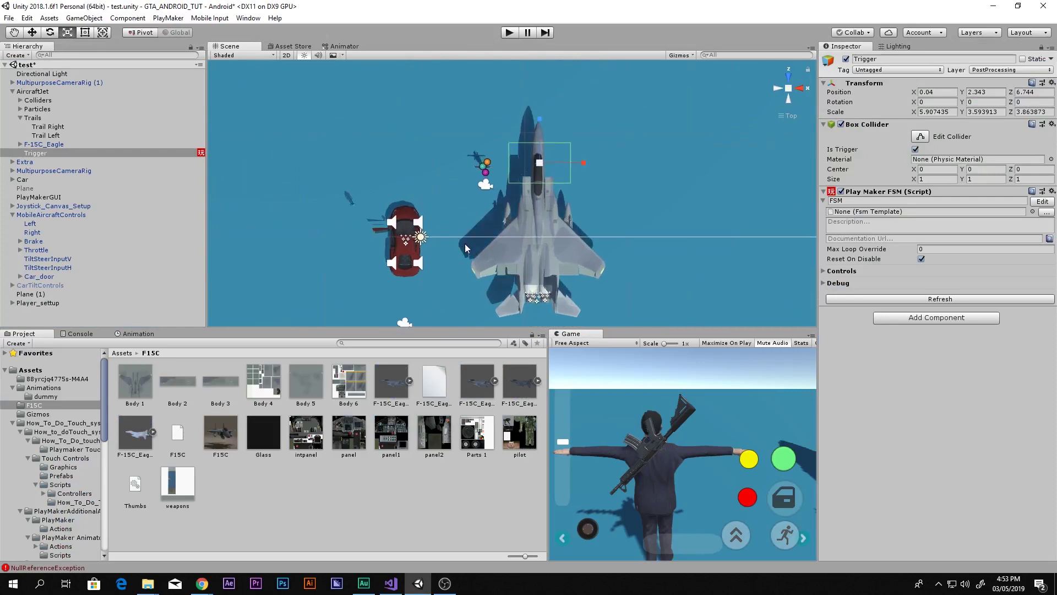
right_drag(466, 243, 720, 66)
right_drag(441, 187, 754, 93)
scroll(470, 180, up, 6)
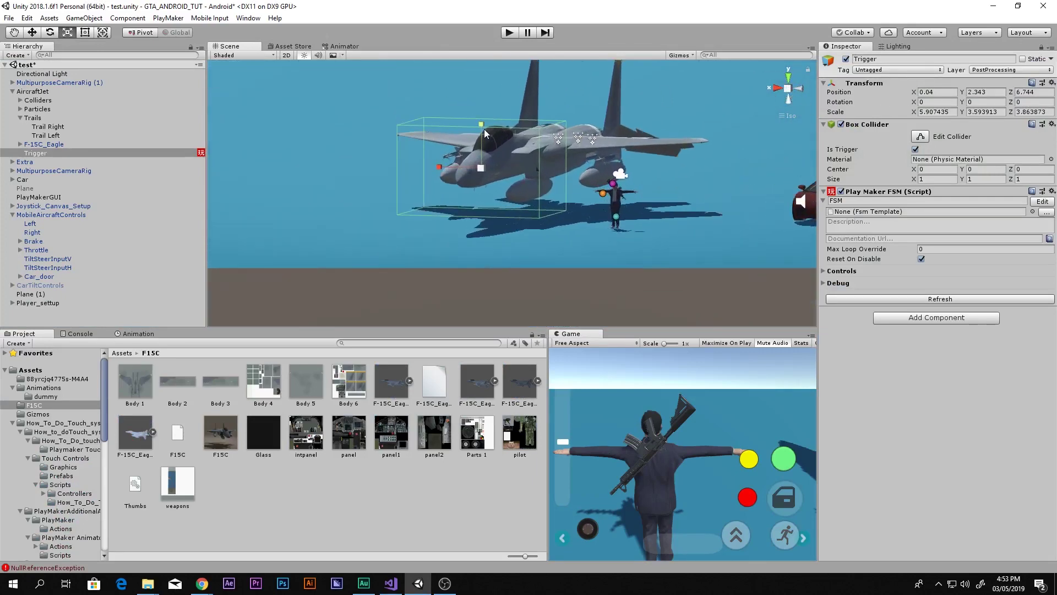
drag(484, 129, 483, 134)
right_drag(483, 134, 479, 267)
click(788, 81)
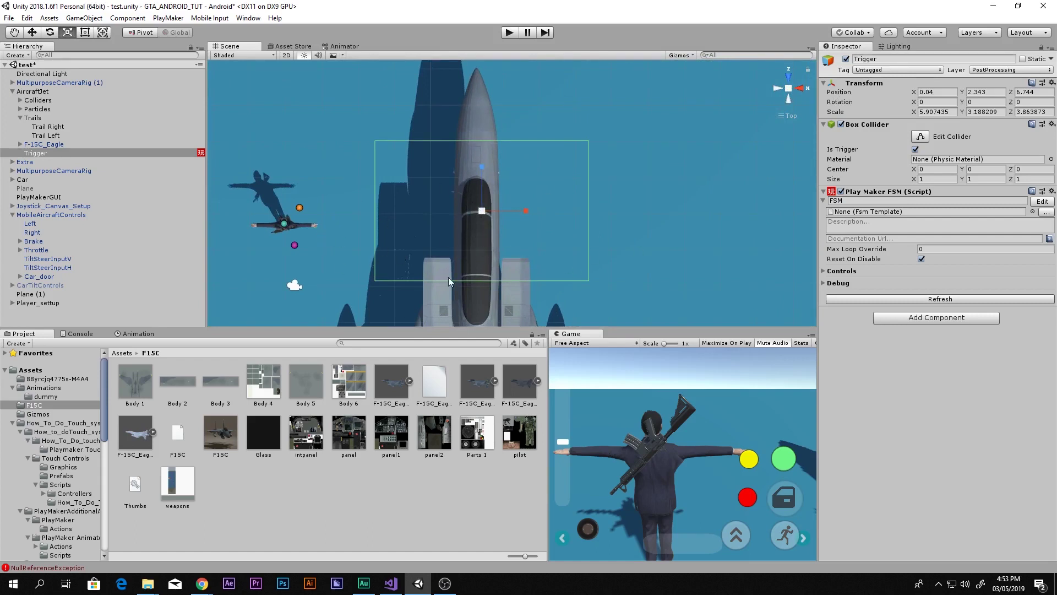
Reposition the Trigger box around the cockpit at about X -0.13, Z 6.66
scroll(389, 256, down, 4)
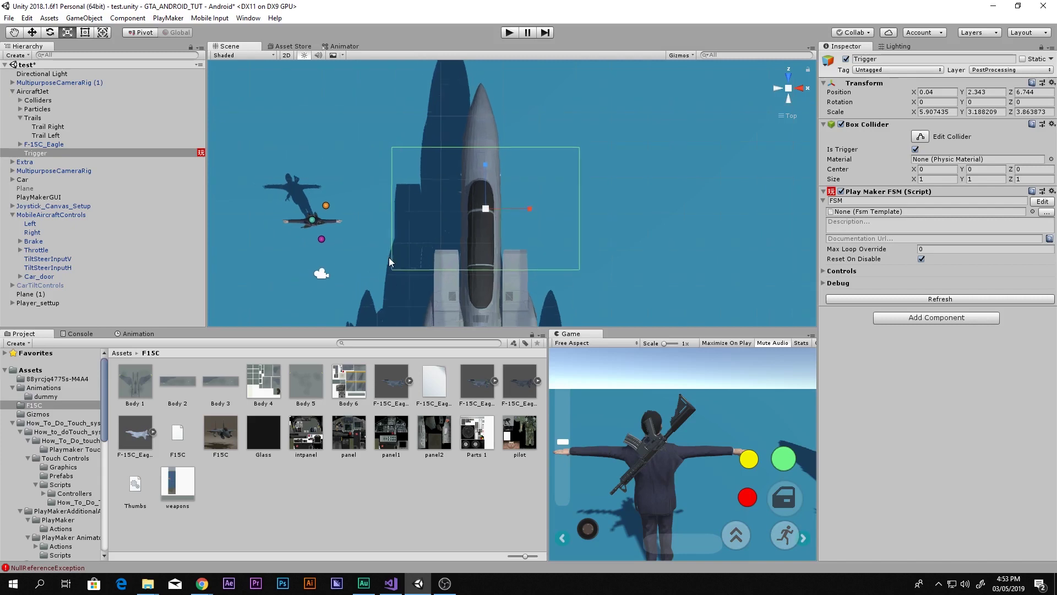
scroll(388, 246, up, 4)
scroll(449, 229, down, 2)
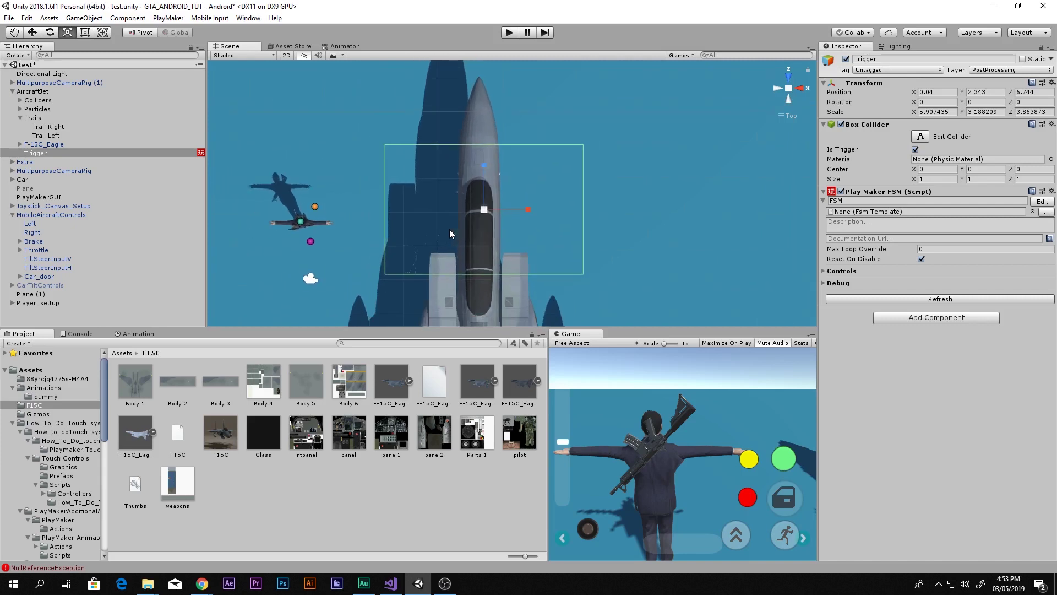
key(w)
drag(531, 206, 525, 209)
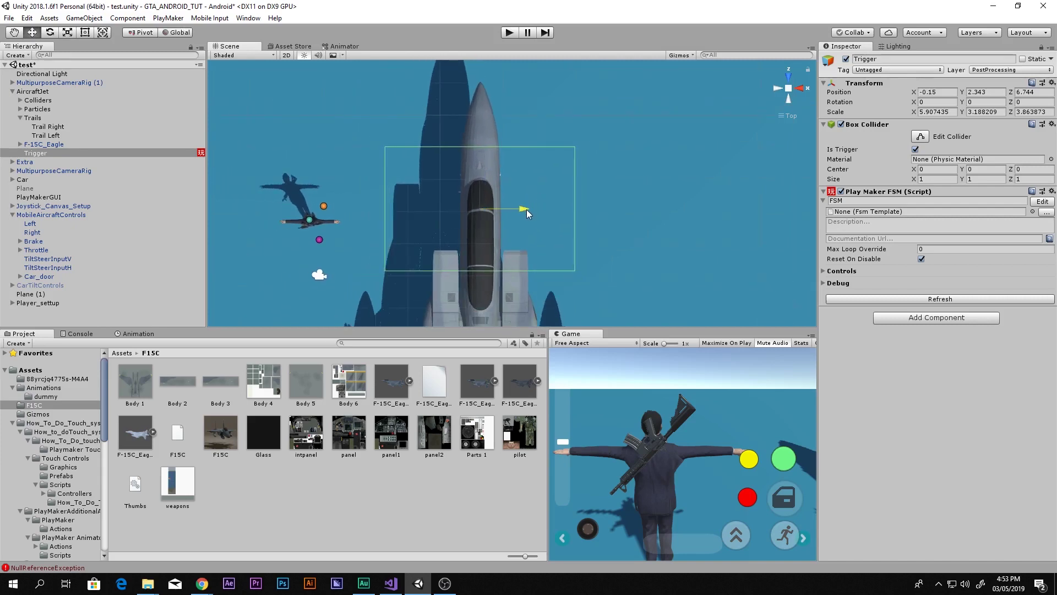
drag(480, 169, 479, 174)
scroll(464, 218, down, 1)
scroll(464, 218, down, 5)
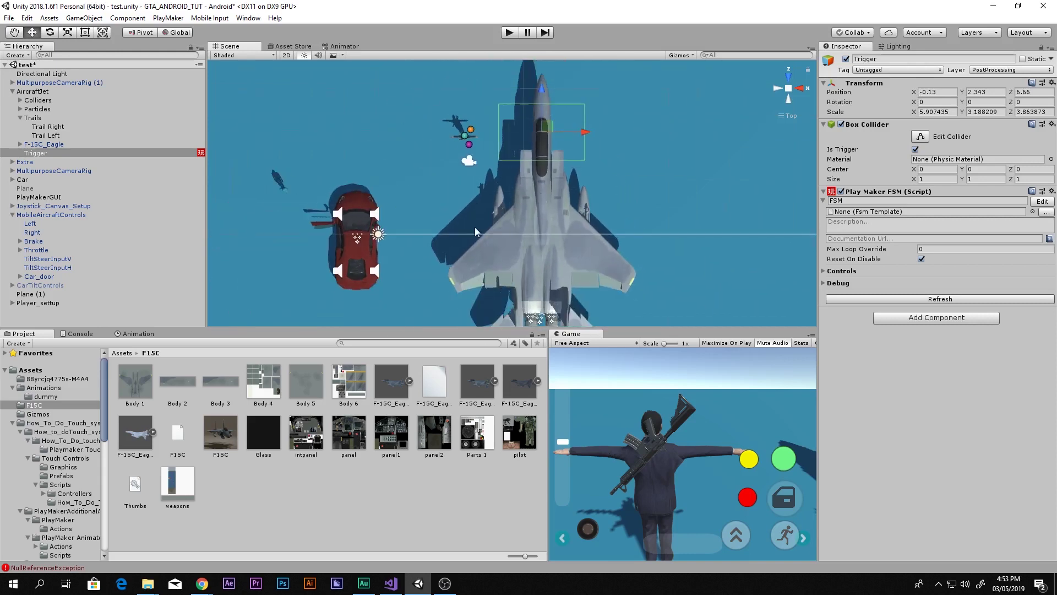
Start another play test with the Game view maximized
key(shift+space)
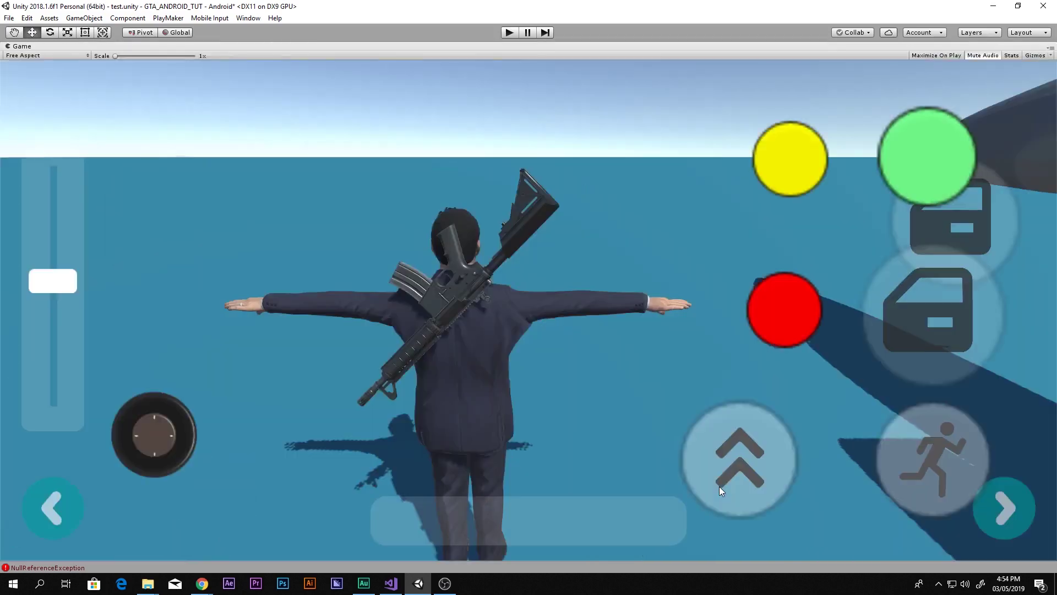
key(ctrl+p)
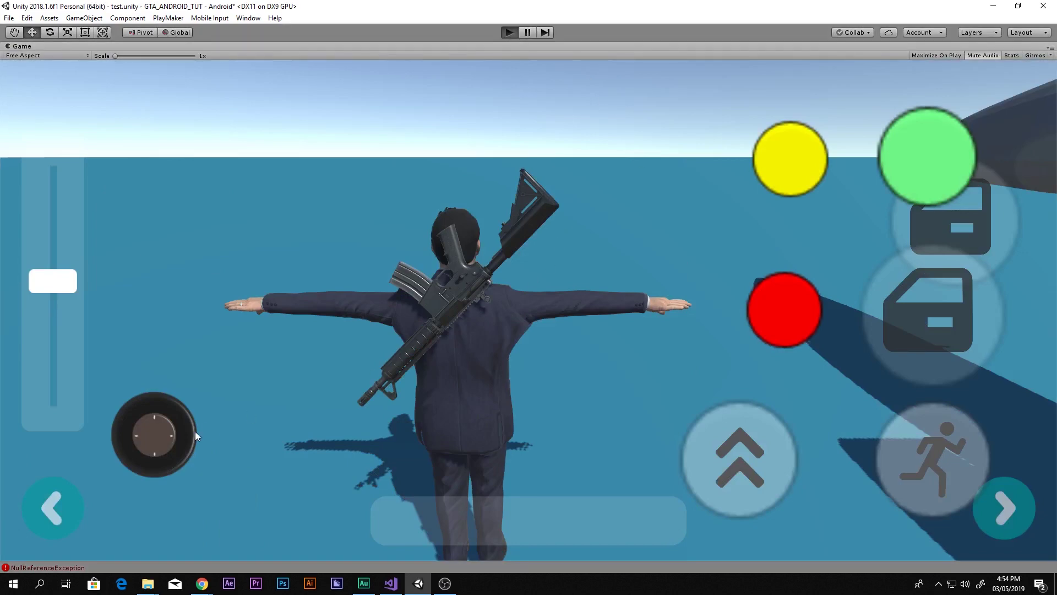